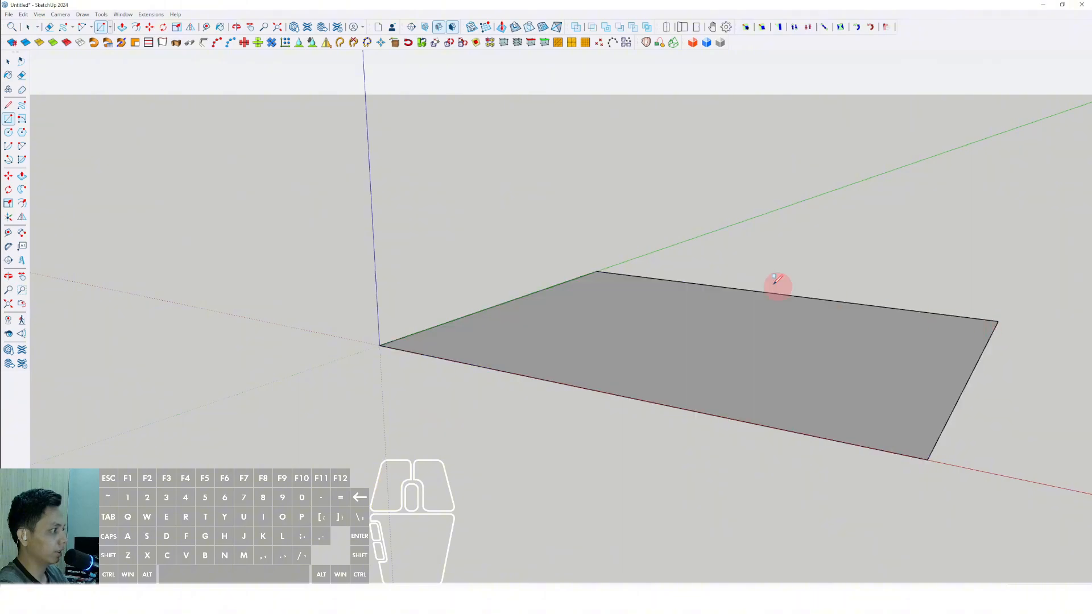
Extrude the ground rectangle upward into a thin slab with Push/Pull.
middle_drag(775, 285, 565, 278)
scroll(404, 333, up, 3)
key(space)
middle_drag(404, 334, 402, 280)
key(v)
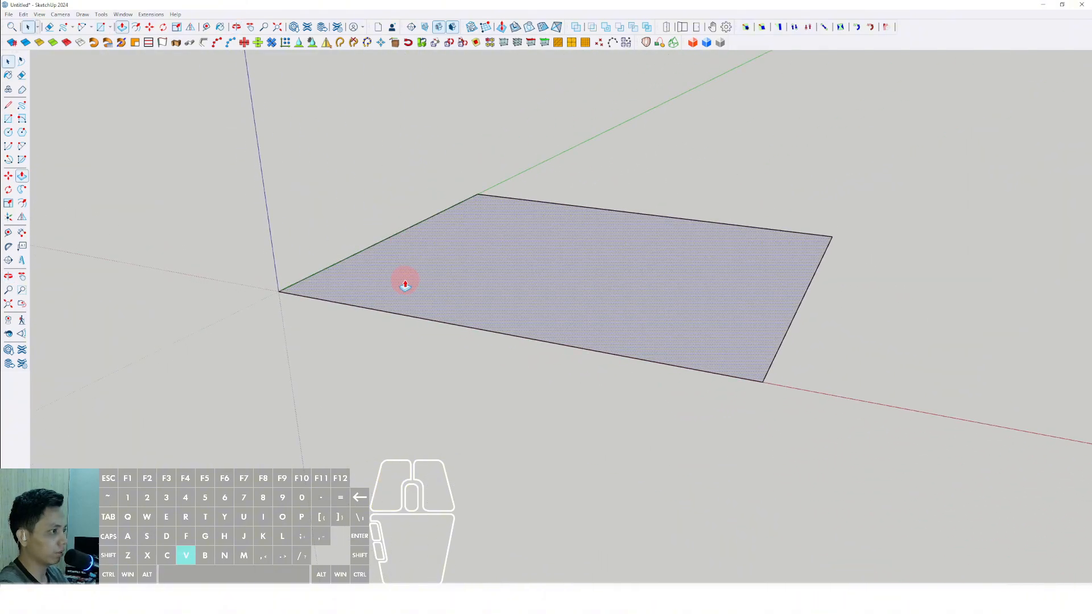
drag(402, 280, 402, 251)
middle_drag(402, 251, 309, 273)
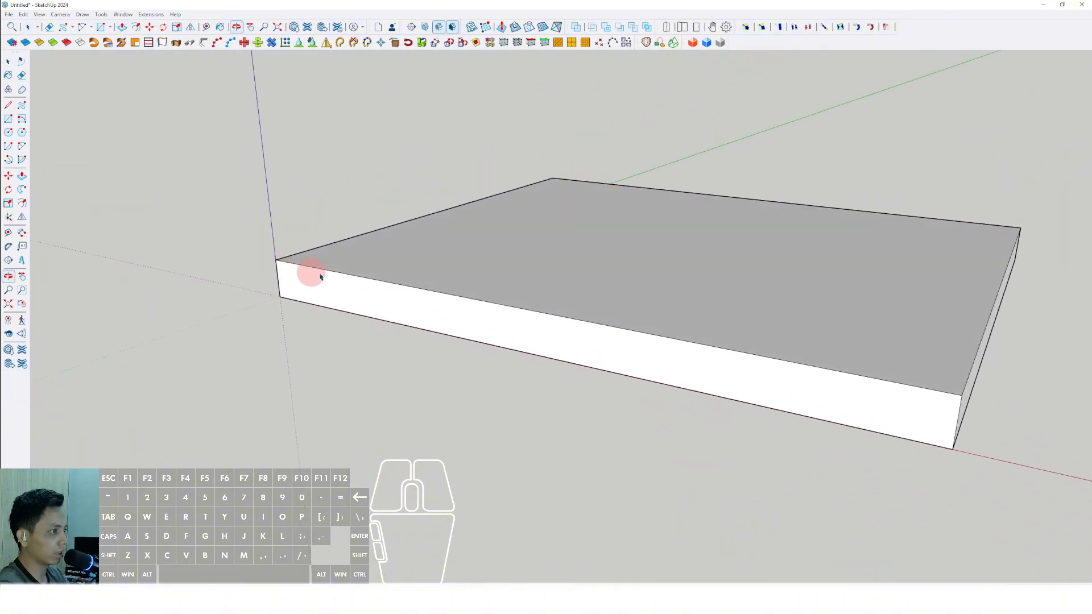
Select all of the slab's geometry and make it a group.
triple_click(426, 250)
right_click(429, 255)
click(460, 335)
Draw a long rotated rectangle on the slab's top face, running diagonally past its far edge.
mouse_move(460, 335)
middle_down()
mouse_move(495, 402)
mouse_move(422, 312)
mouse_move(446, 309)
mouse_move(384, 343)
mouse_move(336, 307)
middle_up()
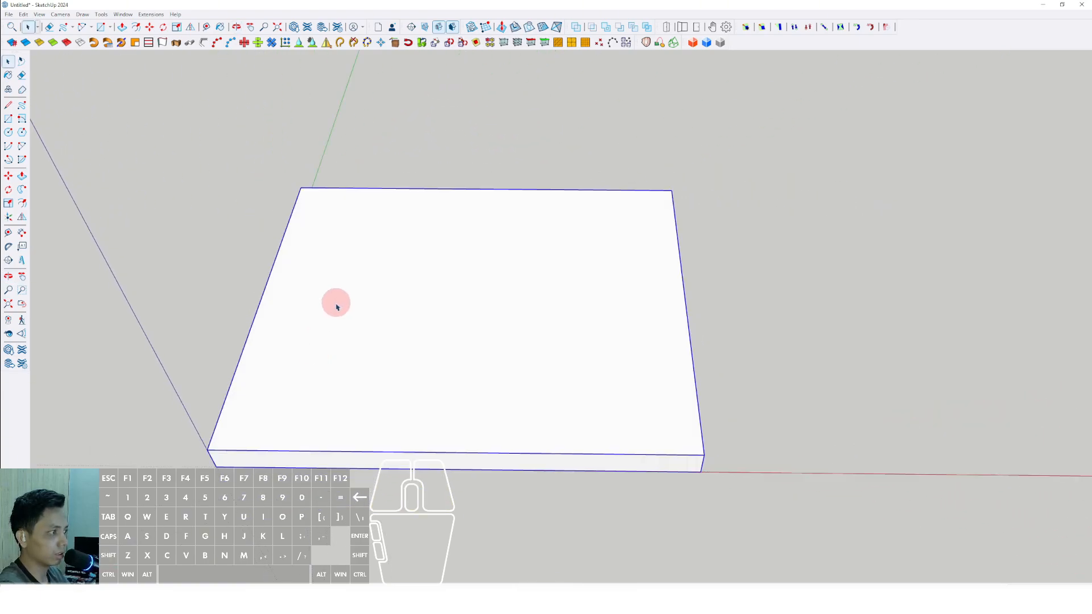
middle_drag(666, 361, 334, 272)
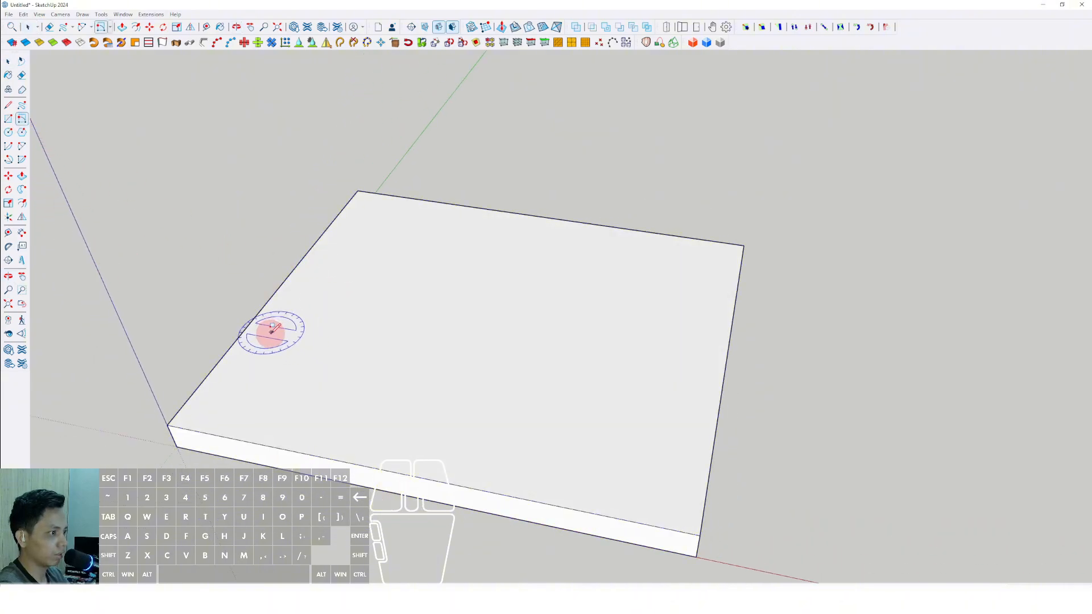
scroll(631, 286, down, 2)
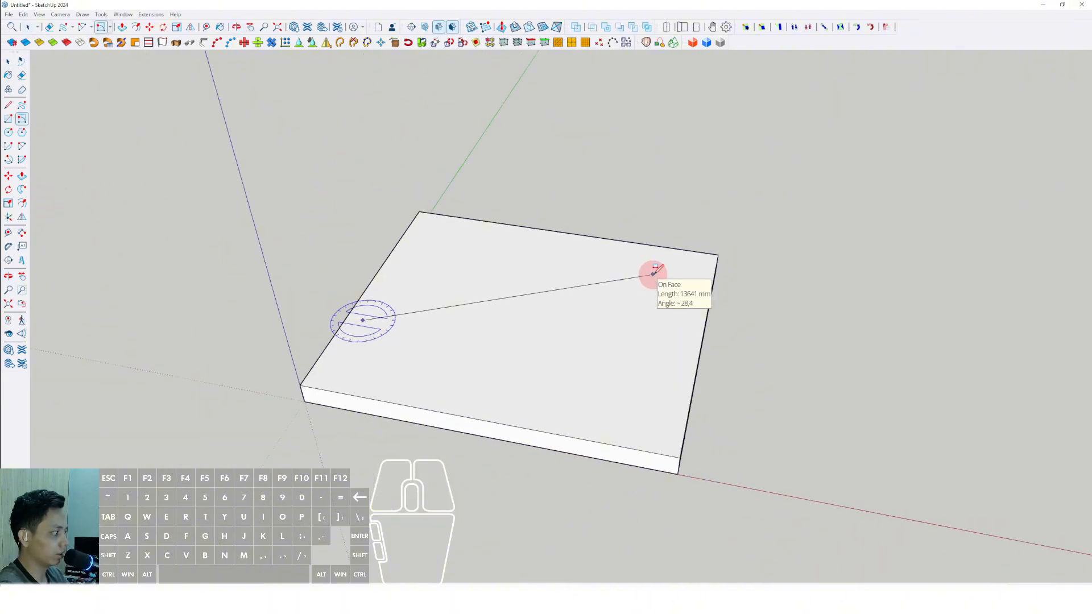
middle_drag(688, 265, 558, 257)
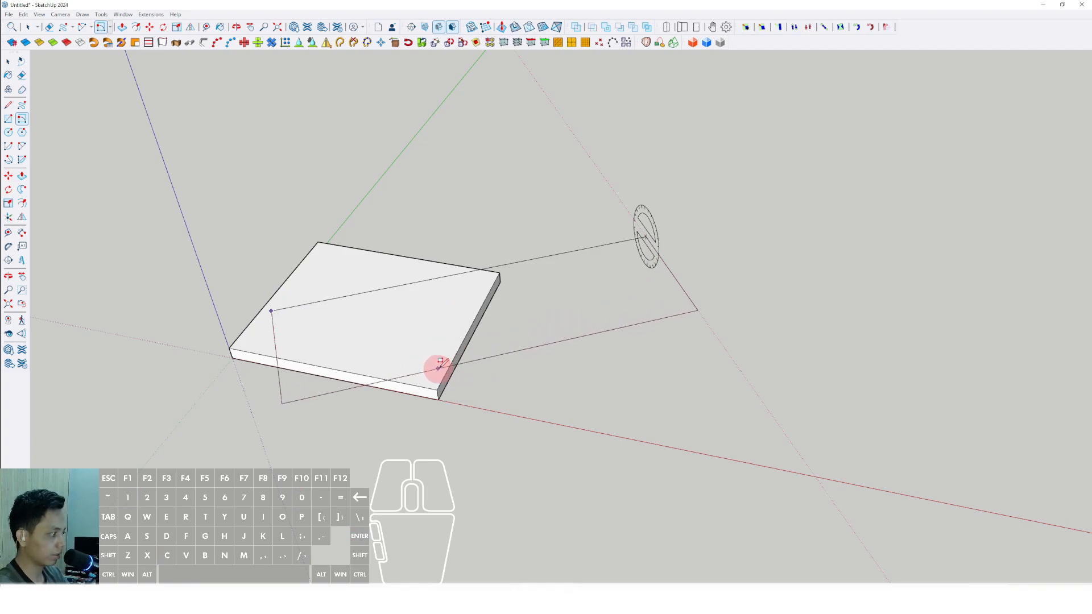
key(space)
Scale the base slab outward along the red and green axes until it extends well beyond the rotated rectangle.
middle_drag(434, 371, 458, 307)
key(s)
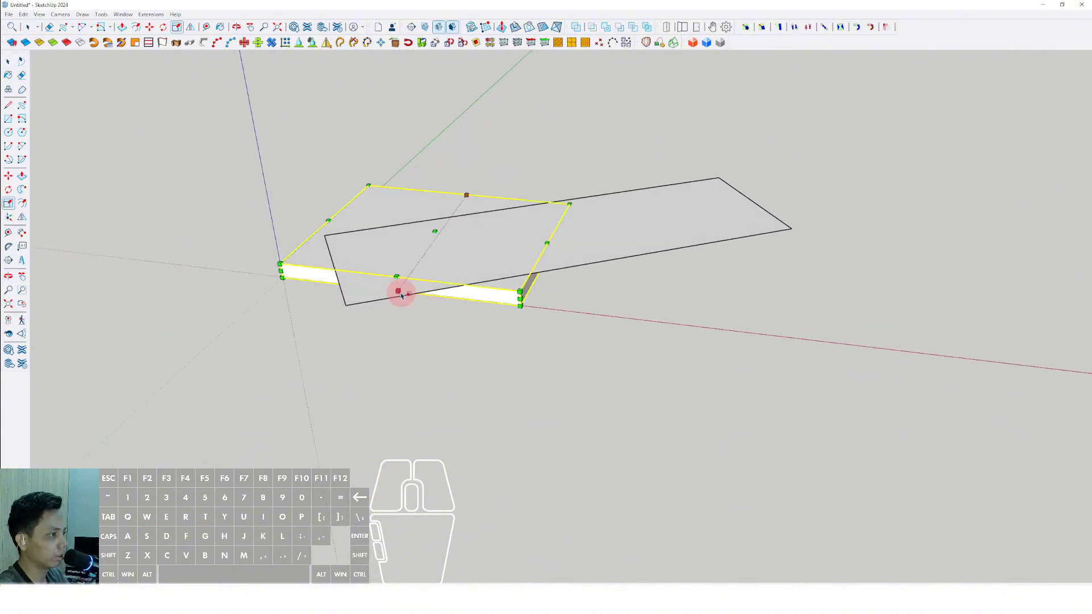
click(389, 295)
drag(388, 295, 267, 428)
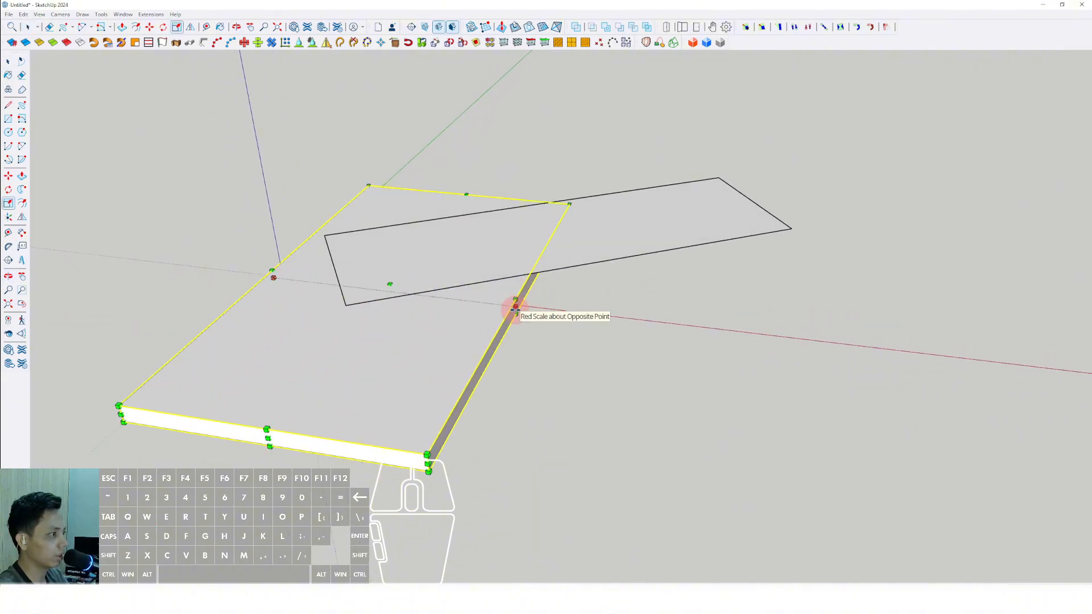
drag(516, 307, 909, 341)
middle_drag(592, 299, 659, 310)
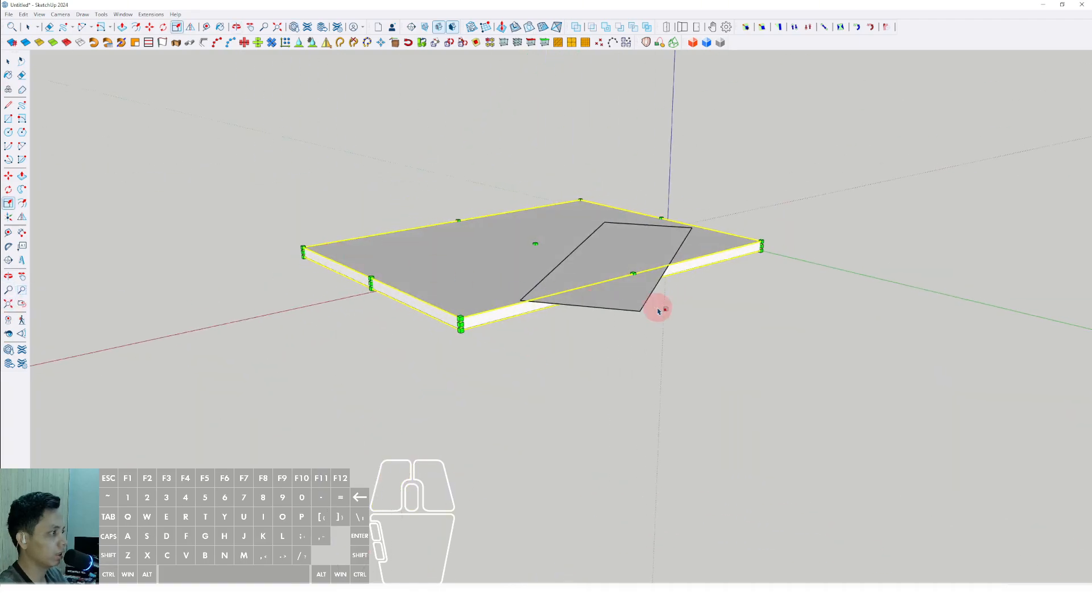
drag(633, 279, 870, 385)
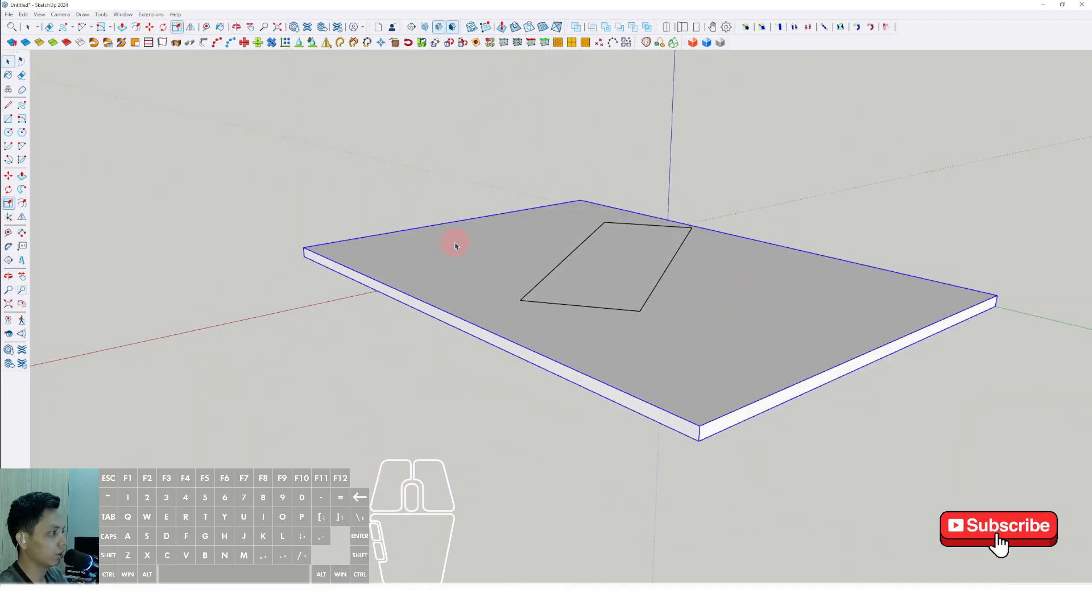
middle_drag(456, 242, 530, 222)
key(s)
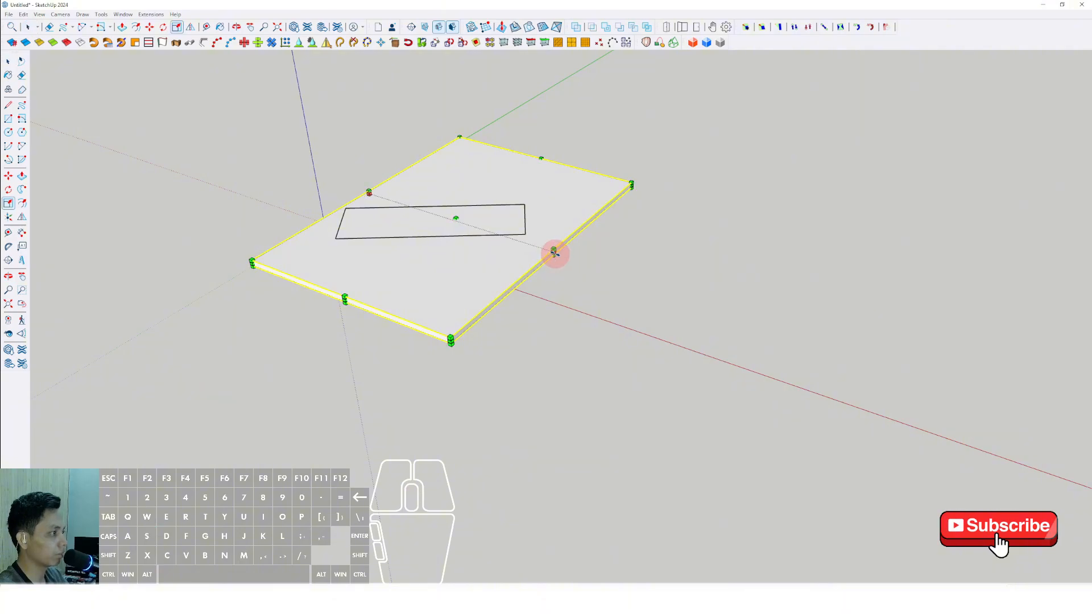
drag(555, 251, 864, 381)
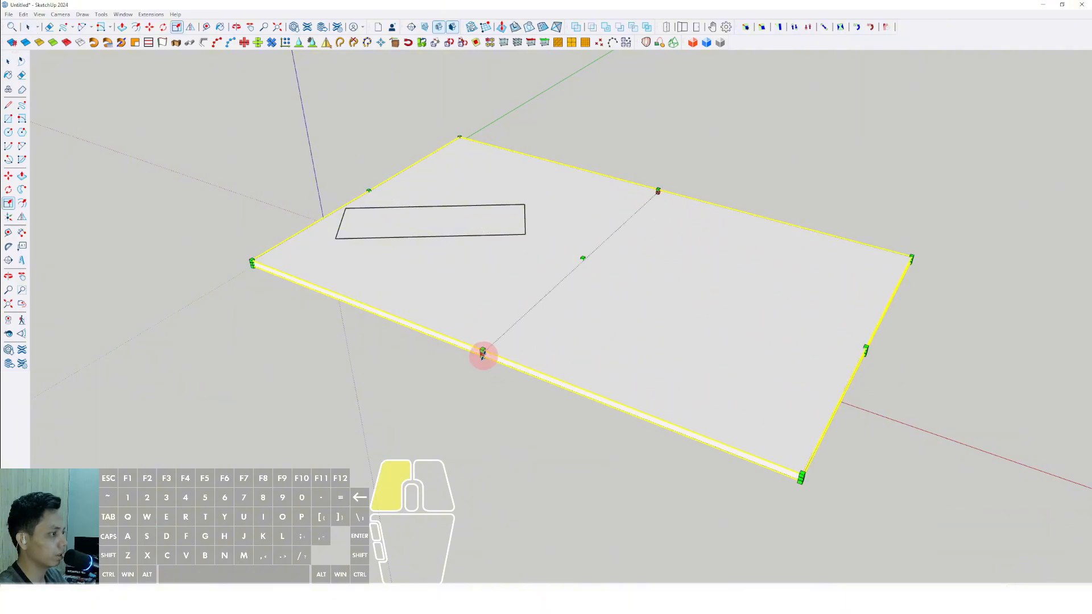
drag(482, 353, 348, 415)
Extrude the rotated rectangle upward into a thin floor plate on the base slab.
scroll(402, 313, up, 3)
middle_drag(402, 312, 354, 335)
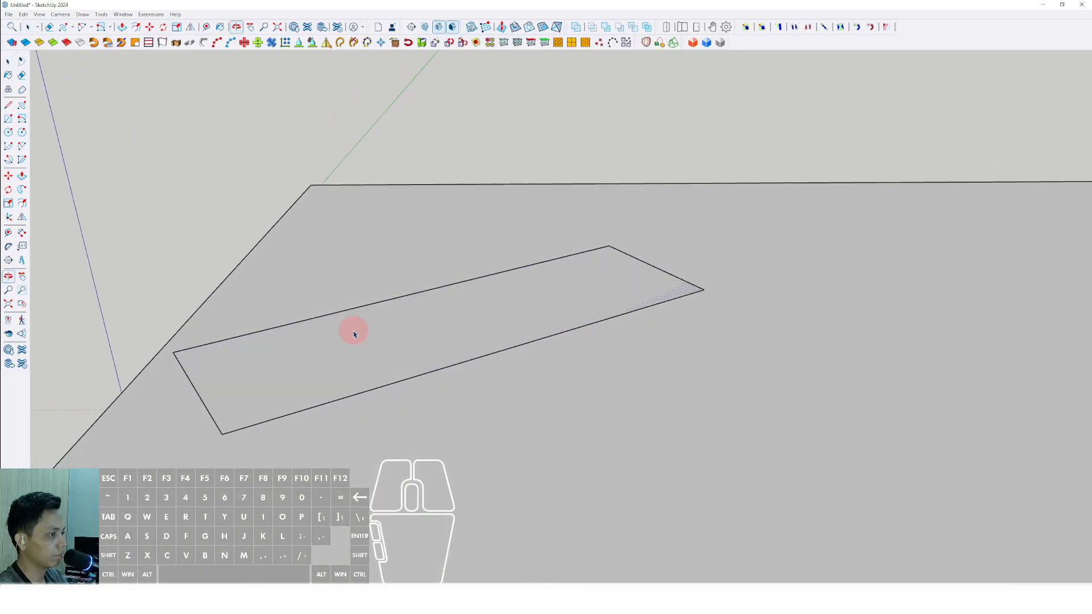
click(343, 335)
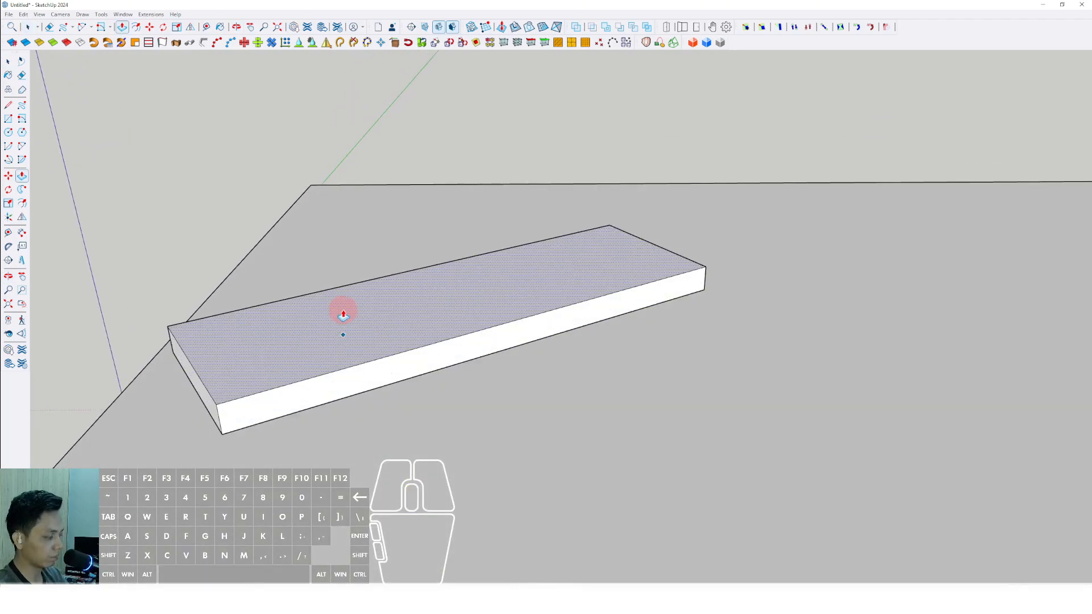
click(343, 314)
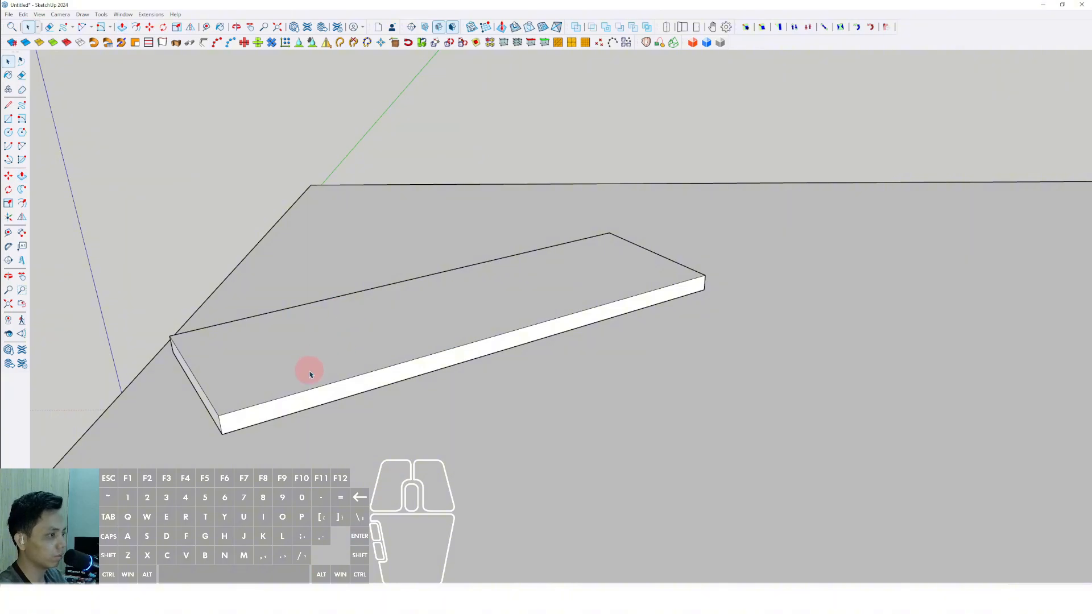
Group the whole floor plate and create a component from it with the default settings.
middle_drag(310, 374, 378, 332)
triple_click(379, 321)
right_click(378, 319)
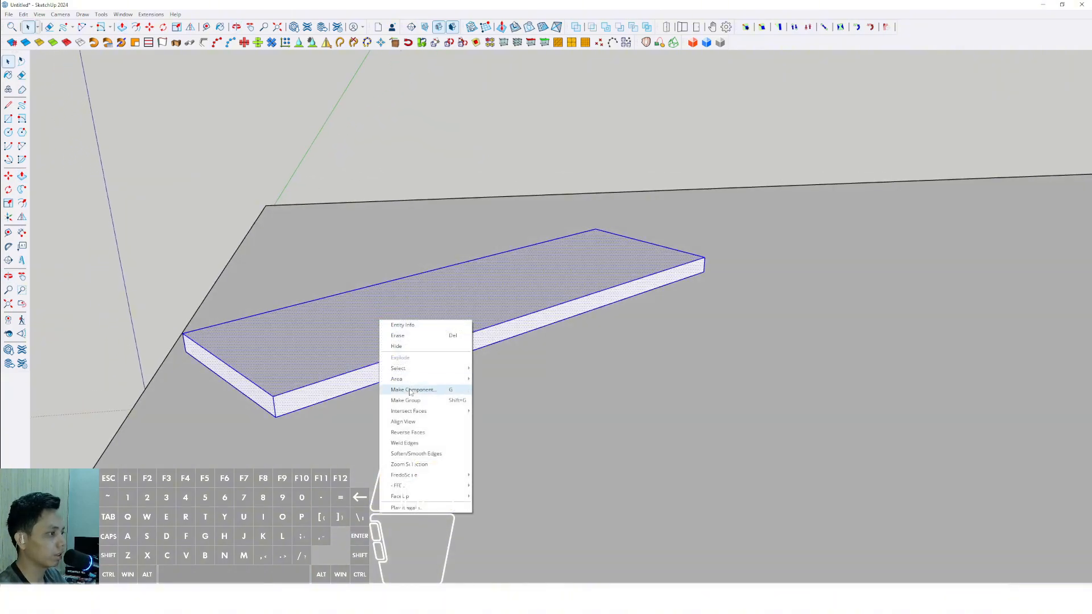
click(409, 400)
right_click(407, 357)
click(431, 423)
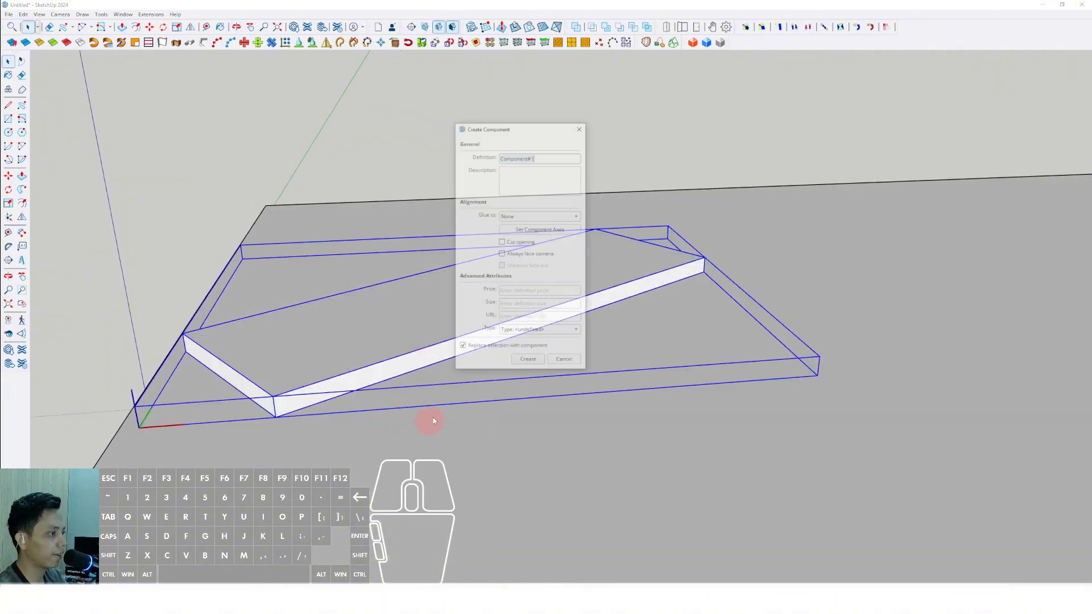
click(527, 359)
Copy the floor plate component straight up along the blue axis as a second level.
middle_drag(521, 361, 314, 381)
key(m)
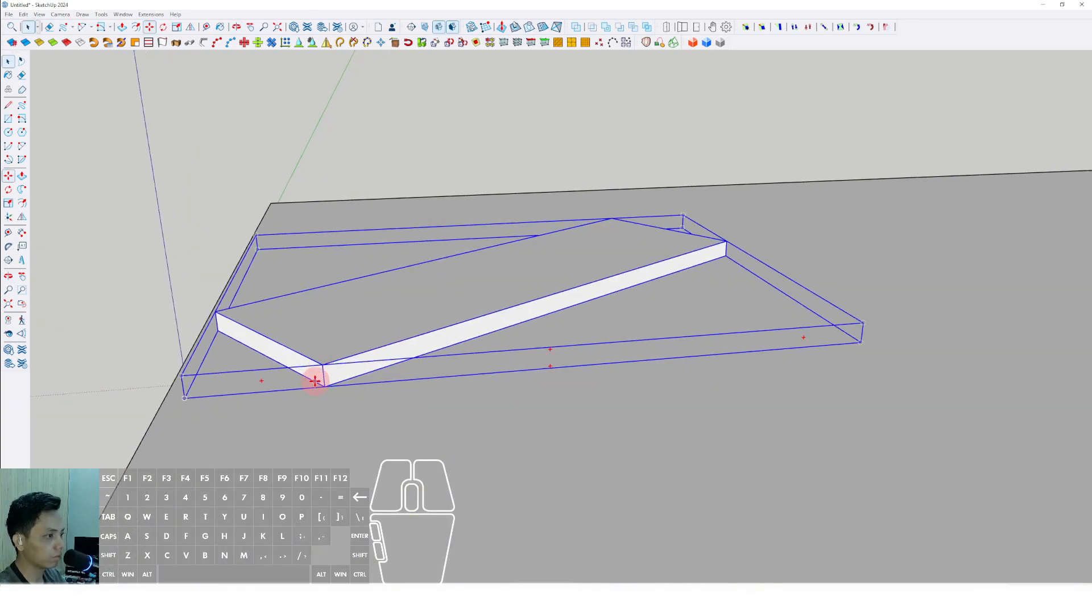
drag(324, 386, 306, 236)
scroll(323, 368, up, 5)
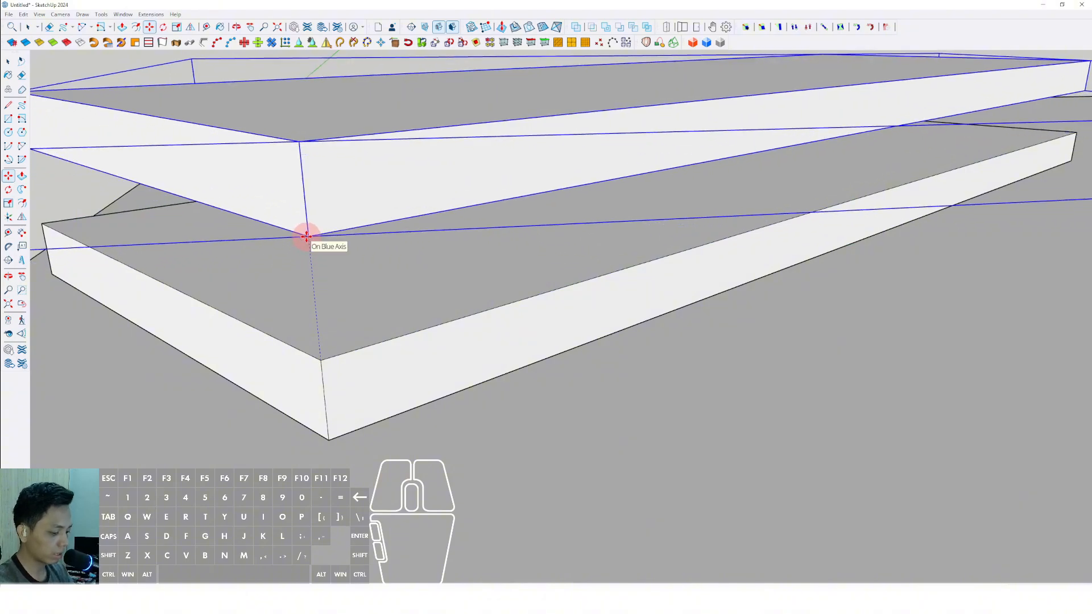
key(Return)
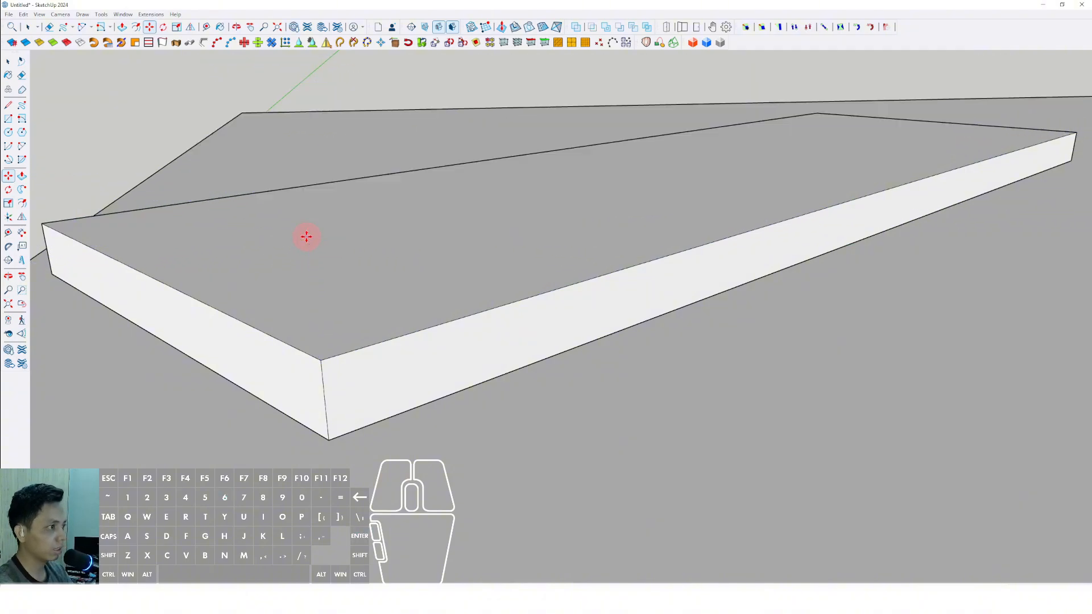
Copy the second floor plate straight up at the same level spacing to form a third level.
key(space)
scroll(417, 365, down, 10)
middle_drag(356, 382, 344, 353)
key(m)
ctrl+click(326, 376)
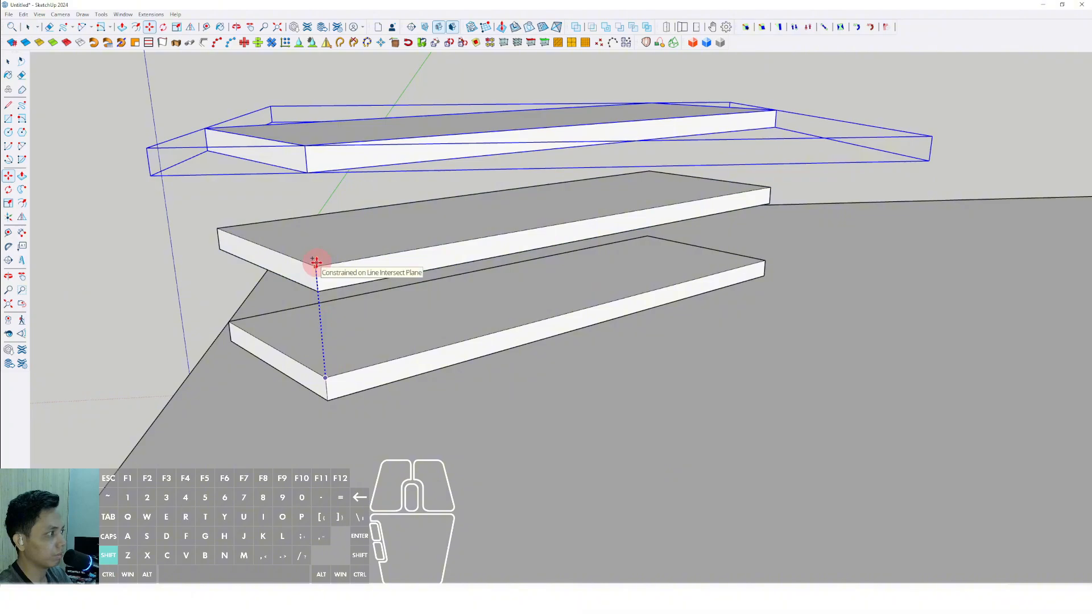
scroll(417, 295, down, 5)
Select the three stacked floor plates and place a copy of them beside the original stack's far end.
mouse_move(417, 295)
middle_down()
mouse_move(419, 336)
mouse_move(309, 324)
mouse_move(482, 319)
mouse_move(504, 271)
mouse_move(473, 325)
mouse_move(551, 429)
mouse_move(462, 336)
mouse_move(263, 226)
middle_up()
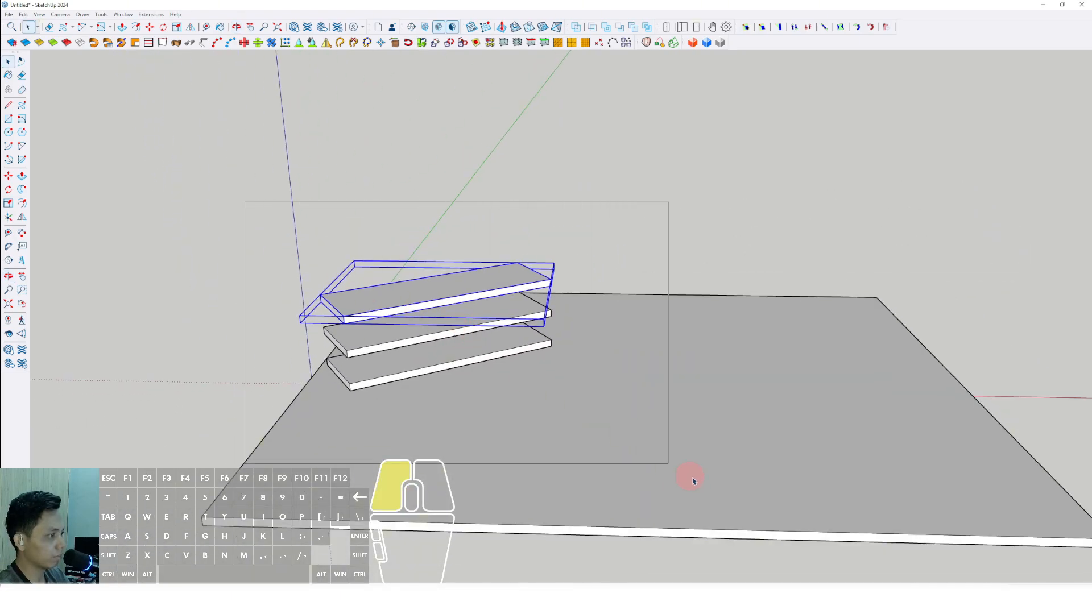
drag(692, 481, 693, 481)
middle_drag(693, 481, 382, 416)
click(305, 426)
key(ctrl)
scroll(514, 265, up, 5)
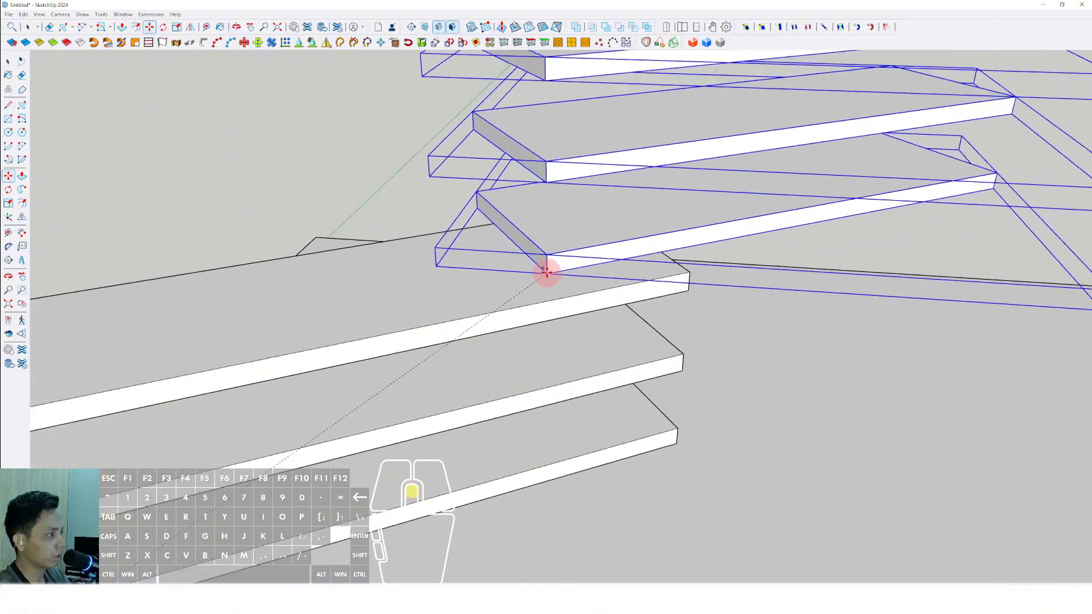
mouse_move(546, 272)
middle_down()
mouse_move(520, 269)
mouse_move(541, 256)
middle_up()
scroll(546, 279, up, 3)
click(536, 290)
Rotate the copied stack about its lower corner and position it at an angle to the original stack.
key(q)
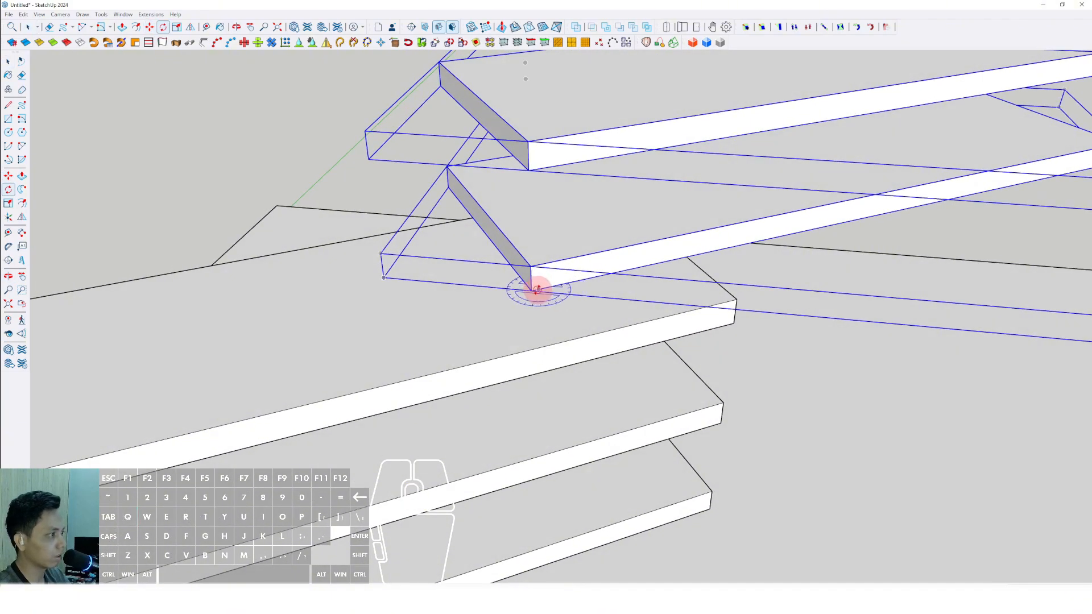
middle_drag(599, 296, 480, 293)
scroll(608, 314, down, 3)
scroll(521, 246, up, 3)
key(m)
scroll(496, 301, down, 5)
key(space)
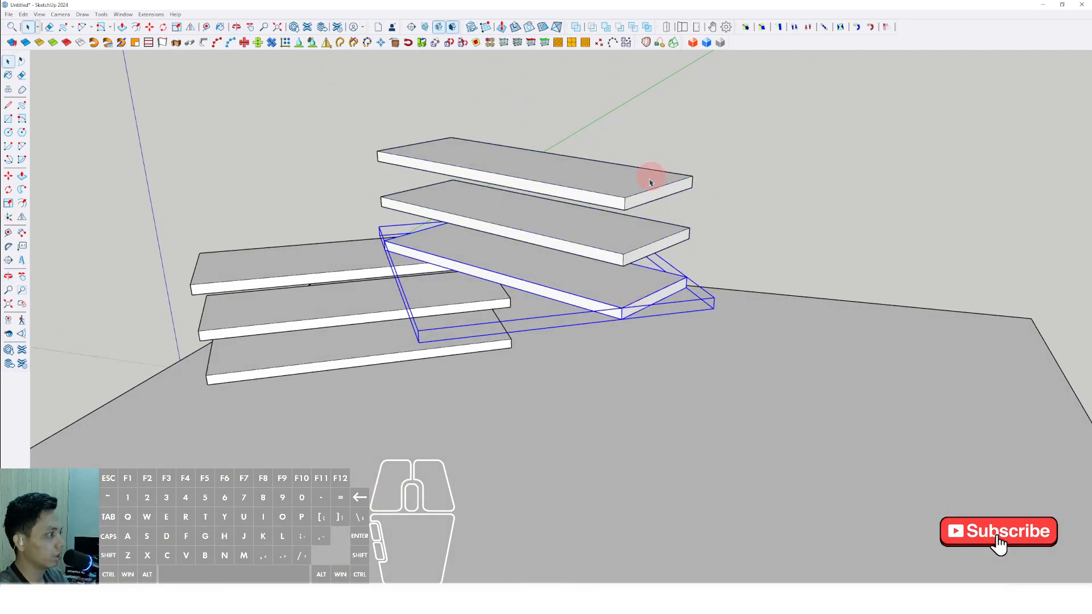
Select the three rotated floor plates and make them unique from the original stack.
scroll(628, 190, up, 3)
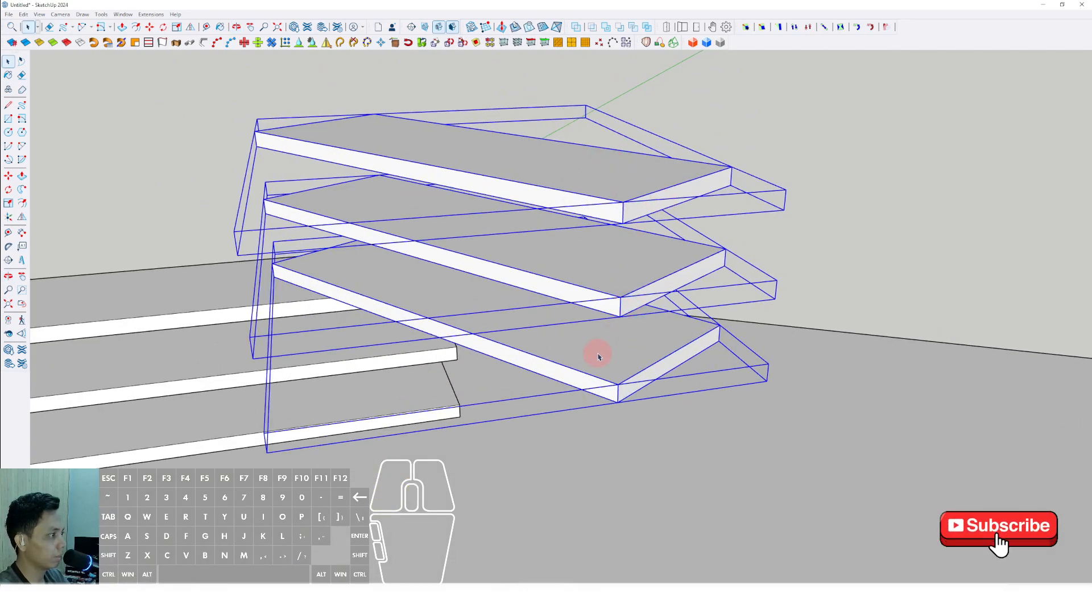
middle_drag(598, 357, 624, 344)
right_click(643, 270)
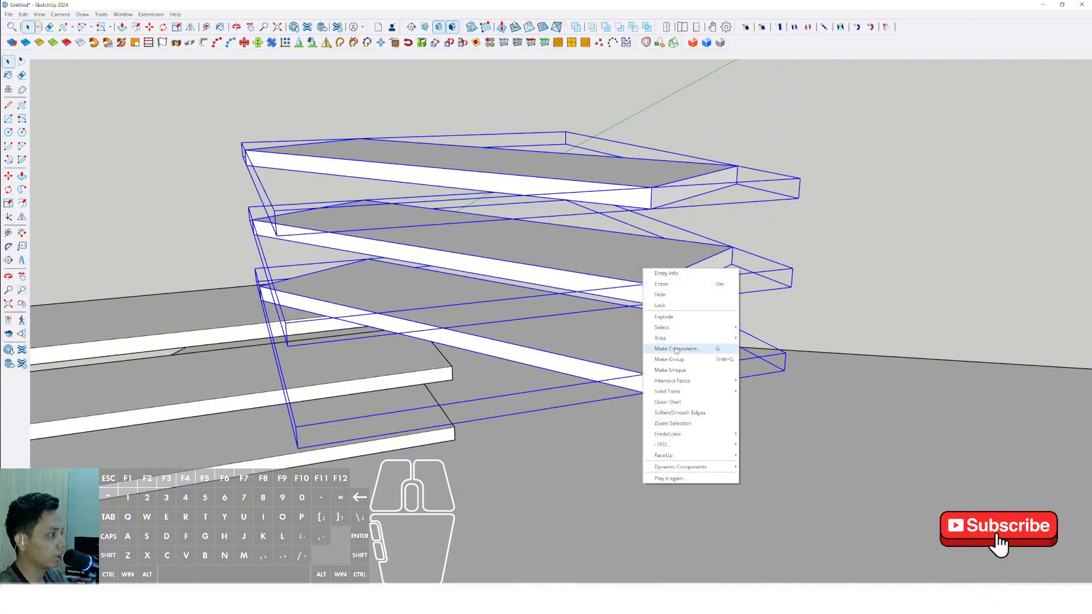
click(675, 370)
Open a rotated floor plate for editing and push its end face outward to lengthen the plates.
double_click(658, 284)
key(p)
click(663, 278)
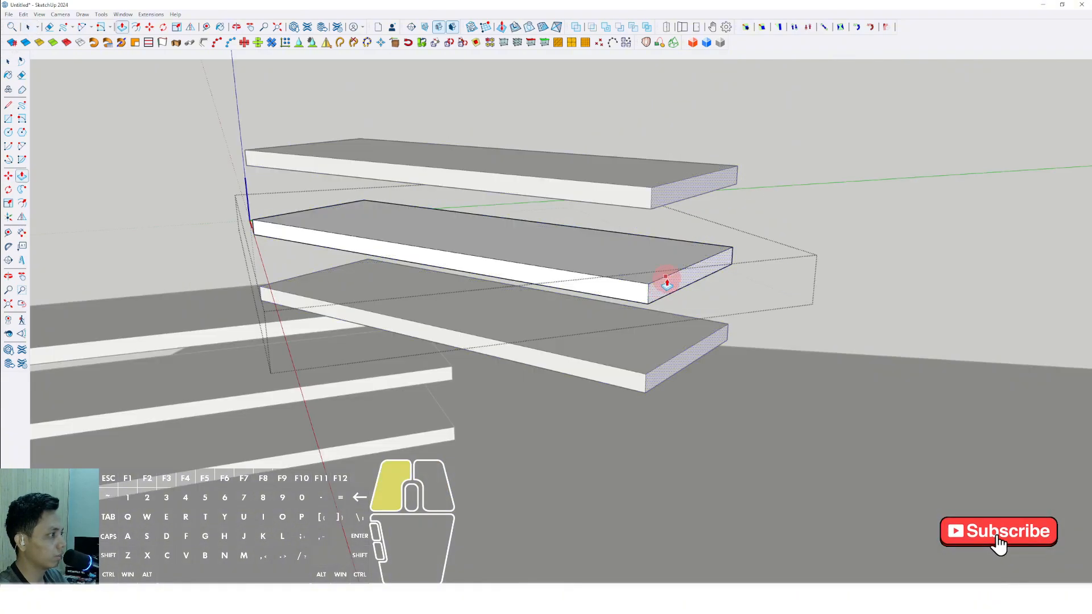
scroll(824, 323, down, 3)
click(872, 312)
middle_drag(872, 312, 690, 258)
key(space)
Copy the two lower rotated floor plates straight down to add two levels beneath that stack.
click(721, 278)
shift+middle_drag(732, 229, 662, 226)
shift+click(654, 222)
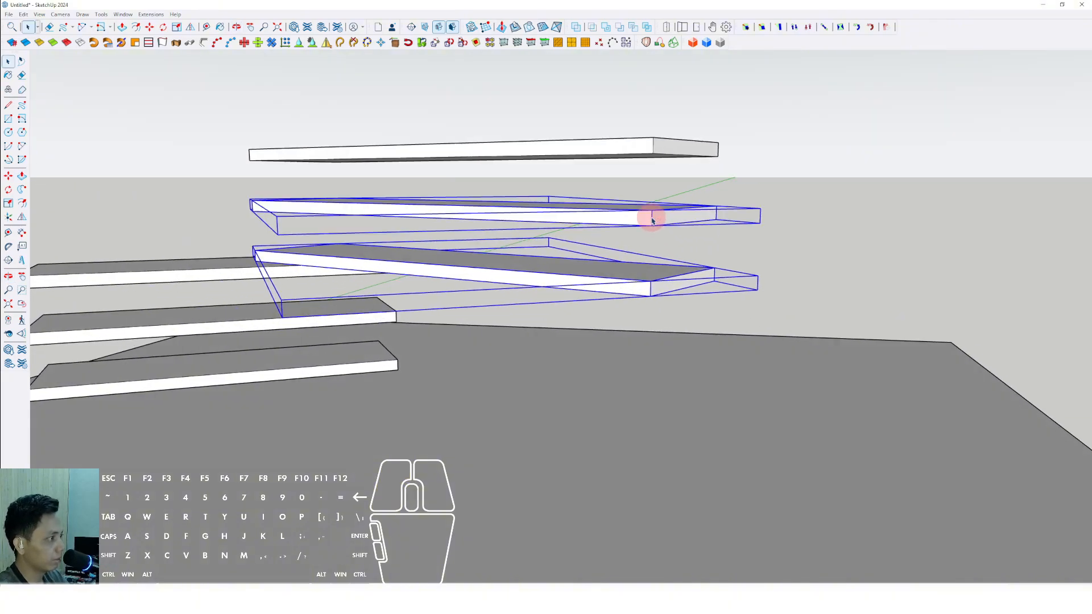
click(652, 150)
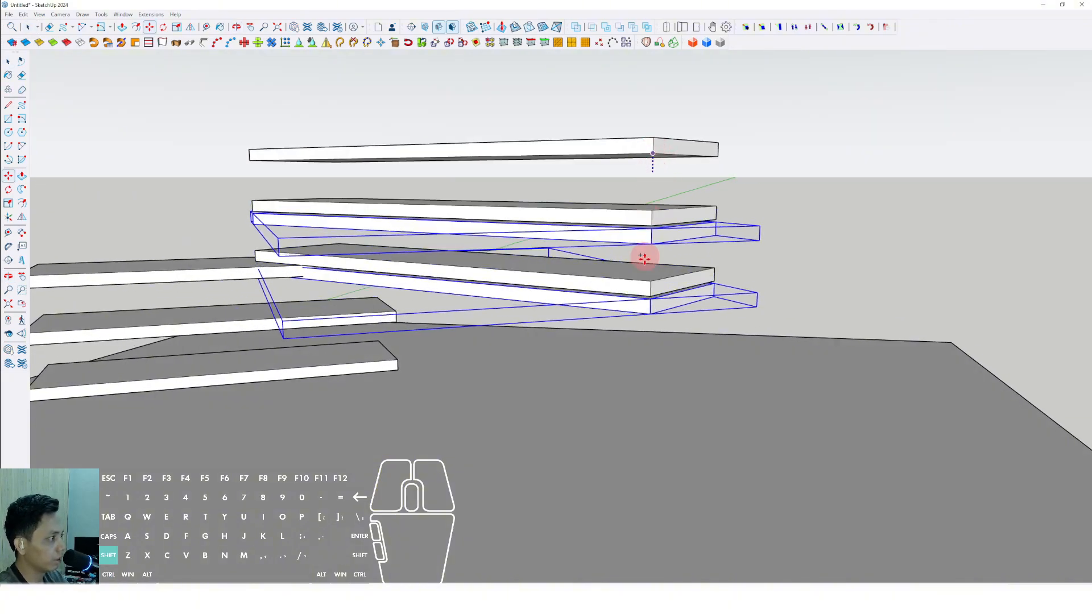
shift+click(652, 296)
key(space)
scroll(627, 347, down, 1)
middle_drag(627, 348, 664, 382)
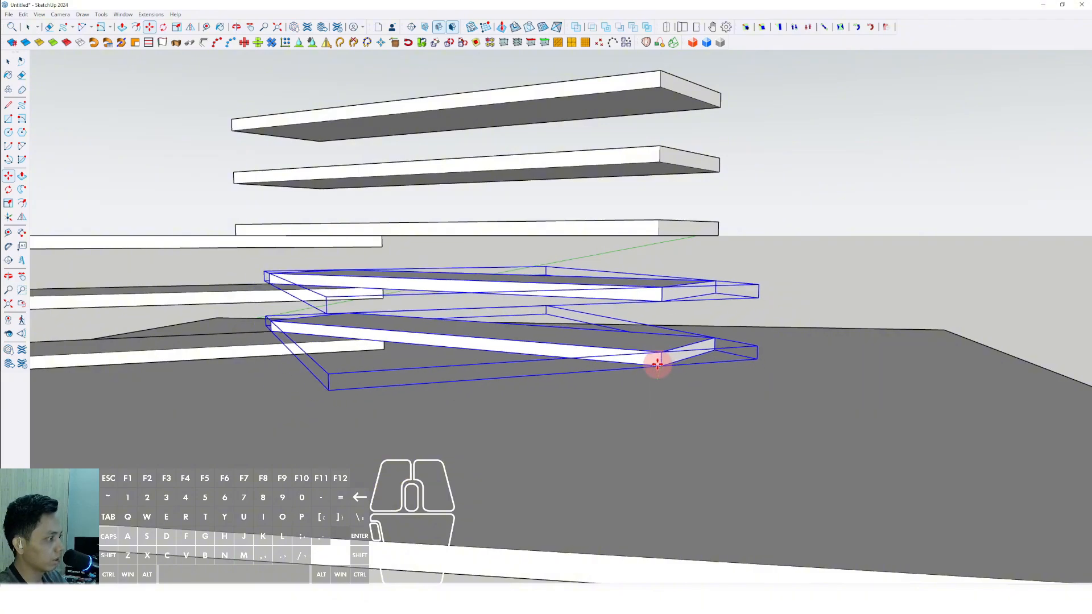
click(653, 411)
Make the two newly copied lower plates unique from the plates above them.
key(space)
mouse_move(524, 373)
middle_down()
mouse_move(551, 405)
mouse_move(487, 373)
middle_up()
right_click(487, 377)
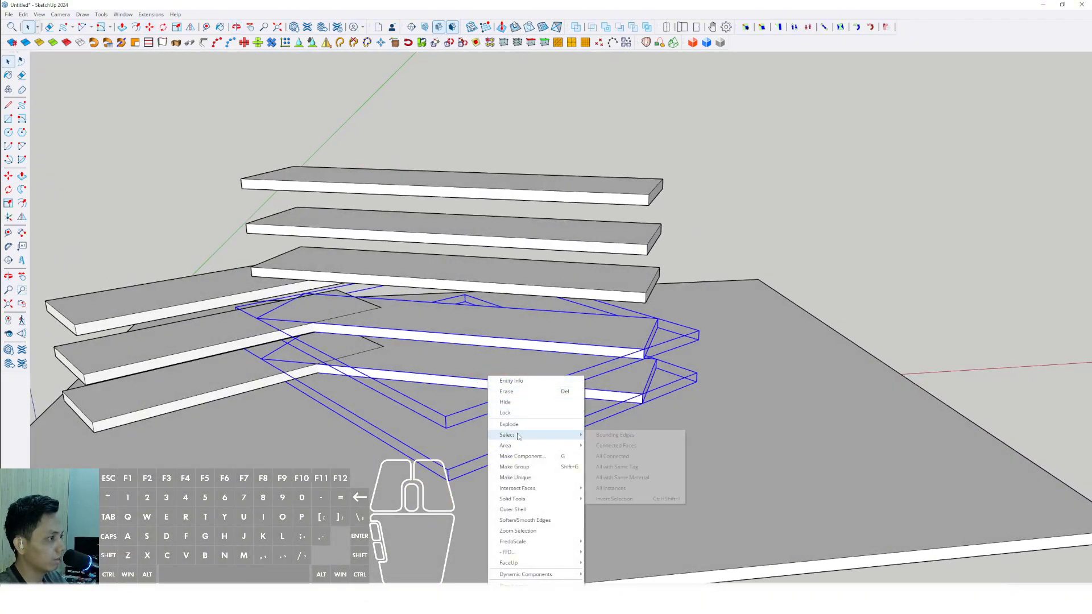
click(526, 479)
Open one of the two lower plates in the stack for editing and push its inner end face inward to shorten both plates.
scroll(324, 327, up, 3)
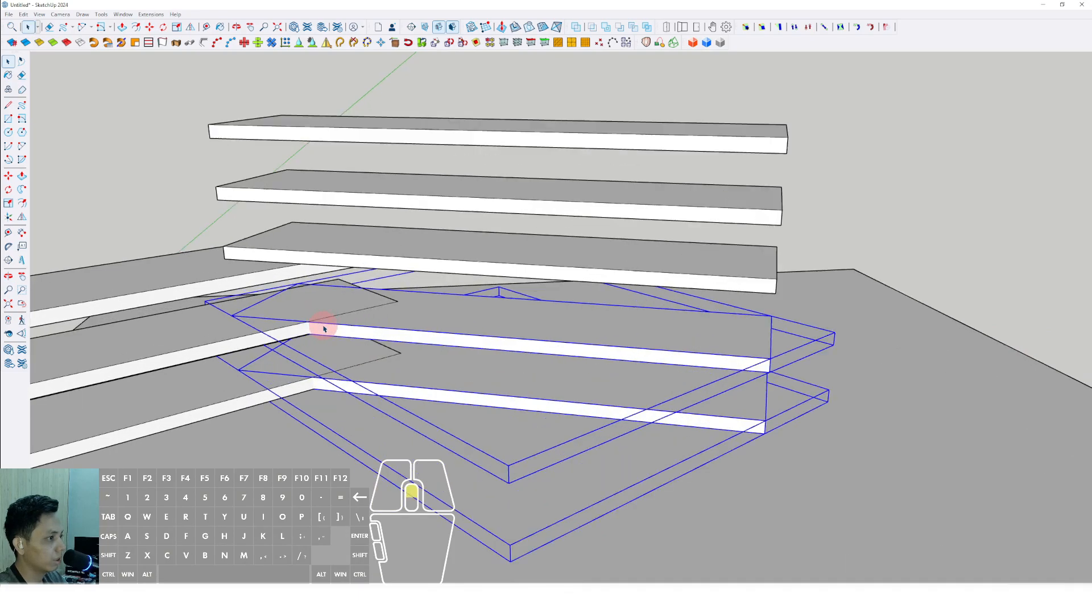
triple_click(353, 327)
drag(159, 235, 365, 374)
scroll(261, 302, up, 3)
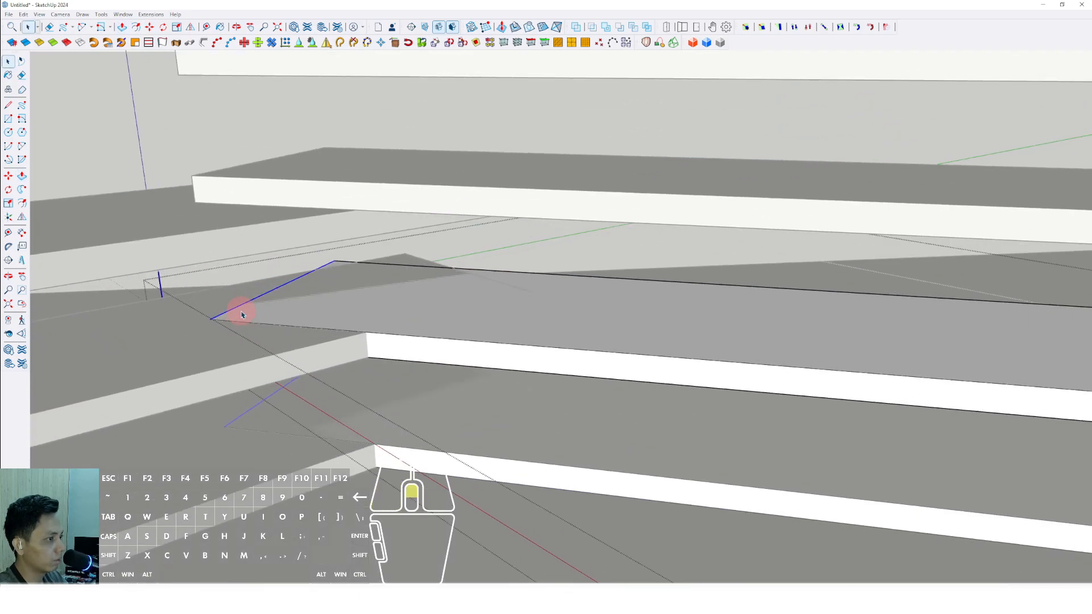
middle_drag(239, 310, 281, 305)
scroll(304, 303, down, 6)
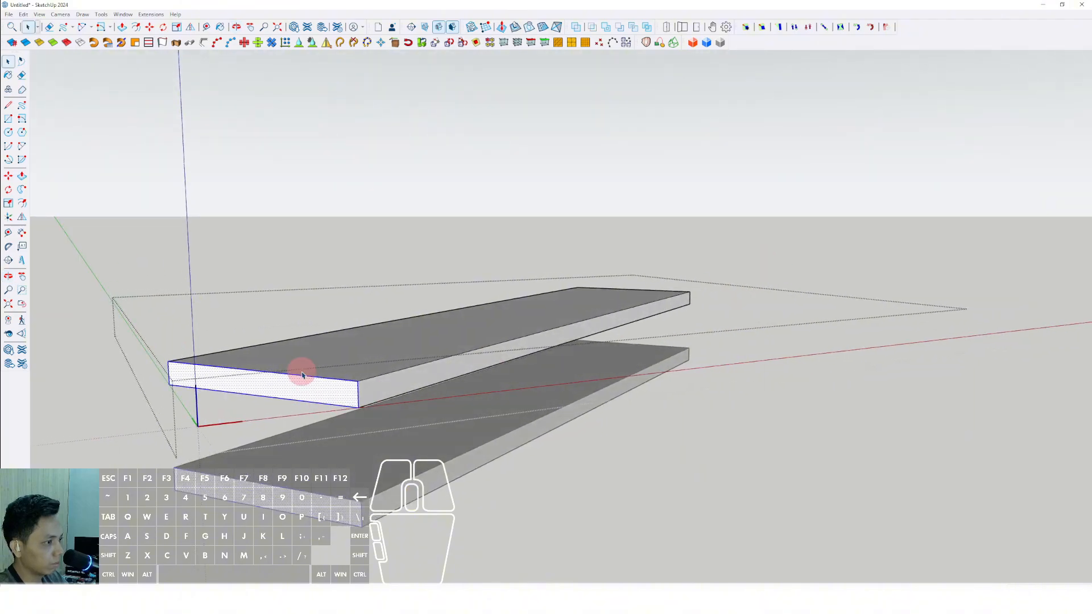
shift+middle_drag(293, 397, 421, 386)
click(424, 373)
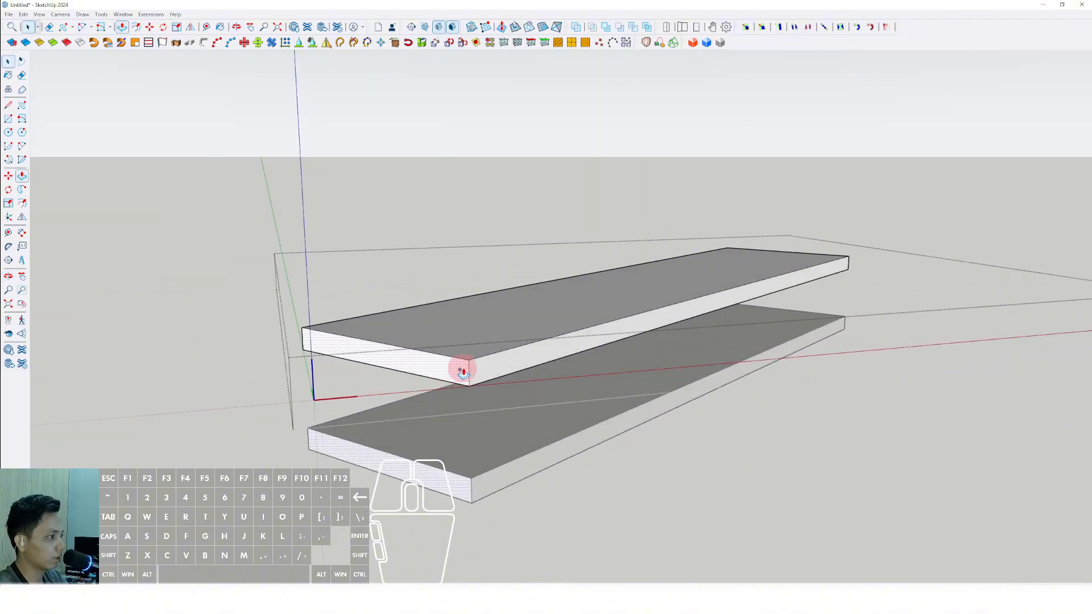
key(p)
click(461, 370)
middle_drag(666, 319, 527, 373)
scroll(527, 373, down, 4)
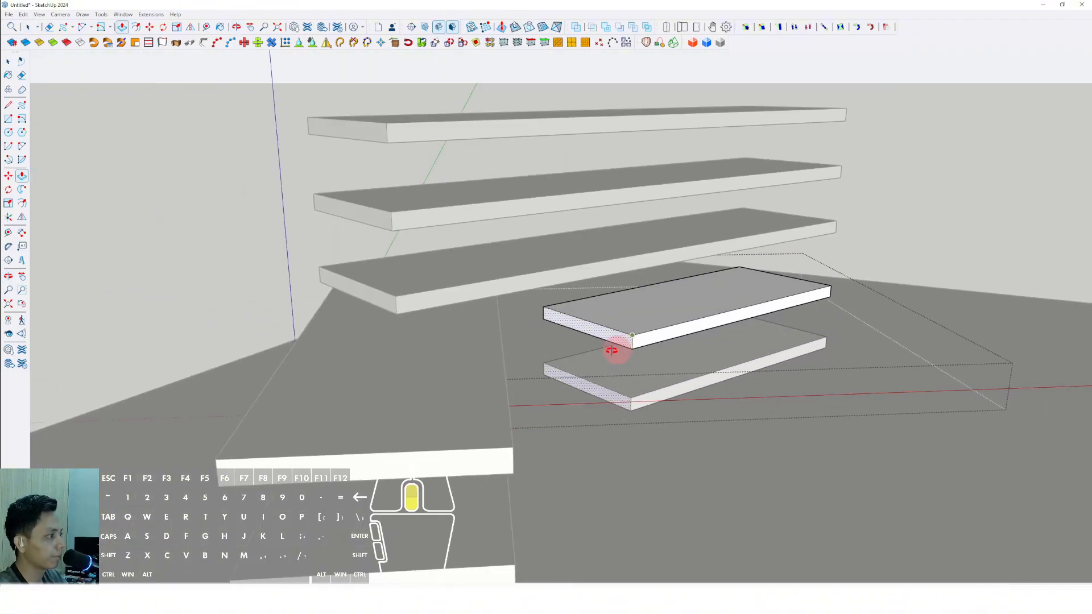
middle_drag(612, 349, 600, 309)
click(820, 255)
Draw a small rotated square on the uppermost plate's top face, set into its front corner along both edges.
scroll(588, 373, up, 3)
shift+middle_drag(588, 373, 630, 341)
mouse_move(630, 341)
middle_down()
mouse_move(543, 330)
mouse_move(615, 388)
mouse_move(723, 404)
mouse_move(621, 394)
mouse_move(632, 383)
mouse_move(626, 441)
mouse_move(641, 453)
mouse_move(780, 402)
mouse_move(794, 408)
mouse_move(763, 431)
mouse_move(606, 400)
mouse_move(628, 362)
mouse_move(654, 363)
mouse_move(589, 395)
mouse_move(660, 408)
mouse_move(597, 480)
mouse_move(609, 436)
mouse_move(658, 396)
mouse_move(653, 290)
mouse_move(663, 319)
mouse_move(593, 431)
mouse_move(600, 368)
mouse_move(594, 427)
mouse_move(607, 449)
middle_up()
scroll(658, 396, up, 1)
scroll(612, 410, up, 3)
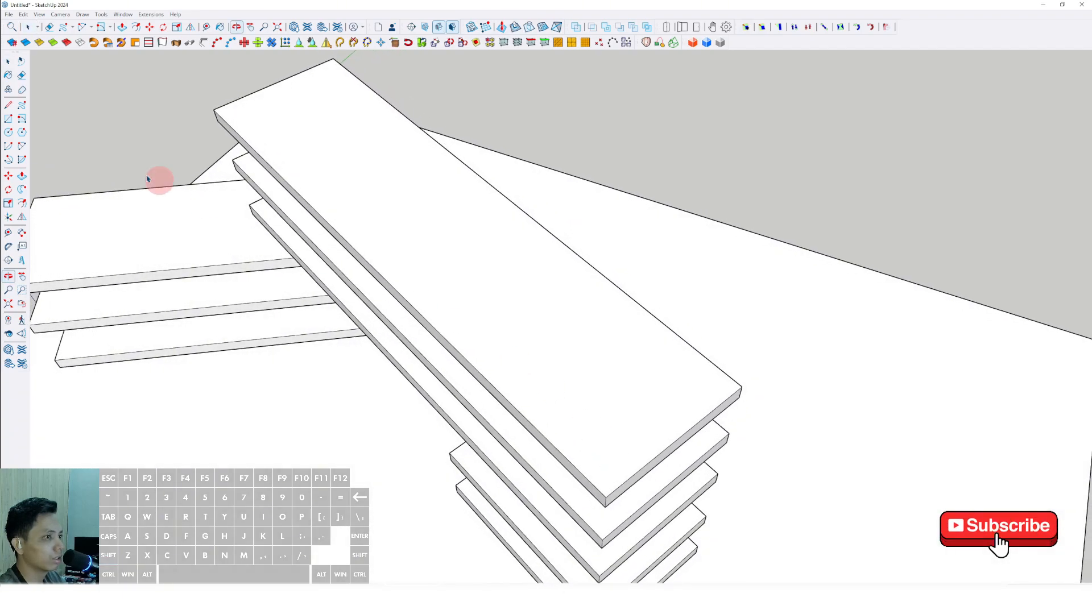
scroll(629, 463, up, 5)
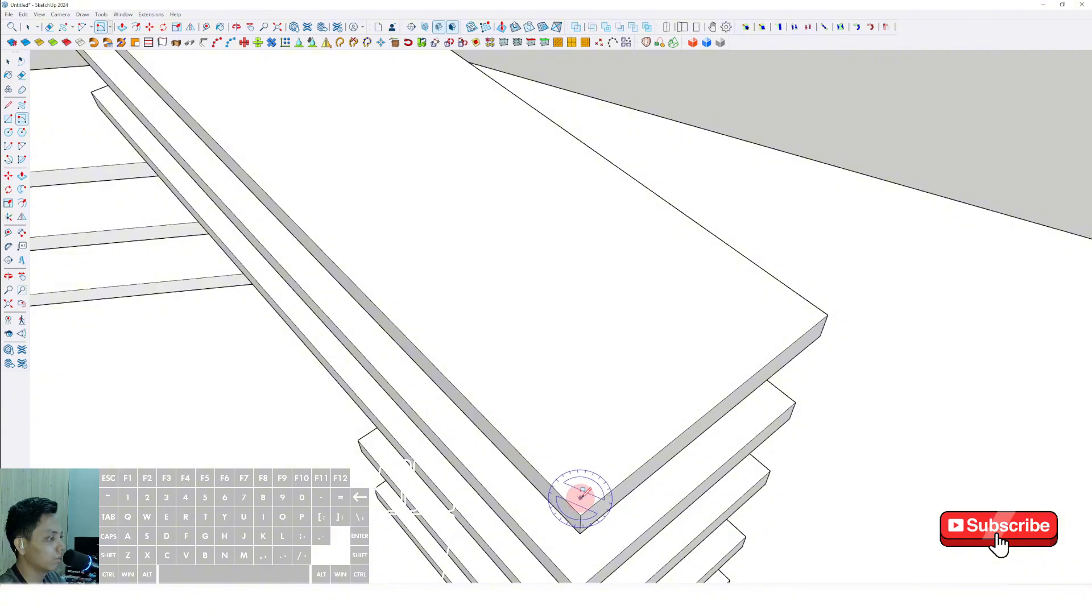
click(581, 488)
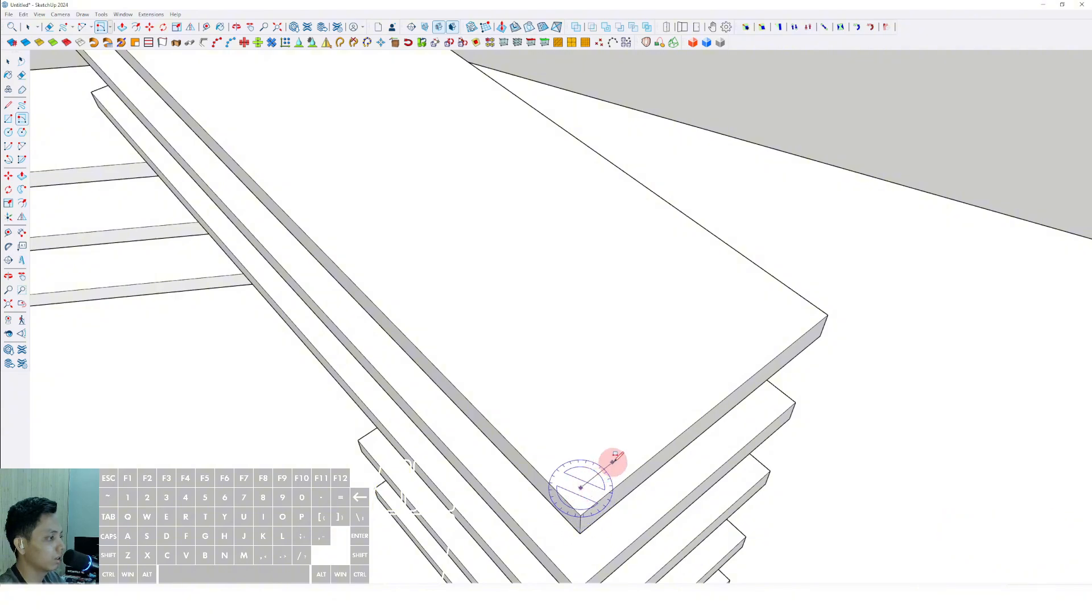
key(space)
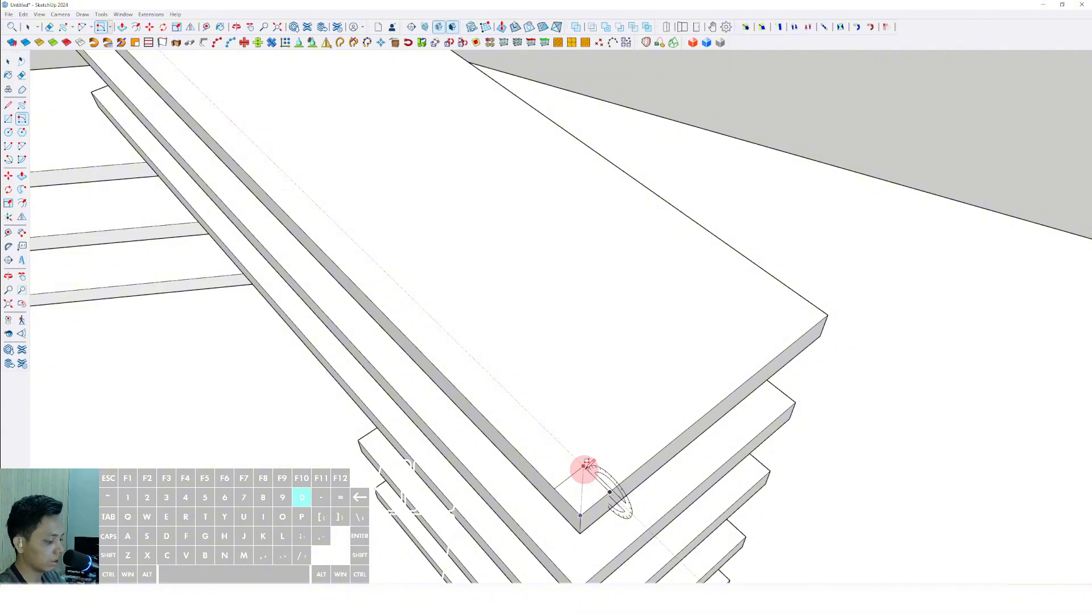
middle_drag(588, 490, 613, 446)
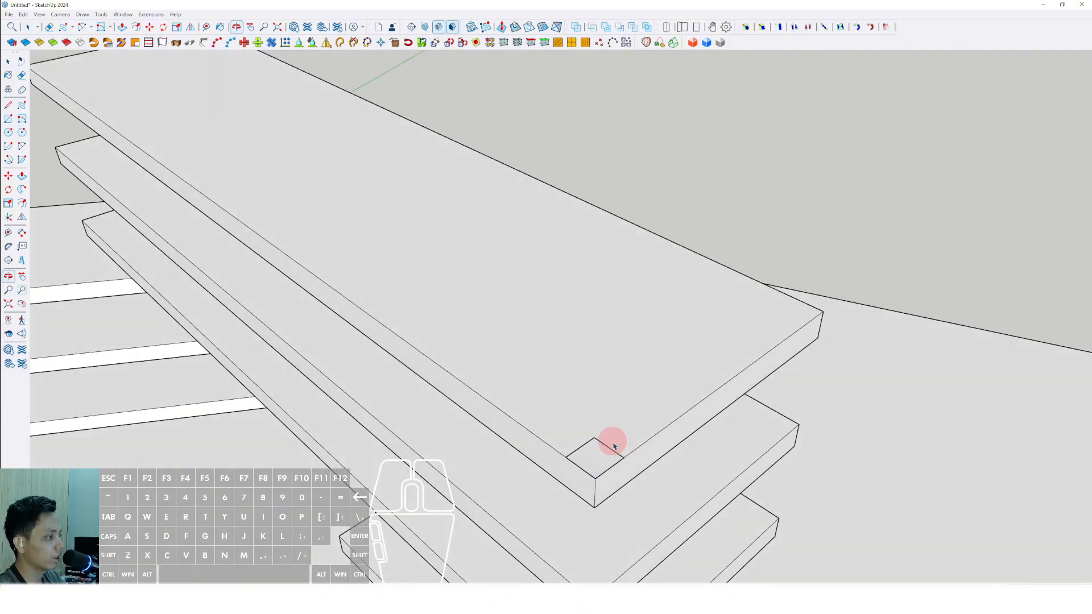
Extrude the small corner square upward into a short column.
scroll(606, 411, down, 1)
click(605, 382)
key(space)
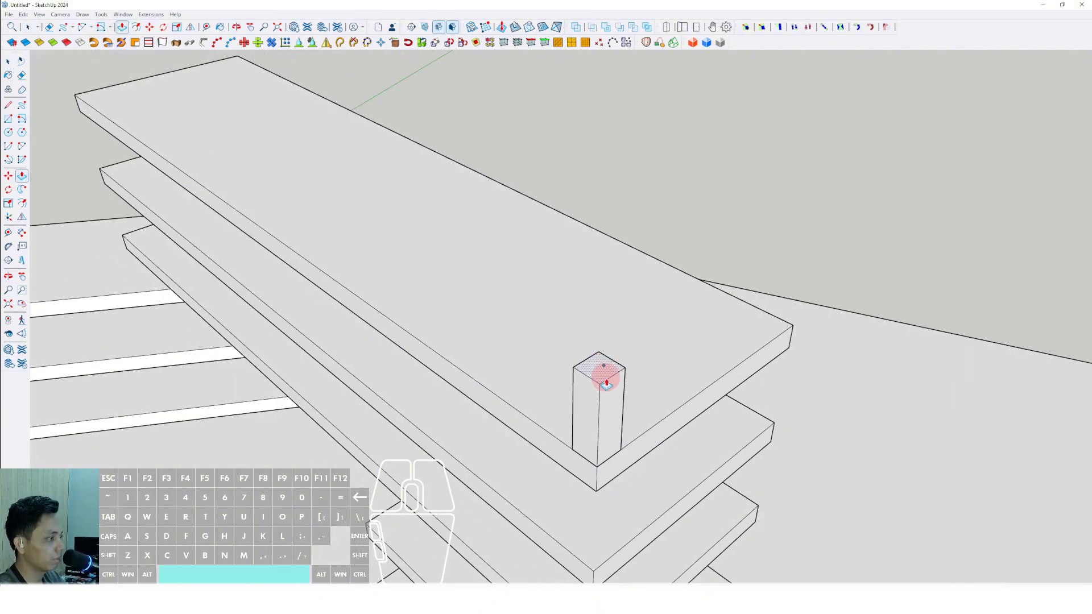
Group the corner column and convert the group into a component.
right_click(608, 387)
click(632, 466)
right_click(607, 399)
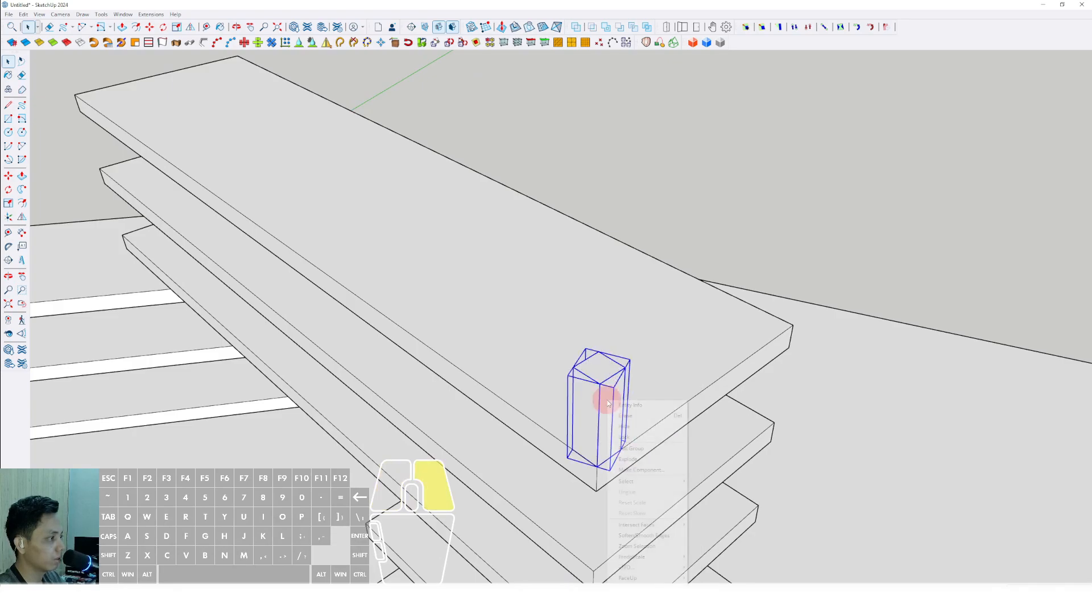
click(640, 469)
click(529, 362)
Copy the corner column along the plate's short end edge to the opposite corner.
middle_drag(532, 363, 414, 428)
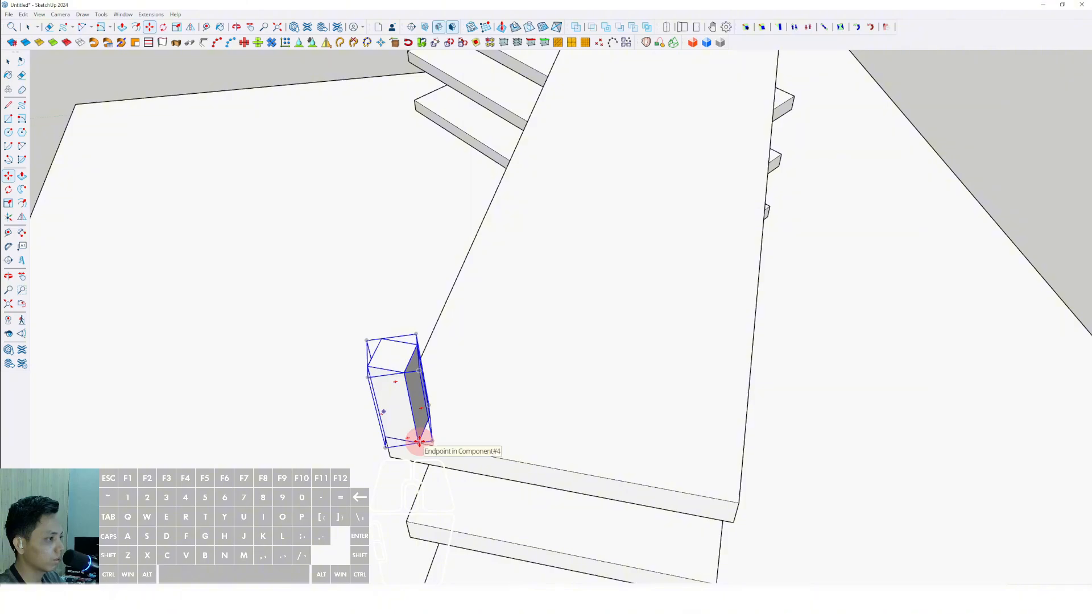
drag(419, 443, 441, 450)
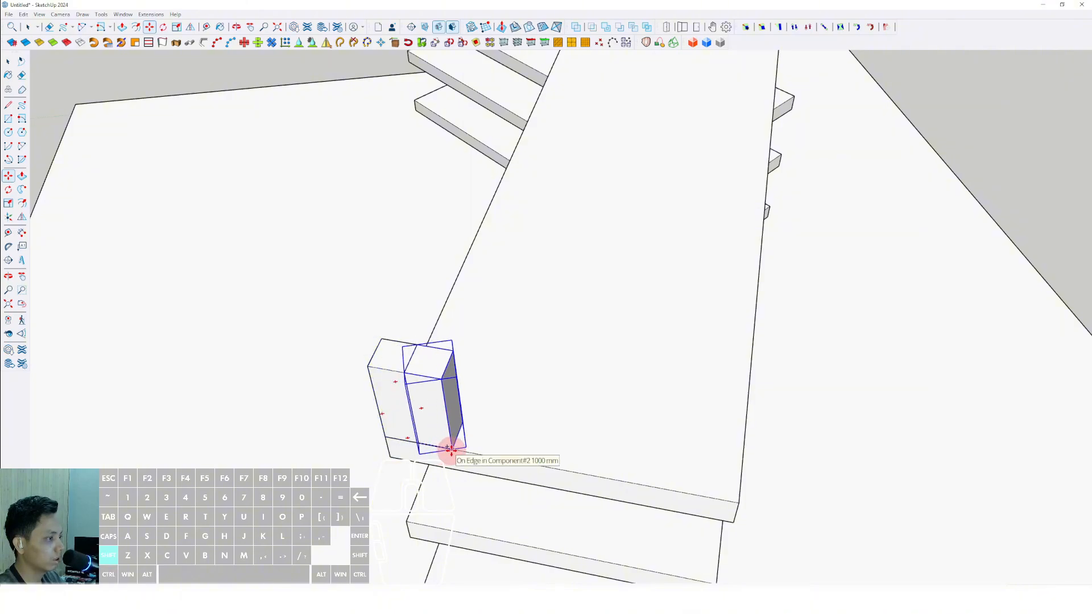
shift+drag(560, 467, 728, 503)
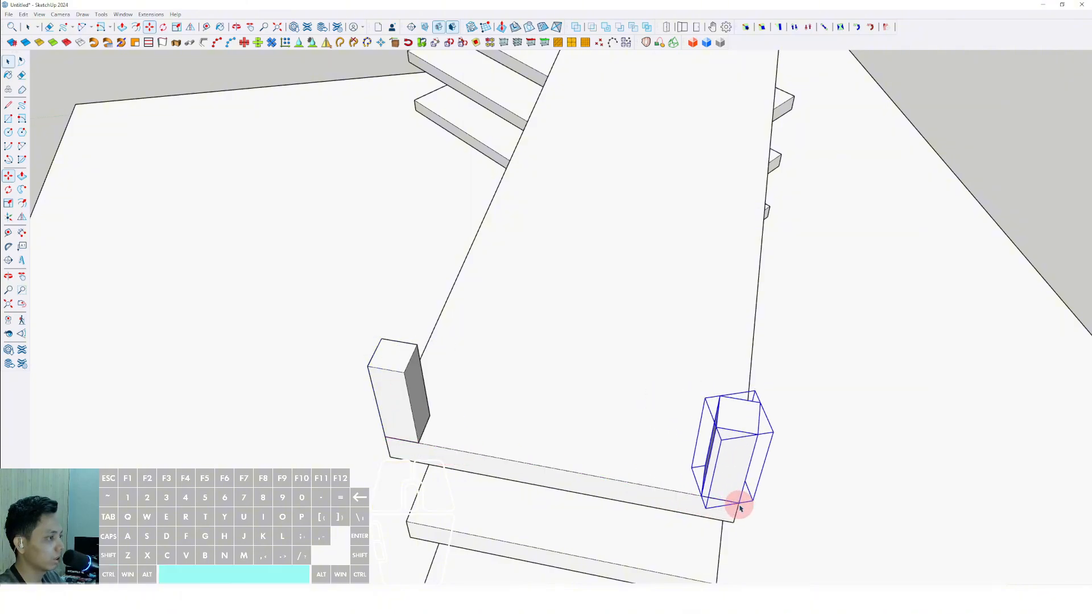
Copy both end columns along the top plate to line up with the inner end of the shortened plates below.
scroll(555, 442, down, 4)
middle_drag(473, 446, 704, 377)
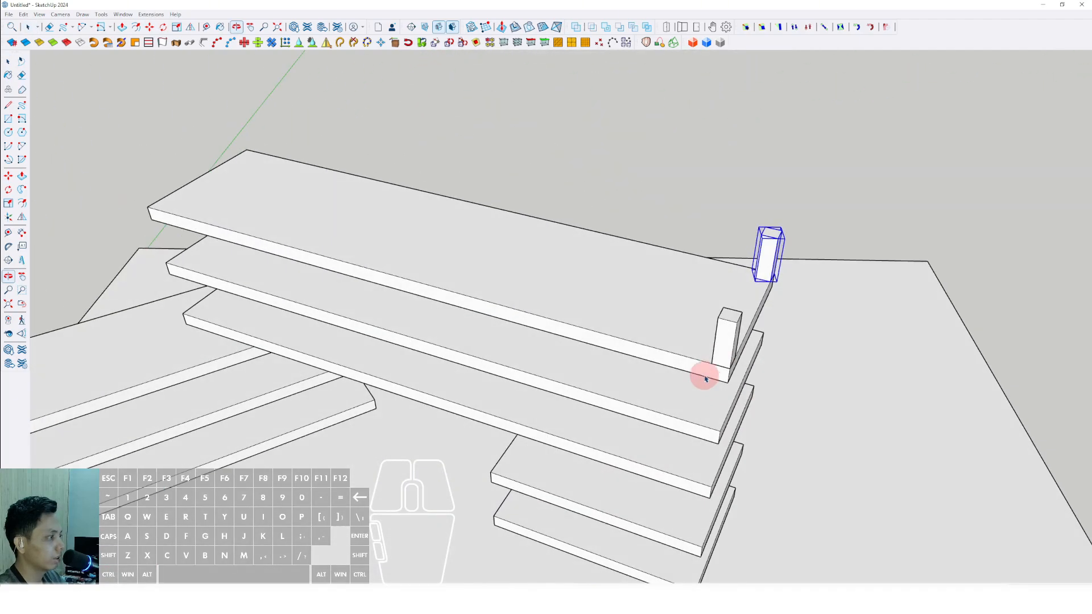
scroll(704, 377, up, 1)
shift+click(724, 366)
scroll(724, 366, up, 3)
key(m)
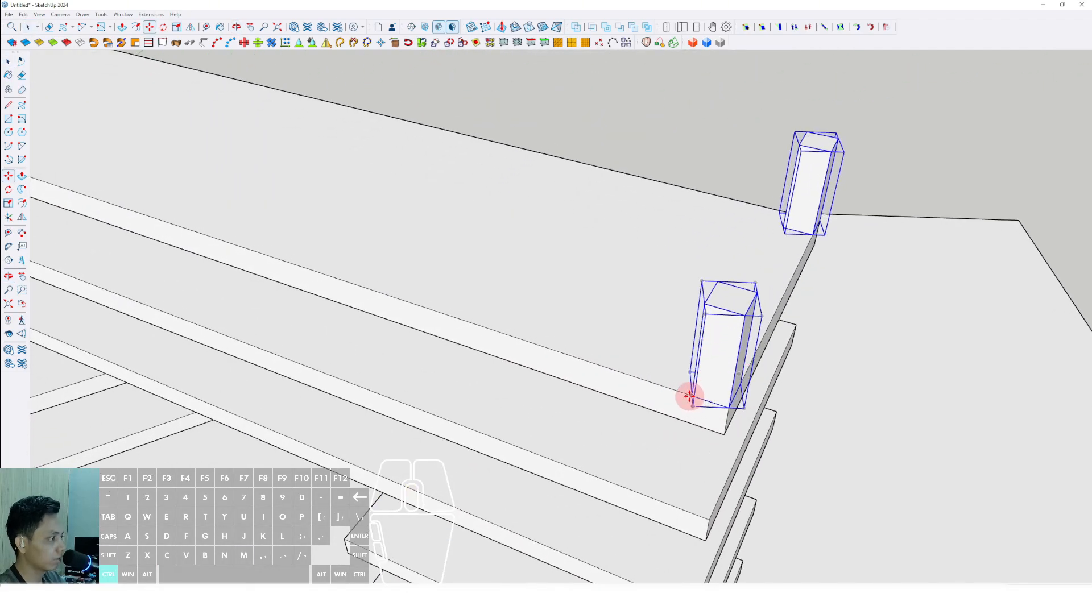
click(689, 396)
middle_drag(641, 375, 580, 444)
key(shift)
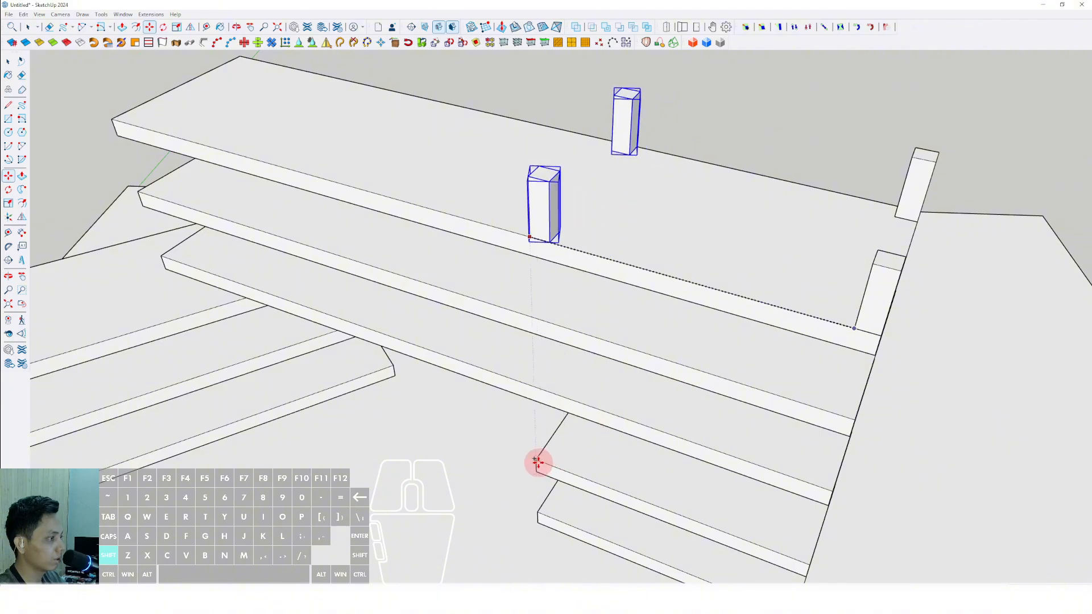
middle_drag(648, 337, 619, 316)
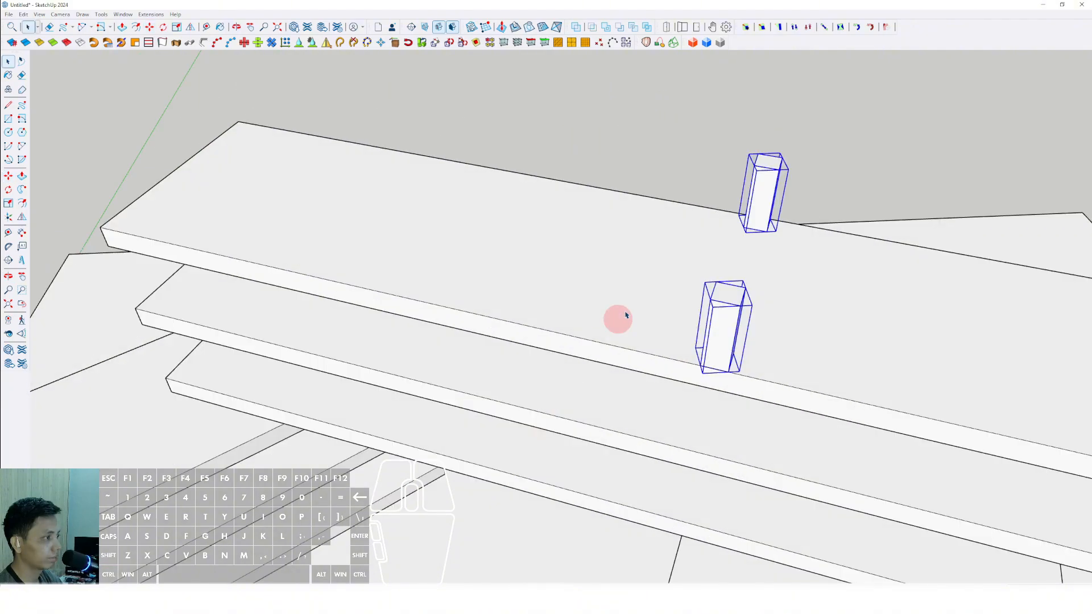
Delete the copied inner pair of columns from the top plate.
scroll(634, 309, down, 4)
middle_drag(683, 340, 717, 355)
scroll(607, 360, down, 4)
drag(718, 345, 610, 374)
middle_drag(611, 373, 712, 366)
scroll(559, 317, up, 3)
key(Delete)
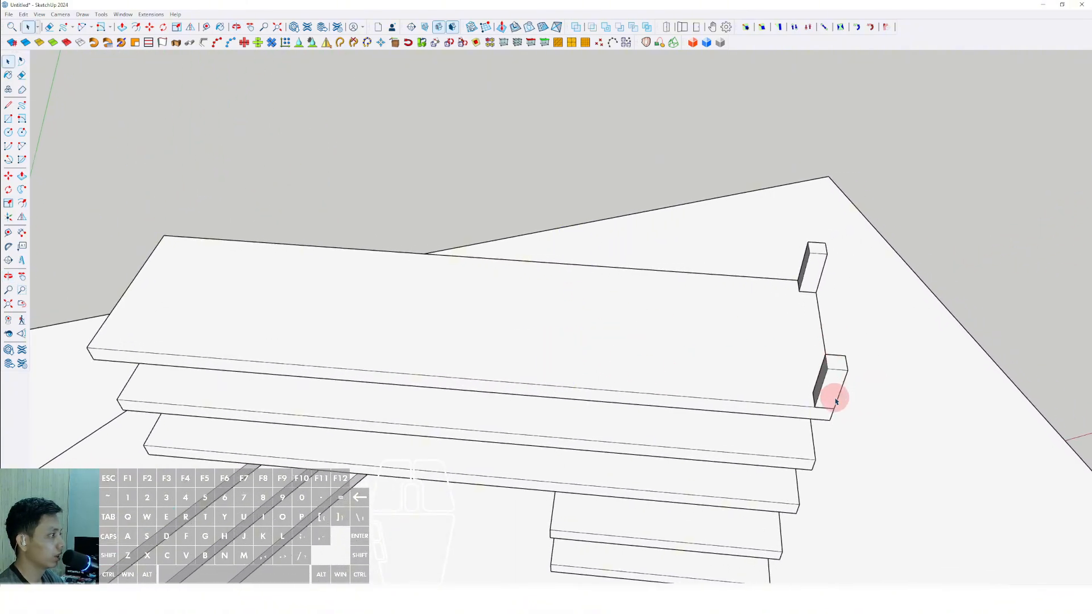
Copy the end column pair toward the far end of the top plate and divide the distance into five evenly spaced pairs.
scroll(760, 390, up, 4)
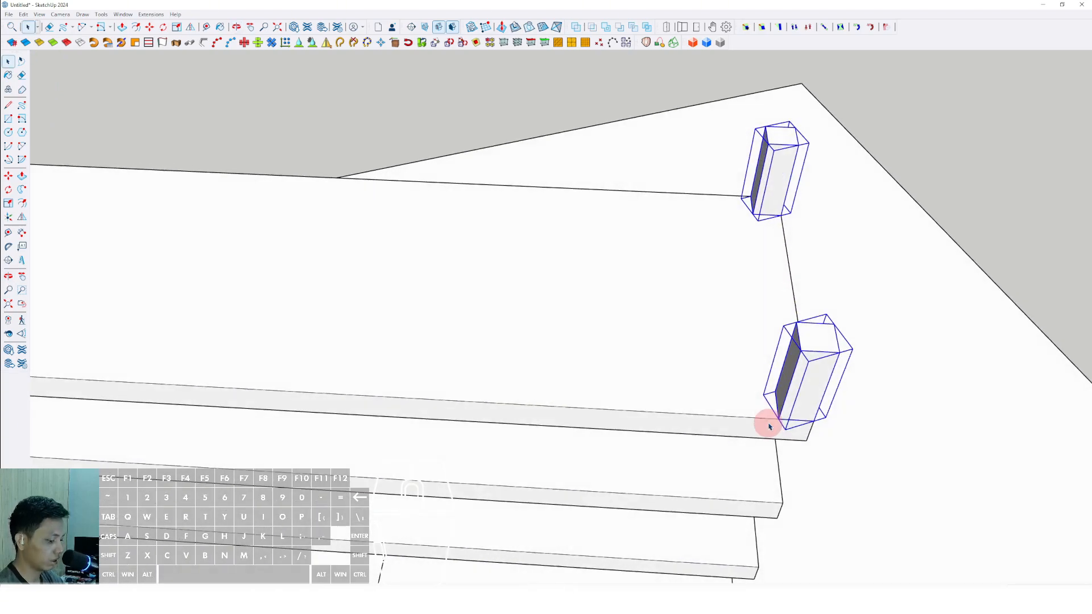
scroll(740, 415, down, 4)
middle_drag(685, 409, 649, 338)
scroll(656, 319, up, 1)
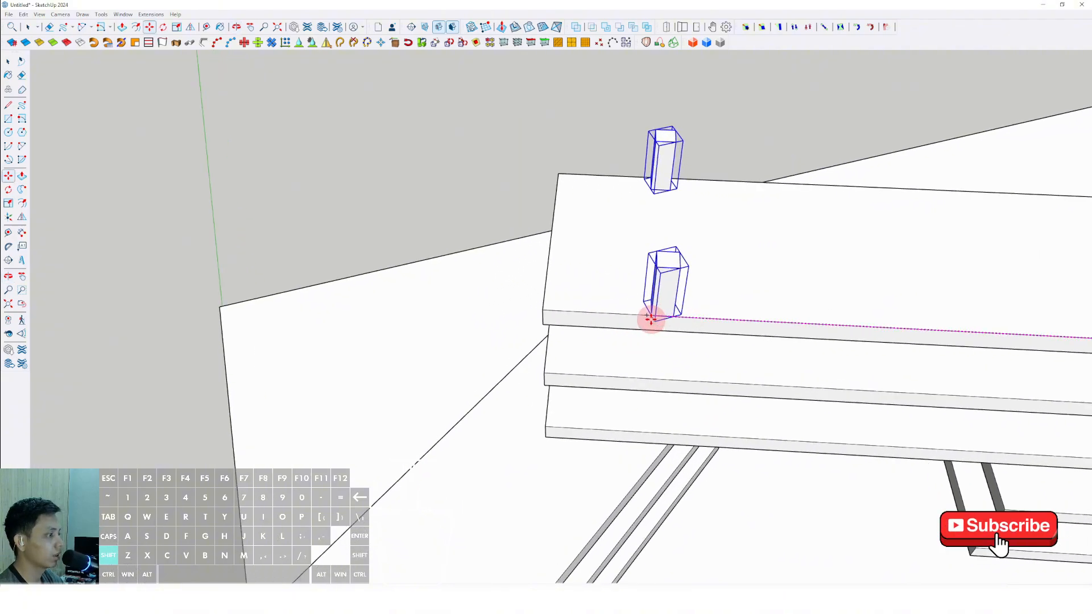
scroll(650, 319, up, 1)
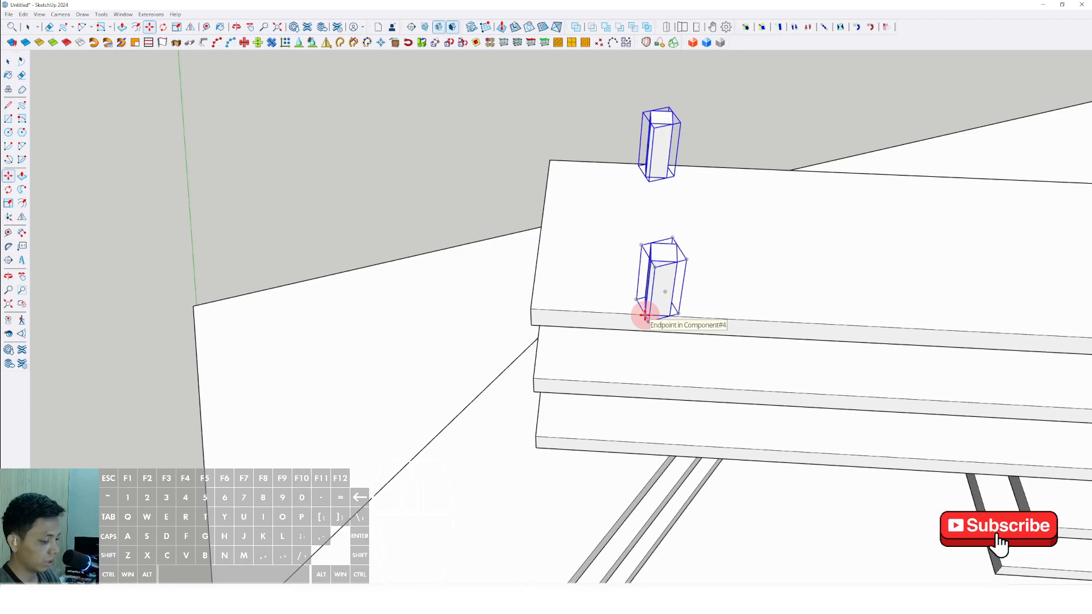
key(Return)
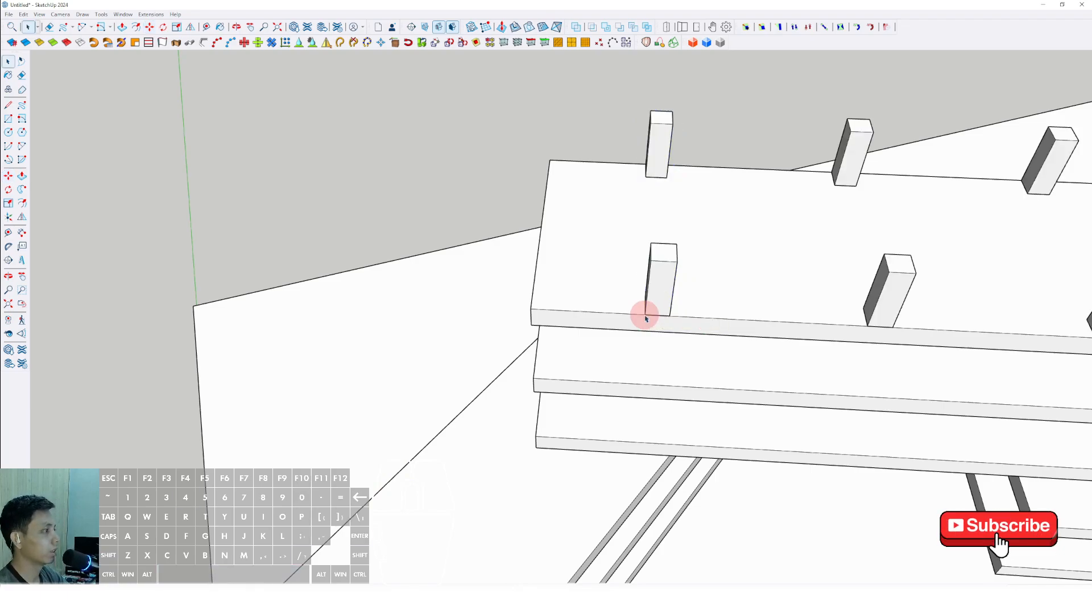
Move the column pair next to the original end pair inward along the plate, and remove two intermediate pairs to leave three pairs.
scroll(645, 318, down, 3)
middle_drag(723, 309, 595, 421)
scroll(722, 275, up, 5)
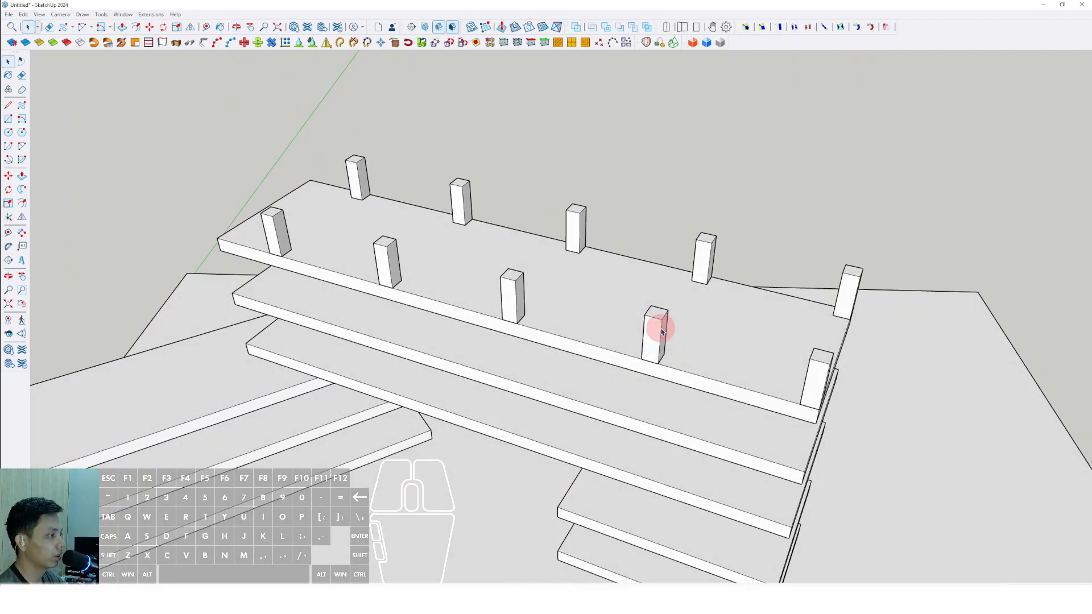
shift+click(705, 268)
middle_drag(705, 267, 709, 349)
key(m)
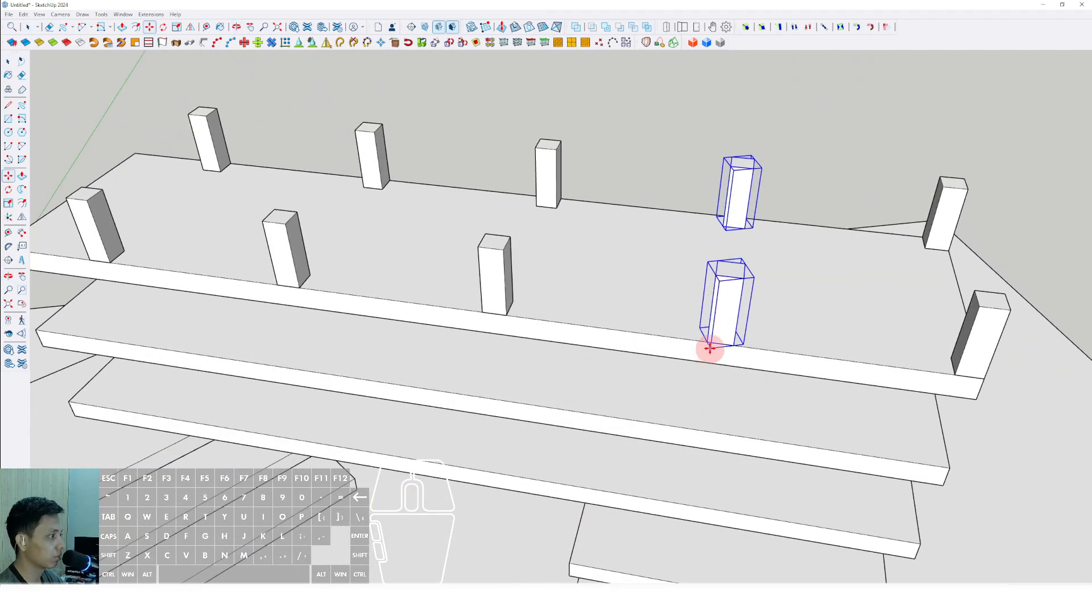
scroll(705, 341, down, 3)
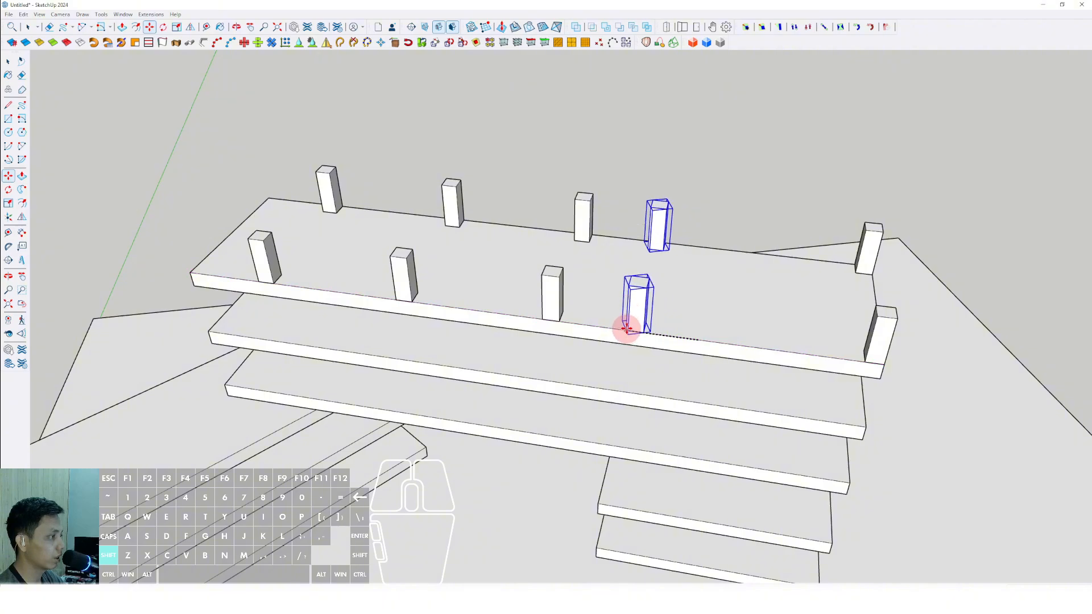
scroll(623, 325, down, 2)
key(space)
middle_drag(579, 230, 482, 311)
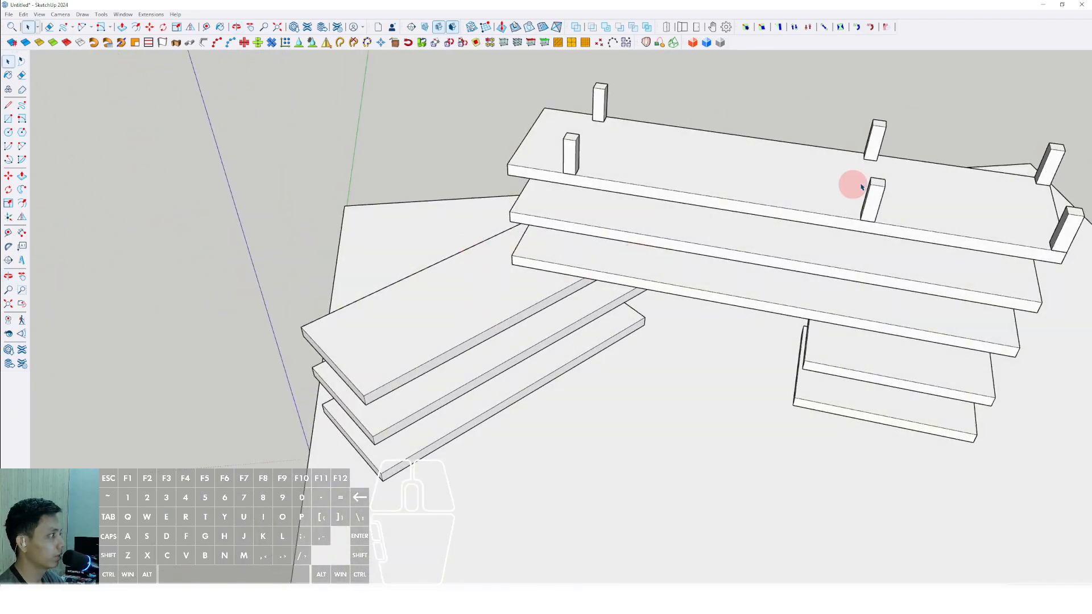
Select a pair of columns on the upper stack and copy it onto the top plate of the angled three-plate stack.
middle_drag(862, 187, 593, 300)
shift+click(646, 209)
middle_drag(646, 209, 543, 334)
key(m)
scroll(584, 310, down, 5)
scroll(511, 348, up, 2)
scroll(512, 348, up, 5)
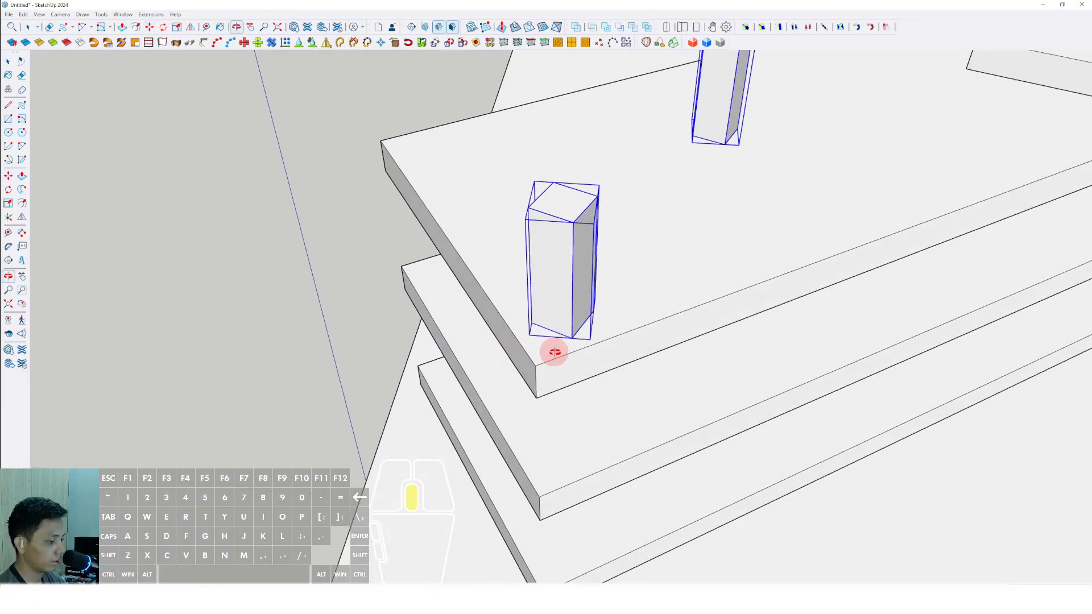
Snap the copied columns to the angled plate's outer corner and rotate them about it to align with the end edge.
middle_drag(520, 325, 504, 336)
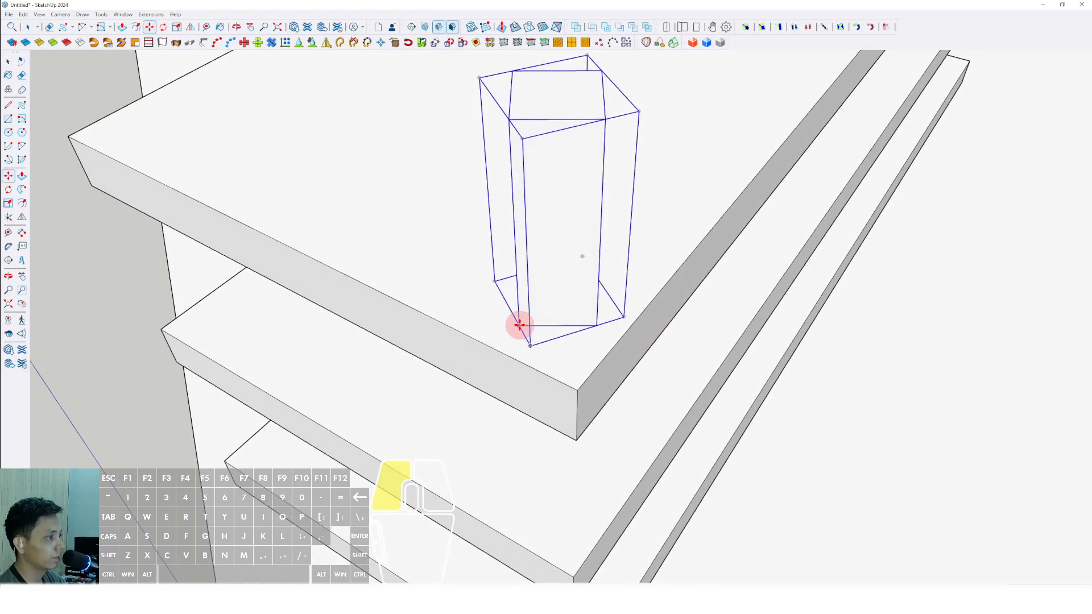
drag(519, 326, 580, 390)
scroll(592, 390, up, 3)
key(space)
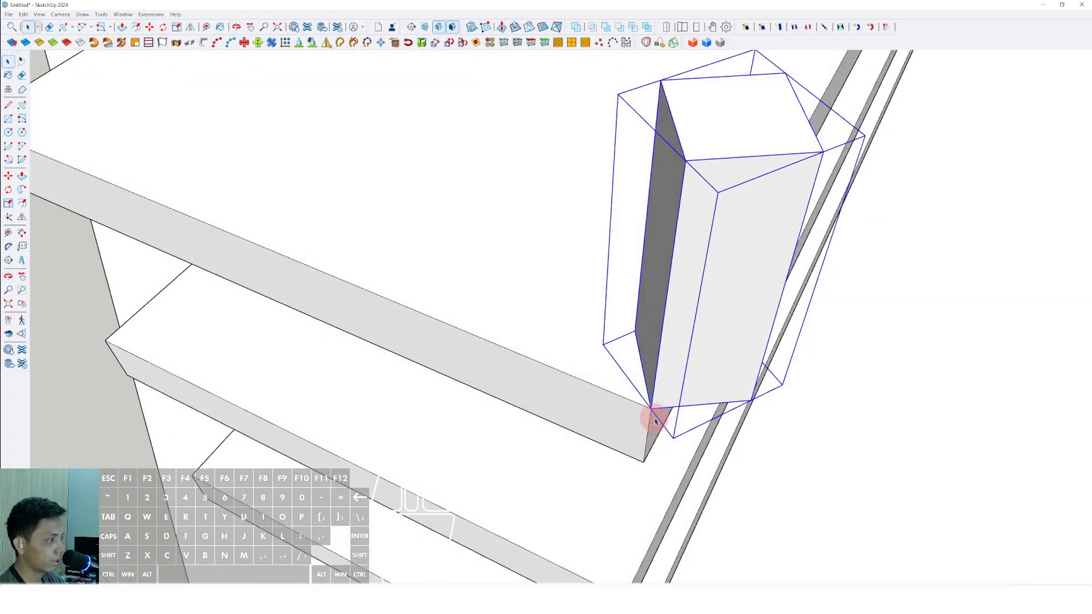
scroll(643, 366, down, 6)
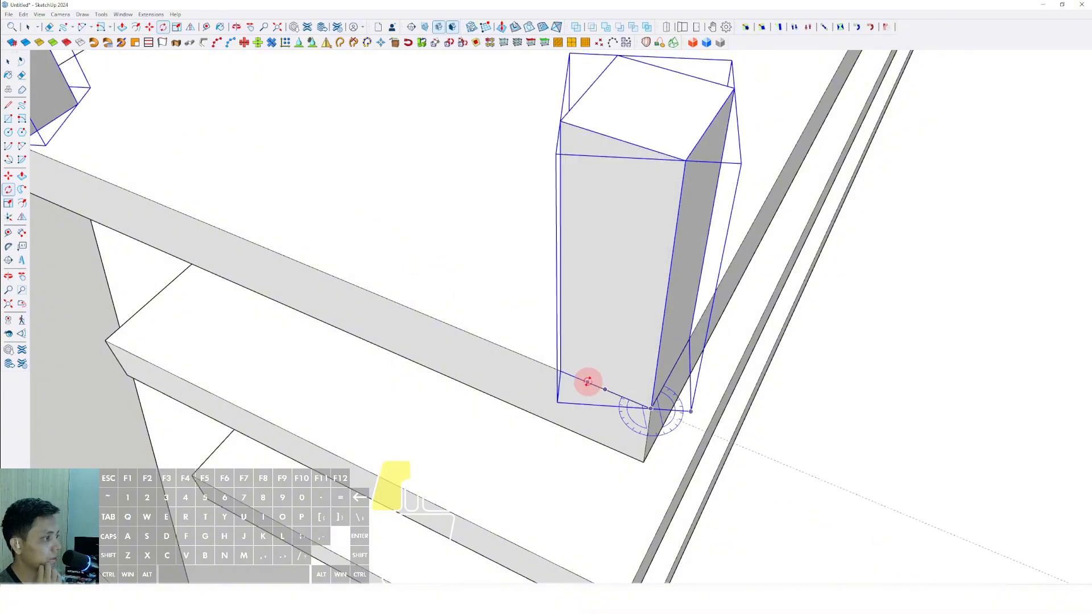
key(space)
Copy the aligned column pair along the angled top plate to form a row of five evenly spaced pairs.
middle_drag(623, 361, 634, 220)
key(m)
click(415, 305)
key(ctrl)
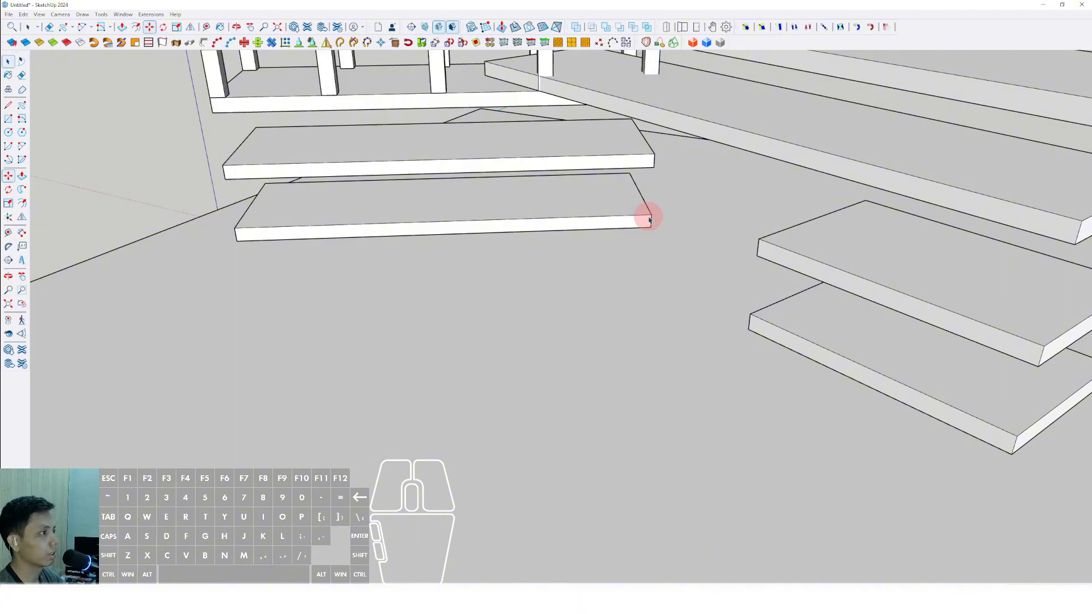
key(space)
middle_drag(650, 219, 633, 269)
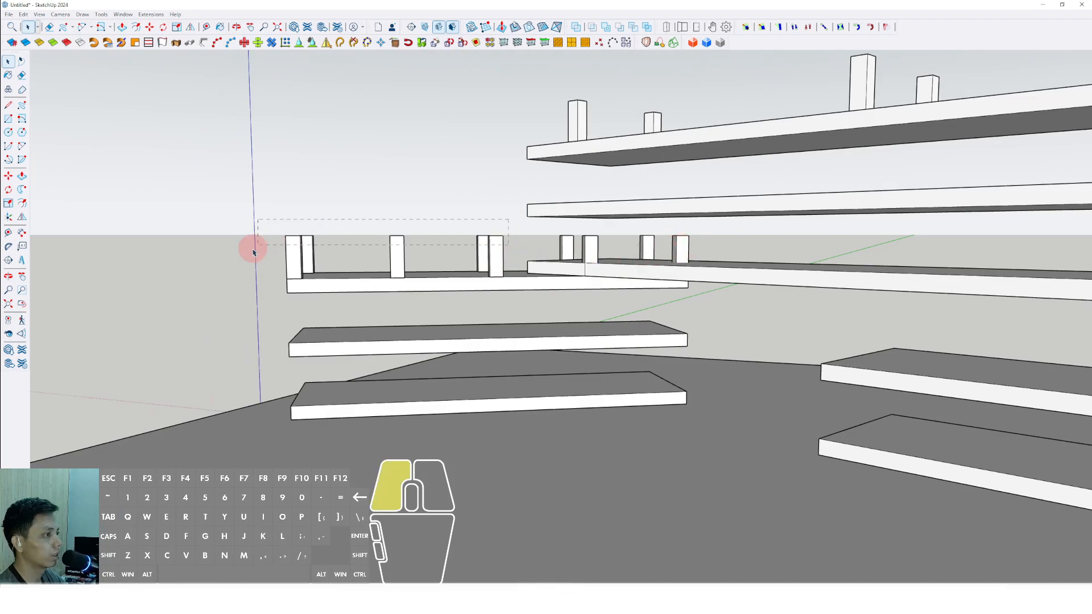
Select the three outer column pairs on the angled plate, clear of the upper stack, and make them unique.
drag(253, 252, 255, 251)
scroll(495, 263, up, 1)
right_click(500, 259)
click(532, 360)
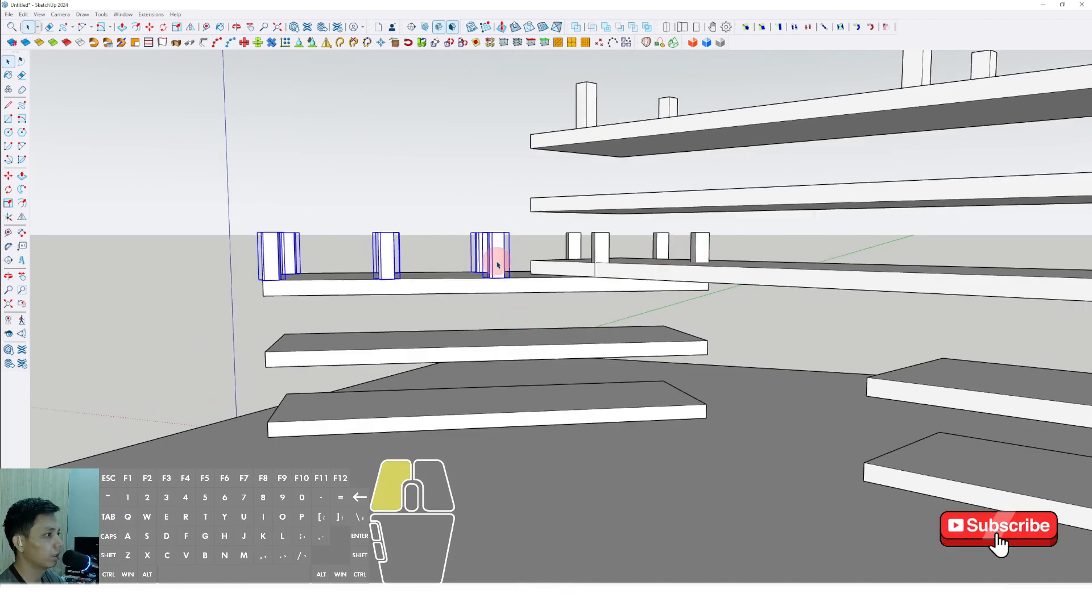
Extend the three outer column pairs down to the lowest angled plate and lower their tops flush with the stack's top plate.
double_click(497, 261)
click(480, 272)
key(p)
scroll(502, 279, up, 5)
click(507, 273)
scroll(504, 364, down, 5)
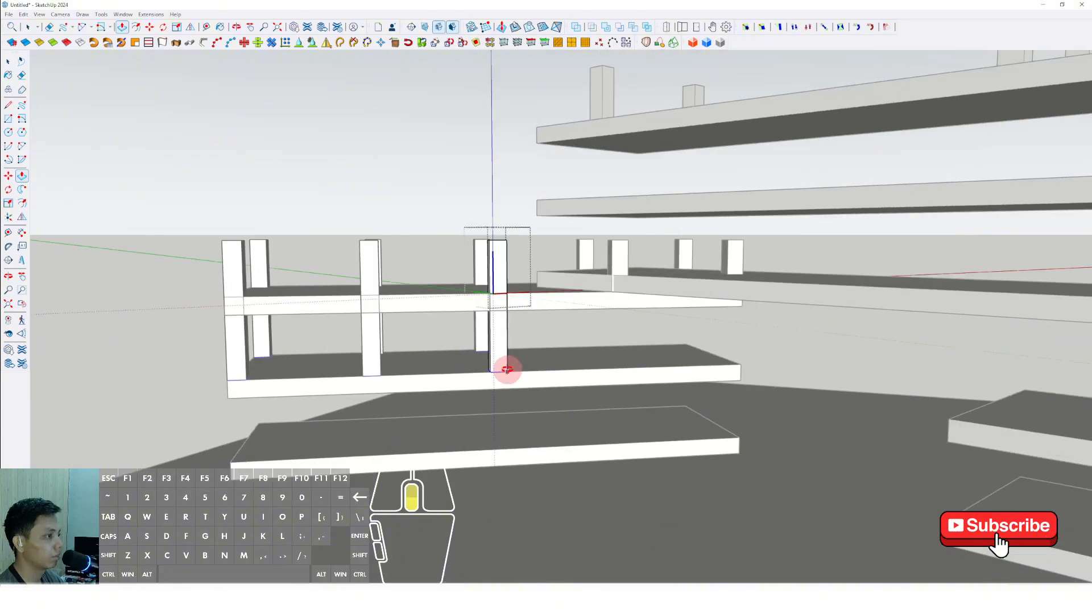
middle_drag(547, 363, 648, 251)
key(space)
Select the four columns where the angled stack and the upper stack overlap and make them unique.
scroll(513, 267, up, 5)
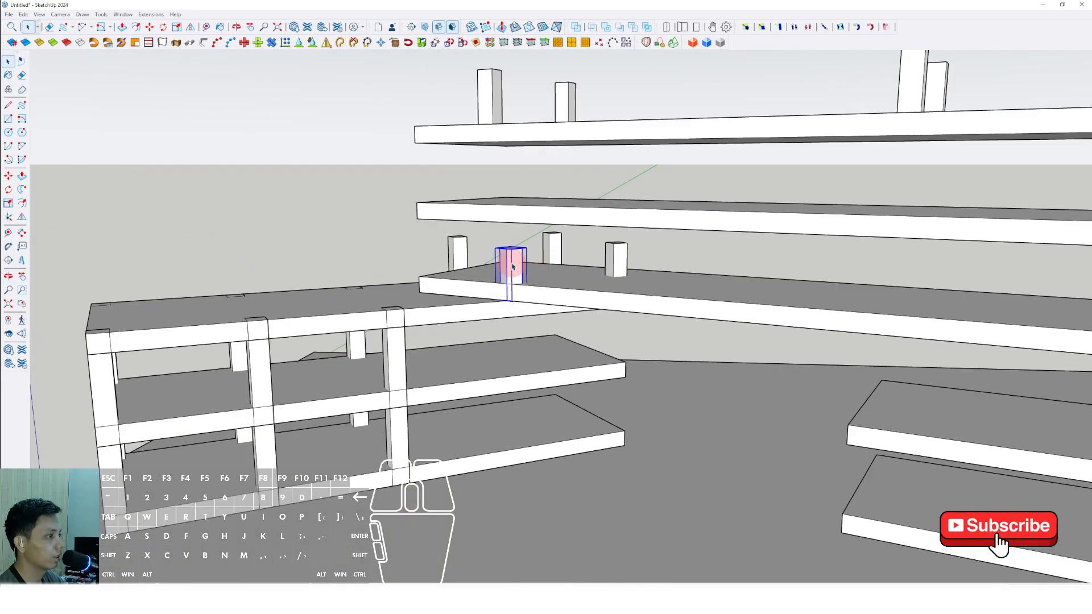
double_click(517, 280)
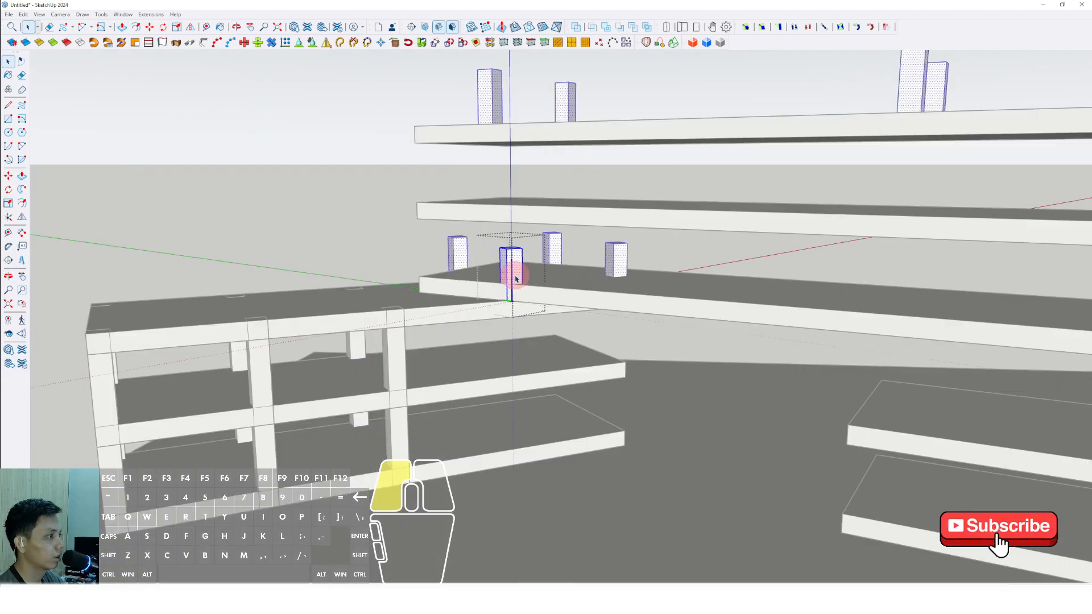
scroll(514, 274, down, 5)
click(589, 267)
scroll(562, 264, up, 3)
click(576, 266)
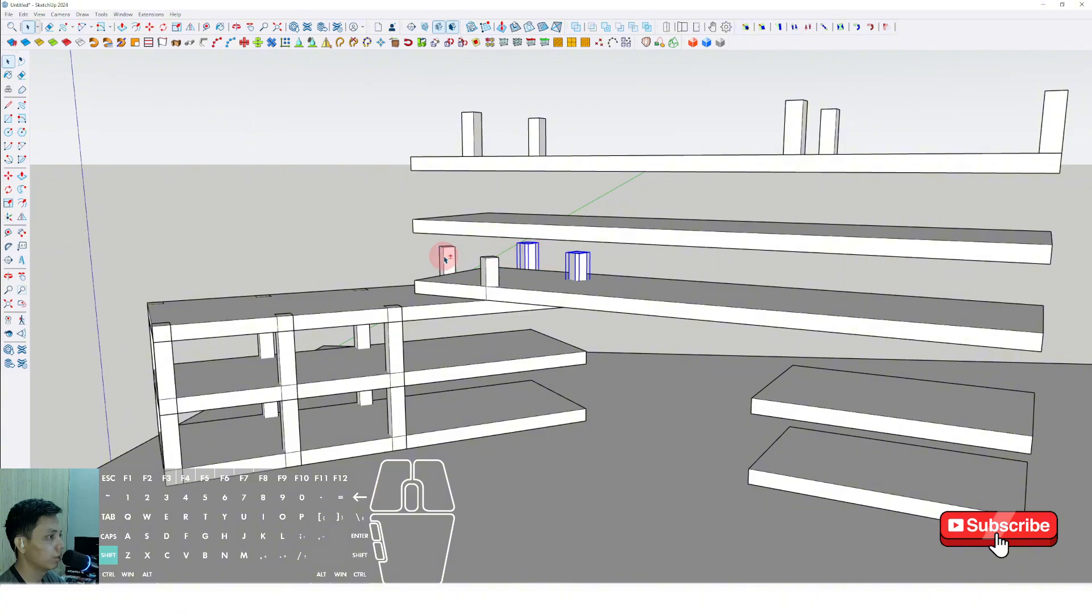
shift+click(497, 279)
right_click(500, 282)
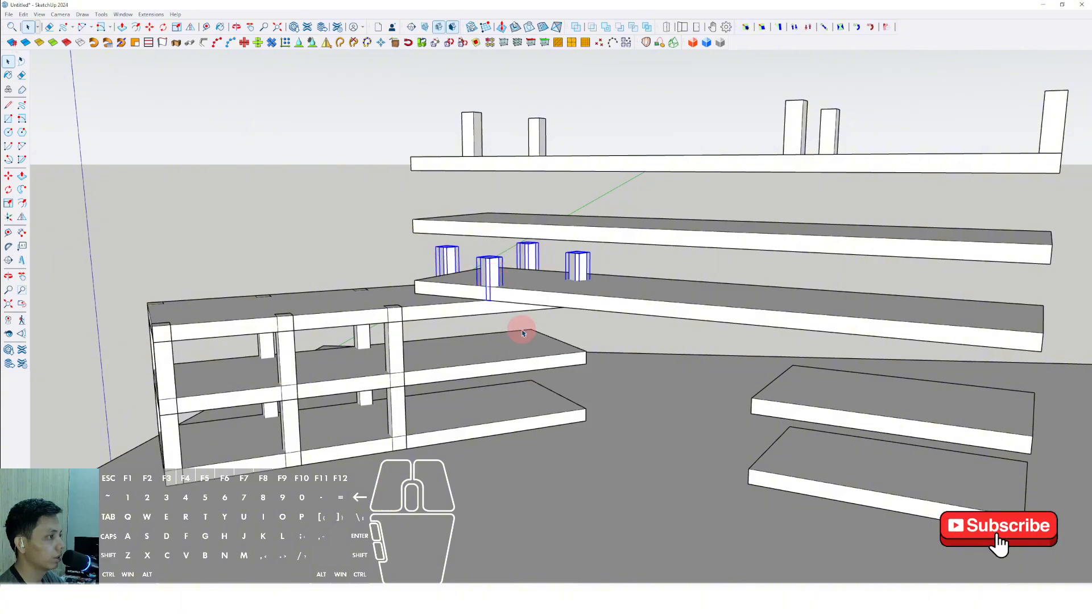
Extend the four overlap columns down to the lowest angled plate and up flush with the upper stack's top plate.
double_click(494, 283)
scroll(484, 305, up, 2)
key(v)
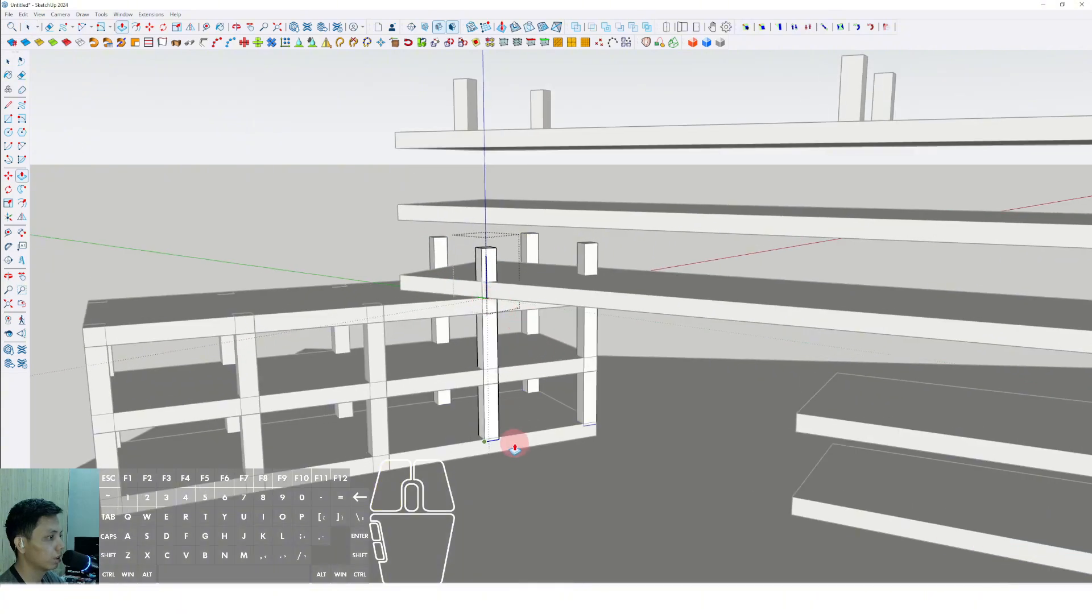
key(space)
scroll(587, 370, down, 3)
scroll(494, 312, up, 2)
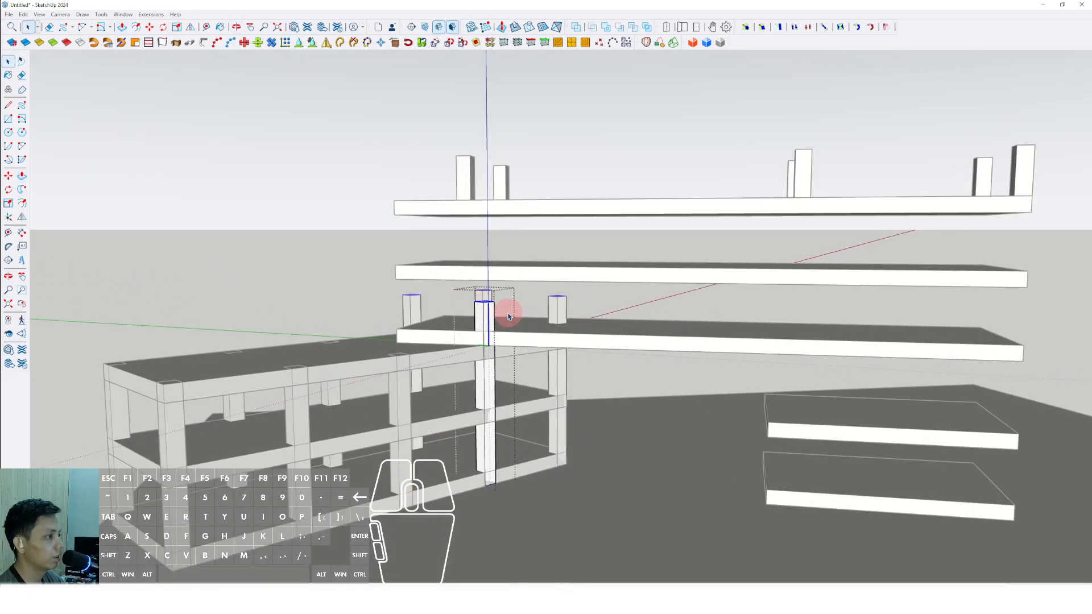
middle_drag(498, 295, 664, 401)
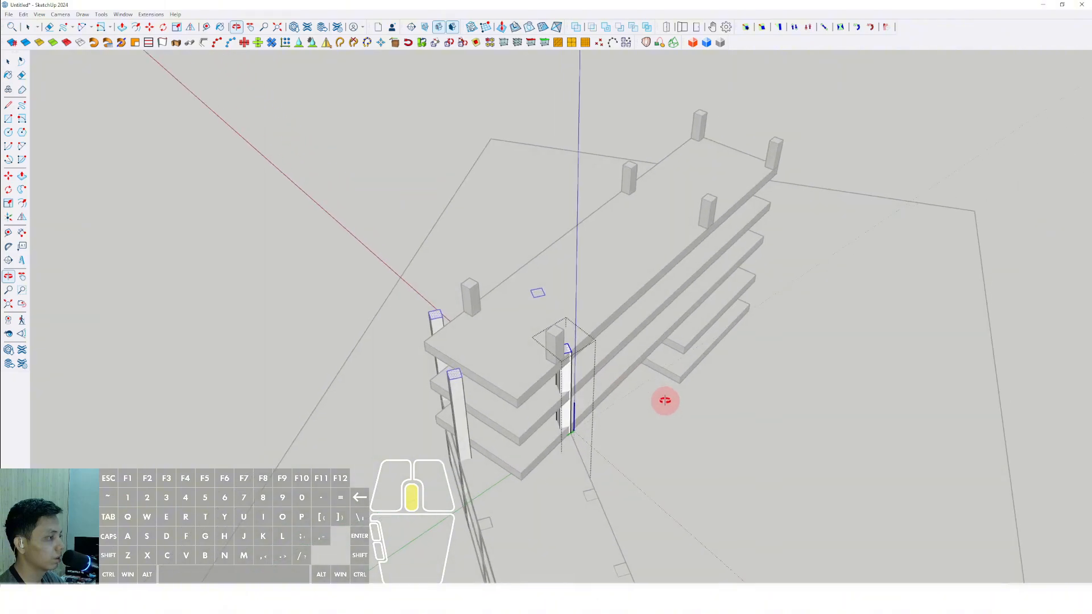
middle_drag(550, 419, 569, 347)
scroll(475, 319, up, 3)
middle_drag(481, 344, 533, 363)
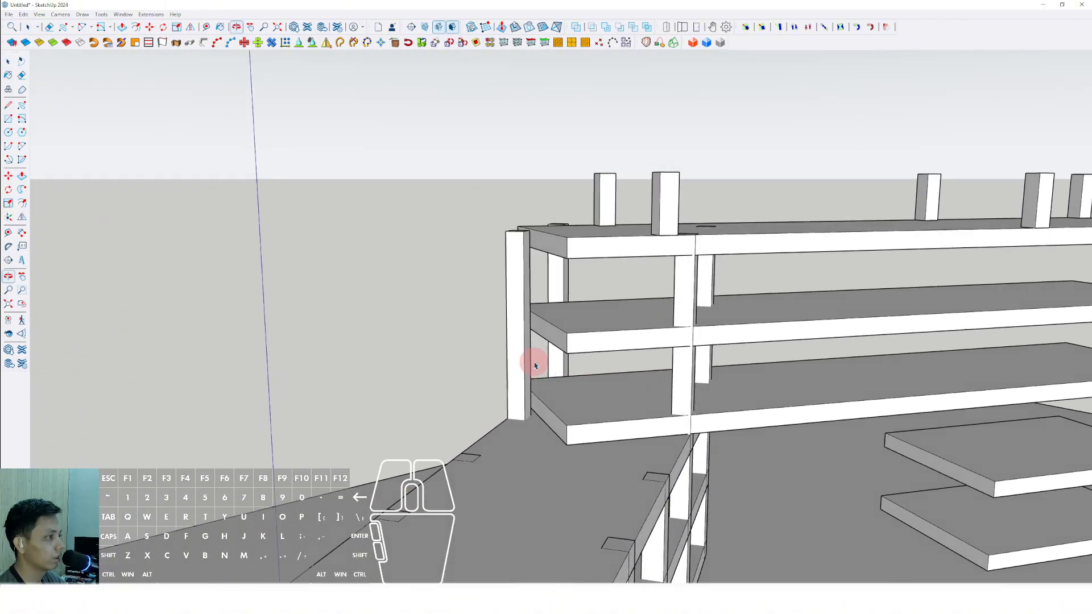
Make one overlap column standing outside the upper stack unique and cut its top down flush with the angled stack's top plate.
right_click(522, 293)
click(556, 353)
double_click(526, 239)
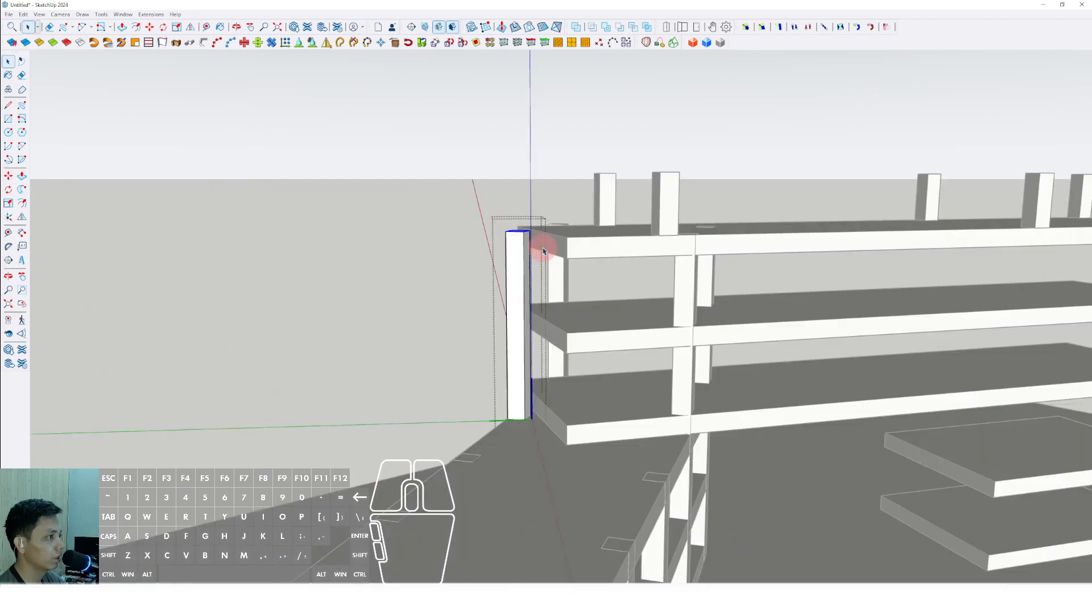
key(space)
scroll(516, 443, down, 3)
middle_drag(516, 444, 426, 462)
click(407, 346)
Delete the pair of short columns on the upper stack's top plate that duplicates the overlap columns.
scroll(472, 340, up, 3)
shift+middle_drag(472, 340, 448, 307)
scroll(456, 323, up, 2)
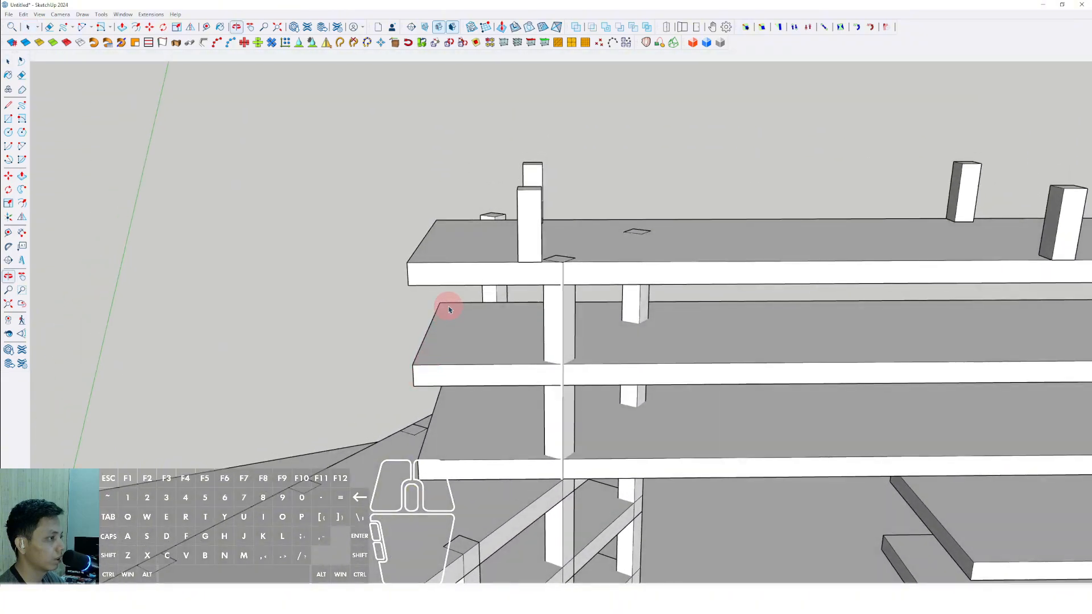
scroll(540, 376, down, 2)
shift+middle_drag(541, 319, 388, 278)
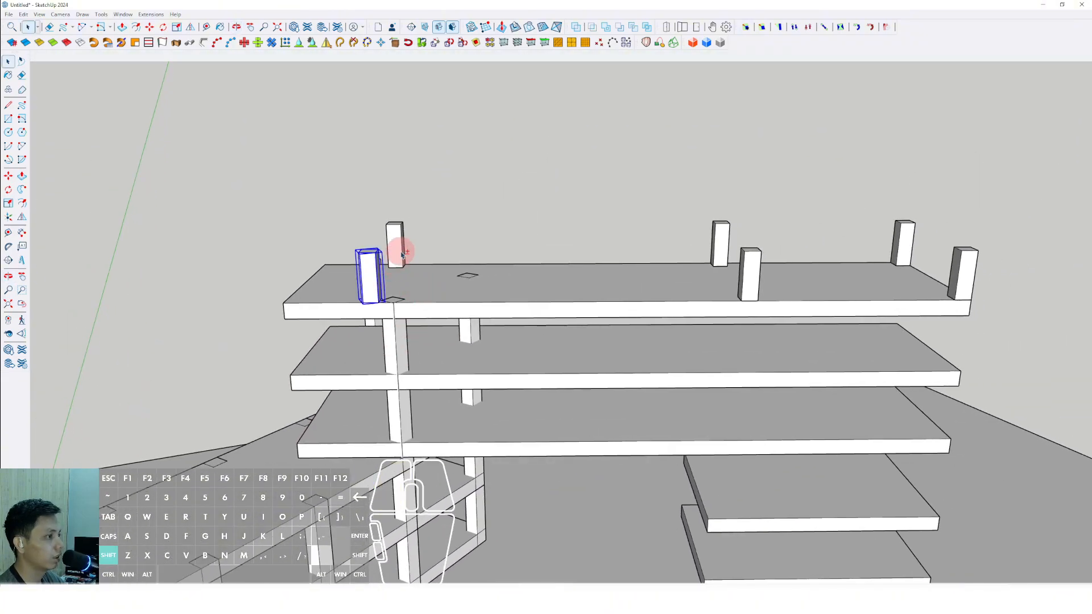
scroll(472, 312, down, 4)
Make the remaining tall column outside the upper stack unique and cut it down to the angled stack's top plate.
middle_drag(531, 358, 271, 292)
scroll(520, 336, up, 2)
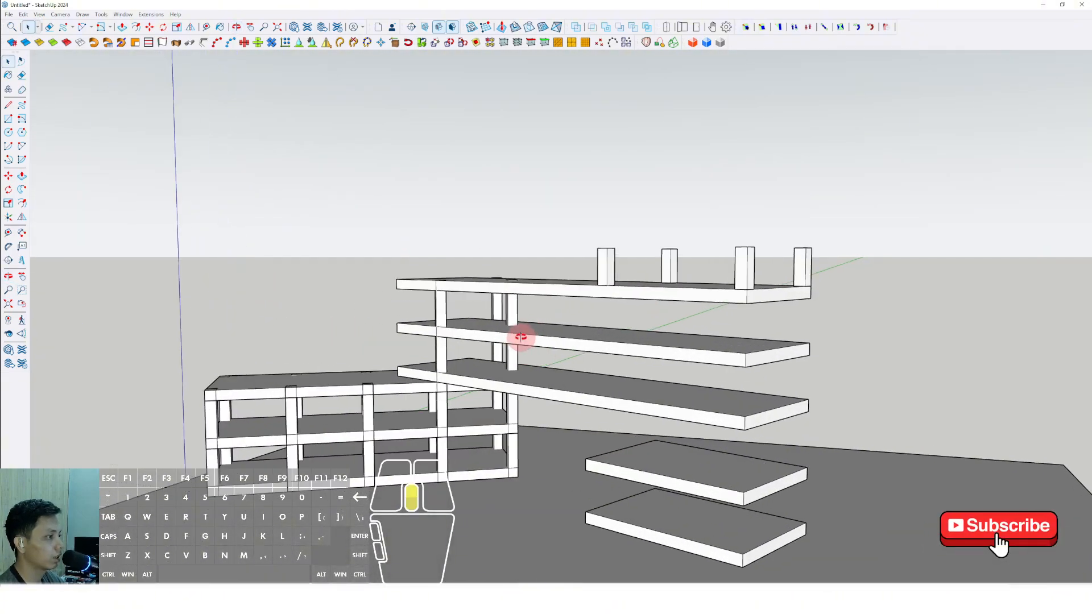
mouse_move(522, 336)
middle_down()
mouse_move(502, 435)
mouse_move(629, 433)
mouse_move(964, 394)
mouse_move(692, 414)
mouse_move(670, 397)
middle_up()
right_click(668, 395)
click(692, 203)
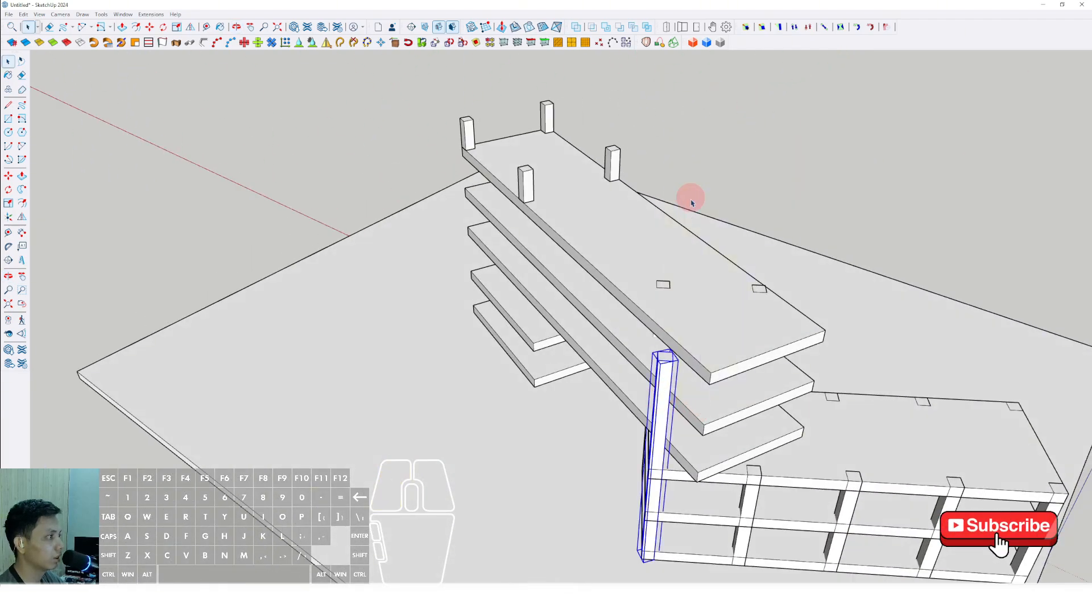
double_click(667, 372)
Extend the four remaining upper-stack columns down to the lowest short plate and lower their tops flush with the top plate.
middle_drag(825, 460, 414, 384)
middle_drag(575, 253, 663, 287)
double_click(702, 285)
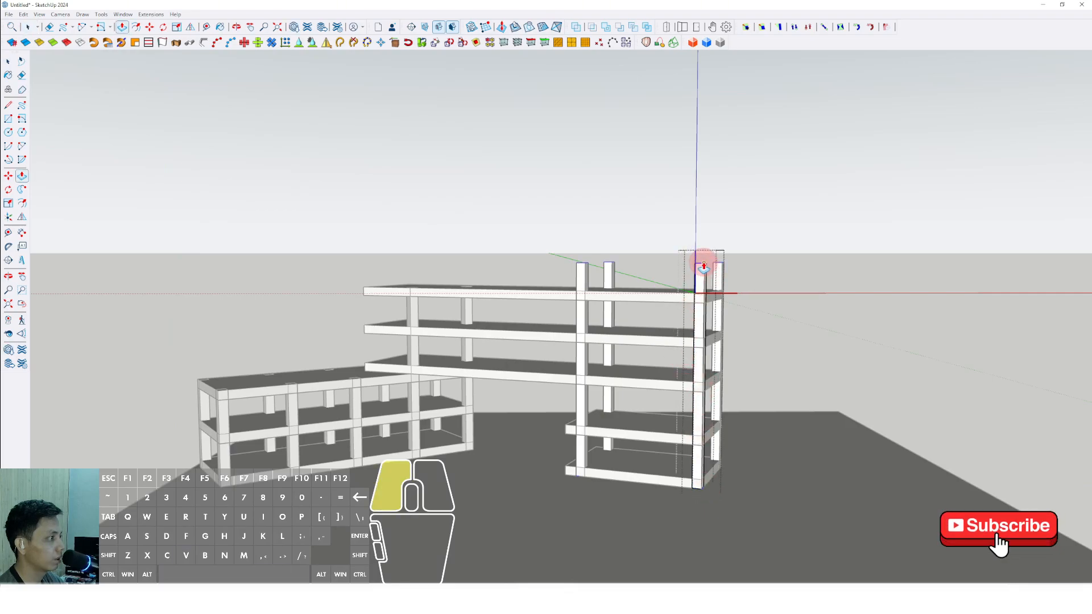
middle_drag(766, 239, 594, 399)
Open the upper stack's top plate for editing and offset its top face outline outward.
double_click(601, 391)
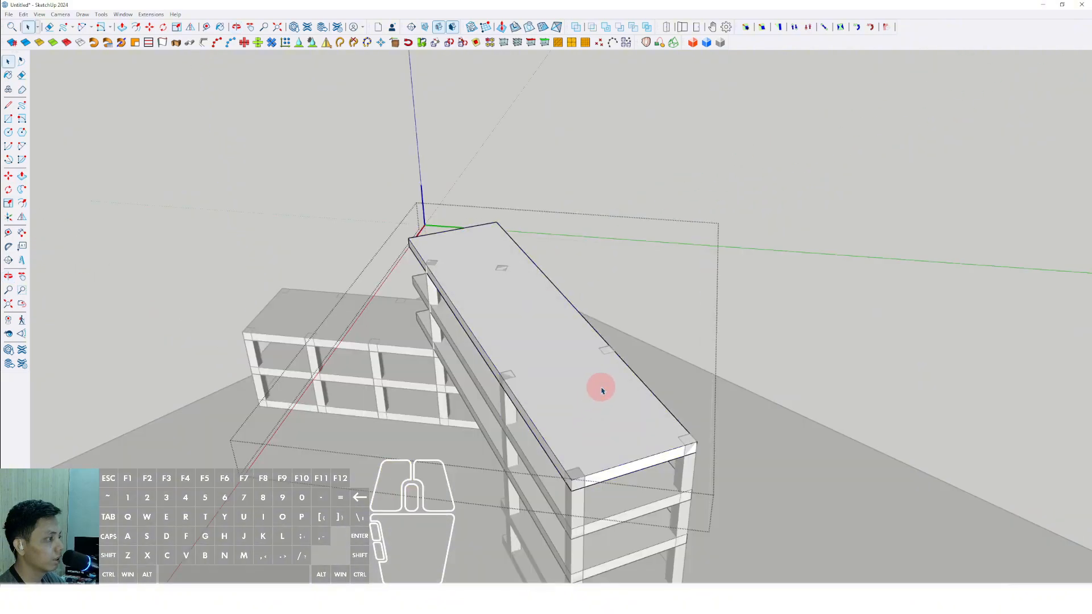
triple_click(604, 389)
key(f)
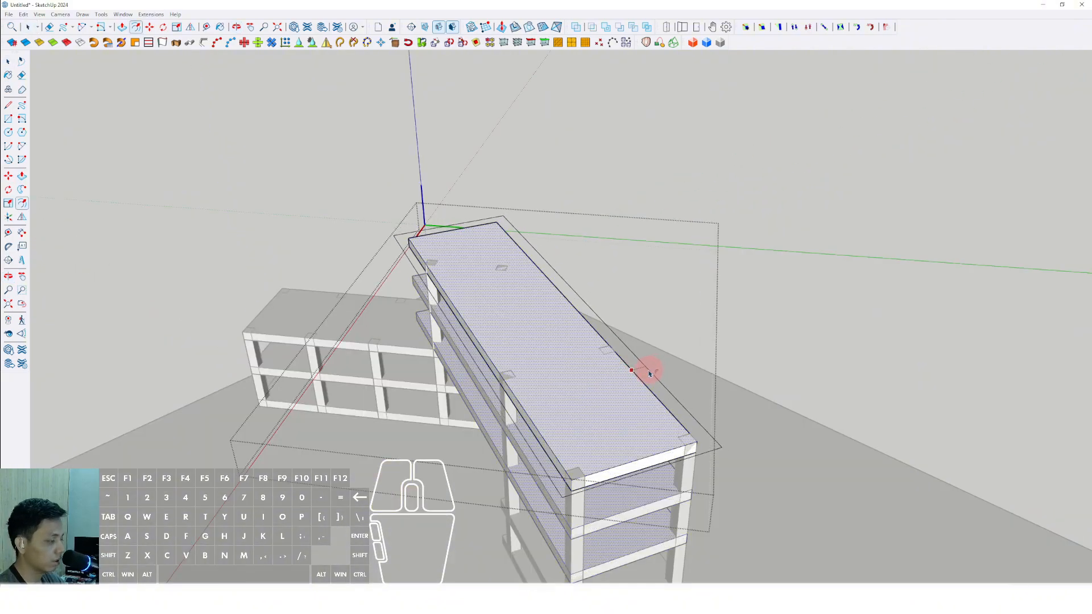
key(Return)
key(space)
Extrude the offset rim of the upper stack's plates down to the underside of the plate.
scroll(645, 381, down, 2)
middle_drag(629, 454, 626, 418)
scroll(626, 418, up, 4)
shift+middle_drag(626, 418, 682, 145)
key(p)
click(640, 145)
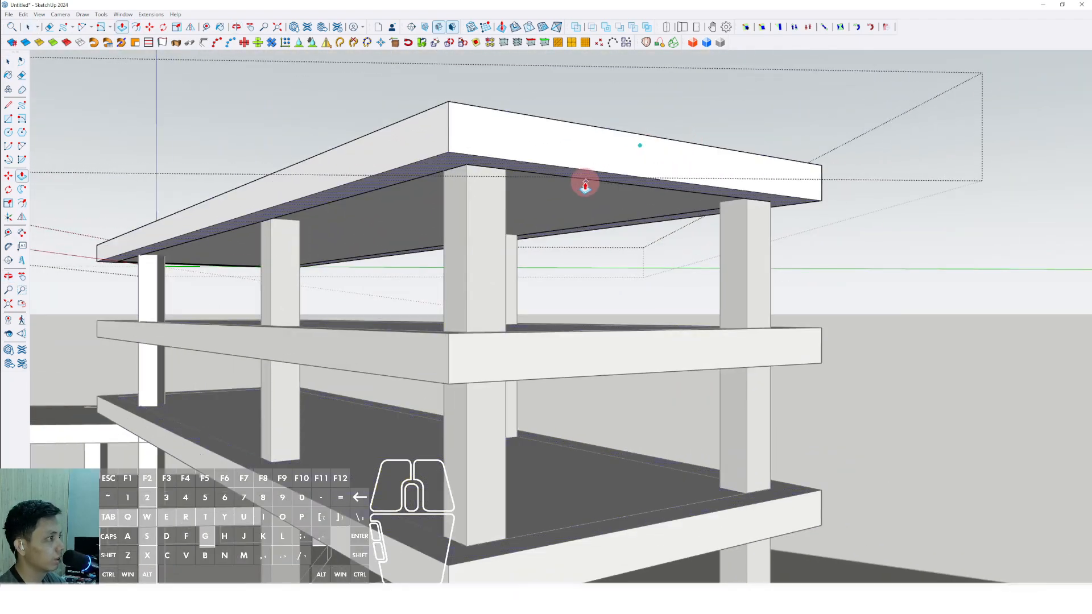
scroll(545, 190, down, 8)
Open the angled three-plate stack's top plate for editing and offset its top face outline outward.
middle_drag(592, 283, 461, 341)
shift+middle_drag(461, 341, 468, 322)
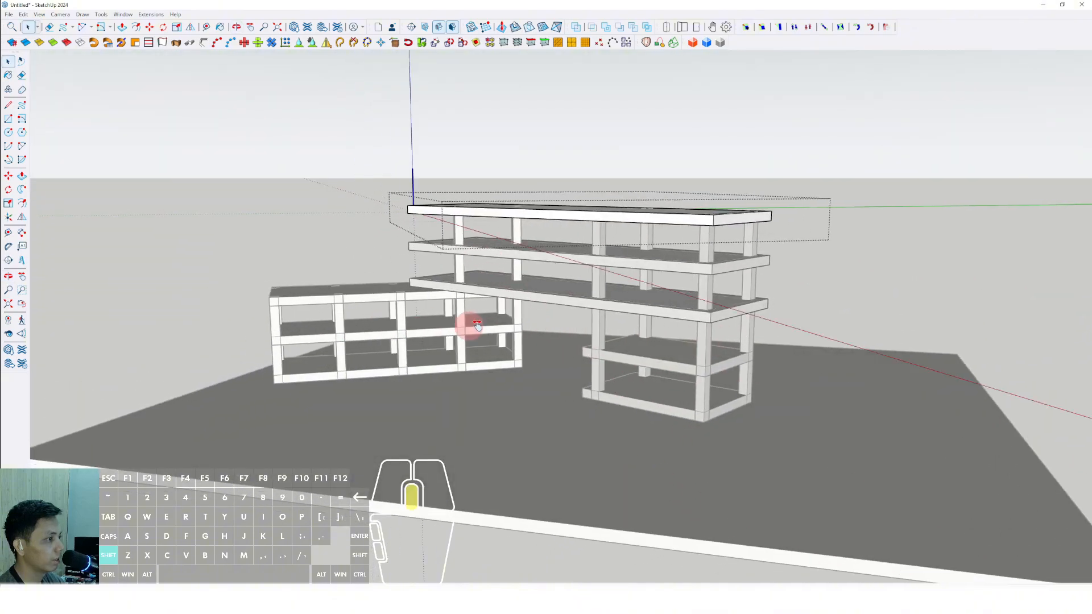
scroll(468, 322, up, 3)
middle_drag(449, 273, 558, 334)
triple_click(467, 310)
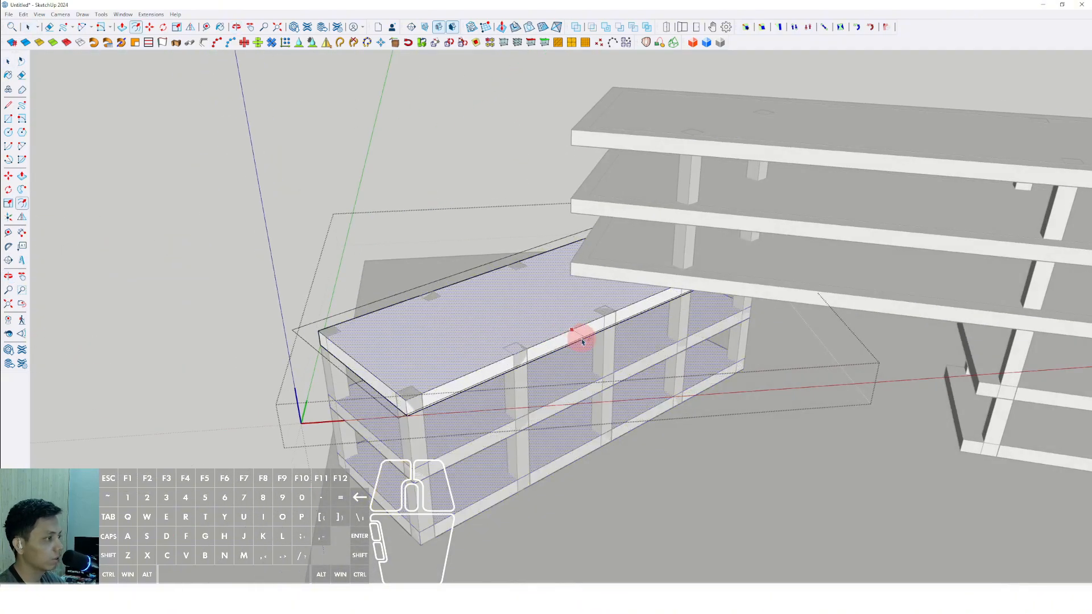
middle_drag(582, 341, 558, 220)
scroll(522, 224, up, 3)
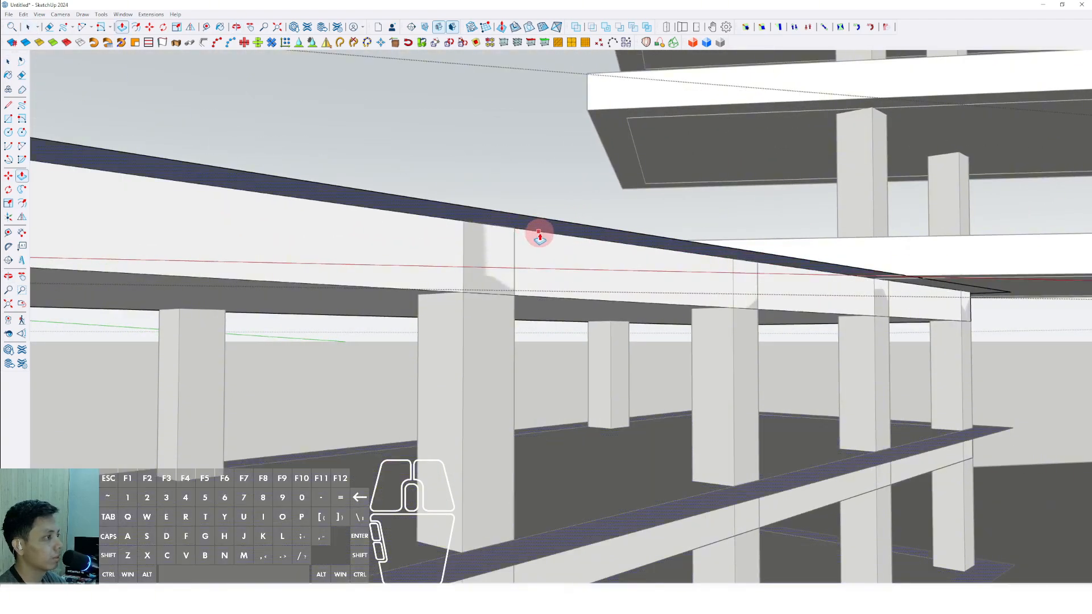
Extrude the angled plates' offset rim down to the plate's underside and leave the component.
click(539, 232)
click(532, 296)
key(space)
scroll(531, 297, down, 4)
click(500, 208)
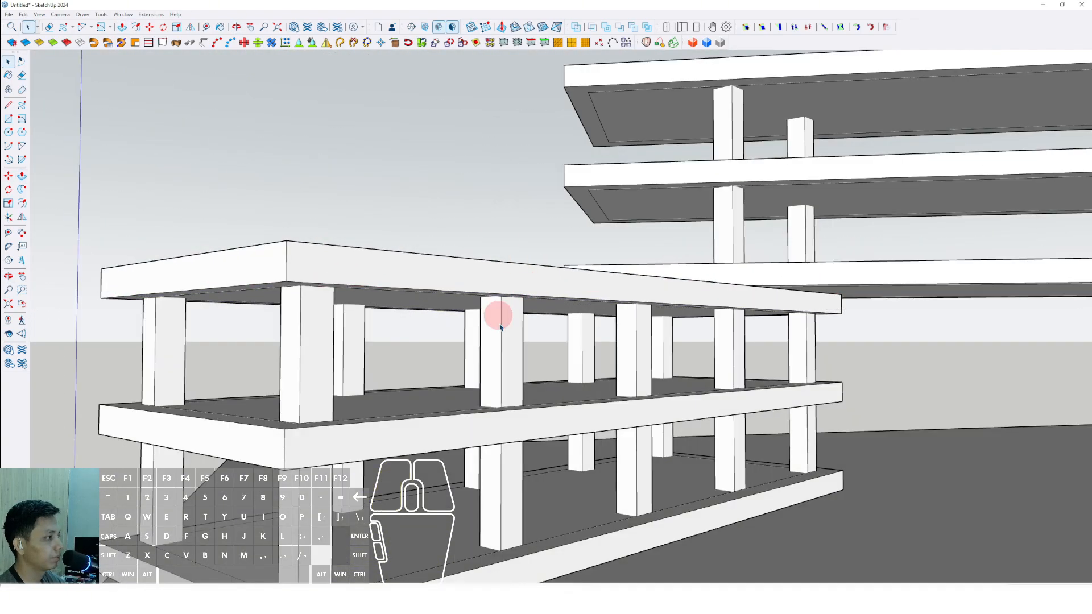
Open the upper short plate beneath the upper stack for editing and offset its top face outline outward.
scroll(724, 424, down, 5)
middle_drag(724, 424, 455, 453)
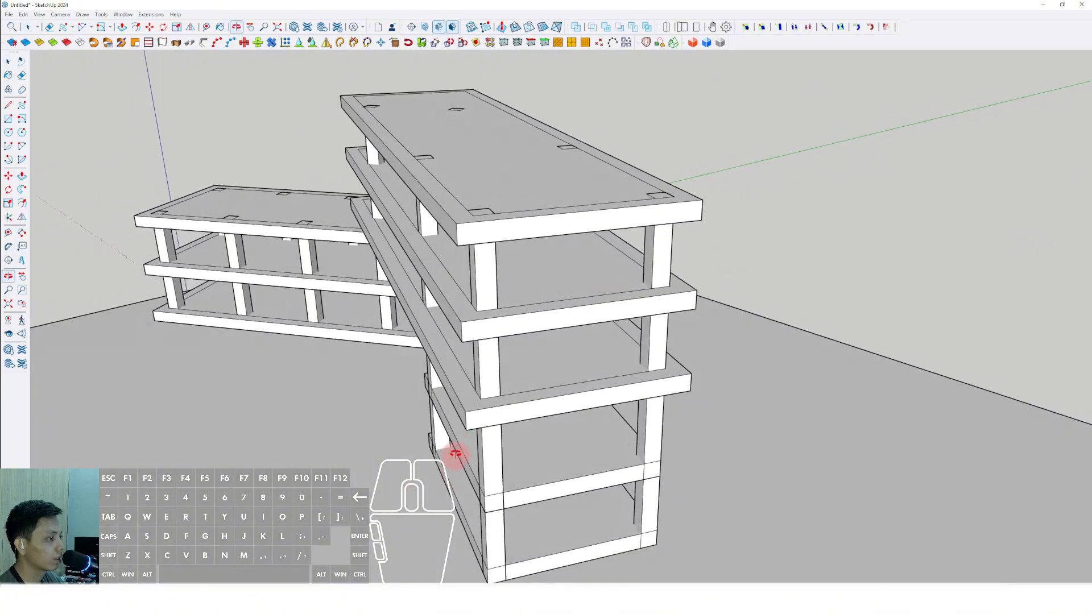
scroll(456, 453, up, 2)
double_click(460, 439)
double_click(461, 438)
scroll(499, 412, up, 3)
click(495, 406)
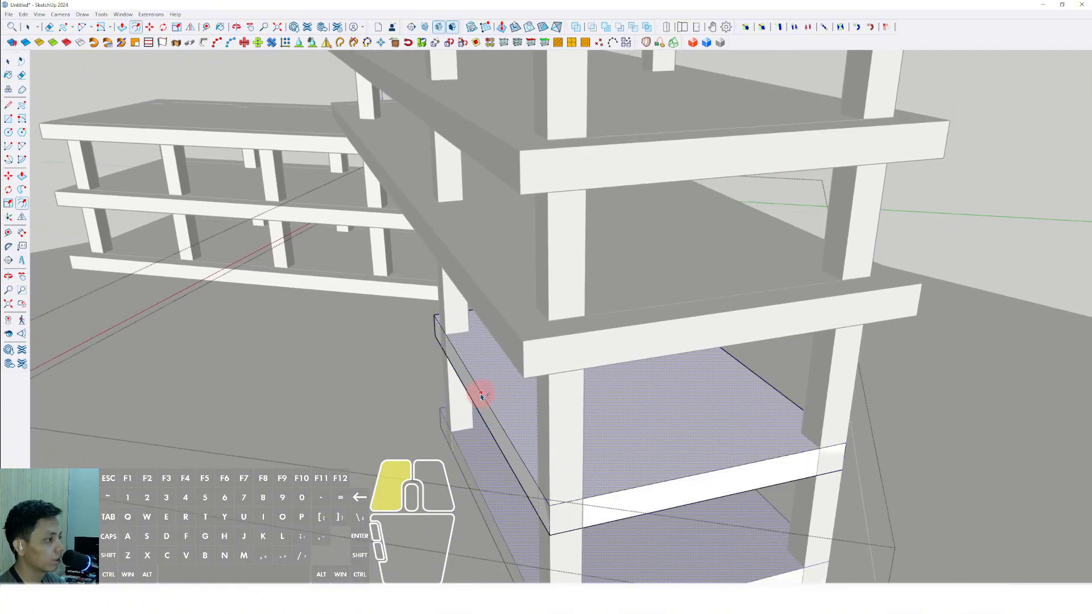
scroll(464, 402, down, 3)
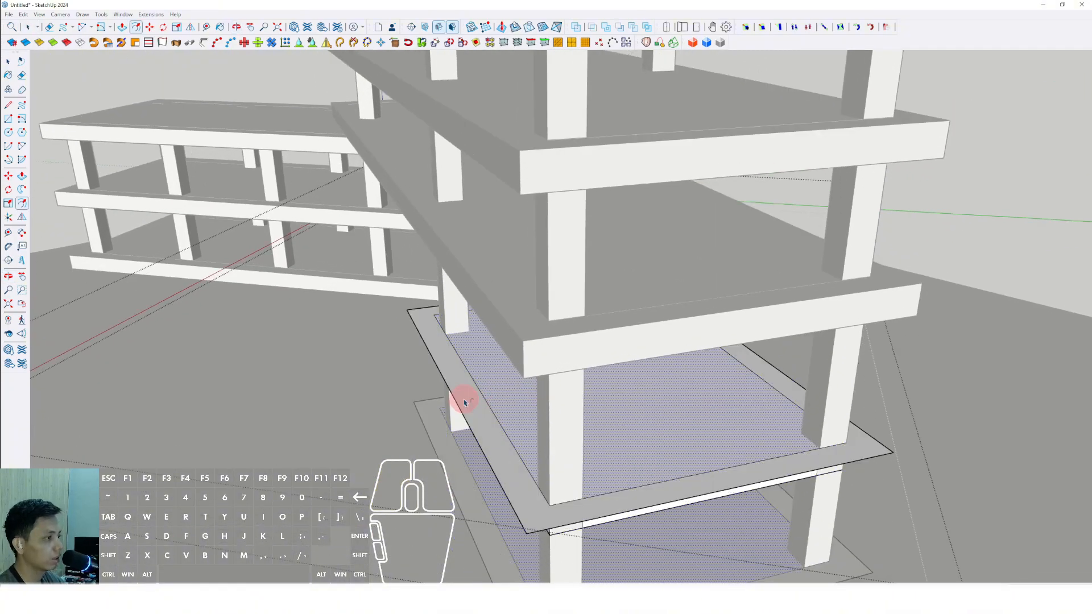
Extrude the short plates' offset rim down to the plate's underside.
middle_drag(563, 480, 607, 488)
scroll(658, 295, up, 4)
key(v)
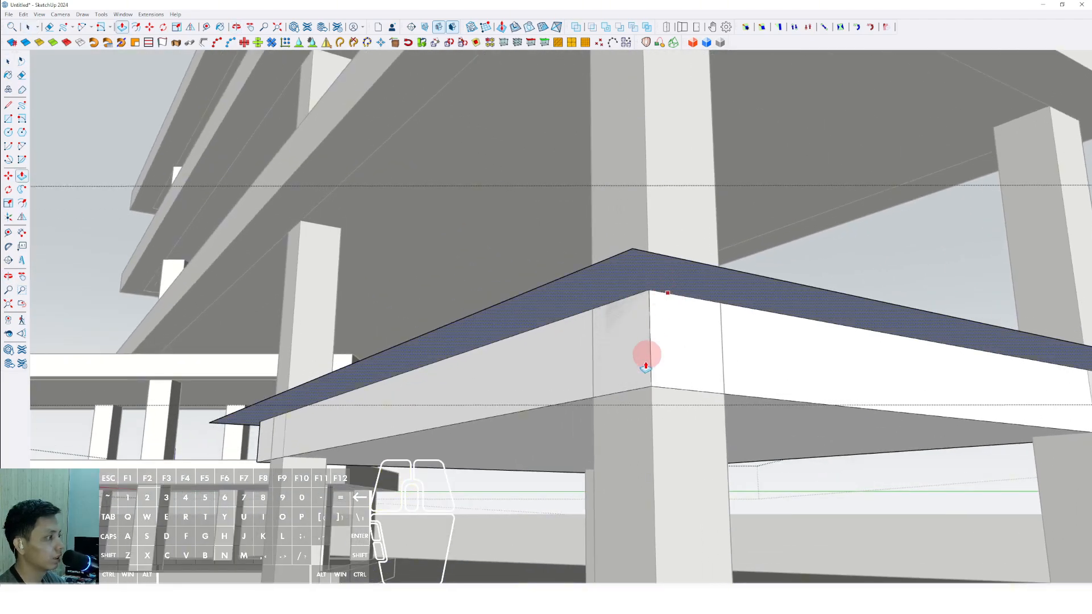
scroll(646, 367, down, 8)
key(space)
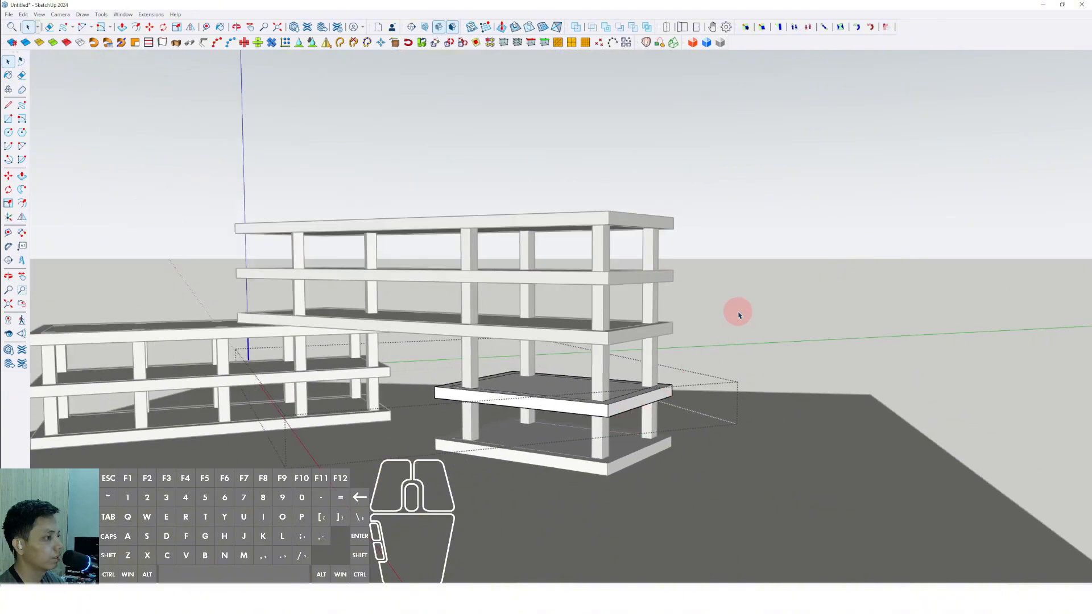
Draw a rotated rectangle over the upper stack's top plate, matching its outer corners.
scroll(738, 315, down, 4)
middle_drag(568, 377, 624, 458)
key(r)
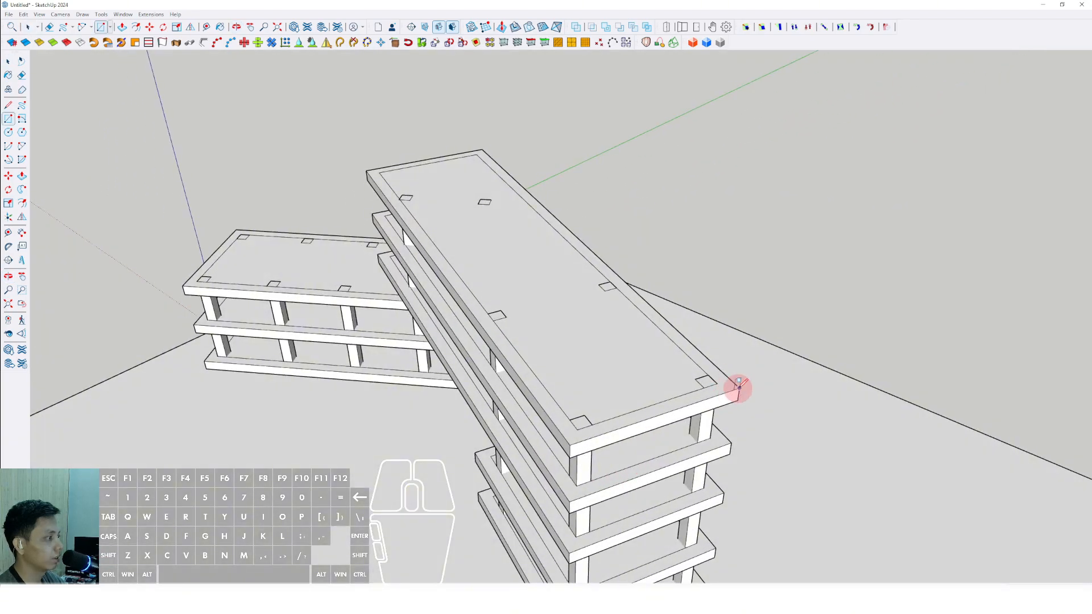
middle_drag(756, 375, 787, 389)
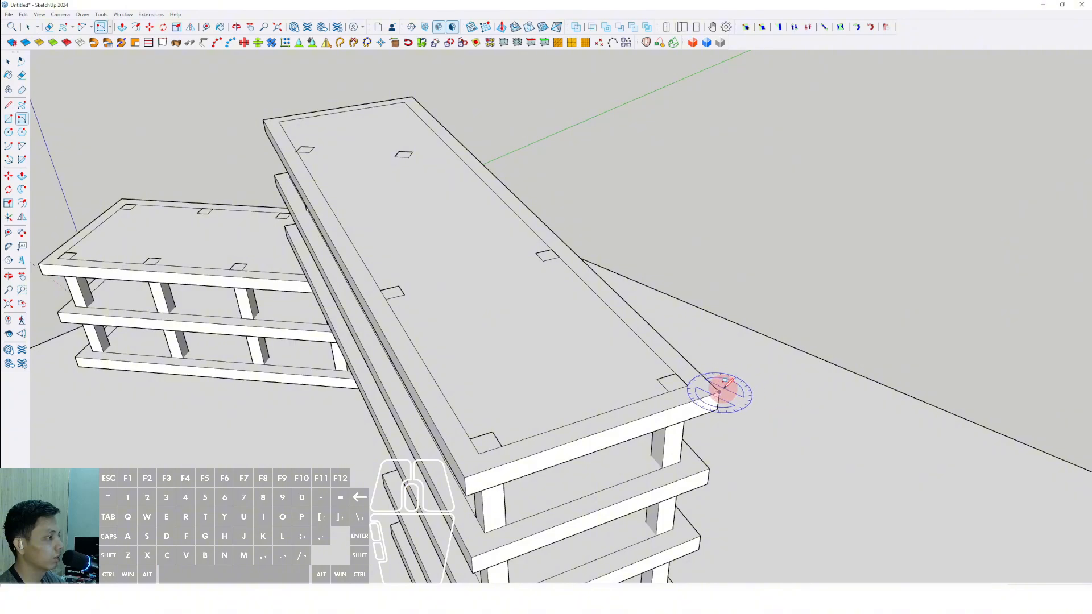
middle_drag(467, 475, 612, 203)
key(space)
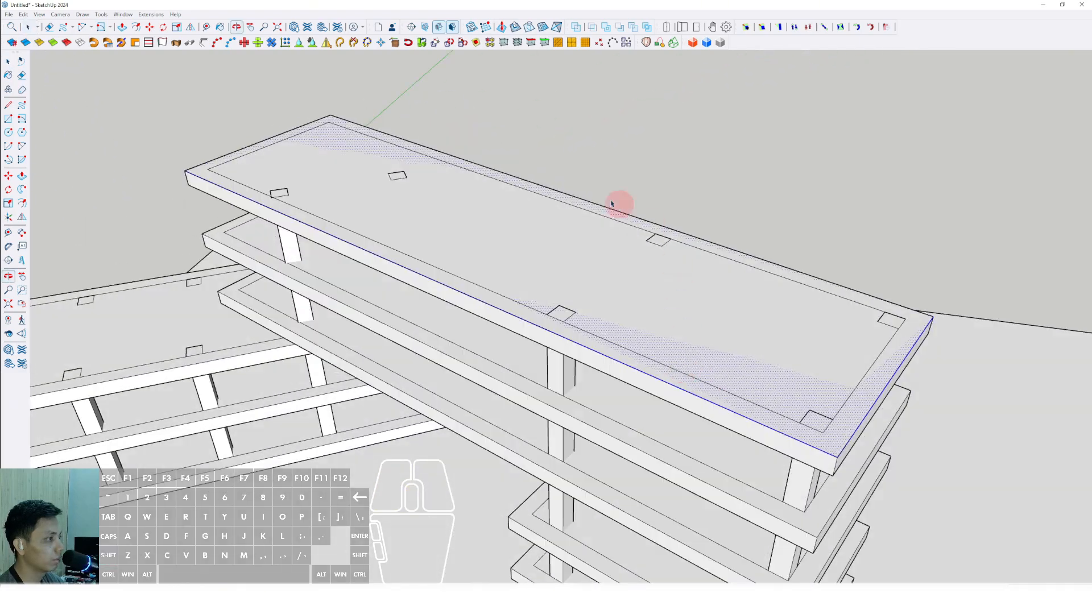
Offset the traced rectangle on the top plate slightly outward beyond the plate's edges.
middle_drag(563, 360, 454, 353)
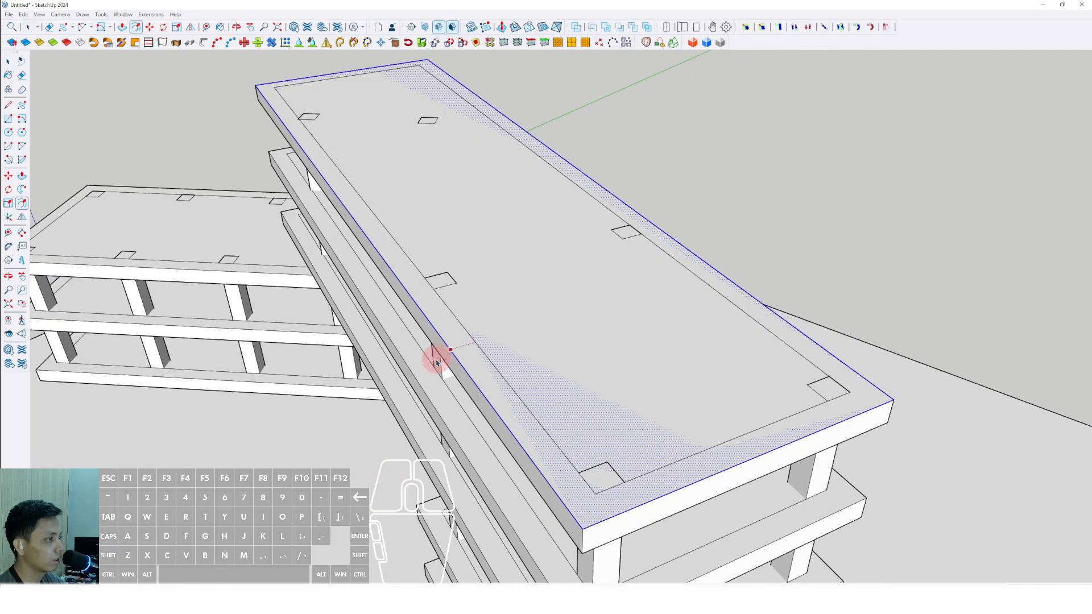
scroll(436, 363, up, 5)
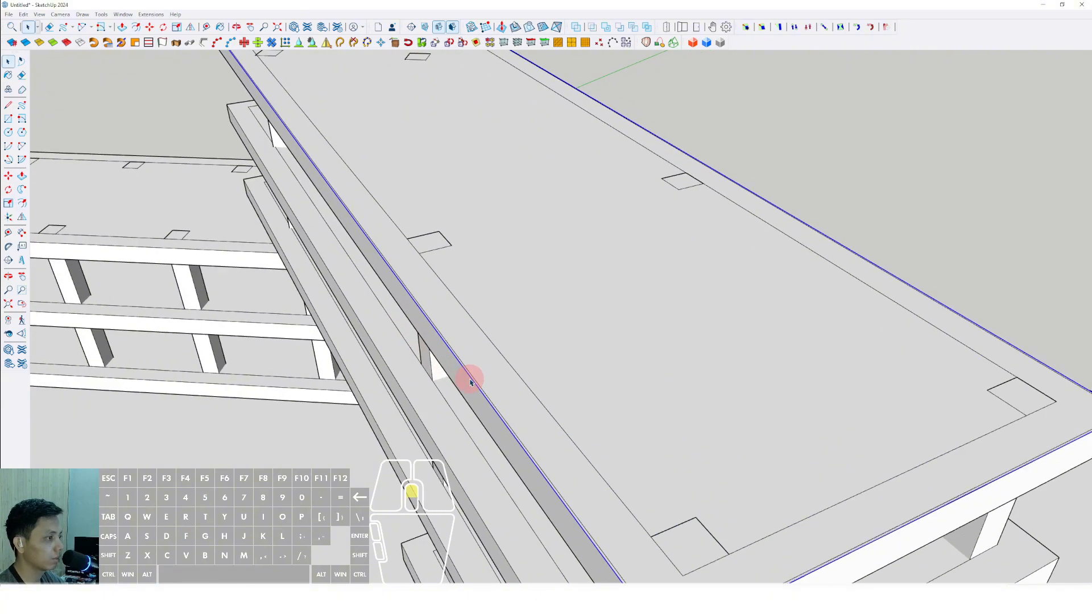
scroll(471, 369, up, 1)
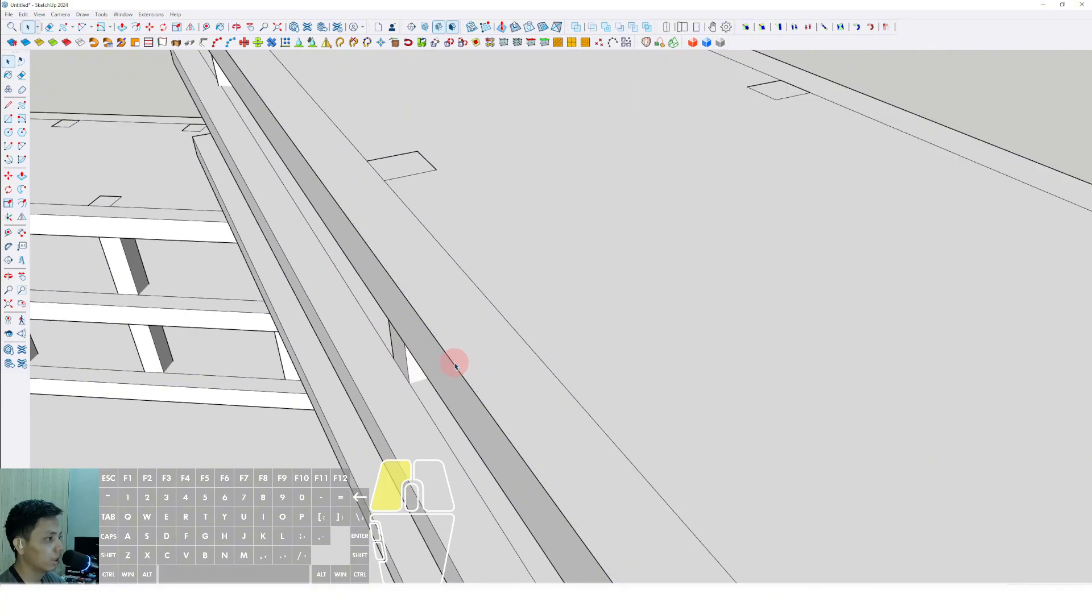
click(454, 365)
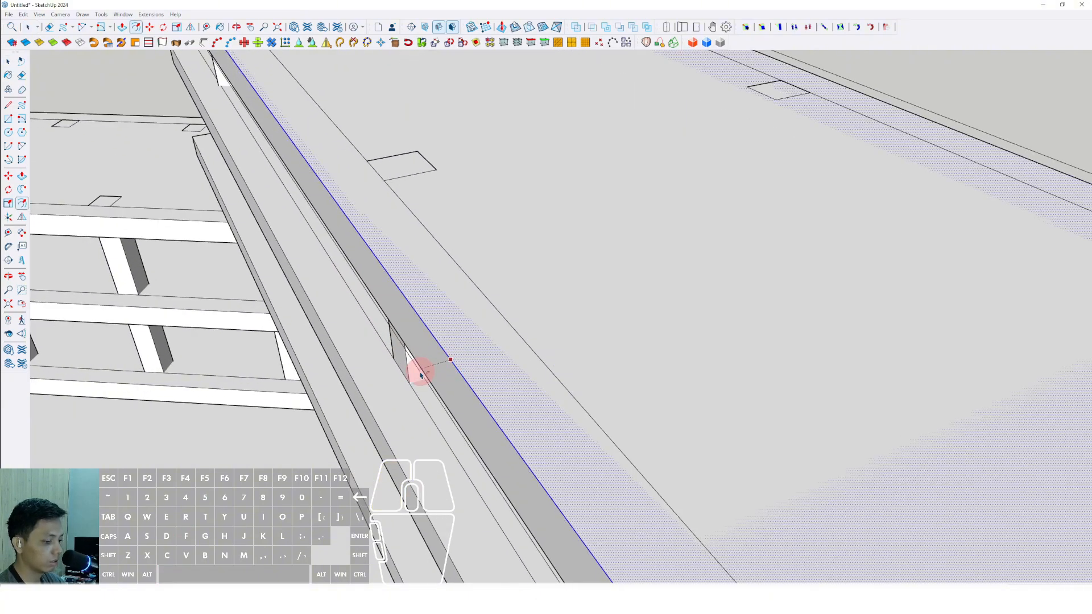
key(space)
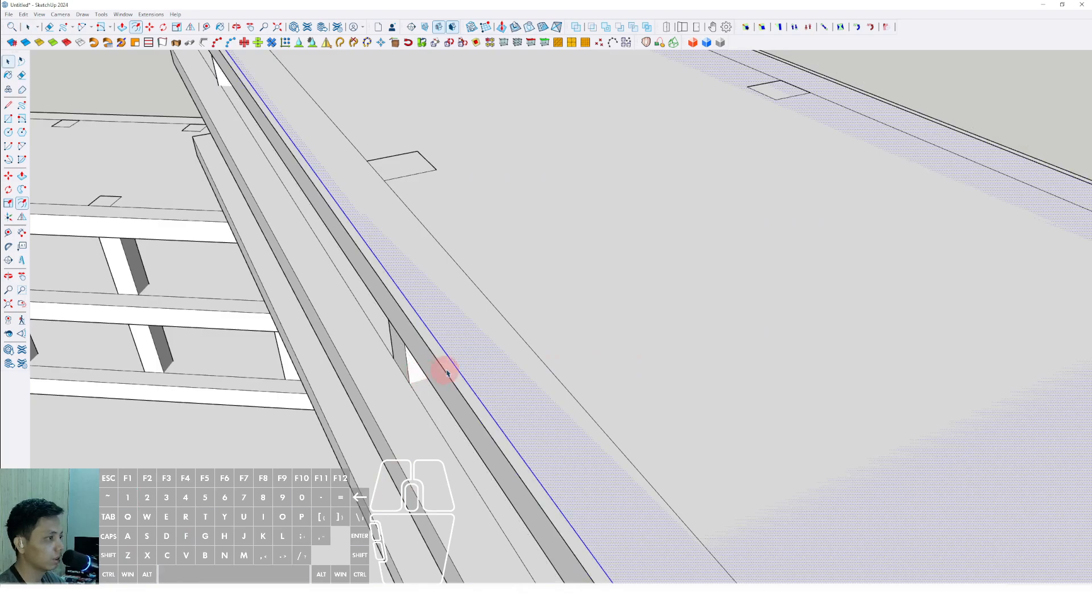
Extrude the offset rim on the upper stack's top plate down to the stack's lowest plate to enclose both floors.
key(e)
scroll(444, 374, down, 3)
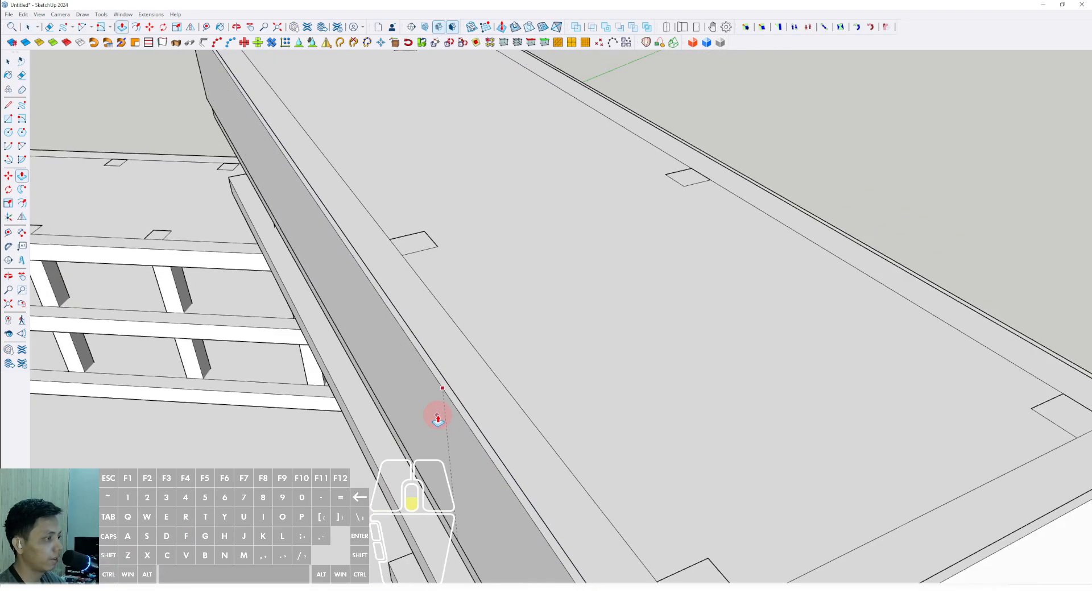
middle_drag(434, 414, 769, 306)
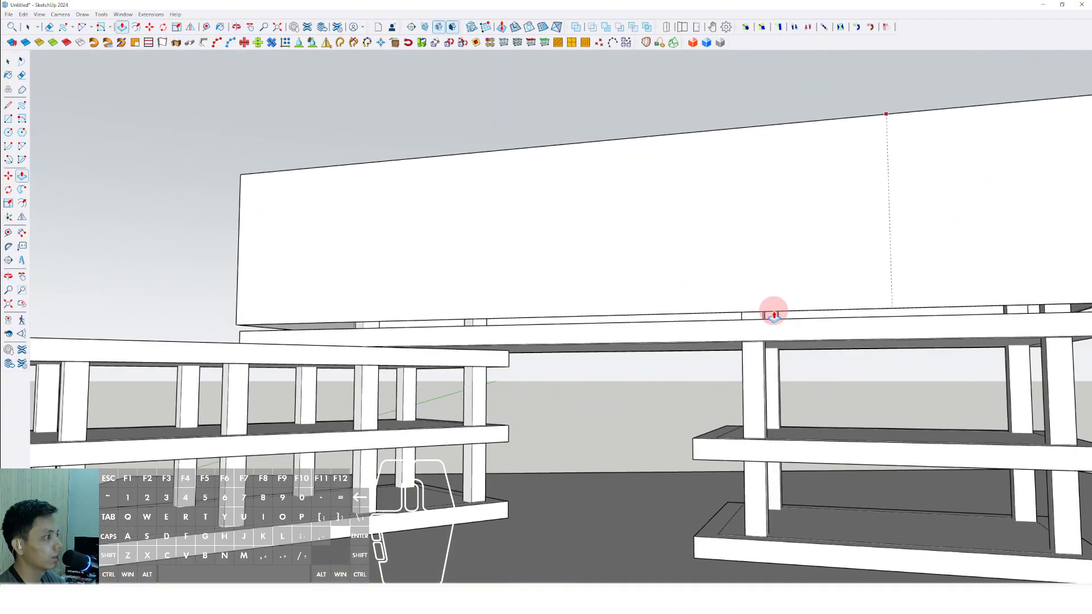
click(779, 330)
scroll(658, 334, down, 4)
Select all faces of the shell around the upper stack and group them.
middle_drag(658, 334, 511, 338)
key(space)
scroll(654, 318, up, 1)
click(684, 302)
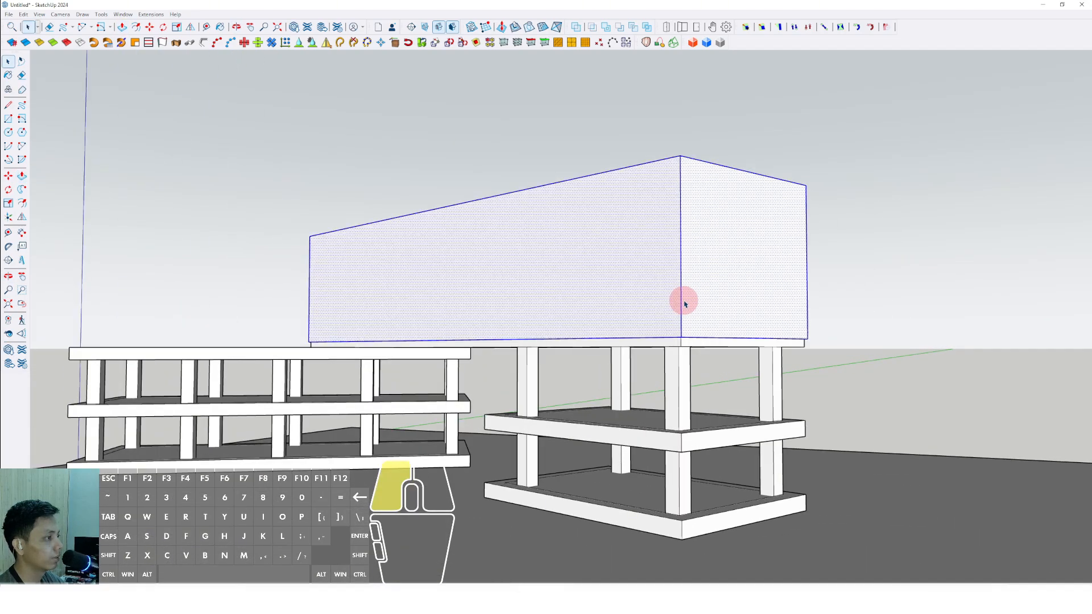
middle_drag(684, 301, 446, 470)
scroll(631, 339, up, 3)
click(684, 352)
scroll(524, 313, down, 4)
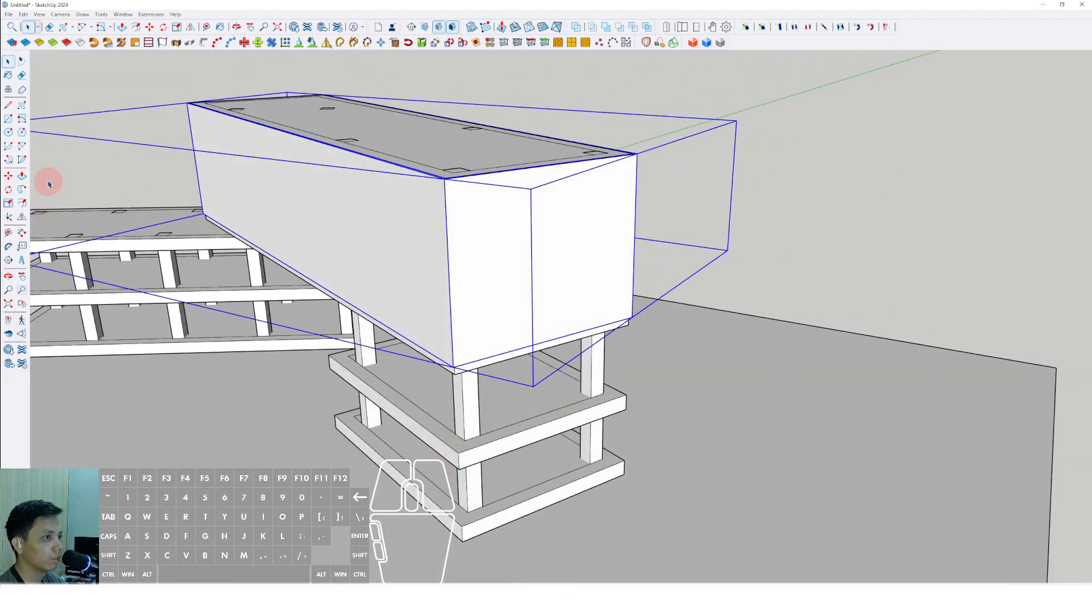
Trace the short stack's bottom plate with a rotated rectangle and offset it slightly outward beyond the plate's edges.
click(21, 120)
scroll(540, 439, up, 5)
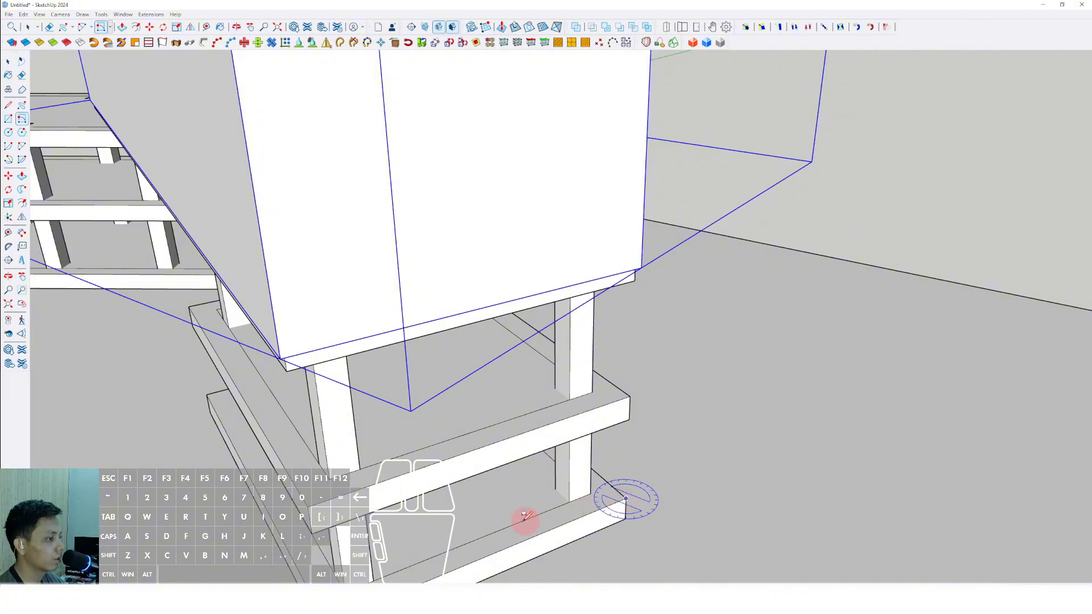
middle_drag(524, 517, 565, 475)
scroll(357, 286, up, 3)
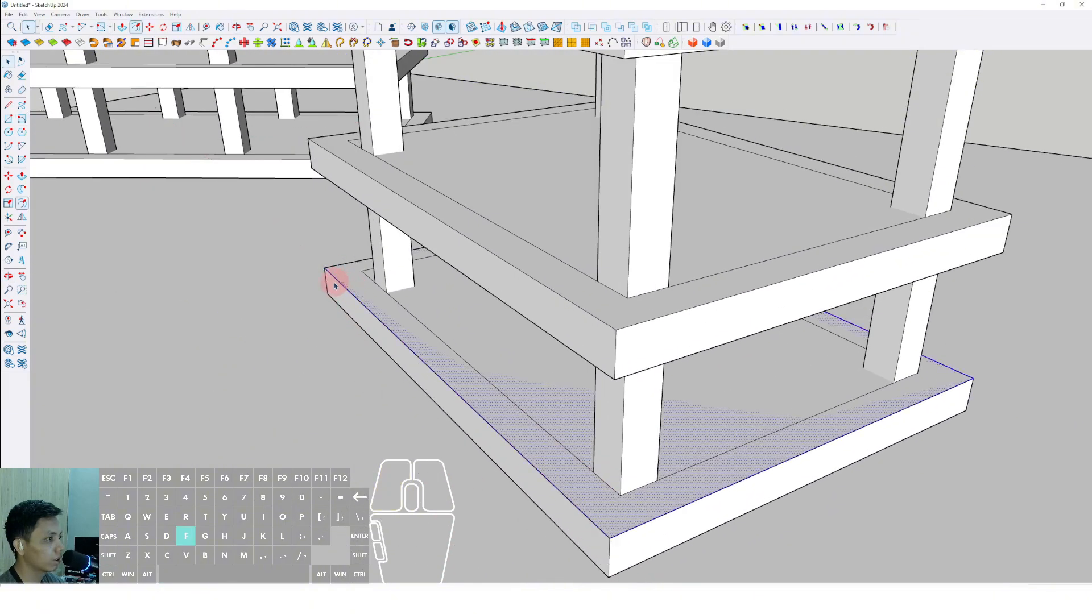
click(334, 286)
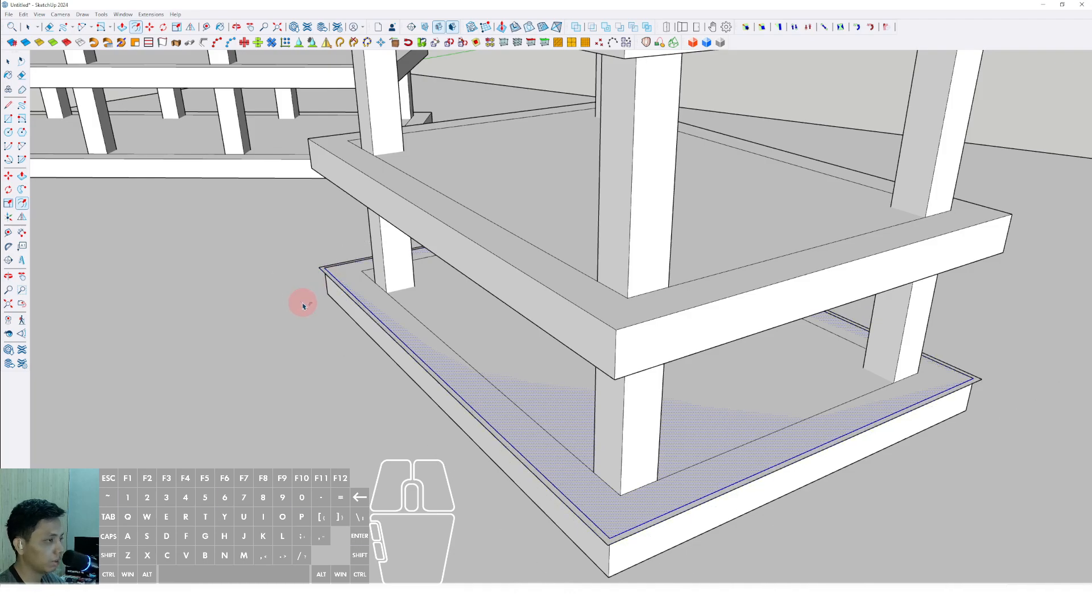
click(355, 309)
Extrude the short stack's offset rim up to the underside of the upper shell and group the resulting walls.
scroll(357, 310, up, 5)
key(space)
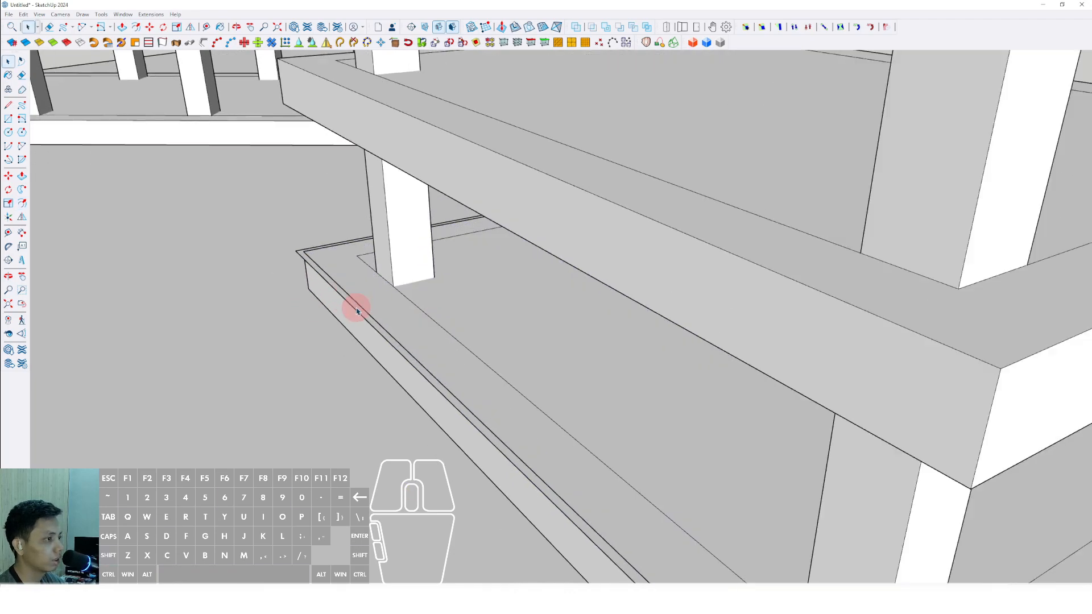
scroll(355, 307, up, 1)
middle_drag(339, 383, 361, 325)
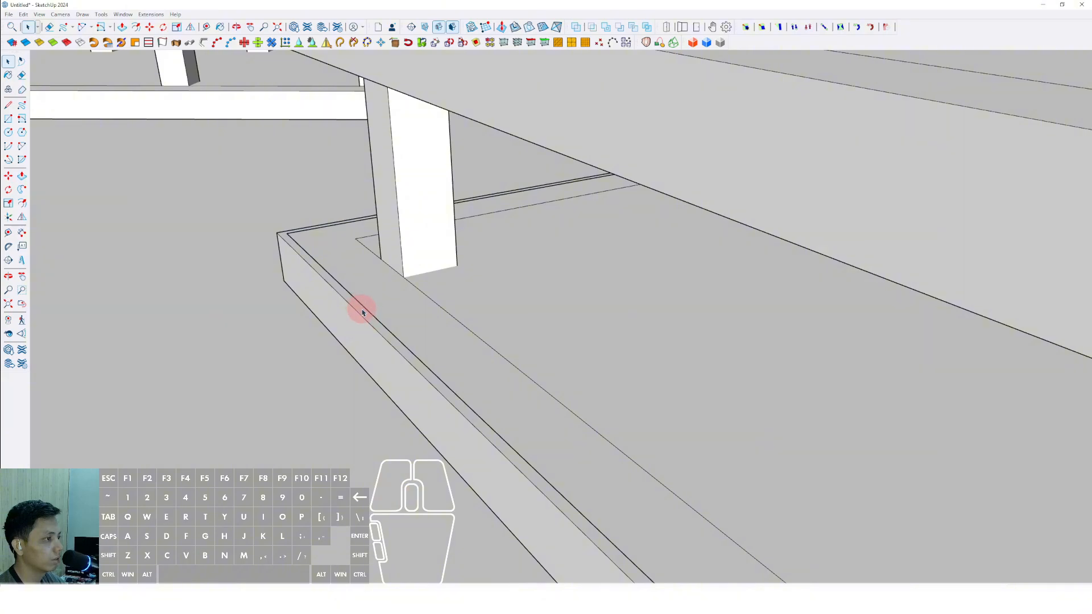
scroll(361, 307, down, 5)
middle_drag(395, 236, 499, 277)
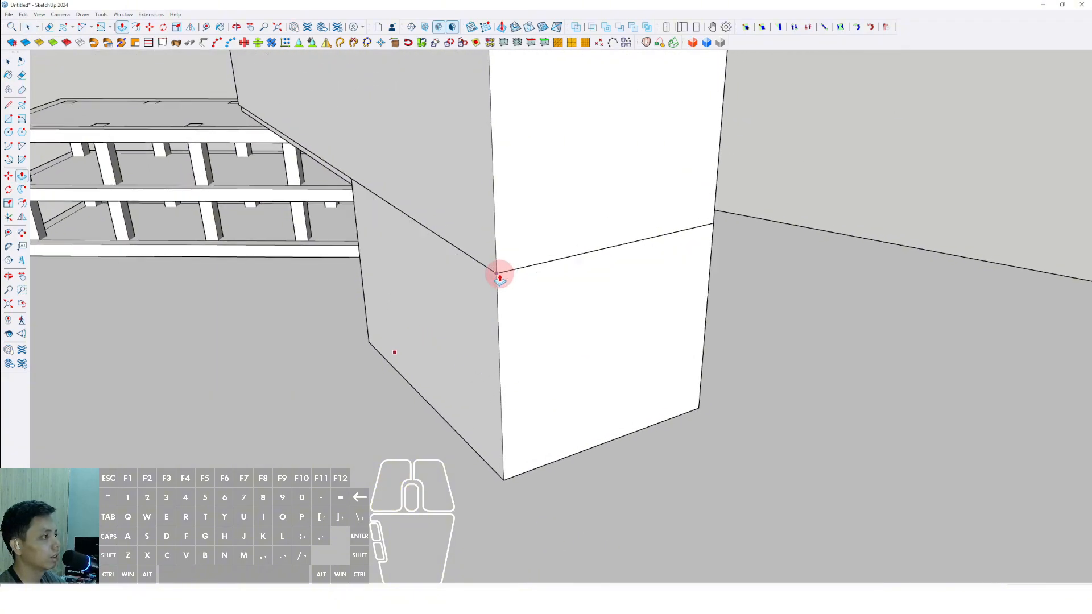
right_click(503, 290)
click(540, 363)
scroll(448, 349, down, 5)
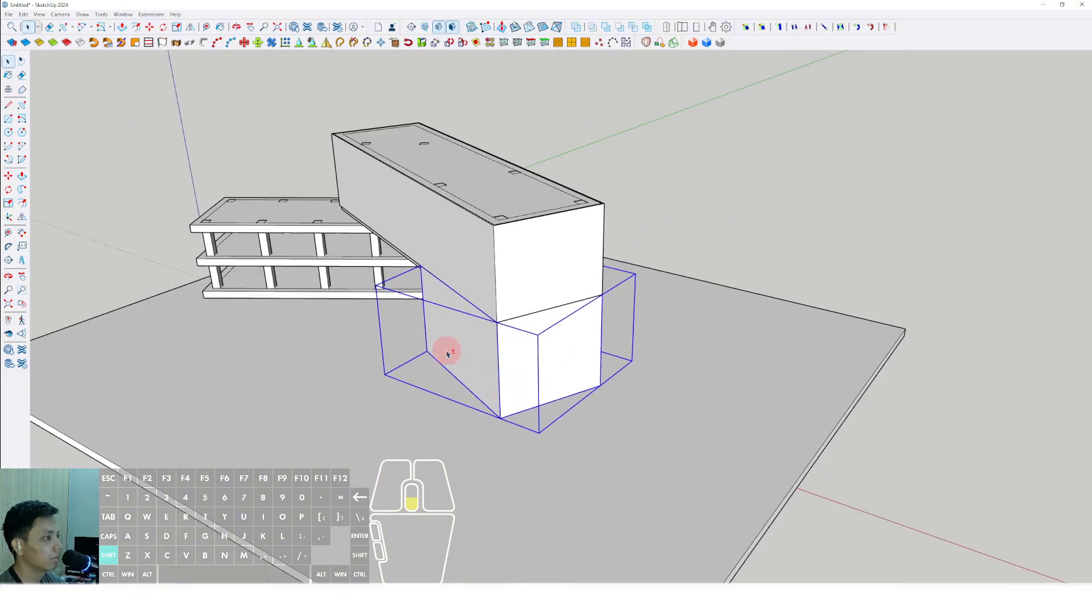
Draw a rotated rectangle over the top plate of the separate low wing, matching its outer corners.
scroll(400, 312, up, 3)
middle_drag(398, 311, 96, 126)
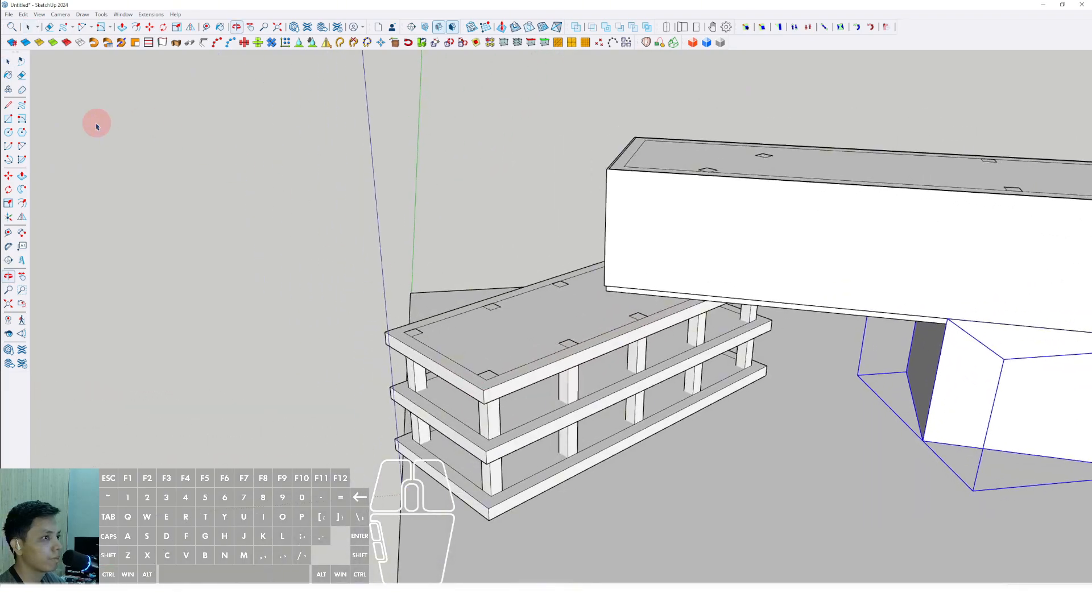
click(21, 118)
scroll(463, 385, up, 2)
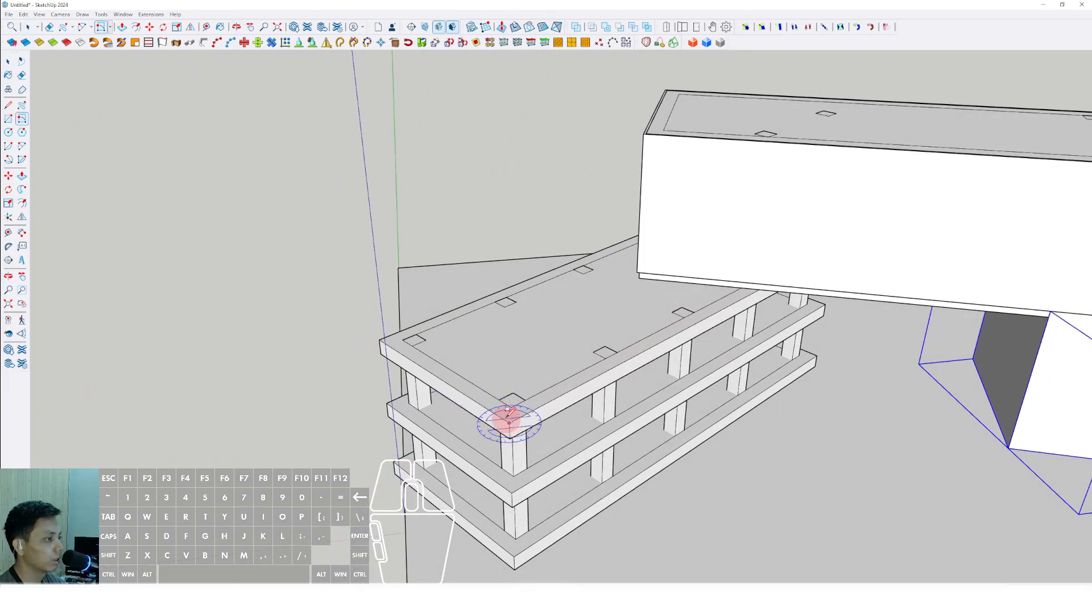
middle_drag(582, 349, 692, 239)
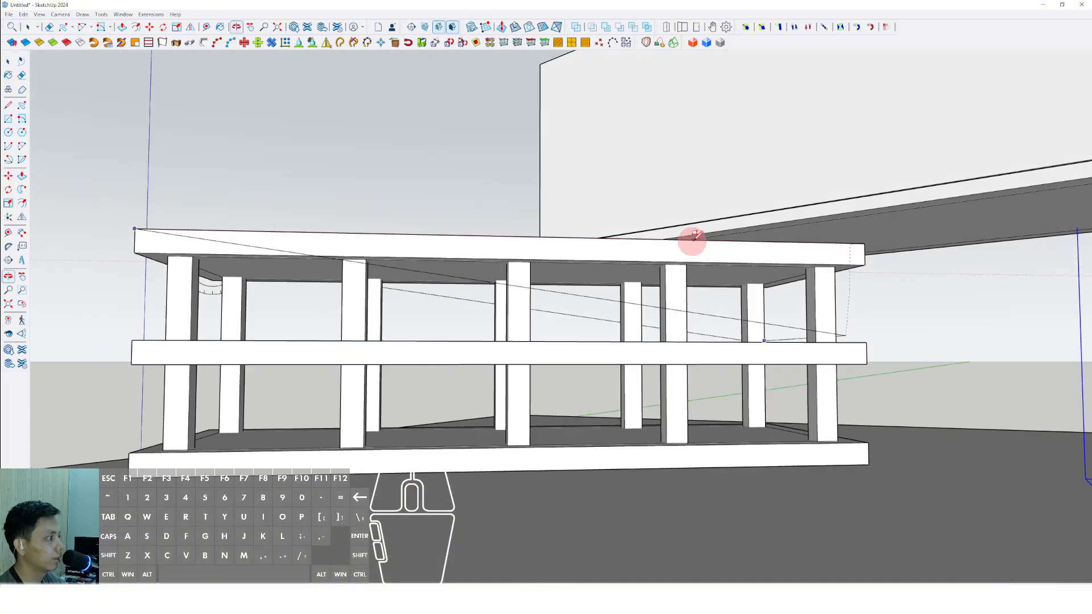
middle_drag(865, 238, 429, 363)
key(space)
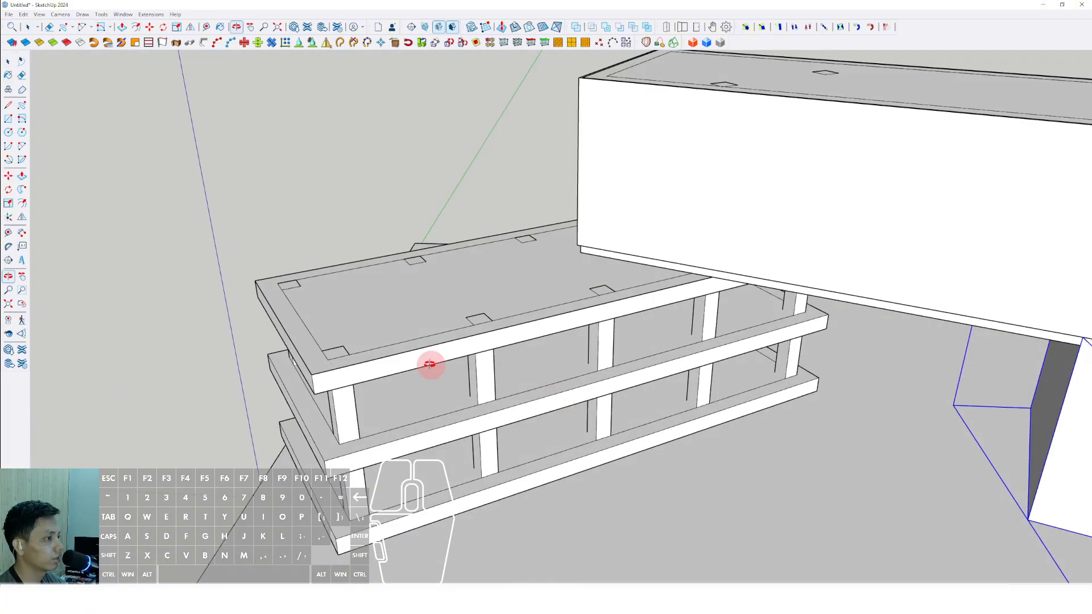
Offset the traced rectangle on the low wing's top plate slightly outward beyond the plate's edges.
click(378, 356)
scroll(402, 373, up, 3)
key(f)
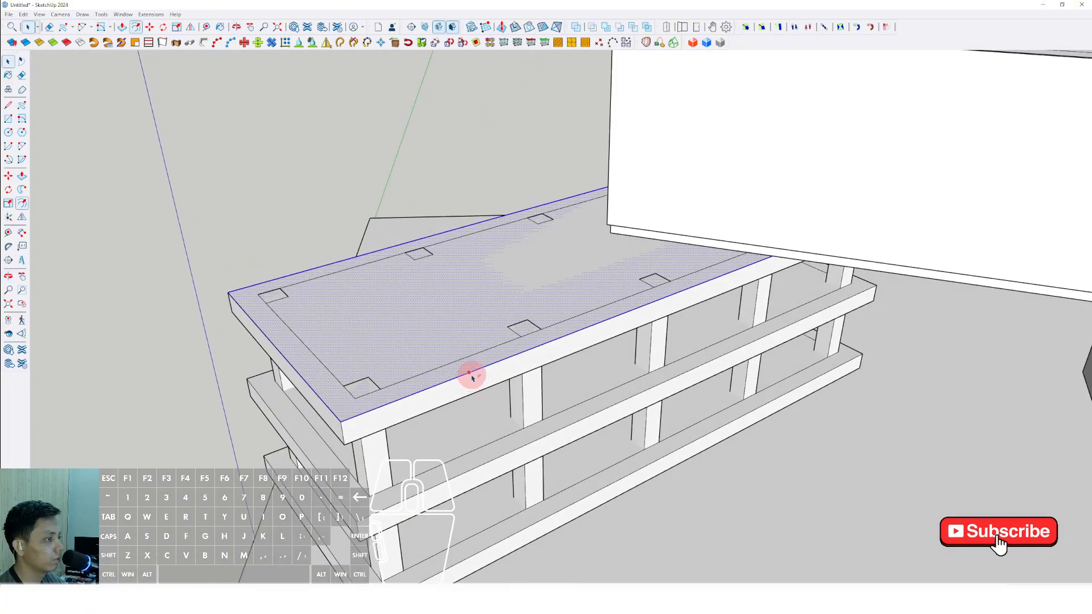
key(Return)
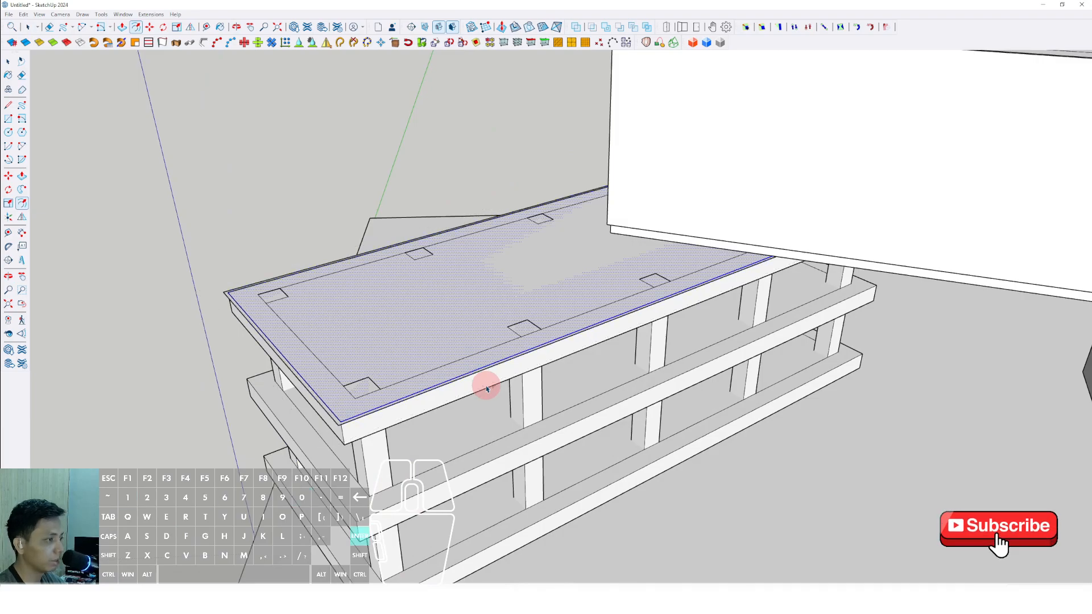
Extrude the low wing's offset rim down to its bottom plate and group the resulting shell.
scroll(457, 335, up, 3)
click(502, 378)
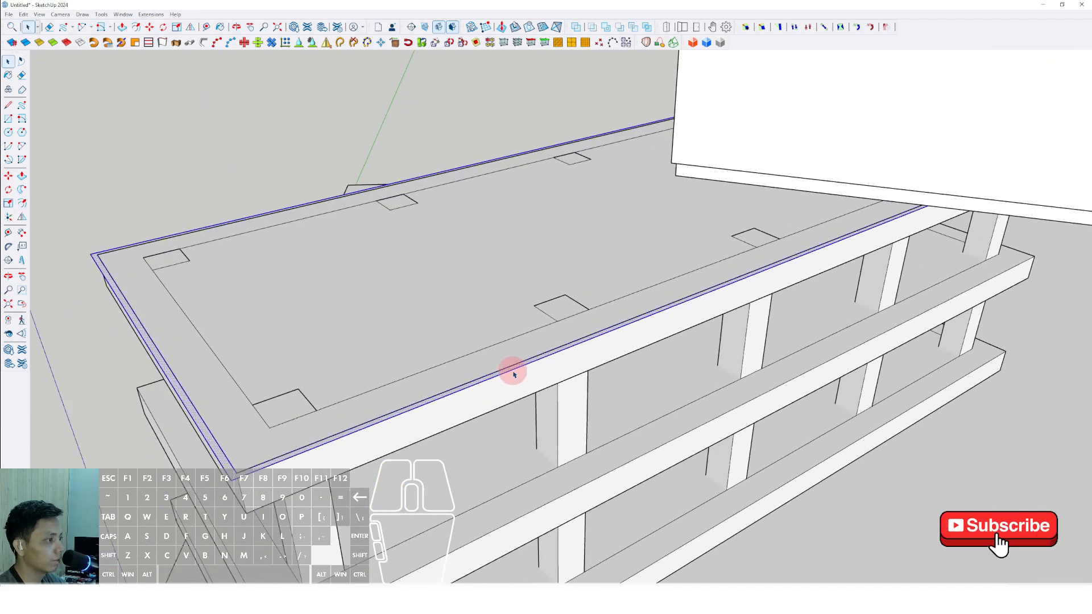
middle_drag(513, 374, 509, 470)
key(p)
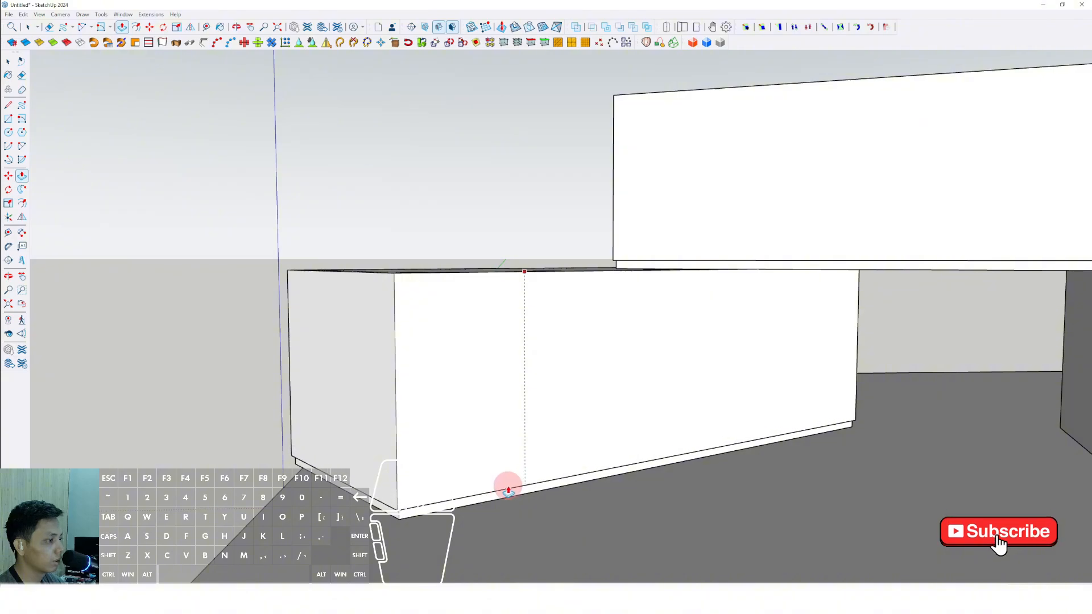
triple_click(492, 322)
right_click(490, 319)
click(500, 397)
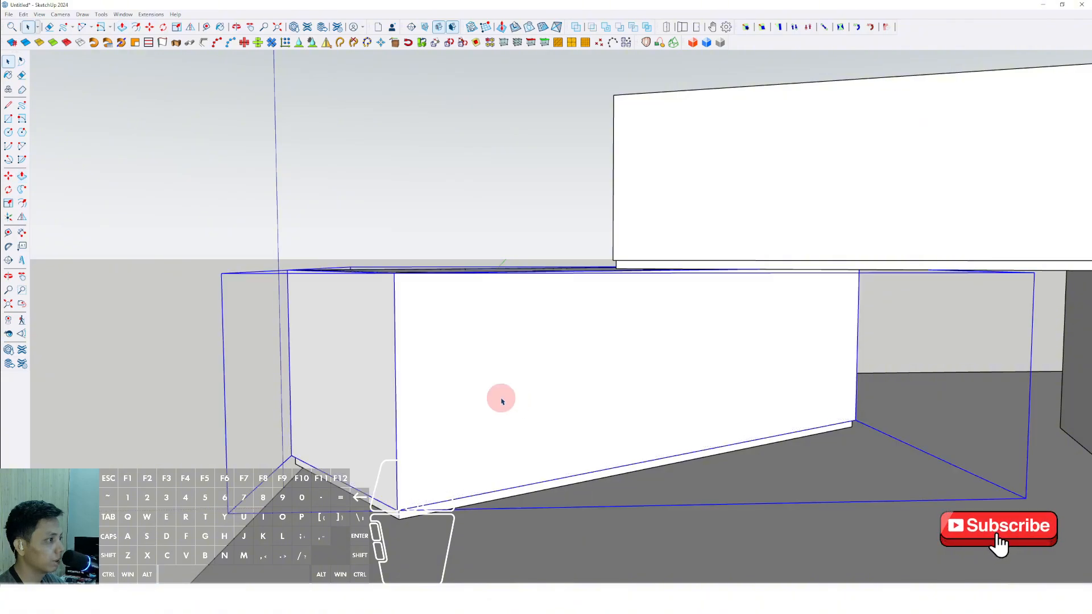
Paint the upper, short-stack and low-wing shells with the Translucent Glass Blue material.
middle_drag(500, 398, 599, 363)
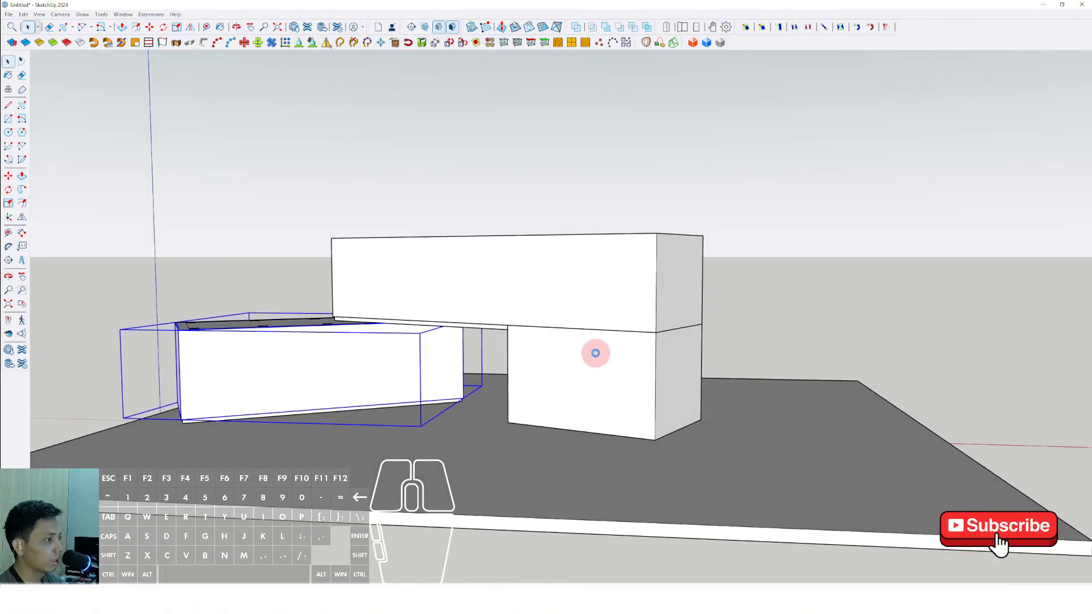
key(b)
click(994, 163)
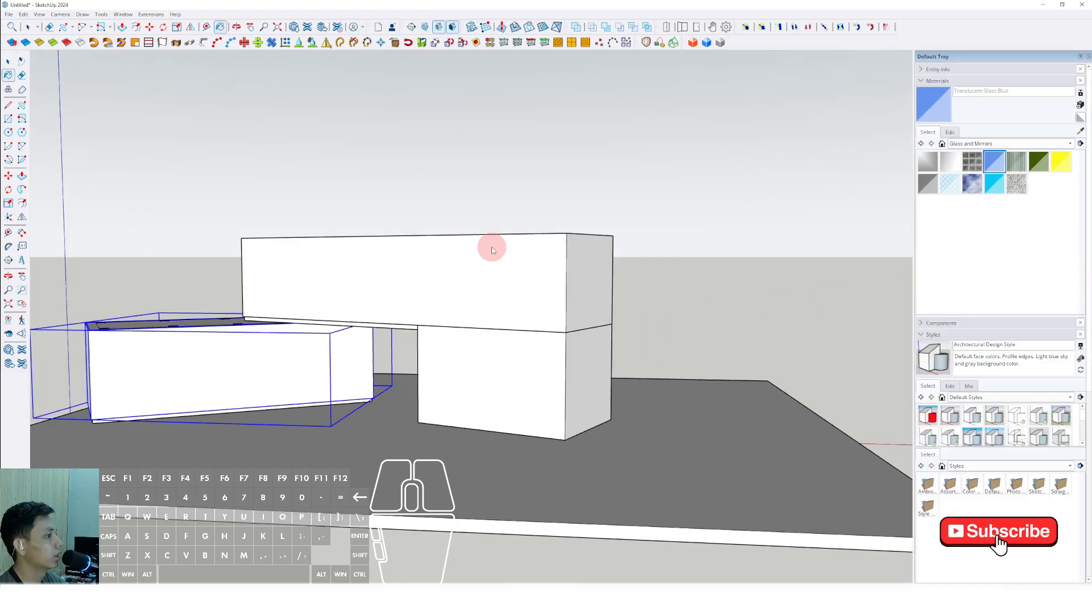
click(490, 247)
click(487, 358)
click(246, 341)
Draw a rotated rectangle on the upper volume's roof near the end above the short stack.
mouse_move(246, 341)
middle_down()
mouse_move(731, 315)
mouse_move(509, 292)
mouse_move(514, 390)
mouse_move(577, 295)
mouse_move(578, 363)
mouse_move(603, 388)
mouse_move(572, 314)
mouse_move(592, 311)
mouse_move(522, 352)
middle_up()
key(space)
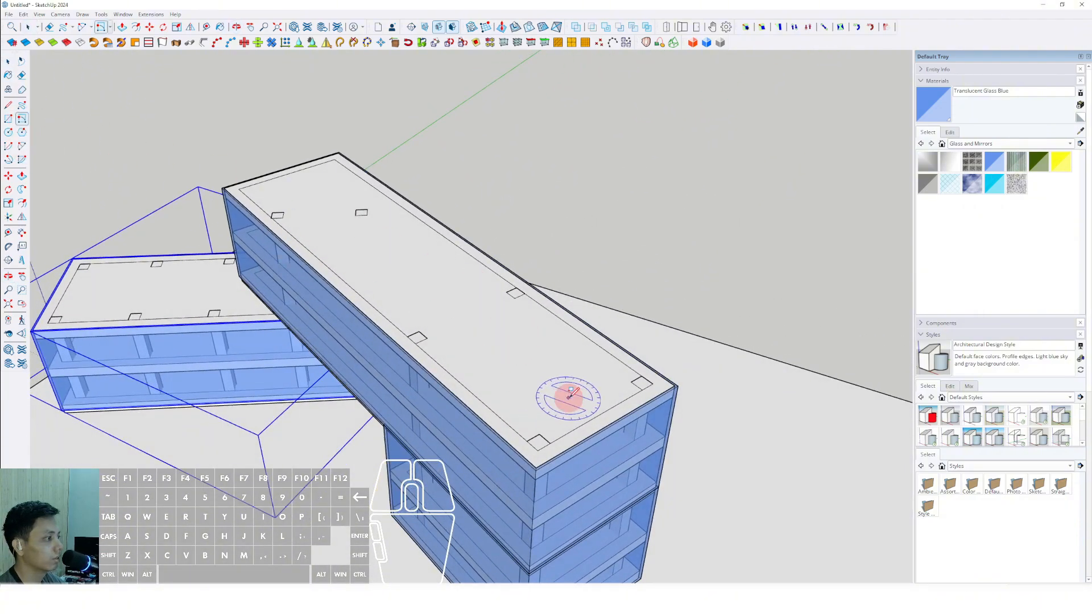
click(604, 412)
key(space)
Extrude the roof rectangle up into a small rooftop box and group it.
middle_drag(561, 357, 629, 299)
click(642, 314)
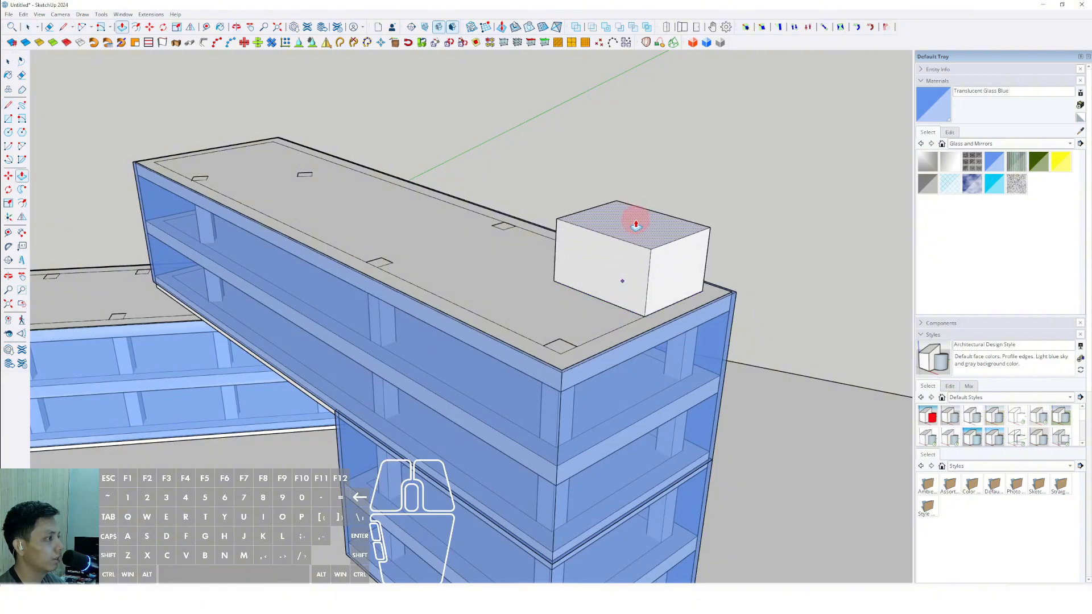
right_click(635, 228)
middle_drag(677, 301, 688, 240)
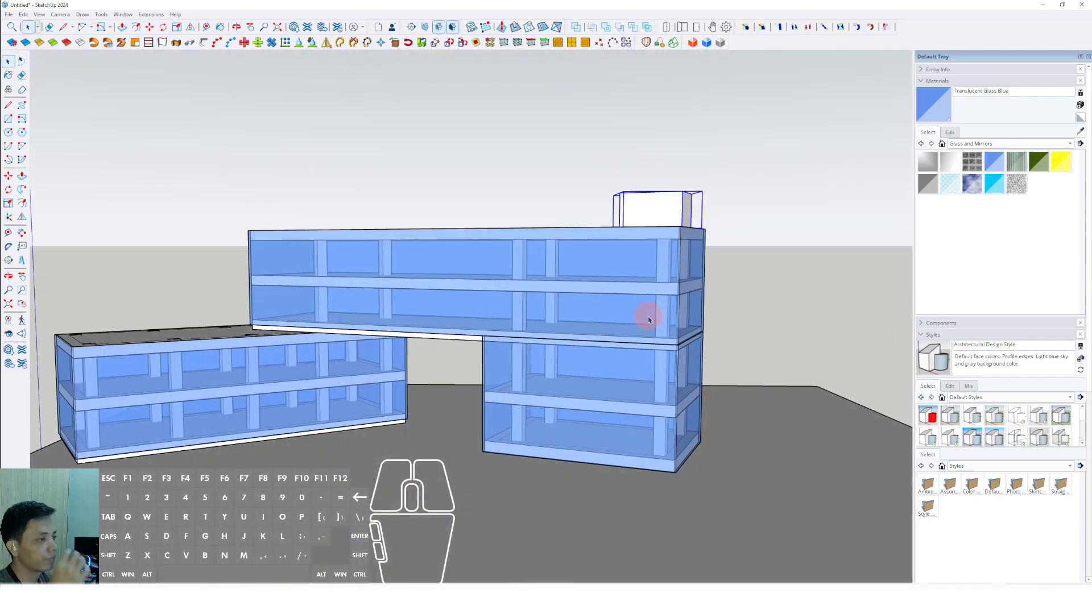
Examine the glazed massing and how the rooftop box aligns with the roof plate's inset outline.
middle_drag(649, 320, 569, 335)
scroll(584, 438, up, 2)
key(d)
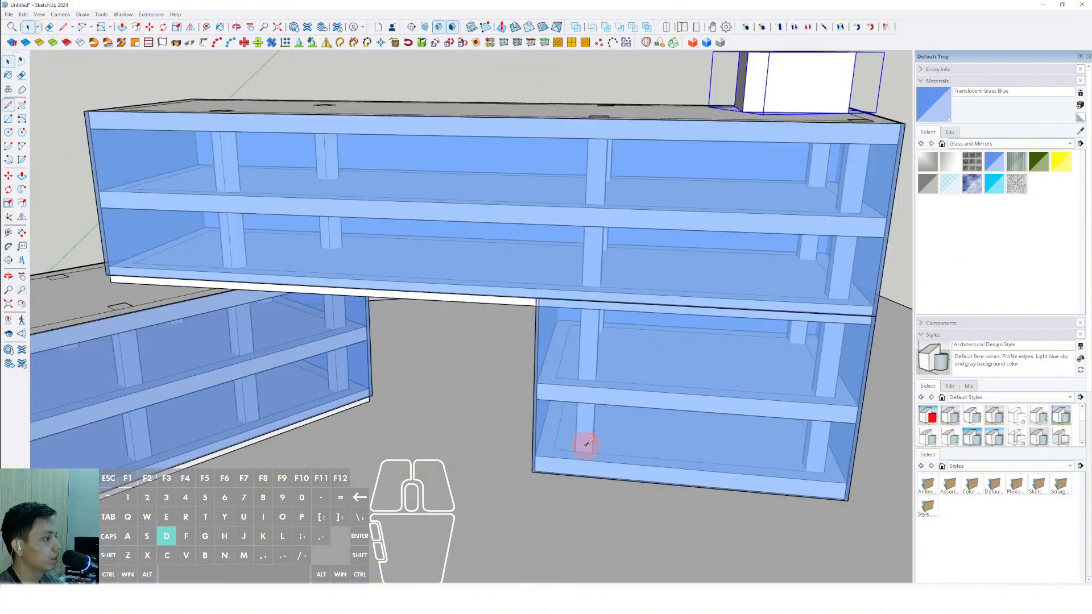
key(space)
scroll(685, 442, down, 3)
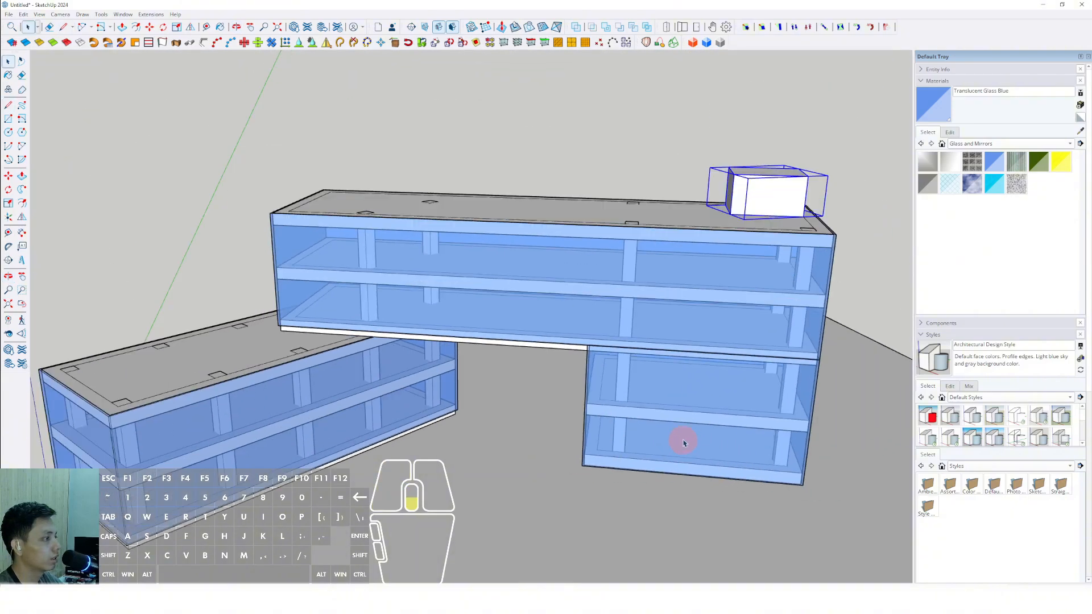
middle_drag(684, 441, 341, 429)
scroll(558, 383, up, 1)
shift+middle_drag(537, 245, 483, 324)
scroll(553, 260, up, 3)
scroll(568, 330, up, 5)
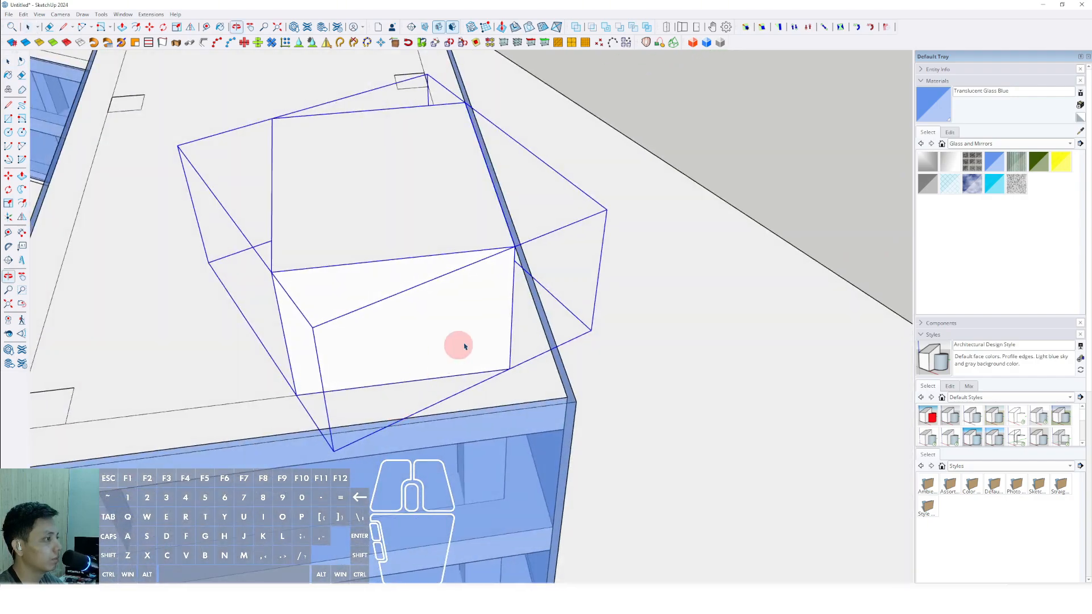
middle_drag(538, 353, 399, 411)
scroll(390, 388, up, 3)
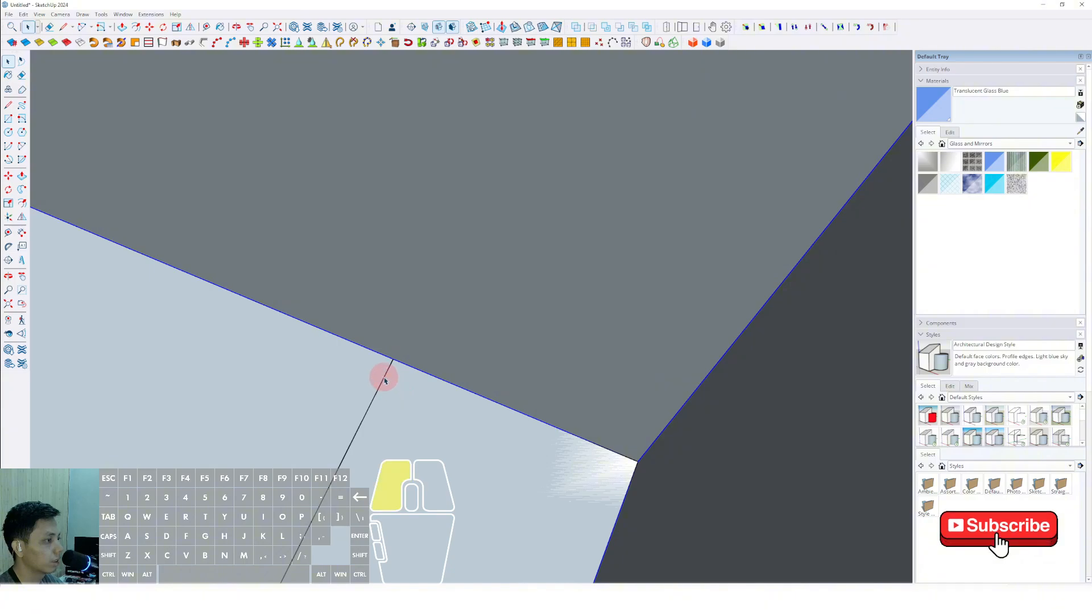
scroll(398, 328, down, 8)
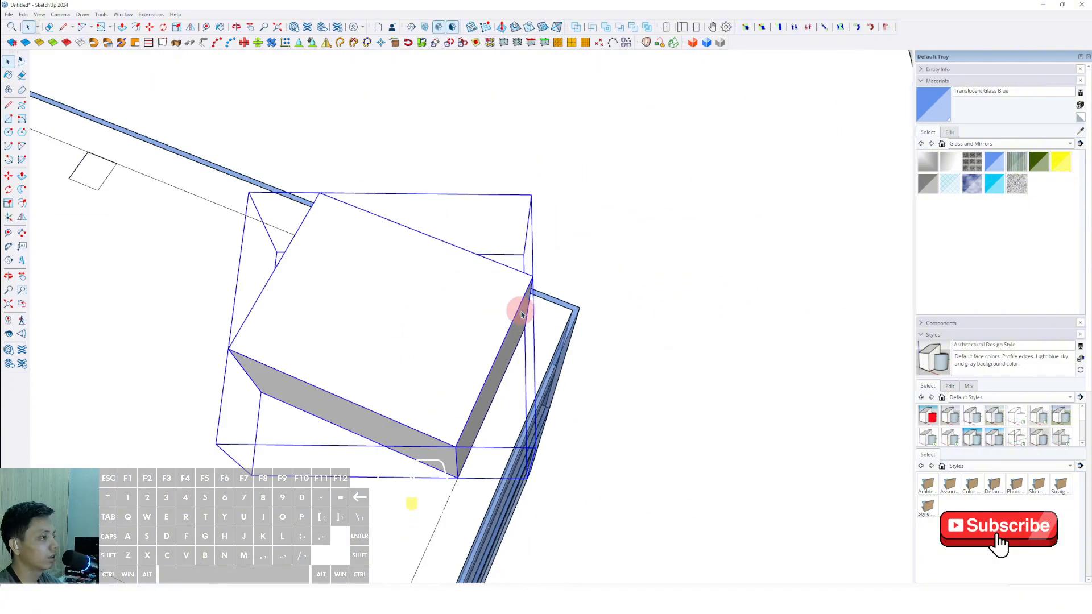
Copy the pair of end columns inward along the upper volume, between the end and the neighbouring column row.
scroll(528, 297, down, 2)
drag(495, 128, 625, 512)
middle_drag(549, 434, 575, 305)
scroll(585, 312, up, 4)
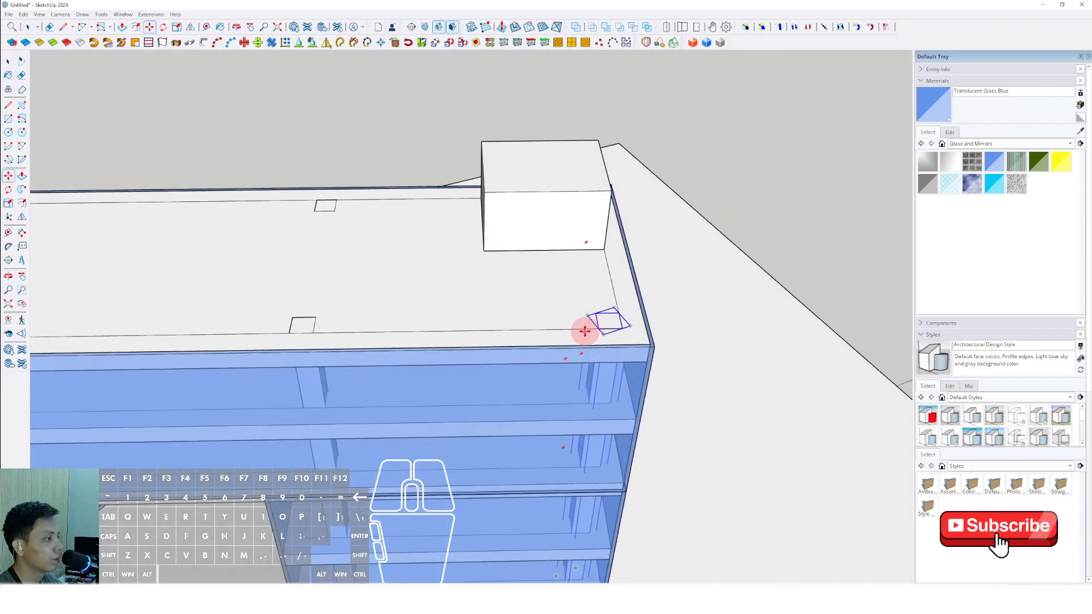
scroll(548, 327, down, 1)
key(shift)
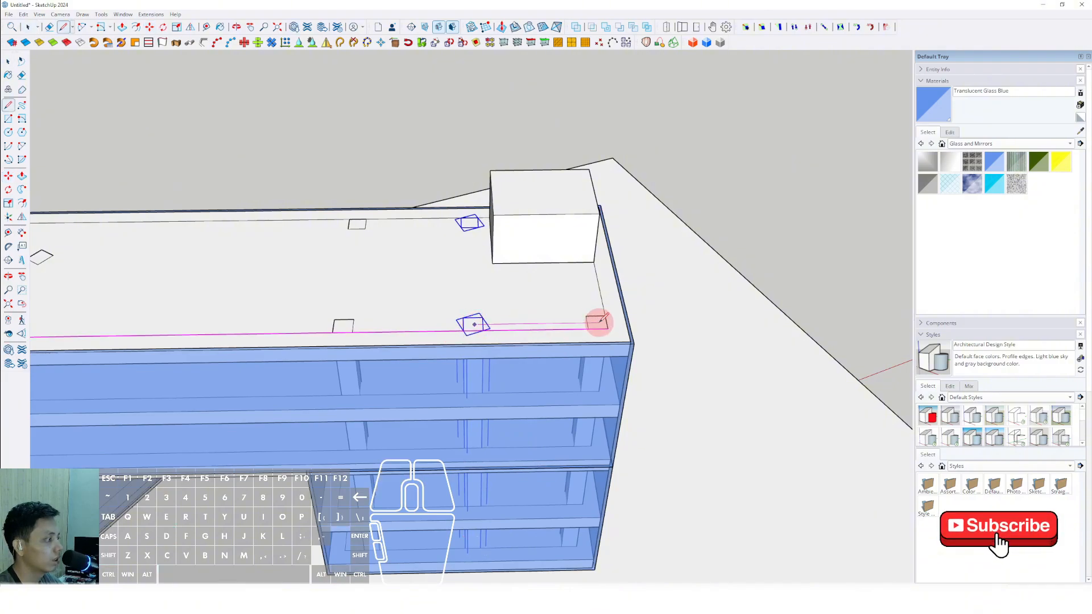
Measure the column spacing on the low wing by stretching a line between two adjacent column centres.
middle_drag(602, 320, 458, 355)
scroll(452, 348, up, 3)
key(l)
click(430, 339)
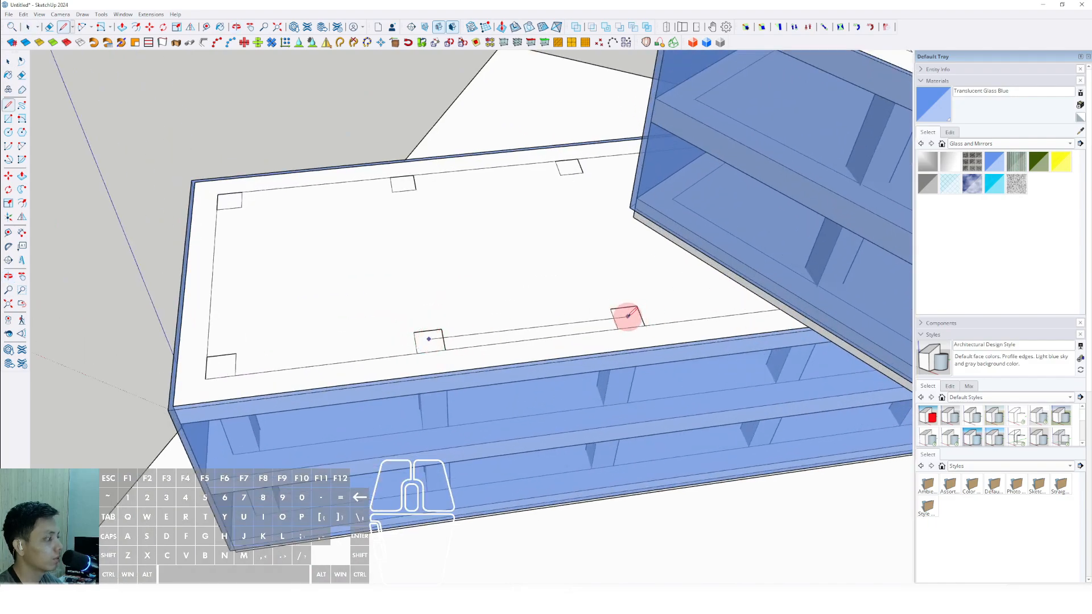
scroll(628, 316, down, 5)
middle_drag(487, 334, 600, 360)
scroll(608, 307, down, 5)
scroll(600, 361, up, 8)
key(l)
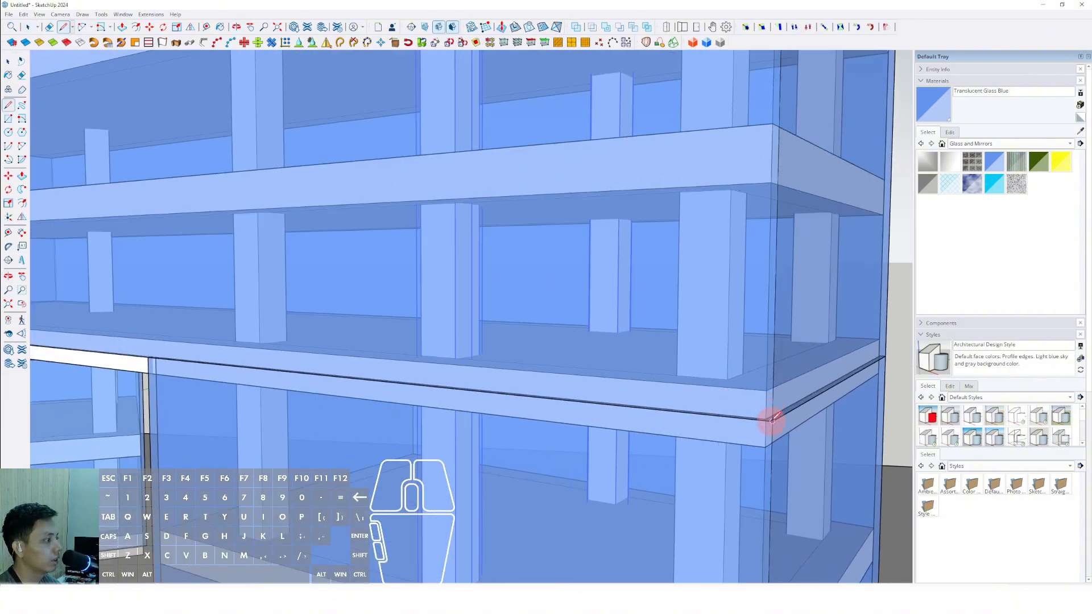
click(735, 391)
scroll(635, 287, down, 3)
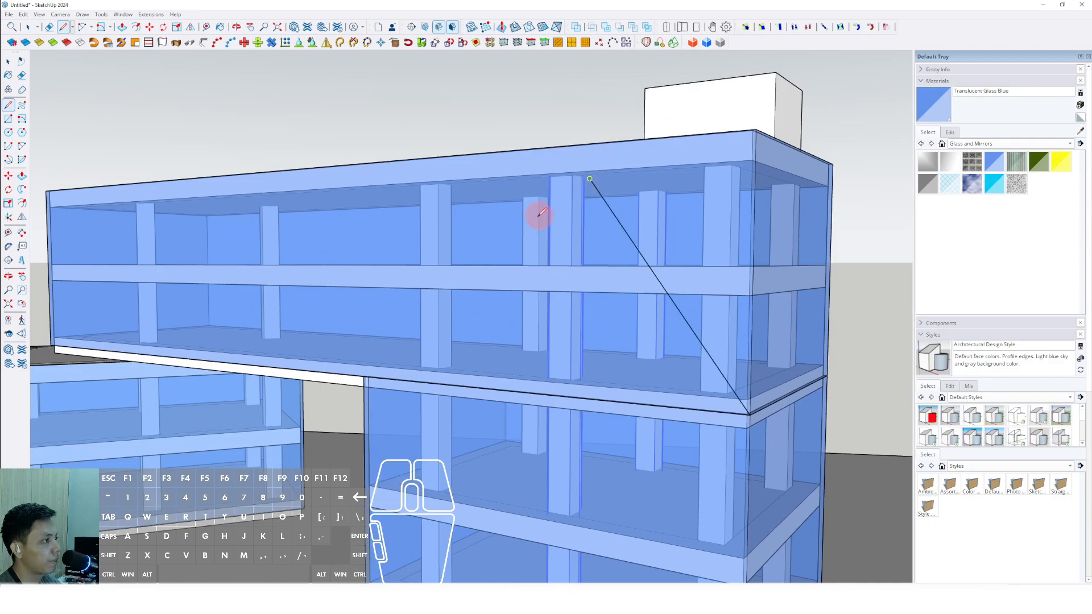
scroll(540, 213, down, 2)
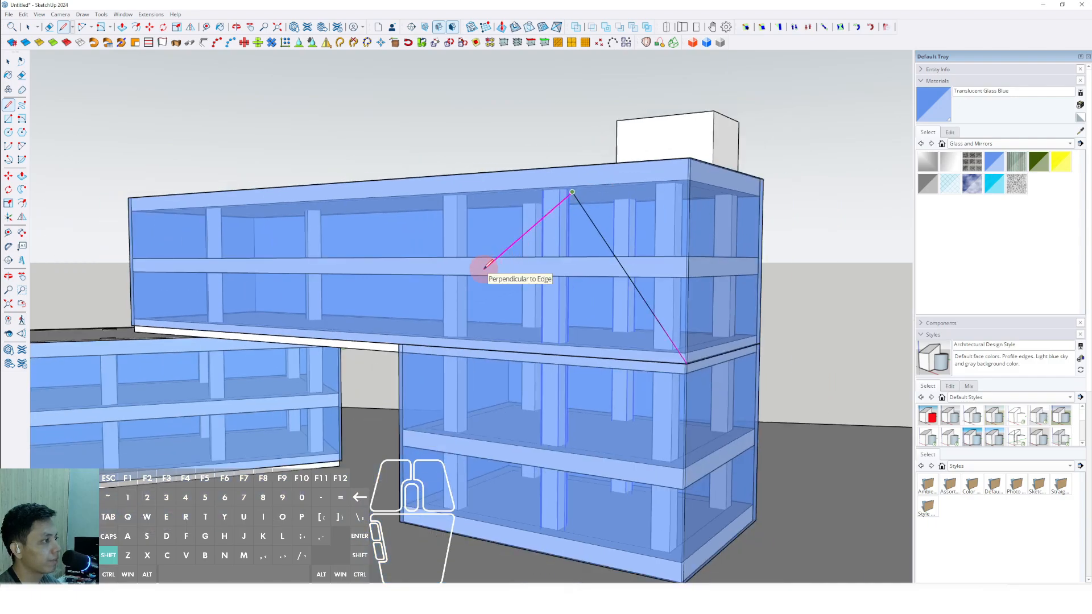
key(Delete)
middle_drag(600, 236, 590, 265)
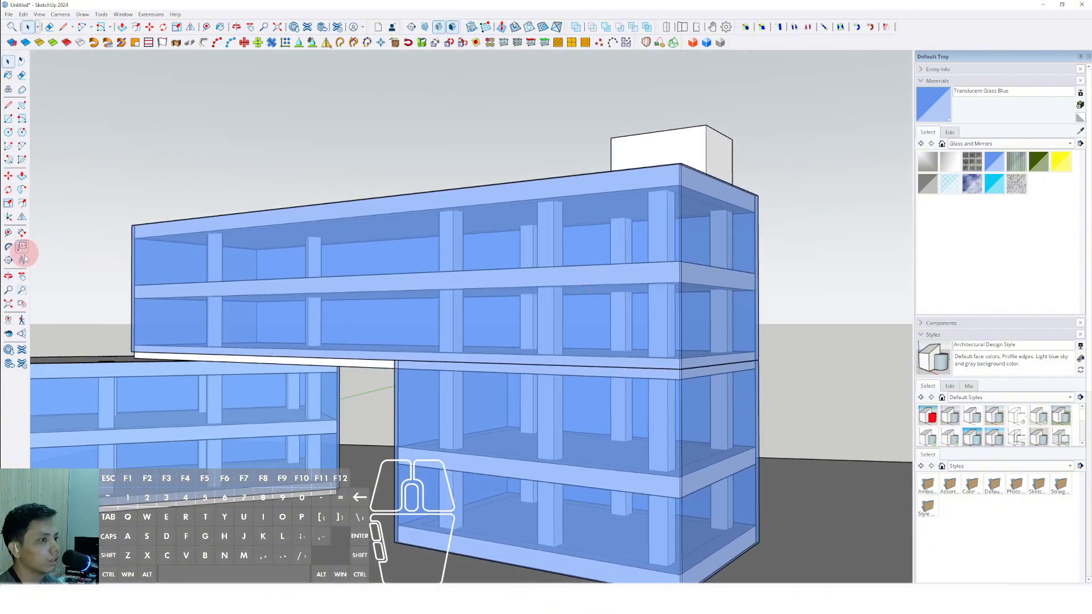
Draw a rotated rectangle about 12,320 mm long and 410 mm wide as a diagonal strip from the upper volume's lower front corner.
click(21, 120)
scroll(616, 328, up, 4)
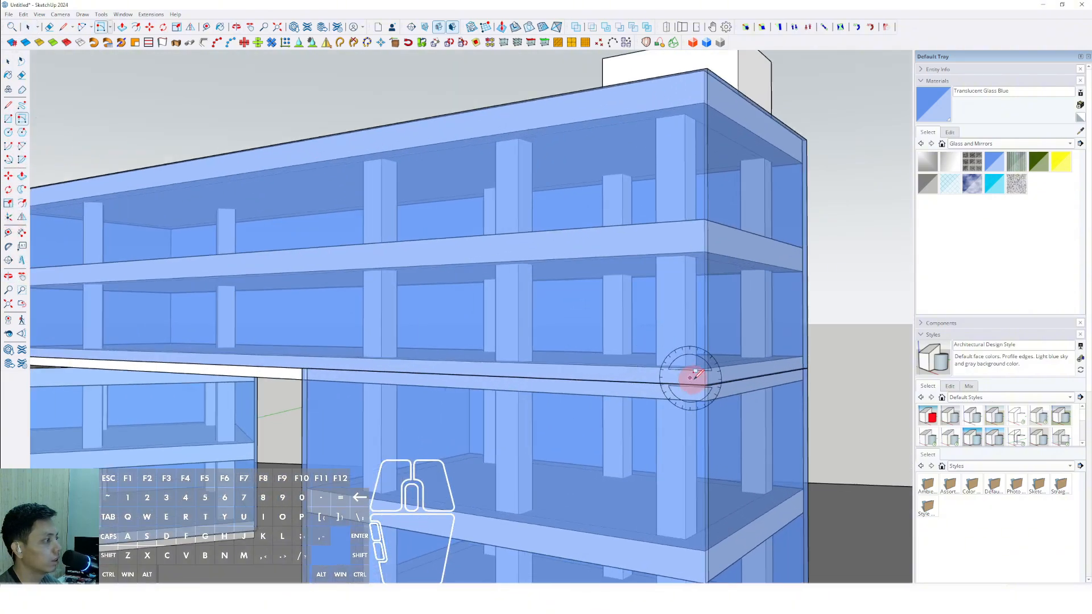
click(705, 385)
scroll(624, 307, down, 2)
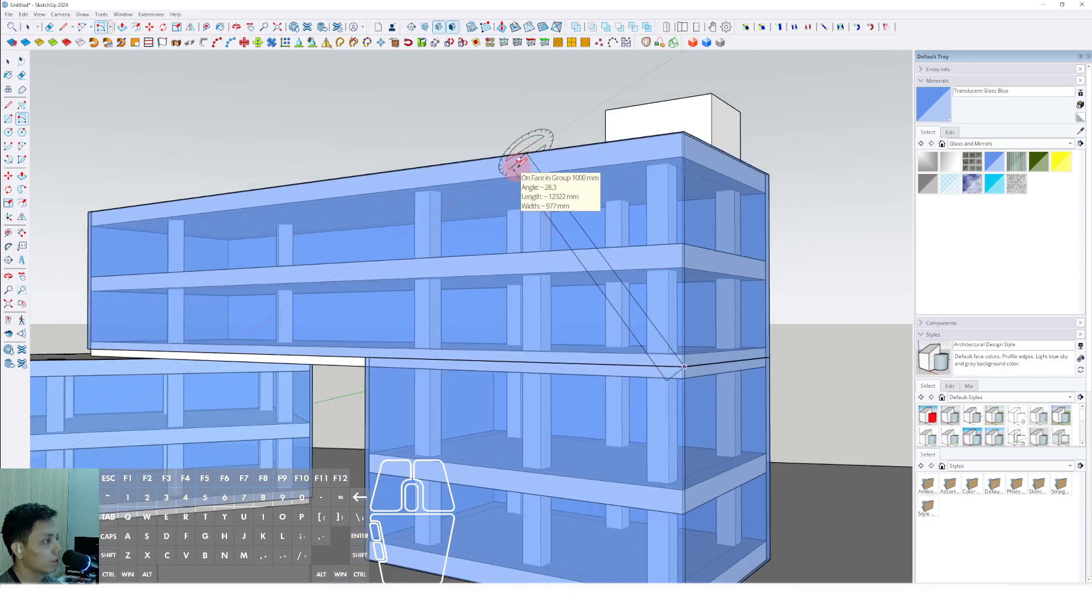
scroll(520, 164, up, 2)
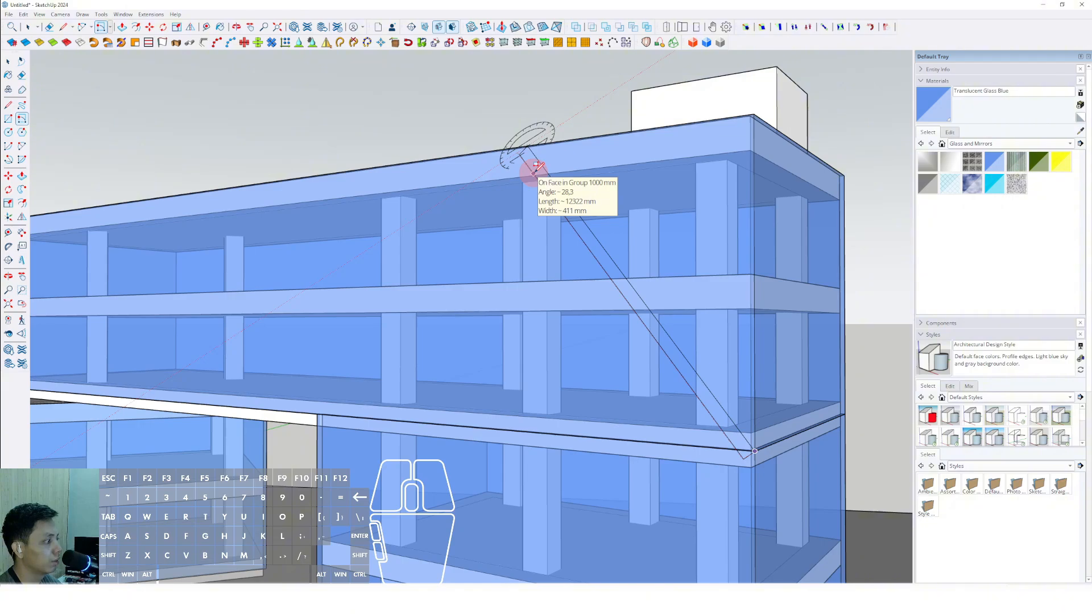
click(536, 166)
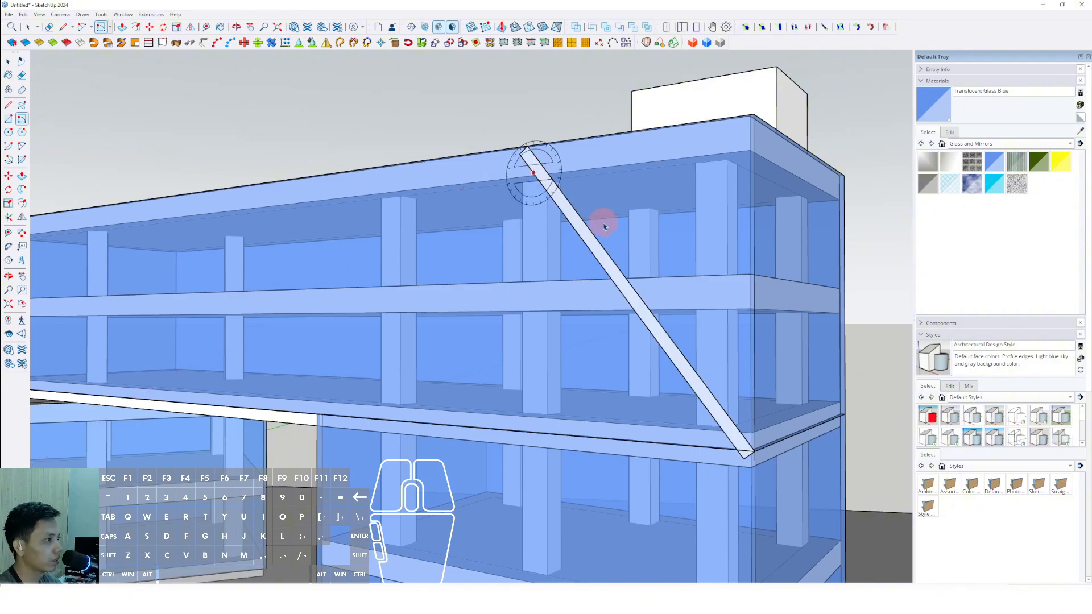
Extrude the diagonal strip outward from the facade into a thin solid beam.
key(space)
scroll(558, 257, up, 3)
click(550, 247)
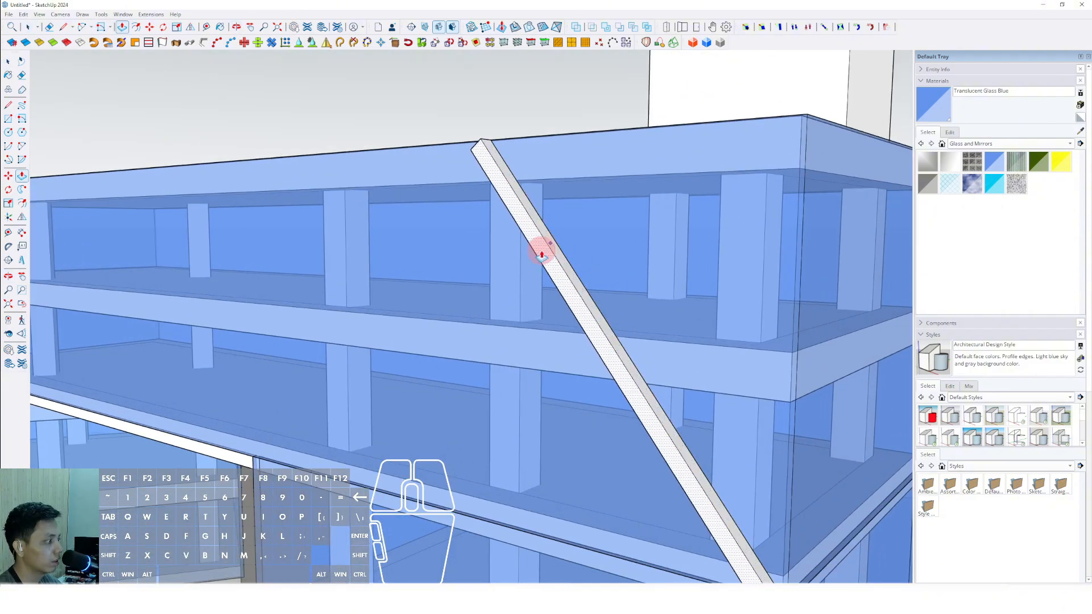
key(Return)
key(space)
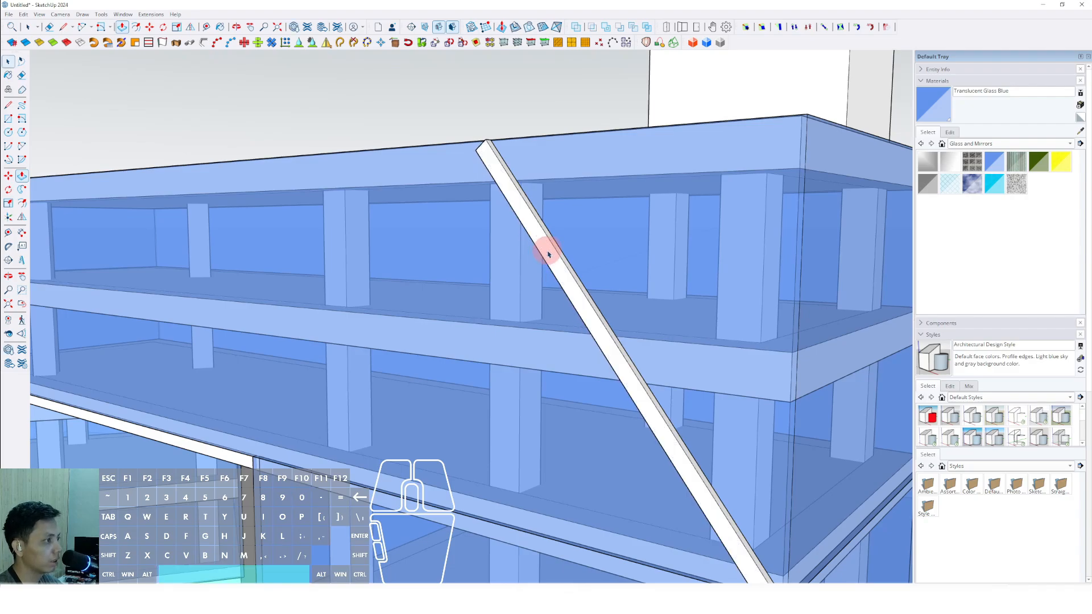
Group the whole diagonal beam and turn it into a component.
triple_click(547, 242)
right_click(547, 241)
click(579, 323)
scroll(579, 326, down, 5)
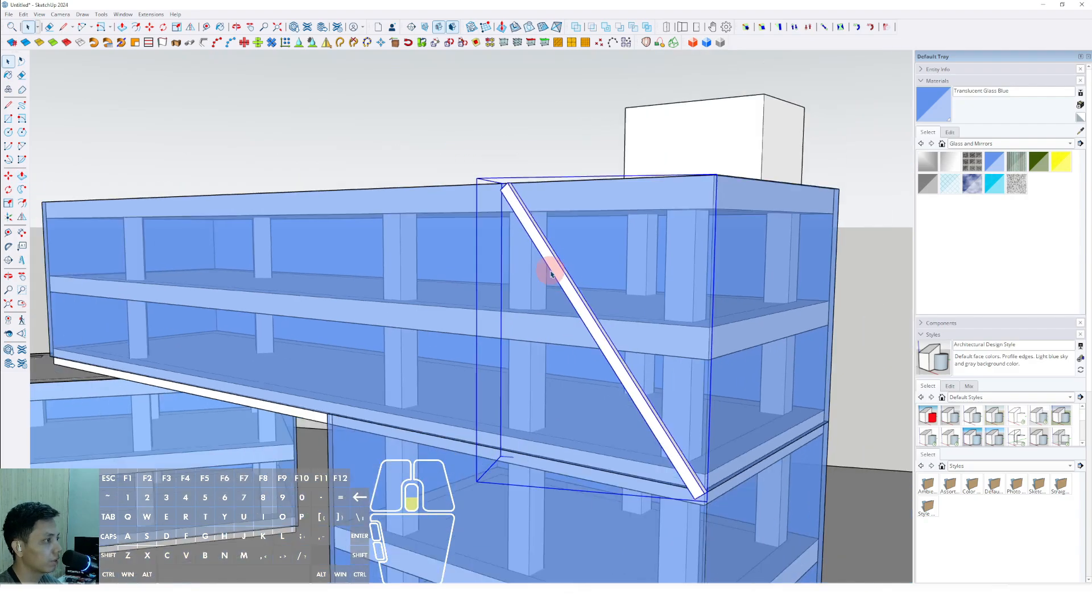
right_click(586, 313)
click(619, 389)
click(540, 366)
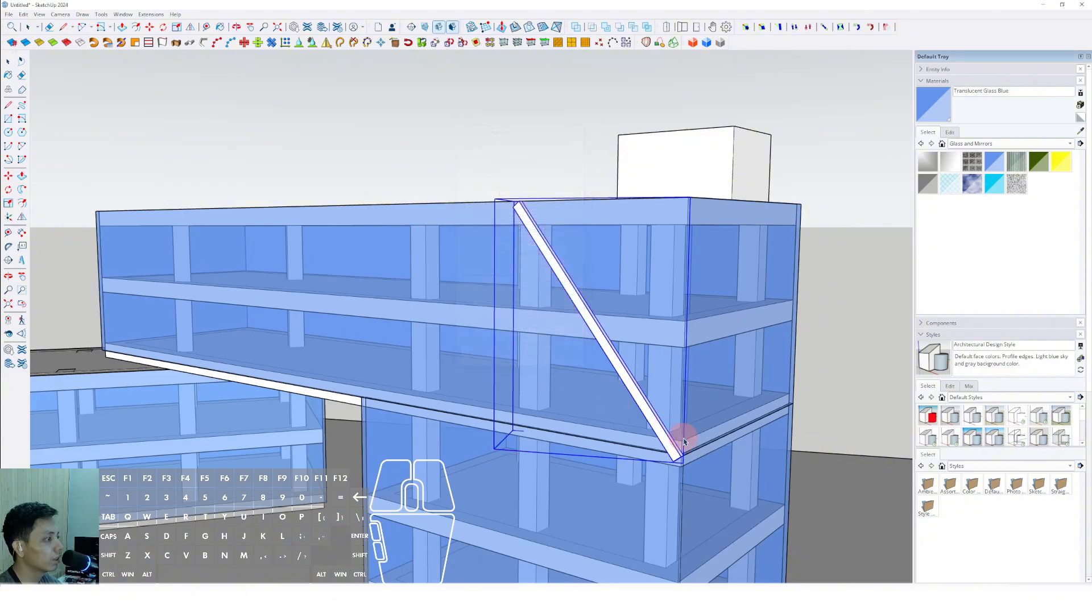
Copy the diagonal beam along the facade's lower edge so the copy's foot sits directly below the original's upper end.
middle_drag(682, 442, 645, 360)
scroll(658, 394, up, 6)
scroll(503, 333, down, 5)
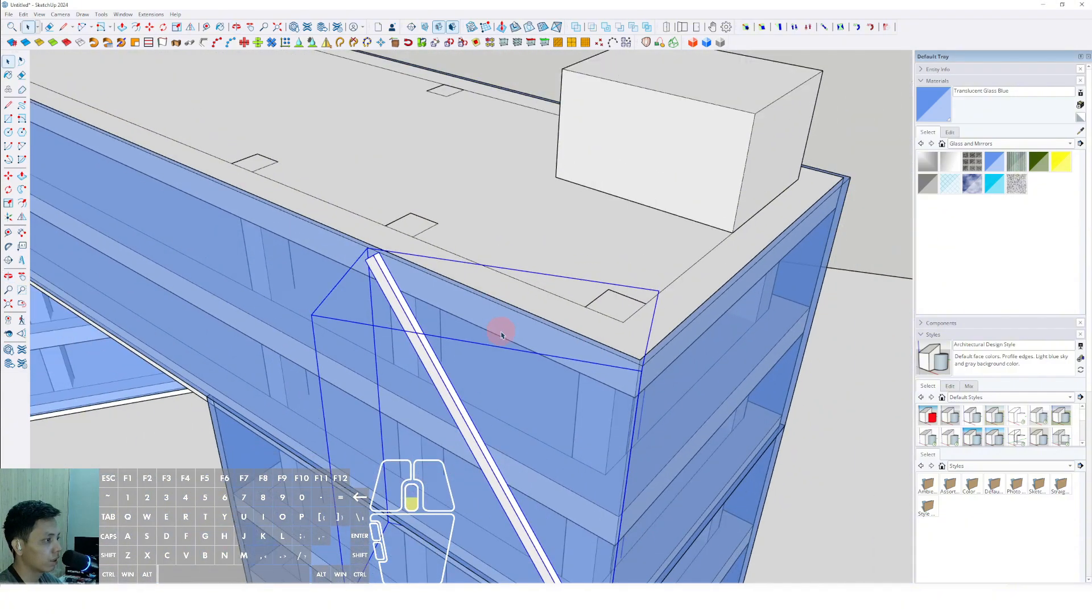
middle_drag(503, 375, 493, 348)
scroll(547, 452, up, 6)
scroll(550, 453, up, 3)
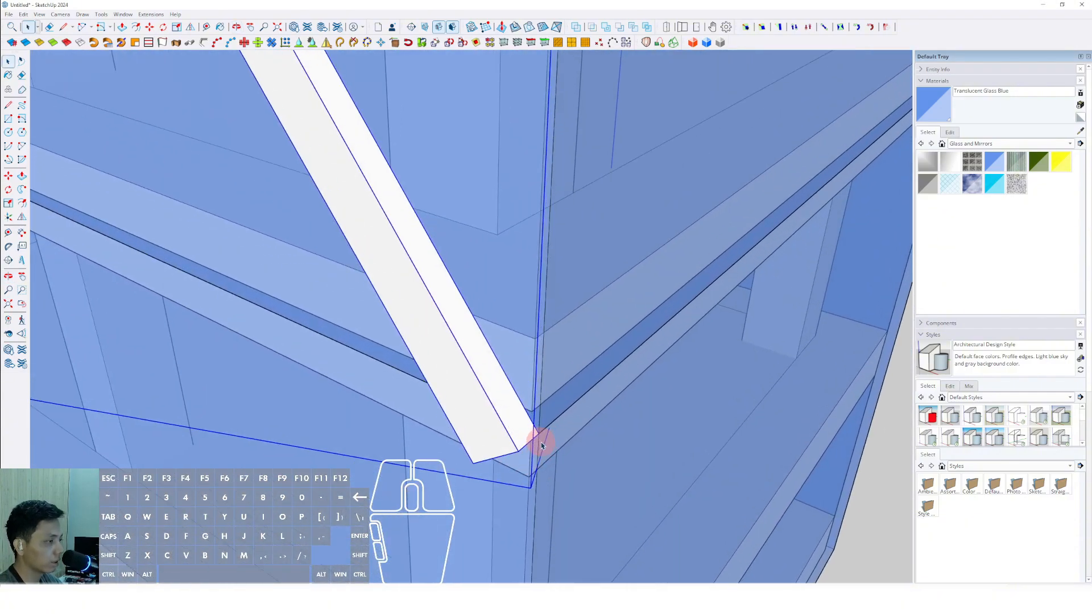
key(m)
scroll(291, 313, down, 5)
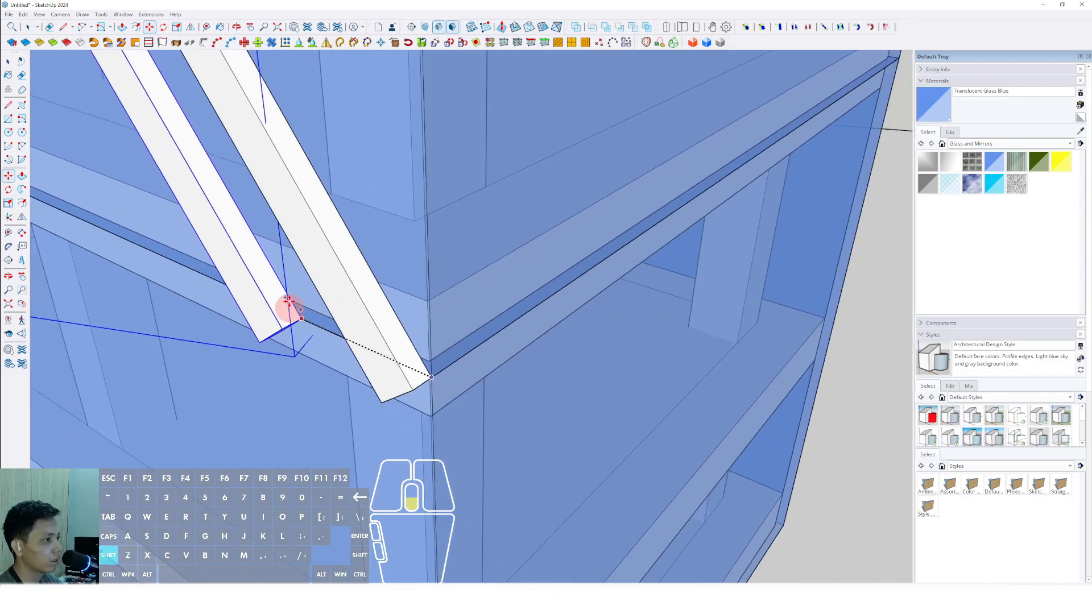
shift+middle_drag(295, 305, 631, 419)
scroll(600, 412, down, 2)
scroll(600, 413, down, 3)
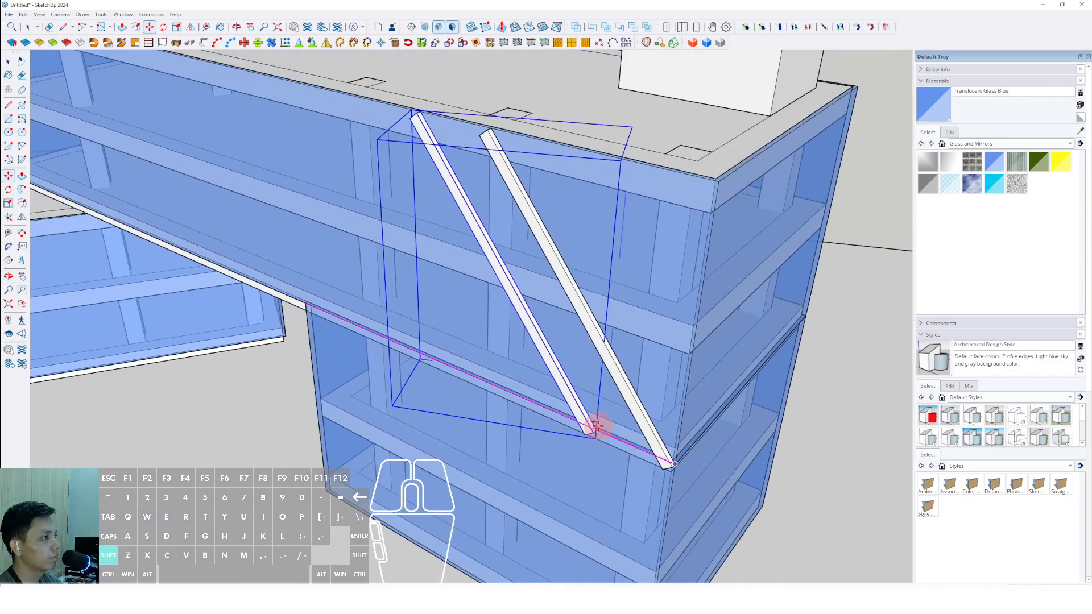
shift+scroll(489, 131, up, 3)
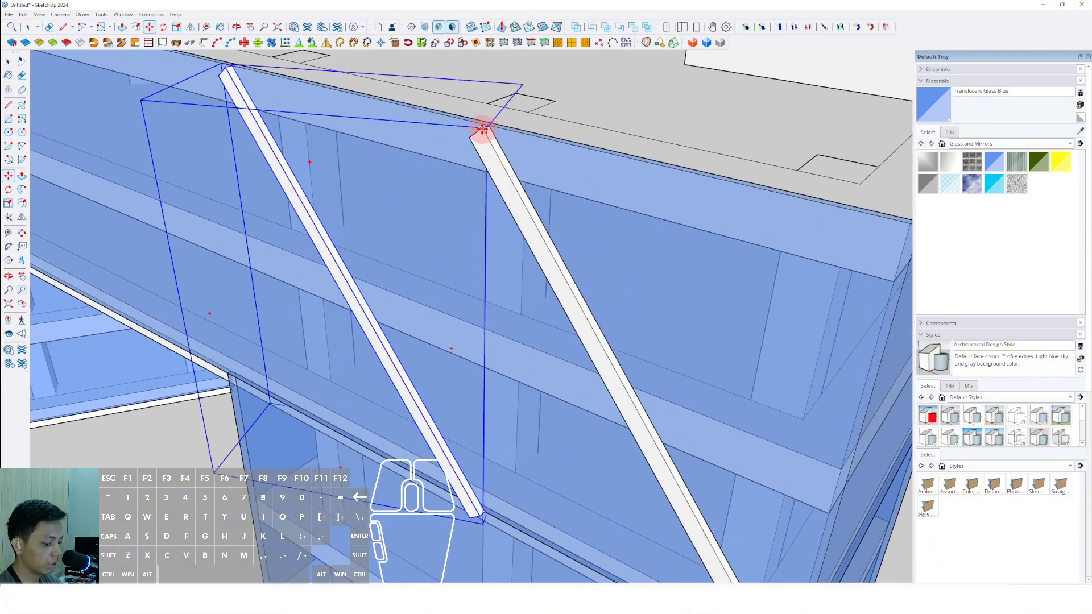
Repeat the copy at the same spacing to get five beam copies along the upper volume's facade.
key(Return)
key(space)
scroll(472, 315, down, 6)
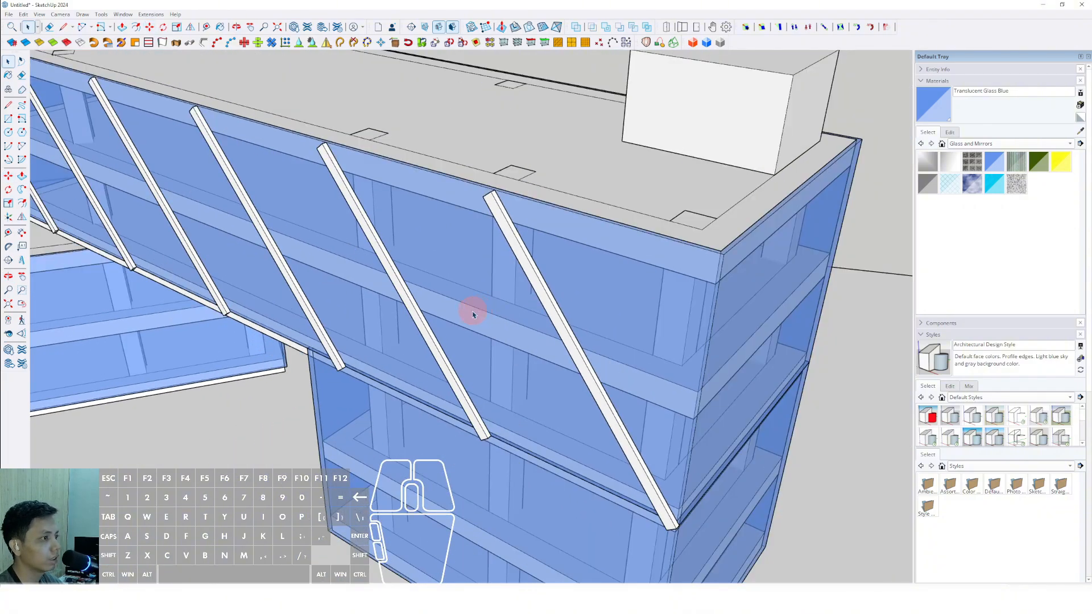
Make the overhanging end beam unique and shorten its upper end to stop at the facade's corner.
middle_drag(441, 339, 476, 275)
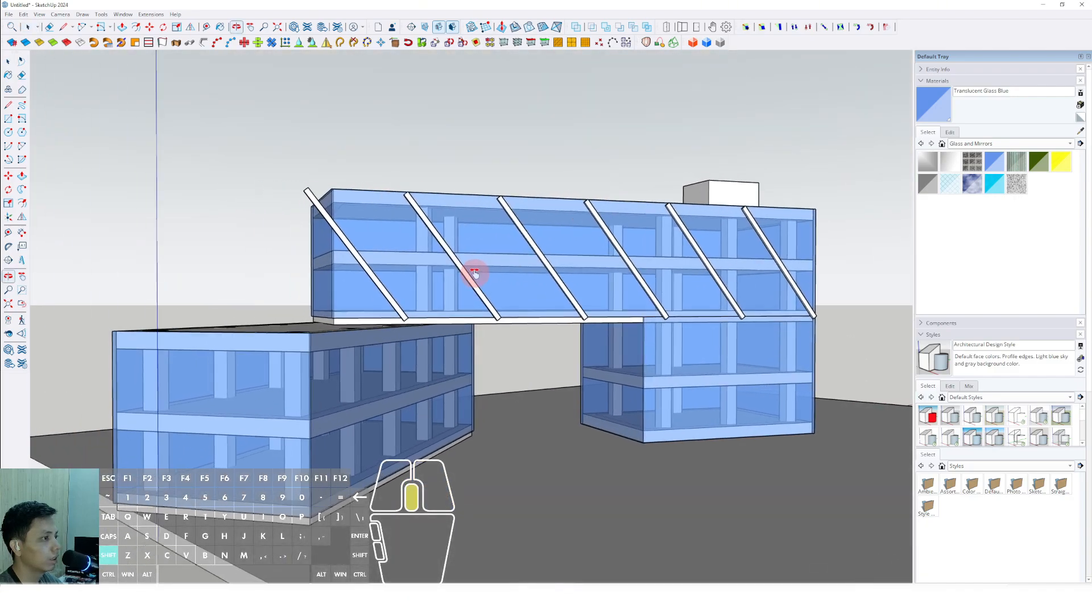
scroll(337, 244, up, 5)
scroll(335, 227, up, 3)
right_click(328, 224)
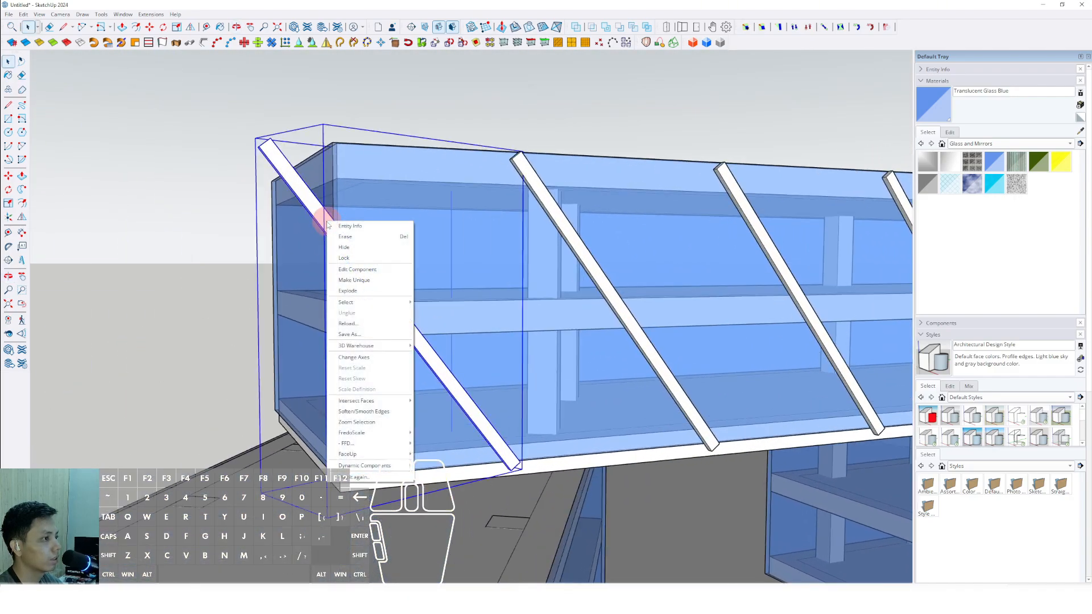
click(348, 281)
triple_click(287, 170)
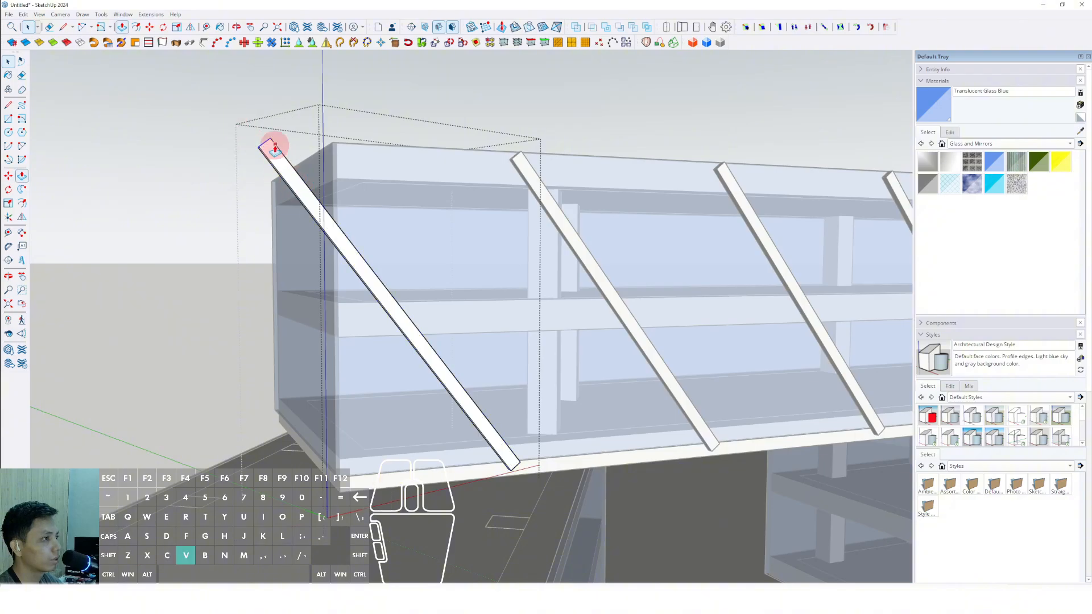
Group the five full-length diagonal beams, leaving out the shortened end beam.
scroll(358, 241, down, 5)
middle_drag(361, 236, 591, 306)
scroll(592, 305, up, 1)
click(489, 331)
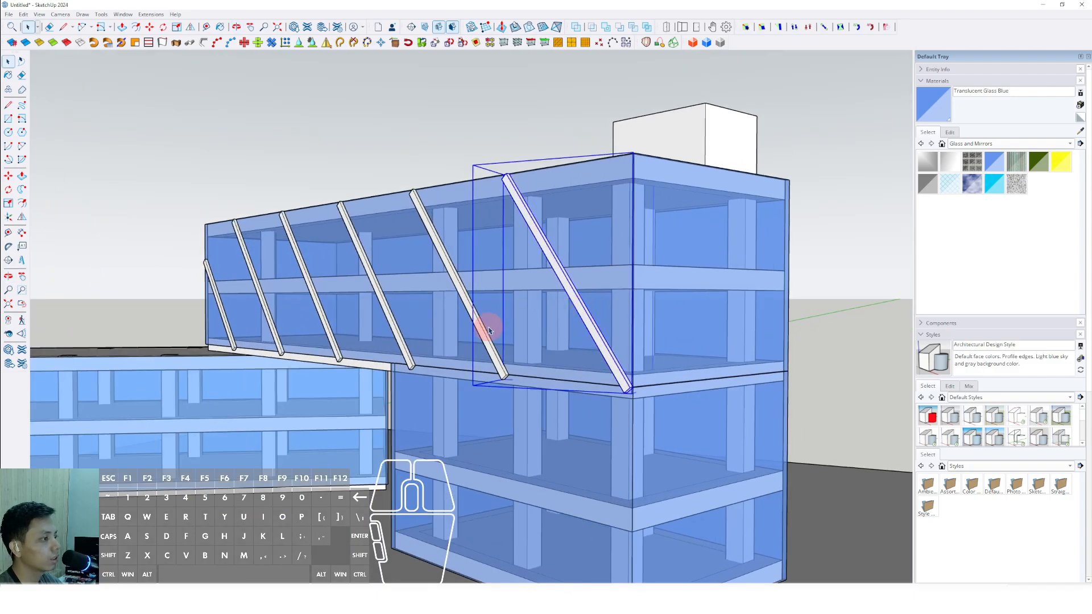
shift+click(479, 320)
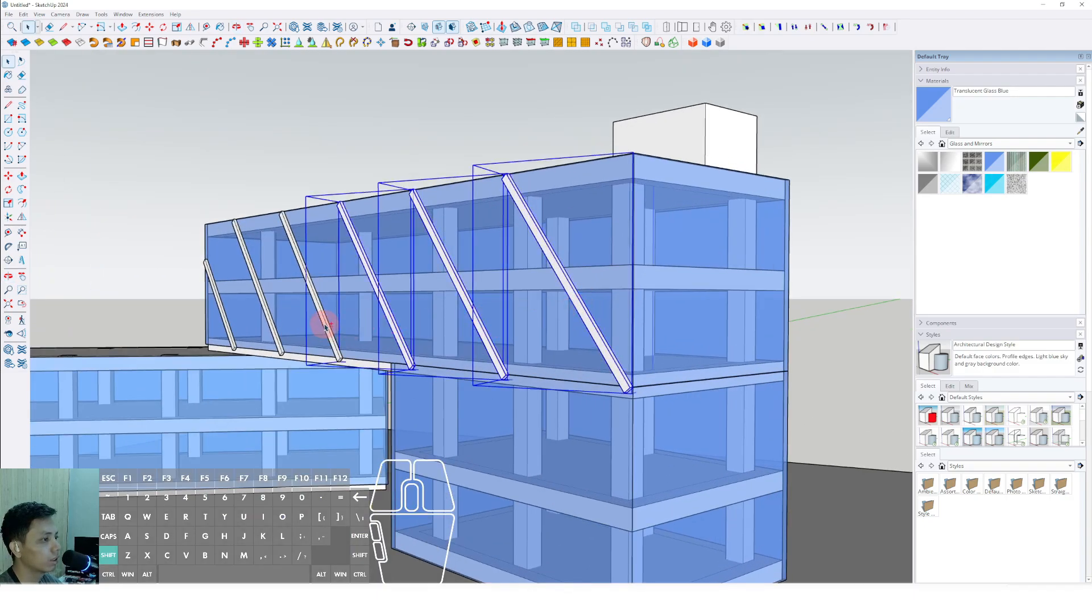
right_click(272, 328)
click(292, 408)
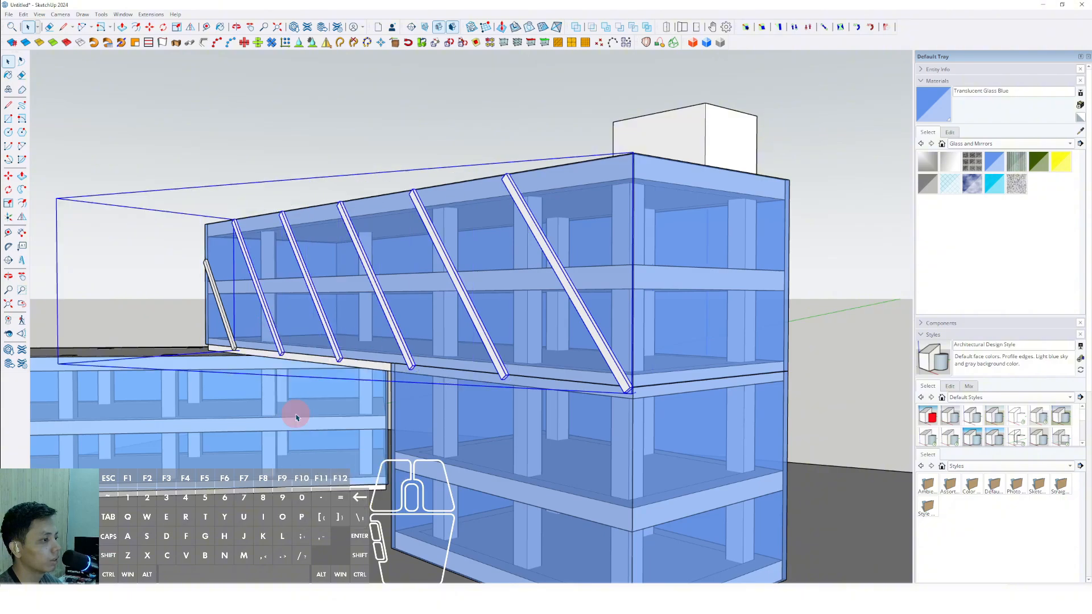
Mirror a copy of the beam group across its red flip plane.
middle_drag(293, 409, 223, 137)
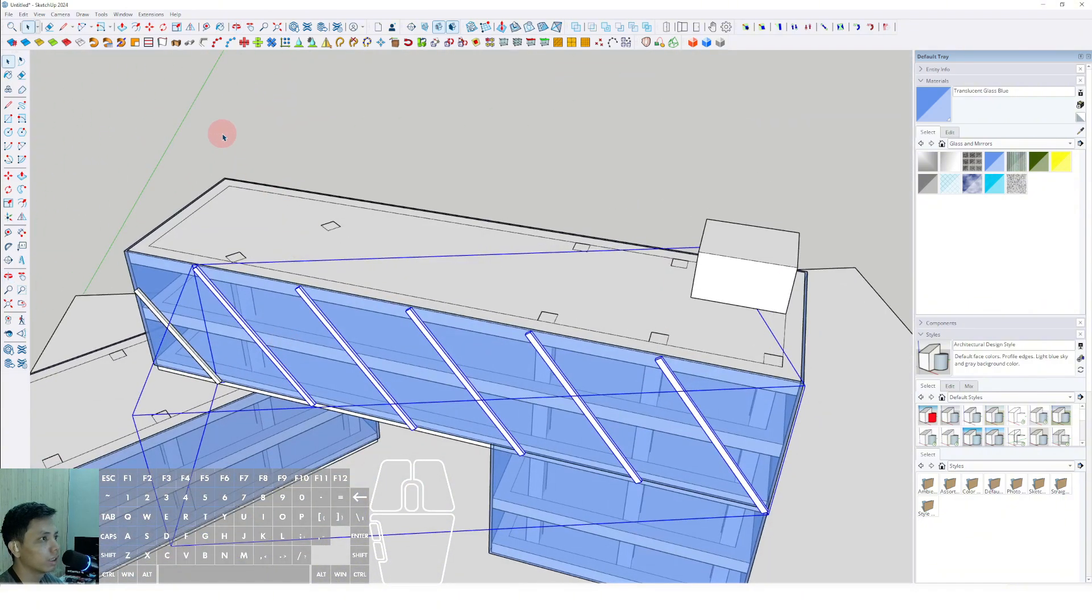
click(202, 42)
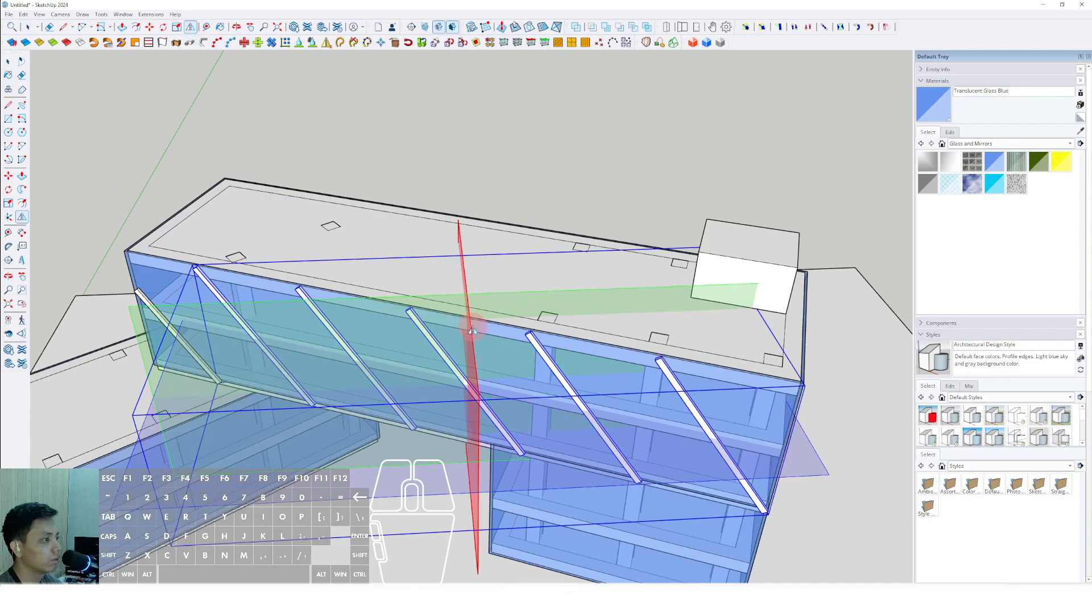
scroll(470, 330, up, 3)
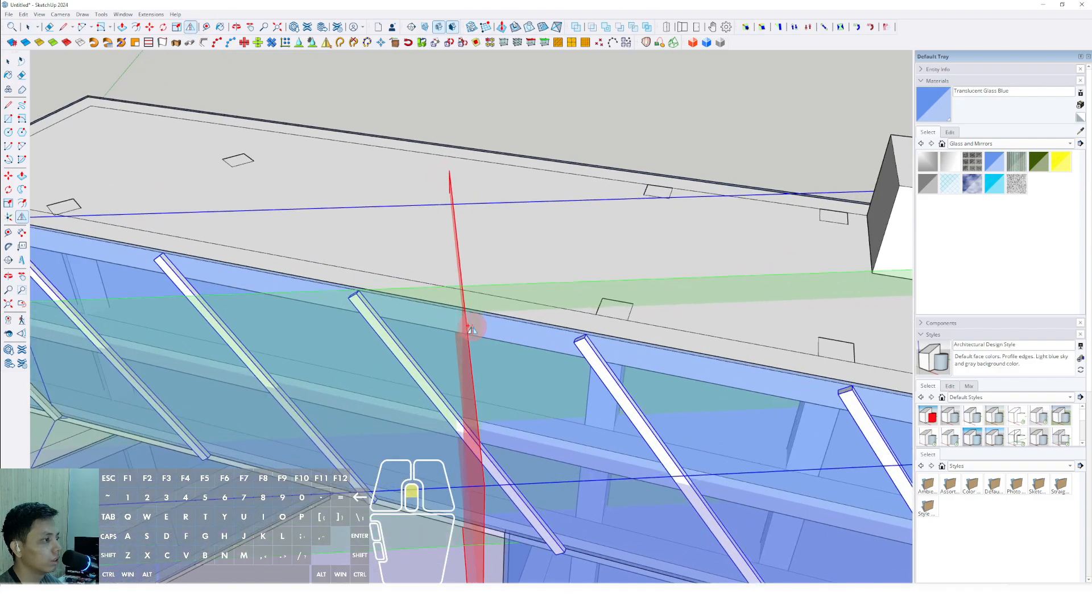
scroll(463, 335, down, 10)
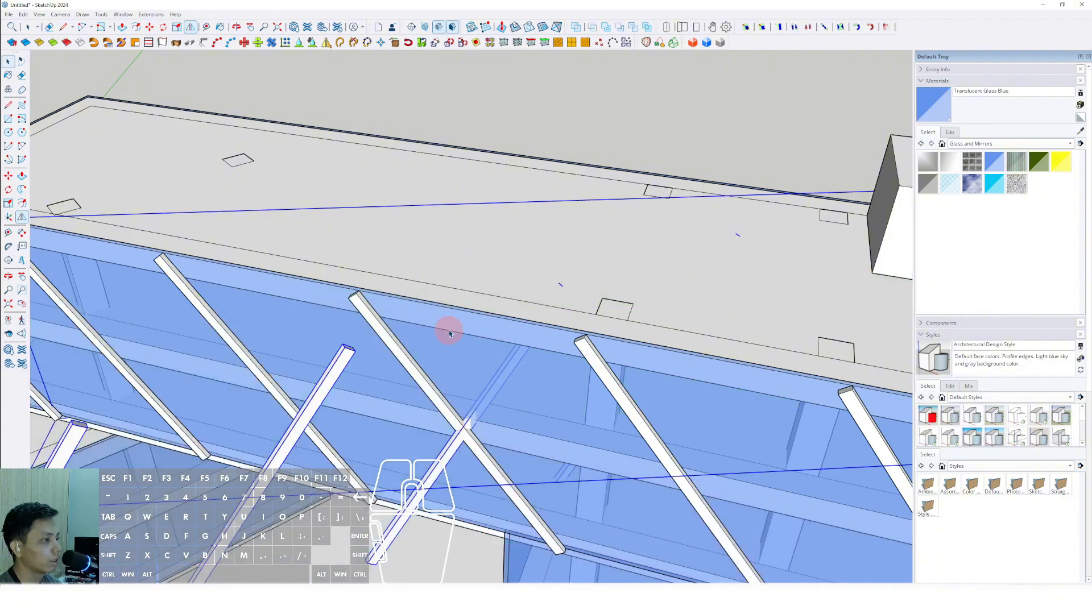
Move the mirrored beam group by its end beam's foot onto the upper volume's top corner at the overhanging end.
scroll(394, 383, up, 10)
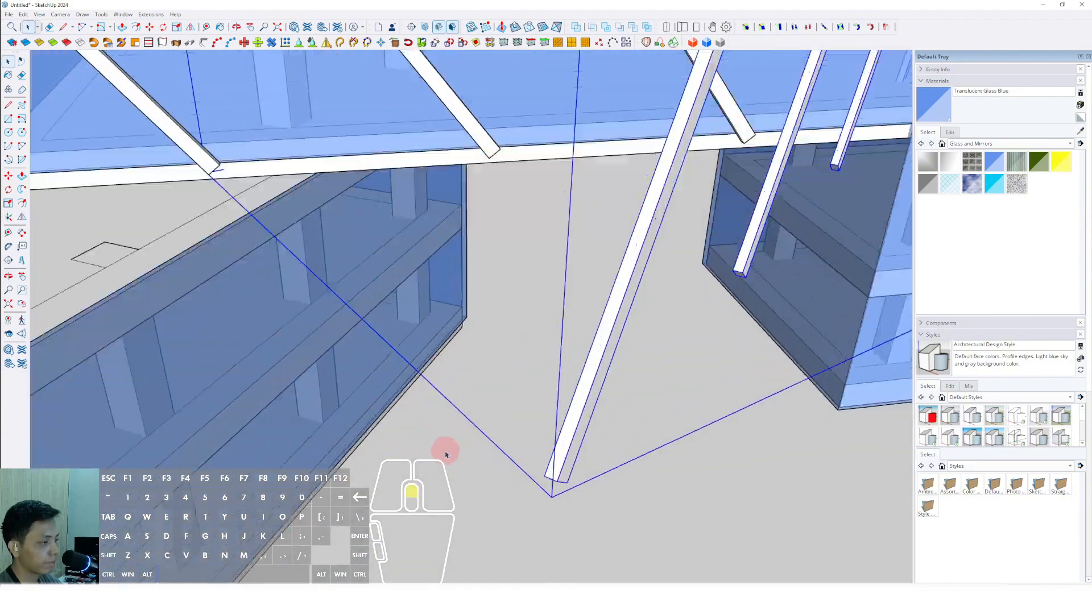
scroll(445, 453, up, 2)
key(m)
click(576, 481)
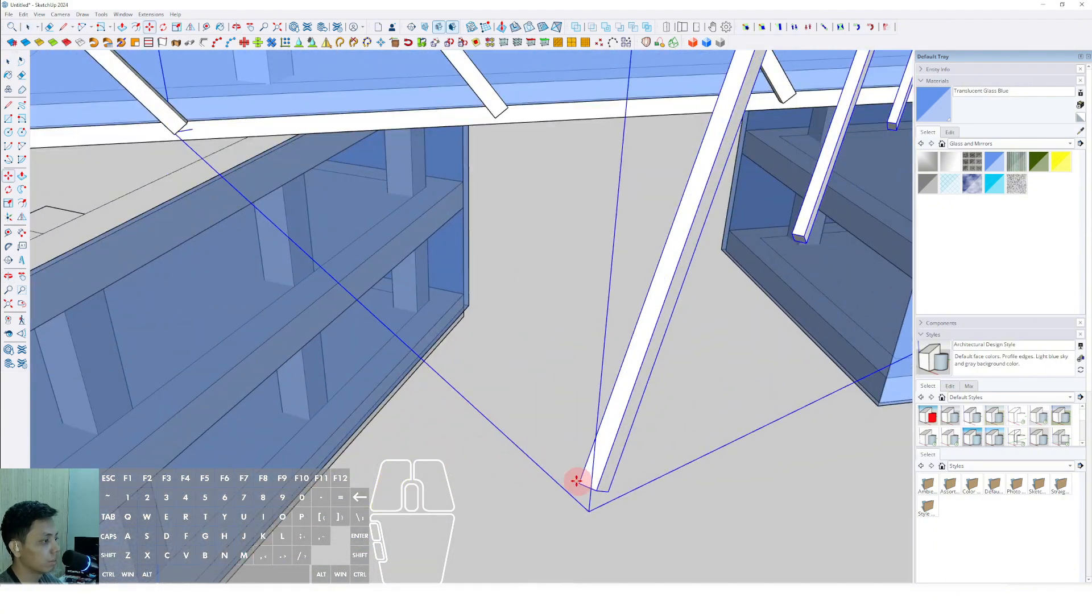
scroll(466, 369, down, 3)
middle_drag(369, 292, 455, 301)
shift+middle_drag(455, 302, 498, 389)
scroll(448, 274, up, 5)
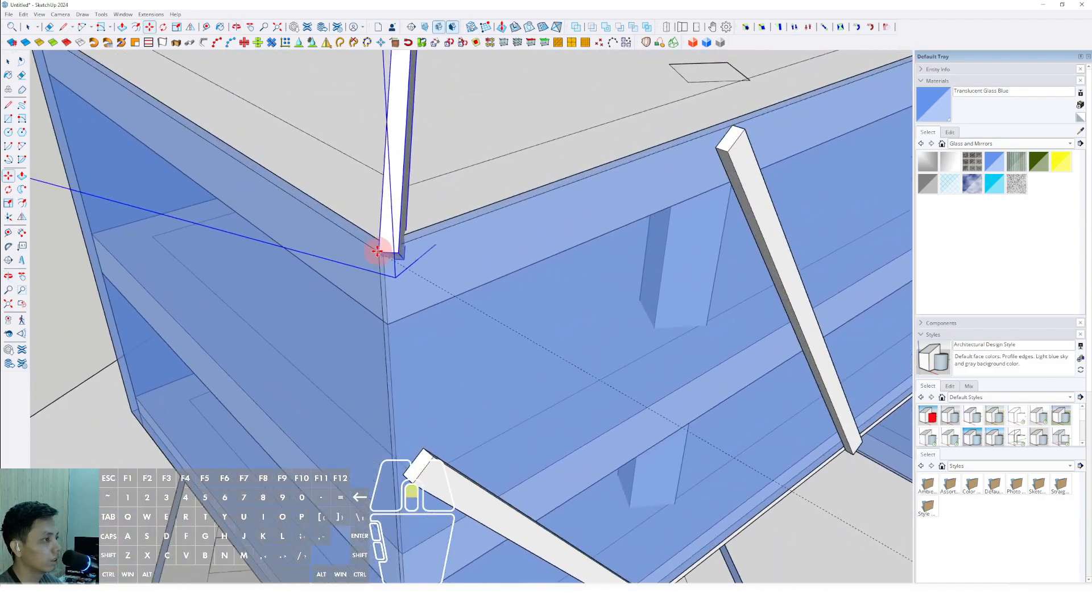
click(380, 254)
Rotate the mirrored beam group about the top corner to align it with the facade's top edge.
key(space)
scroll(379, 255, up, 2)
middle_drag(380, 255, 741, 297)
key(q)
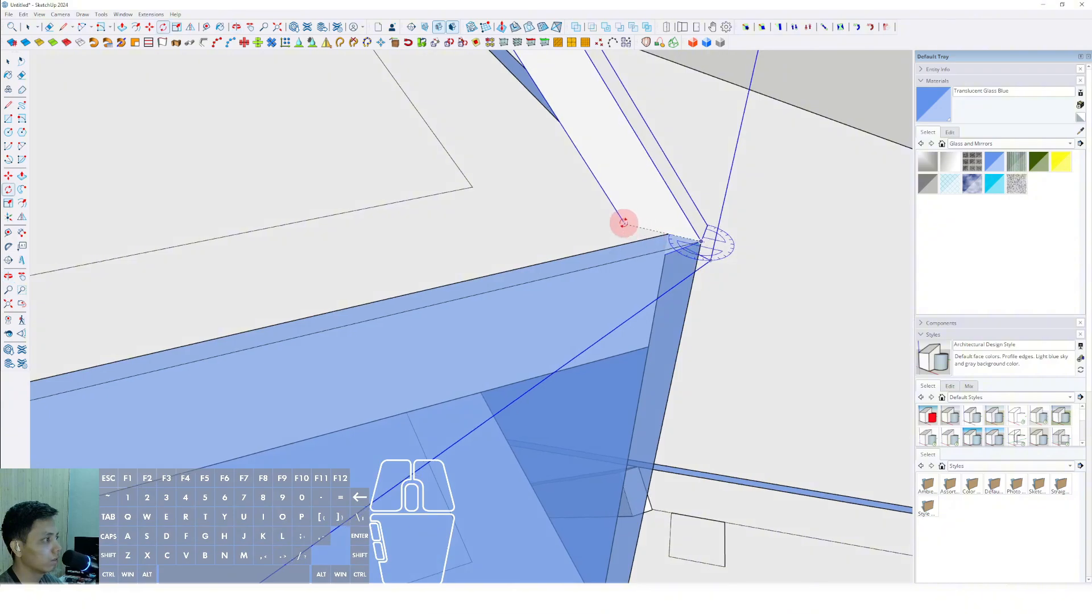
click(623, 222)
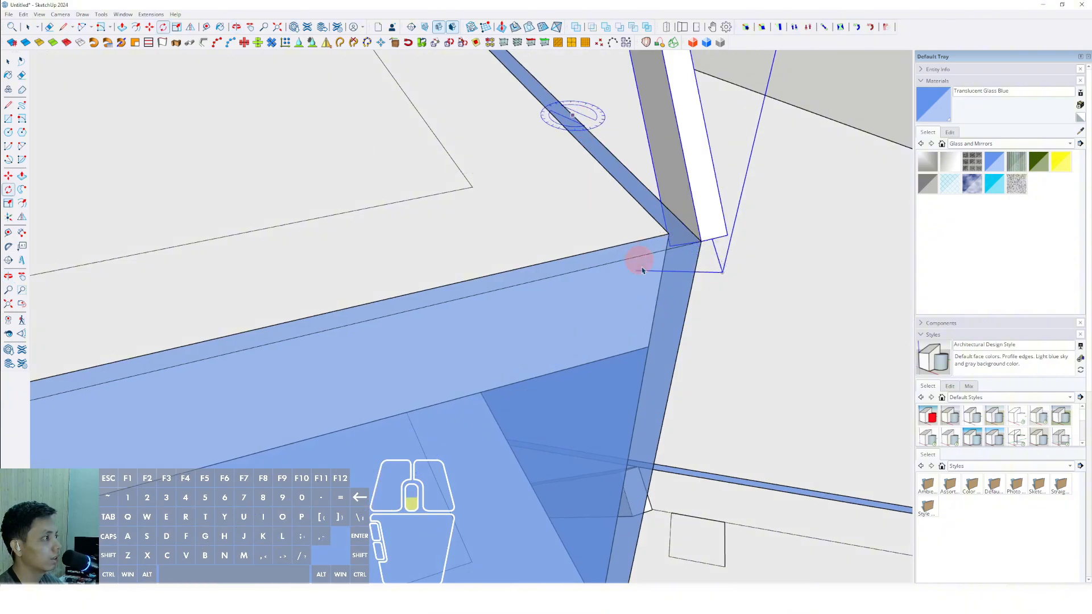
scroll(641, 269, down, 5)
middle_drag(642, 269, 614, 432)
key(space)
scroll(382, 248, up, 2)
Move the mirrored beam group straight down until its beam feet rest on the upper facade's bottom edge, crossing the original beams.
middle_drag(383, 248, 402, 228)
scroll(402, 228, up, 1)
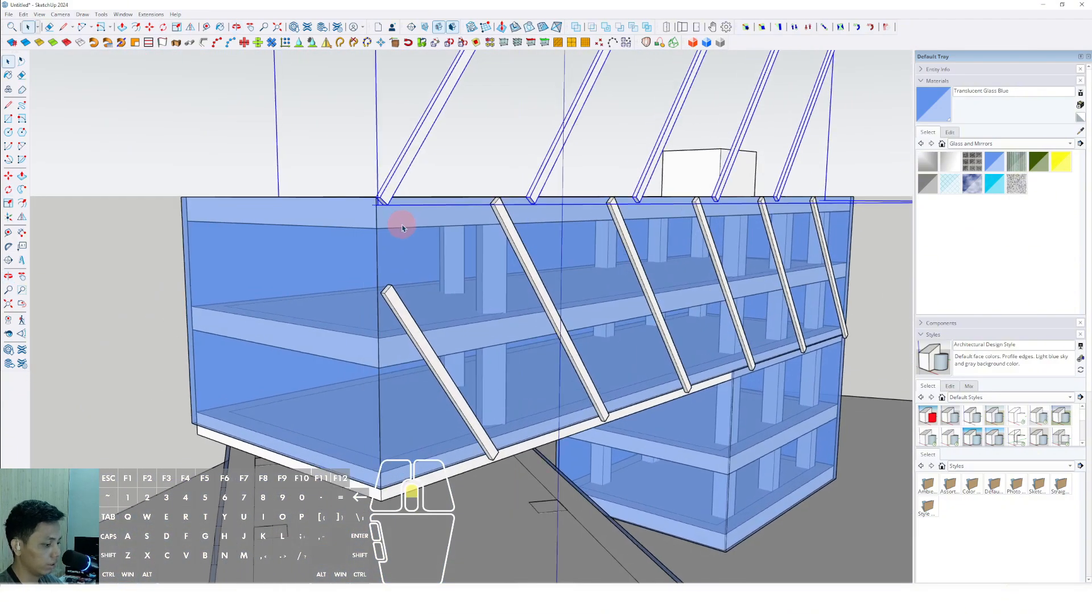
scroll(402, 228, up, 1)
key(m)
click(387, 200)
shift+scroll(385, 227, down, 2)
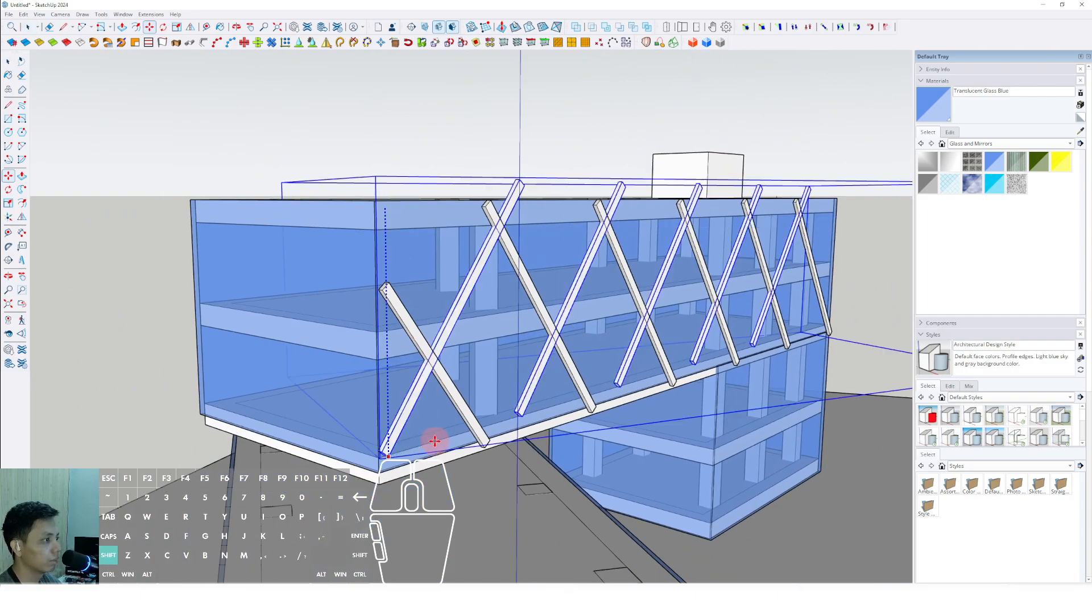
shift+click(483, 446)
key(space)
scroll(563, 387, down, 2)
middle_drag(569, 384, 566, 382)
middle_drag(509, 346, 374, 304)
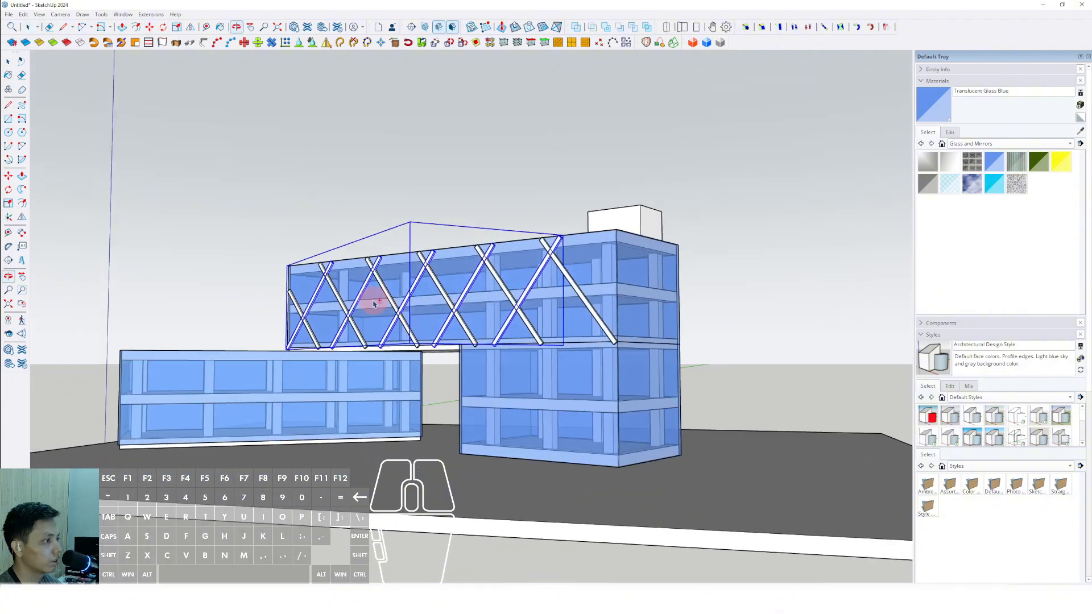
Copy the mirrored beam group half a beam spacing along the facade's top edge toward the rooftop-box end.
scroll(570, 327, down, 3)
scroll(480, 305, up, 5)
middle_drag(480, 304, 548, 317)
scroll(470, 348, up, 4)
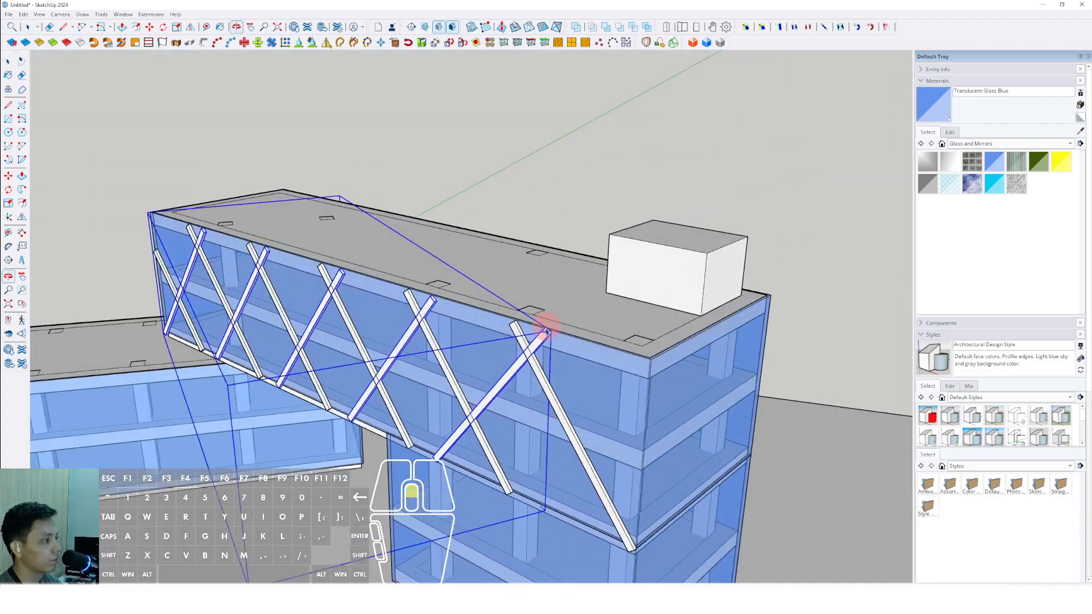
scroll(562, 347, up, 3)
scroll(577, 364, up, 2)
key(m)
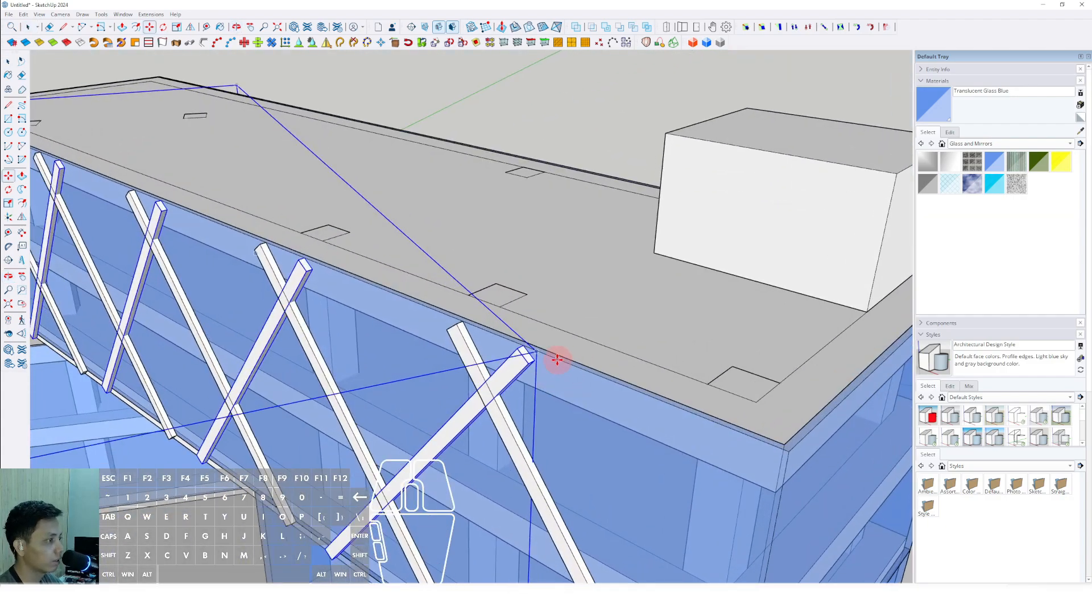
middle_drag(574, 370, 619, 377)
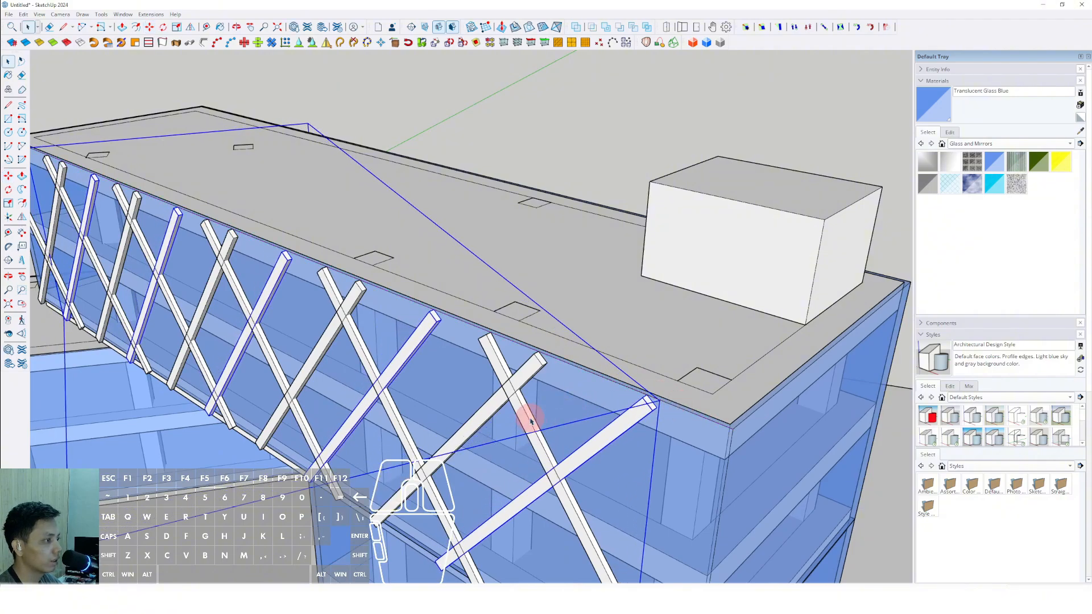
Copy the original beam group half a beam spacing along the facade's top edge toward the overhanging end.
scroll(530, 421, up, 4)
key(m)
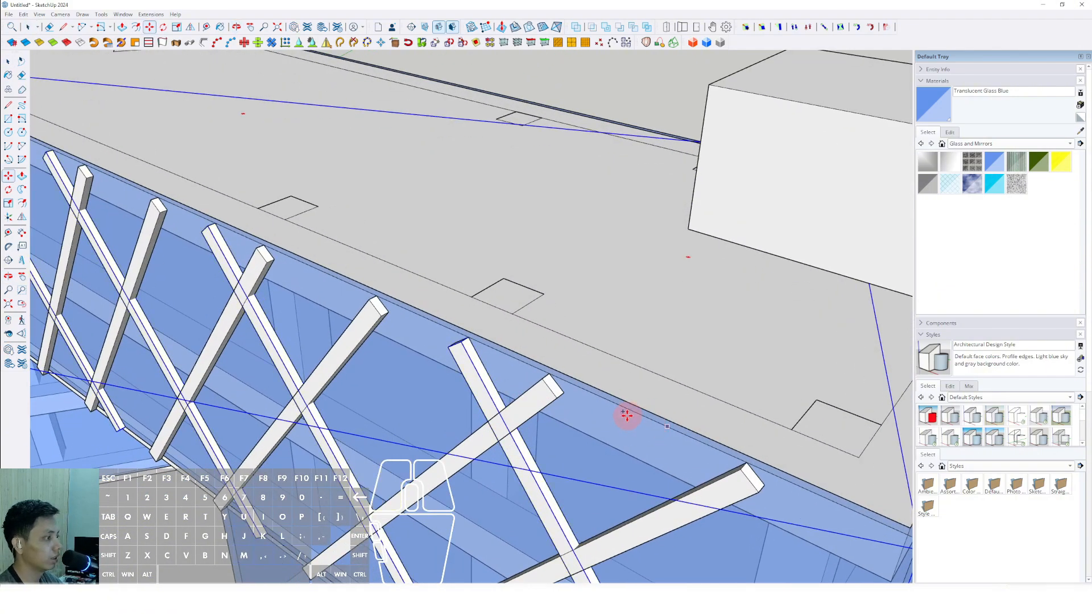
scroll(624, 408, down, 3)
scroll(589, 390, down, 3)
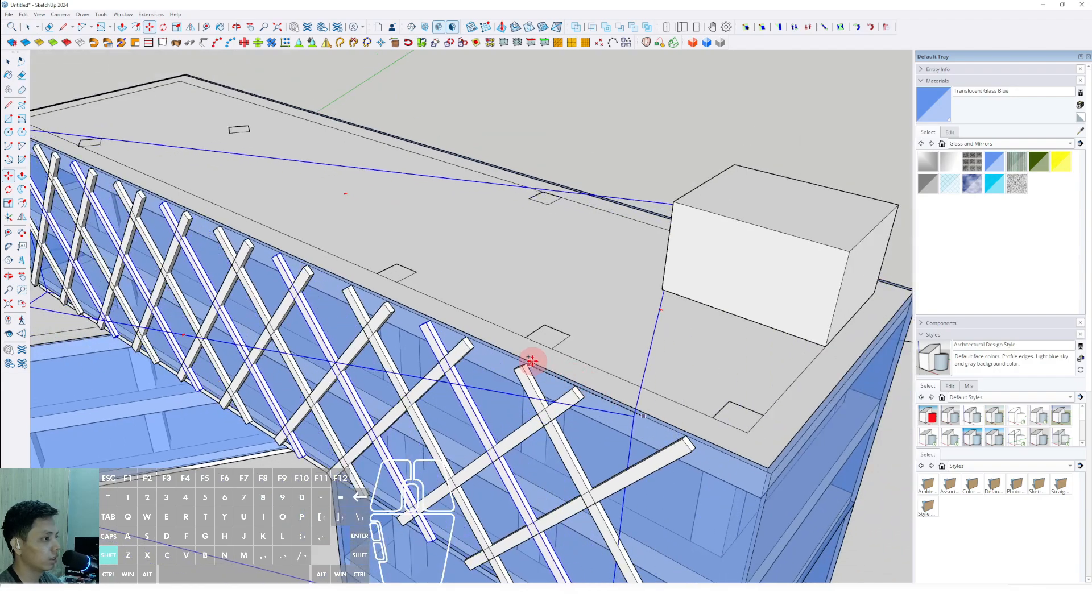
scroll(529, 392, down, 5)
Inside the original beam group, copy its end beam half a beam spacing toward the facade corner by the rooftop box.
middle_drag(537, 424, 354, 289)
scroll(519, 309, up, 5)
scroll(517, 310, down, 2)
double_click(509, 415)
click(506, 414)
scroll(384, 281, up, 3)
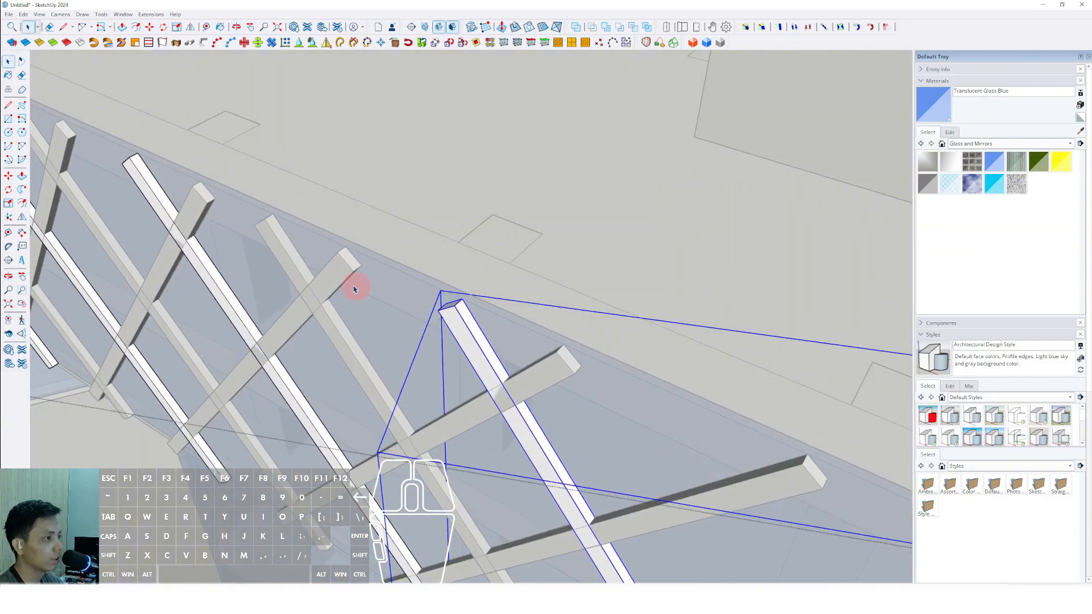
click(456, 307)
scroll(461, 316, down, 5)
shift+middle_drag(462, 317, 494, 351)
Inside the mirrored beam group, copy its end beam half a beam spacing toward the facade corner by the rooftop box.
click(563, 343)
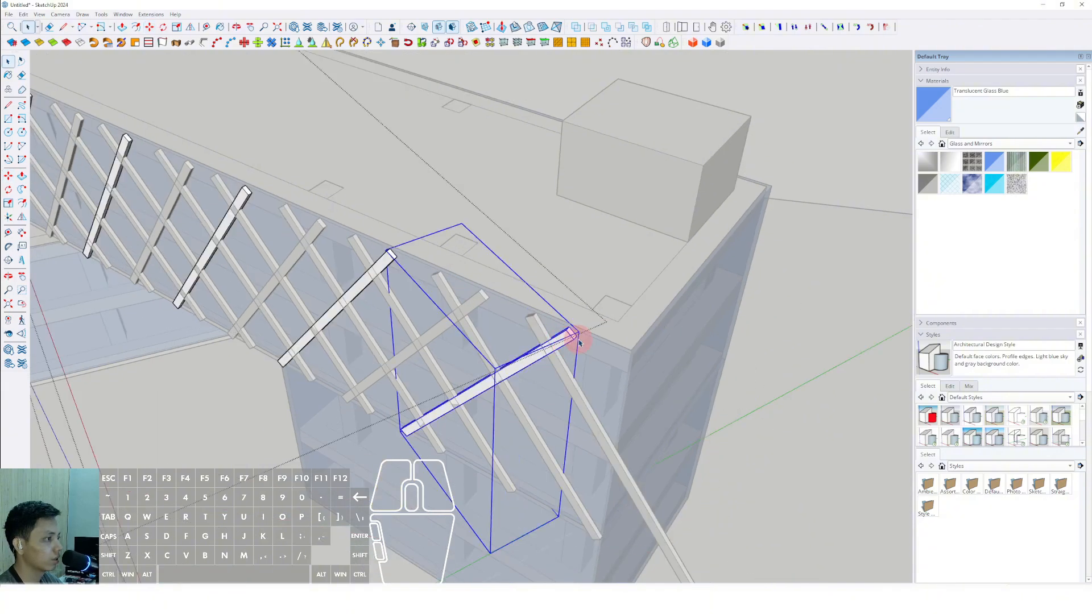
scroll(495, 317, up, 3)
key(m)
scroll(498, 300, up, 1)
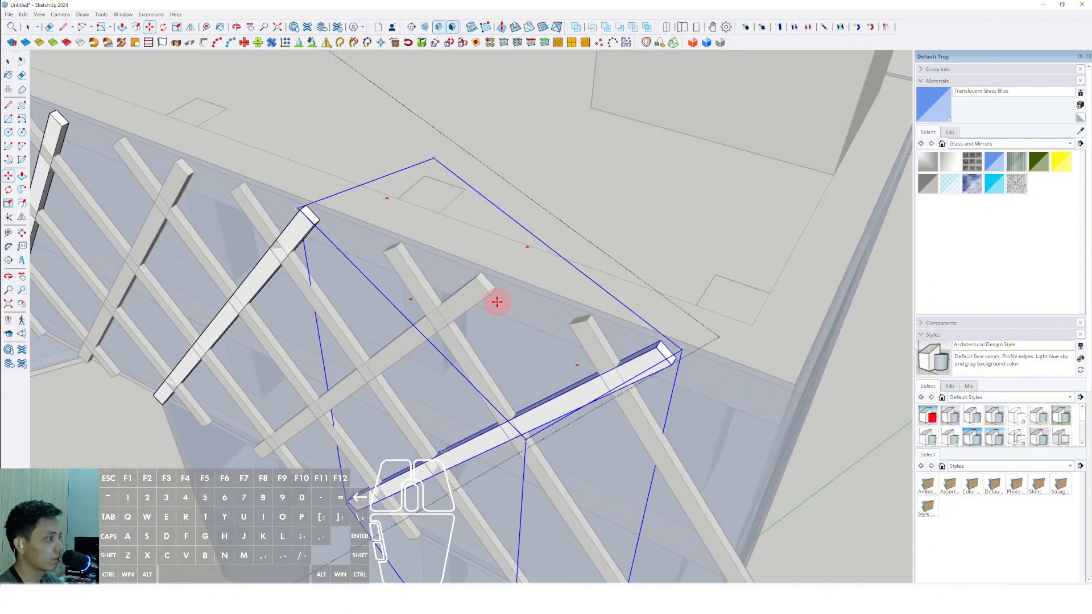
click(476, 279)
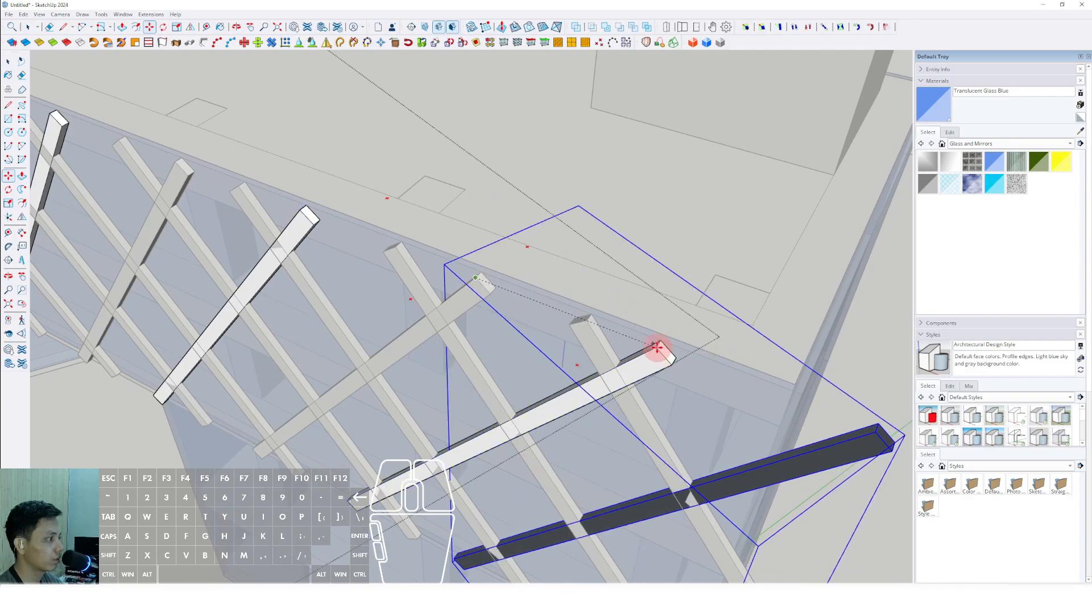
click(657, 347)
scroll(610, 361, down, 5)
key(space)
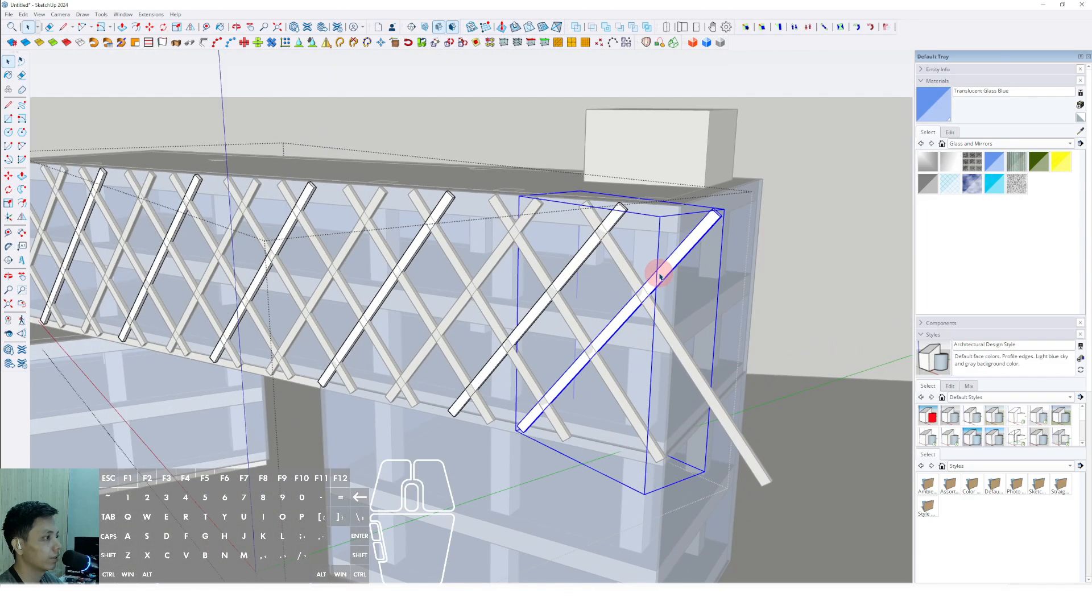
Make the copied mirrored end beam unique and shorten its upper end to the facade corner with Push/Pull.
middle_drag(659, 275, 694, 236)
right_click(702, 233)
click(723, 292)
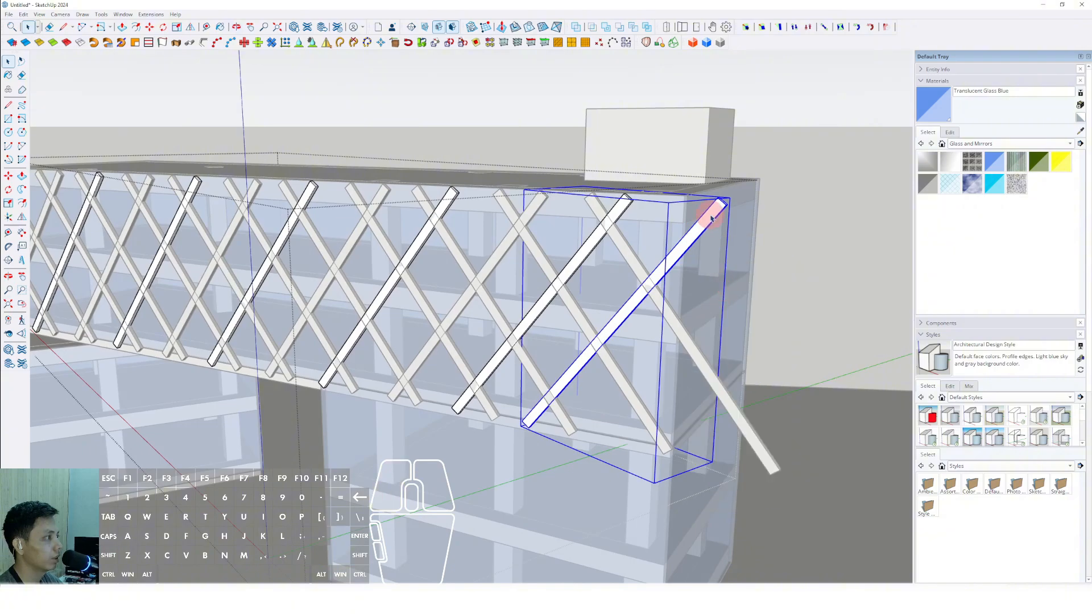
double_click(712, 217)
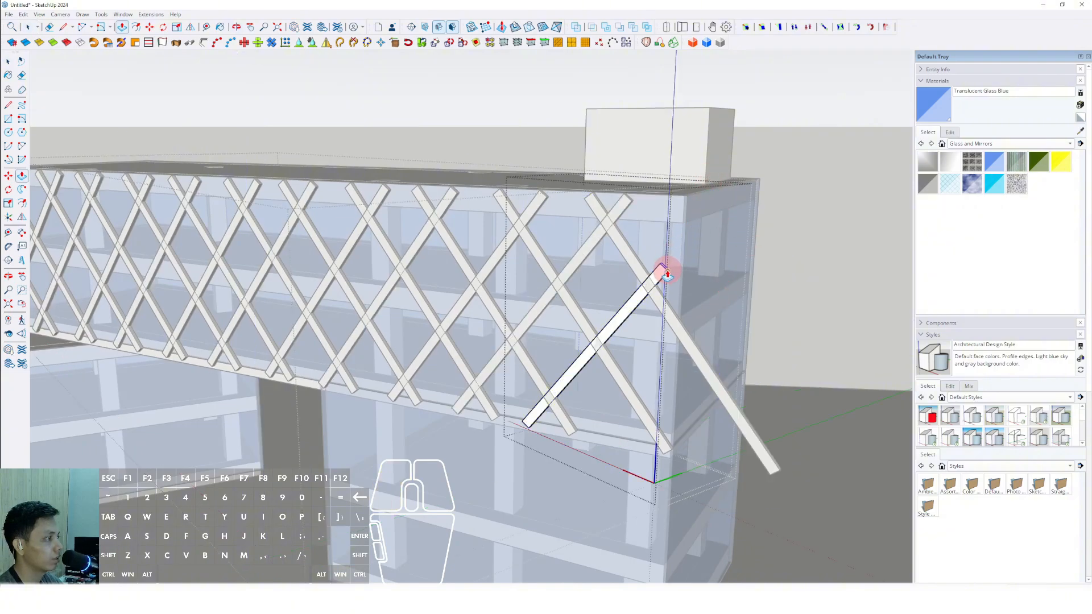
key(space)
Make the opposing end beam that overshoots the corner unique and shorten its lower end to the facade corner with Push/Pull.
click(739, 435)
right_click(742, 435)
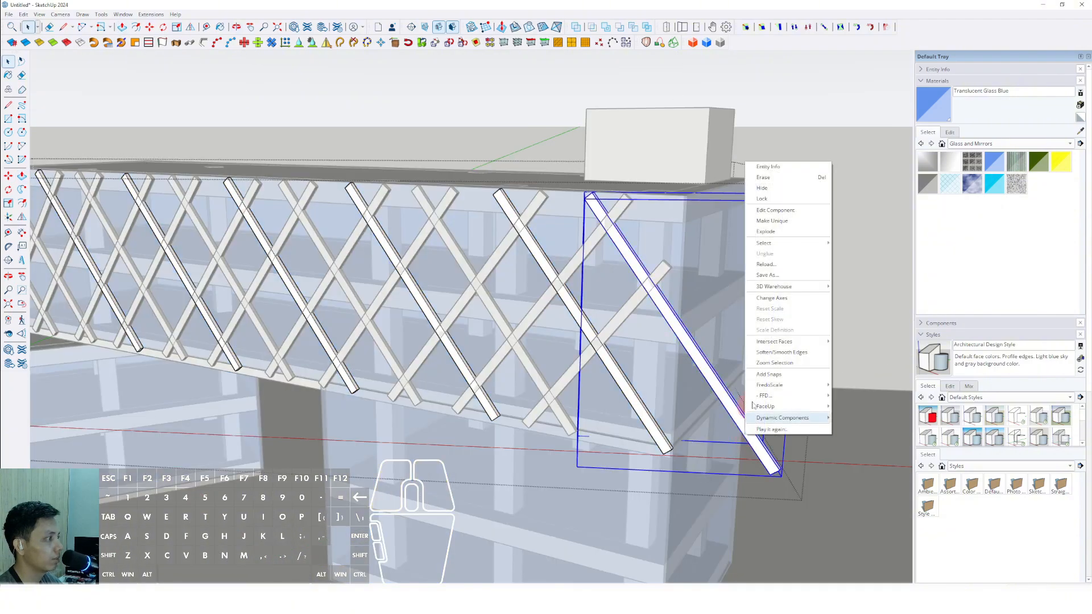
click(773, 278)
double_click(771, 469)
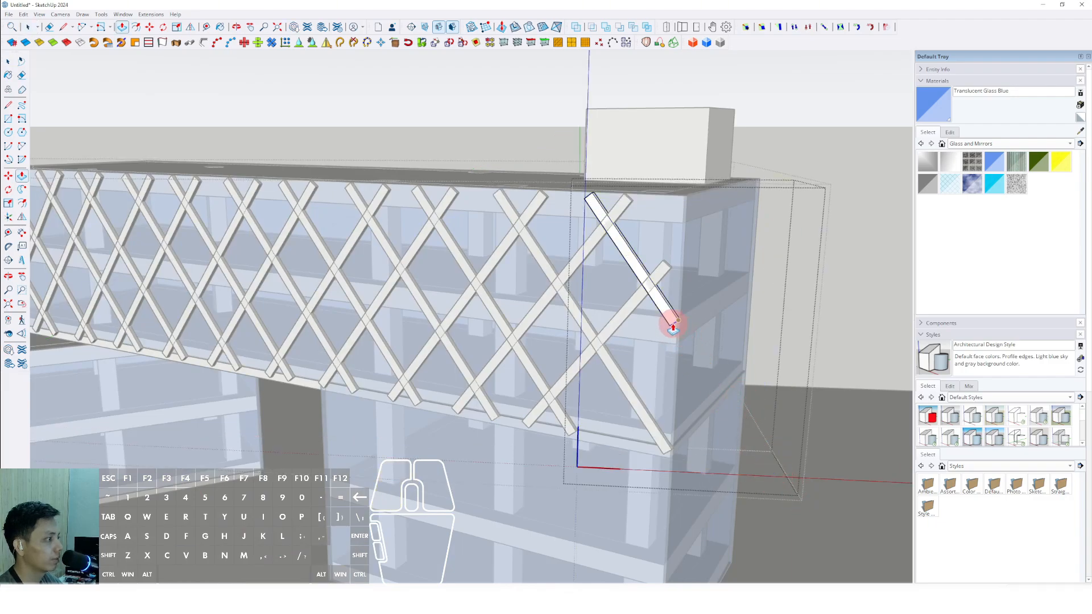
scroll(682, 318, down, 6)
key(space)
click(825, 208)
Draw a rectangle over the whole braced upper facade, from its top corner by the rooftop box to the opposite bottom corner.
shift+middle_drag(829, 207, 582, 321)
scroll(585, 324, up, 3)
scroll(672, 405, up, 3)
middle_drag(677, 407, 655, 415)
scroll(711, 322, down, 5)
scroll(794, 234, up, 2)
key(r)
click(826, 167)
middle_drag(826, 168, 457, 334)
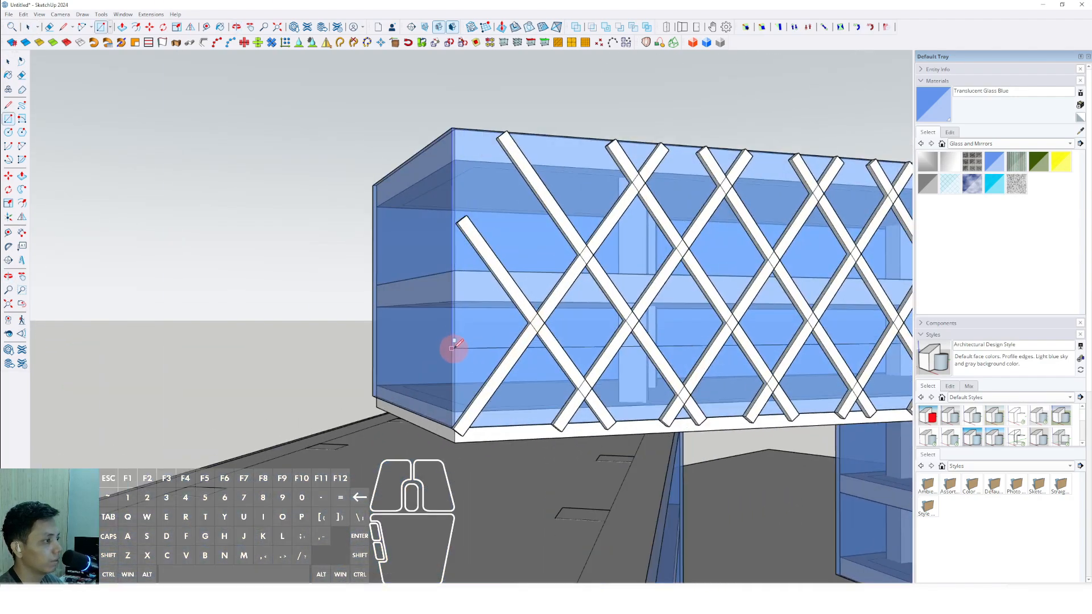
scroll(453, 346, up, 2)
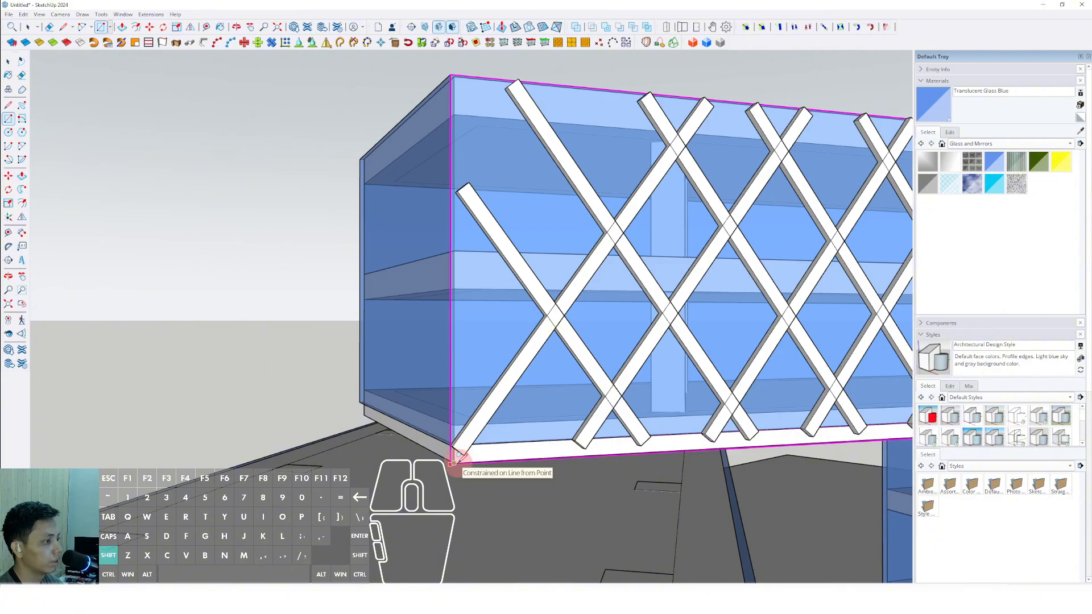
click(454, 461)
Offset the facade rectangle's edges inward and delete the inner face, leaving a border frame.
scroll(448, 306, up, 2)
key(f)
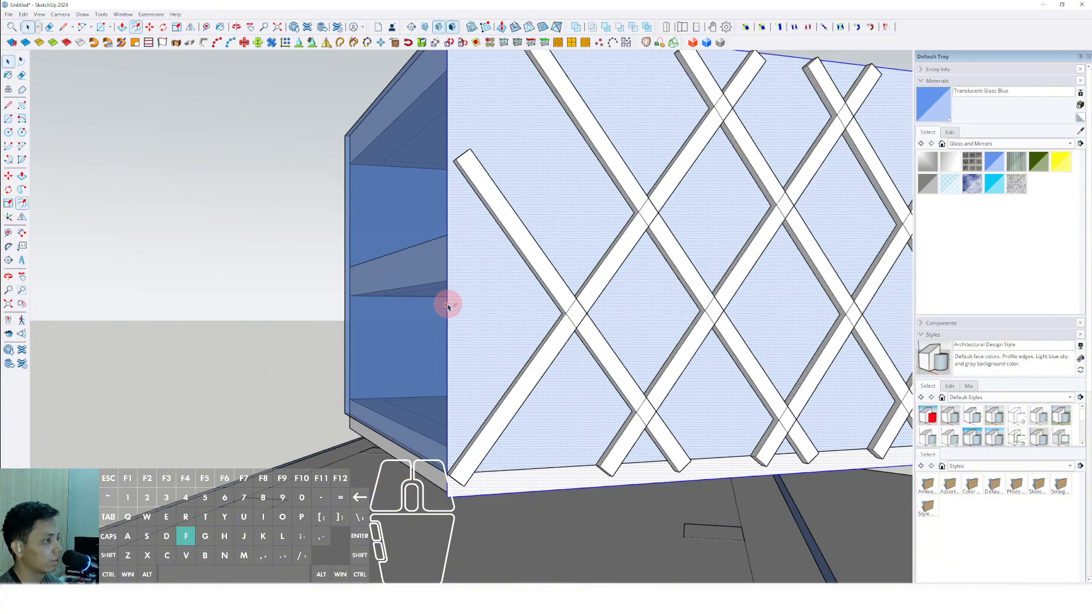
click(448, 295)
scroll(456, 299, down, 1)
click(479, 294)
key(space)
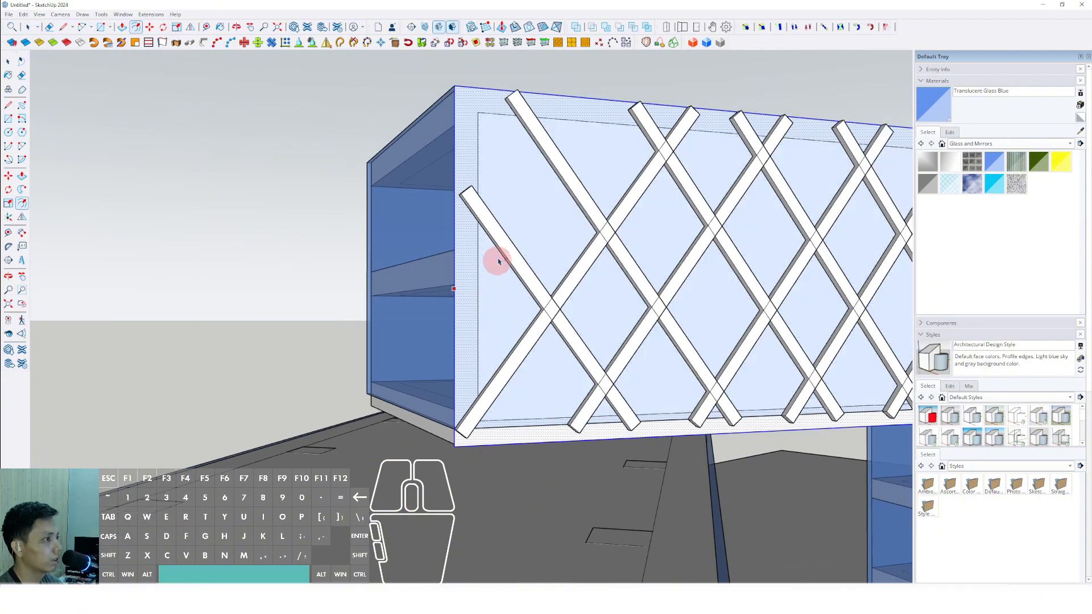
click(497, 257)
key(shift+e)
Push/Pull the border frame outward so it encloses the ends of the diagonal bracing.
middle_drag(479, 181, 500, 318)
key(p)
click(485, 224)
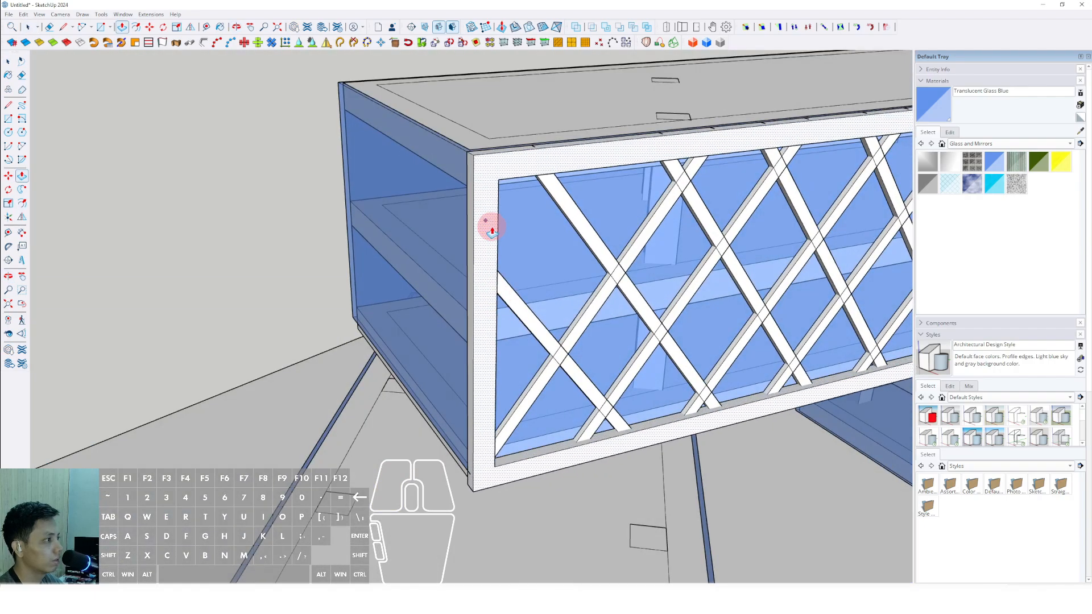
click(495, 229)
scroll(480, 227, down, 3)
Select the whole extruded facade frame and make it a group.
middle_drag(480, 227, 677, 199)
scroll(568, 275, down, 3)
scroll(700, 203, up, 2)
click(699, 203)
right_click(703, 201)
click(728, 280)
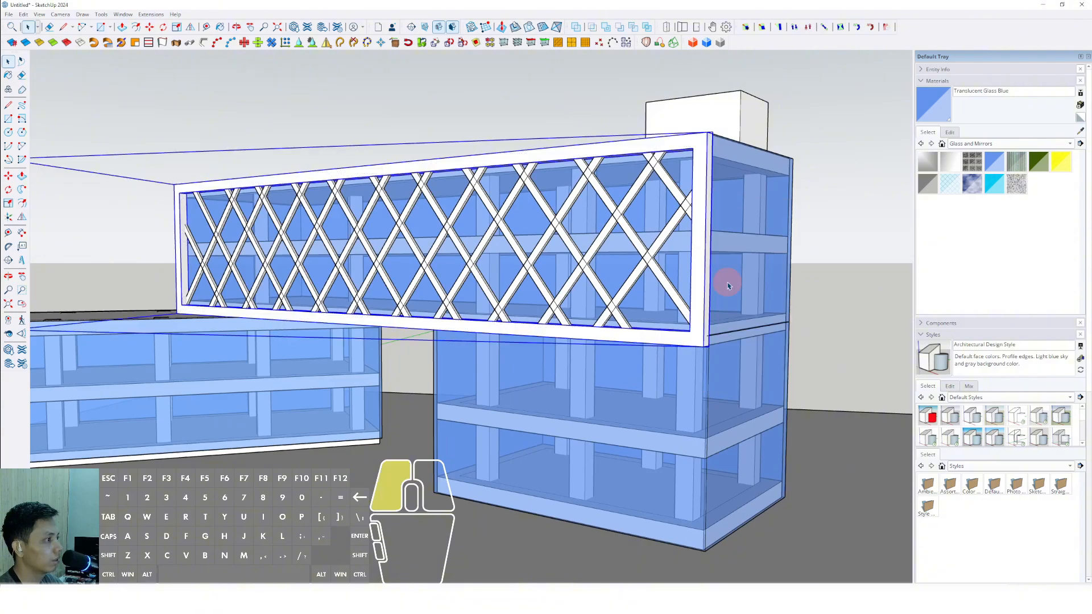
Draw a rectangle along the middle floor slab's front edge on the lower volume beneath the braced facade.
middle_drag(724, 280, 648, 308)
scroll(648, 307, up, 5)
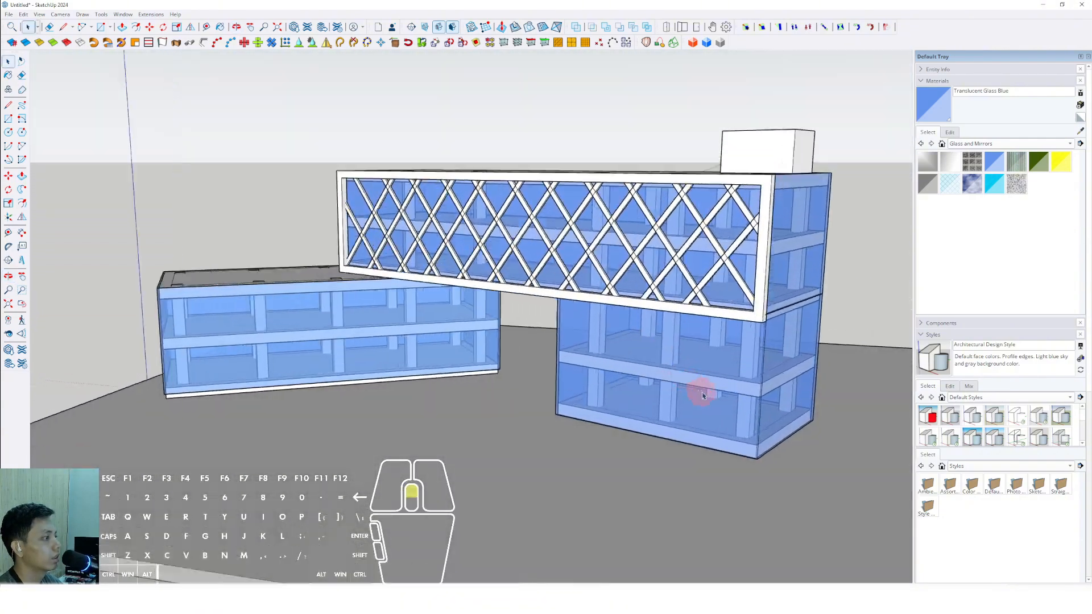
key(r)
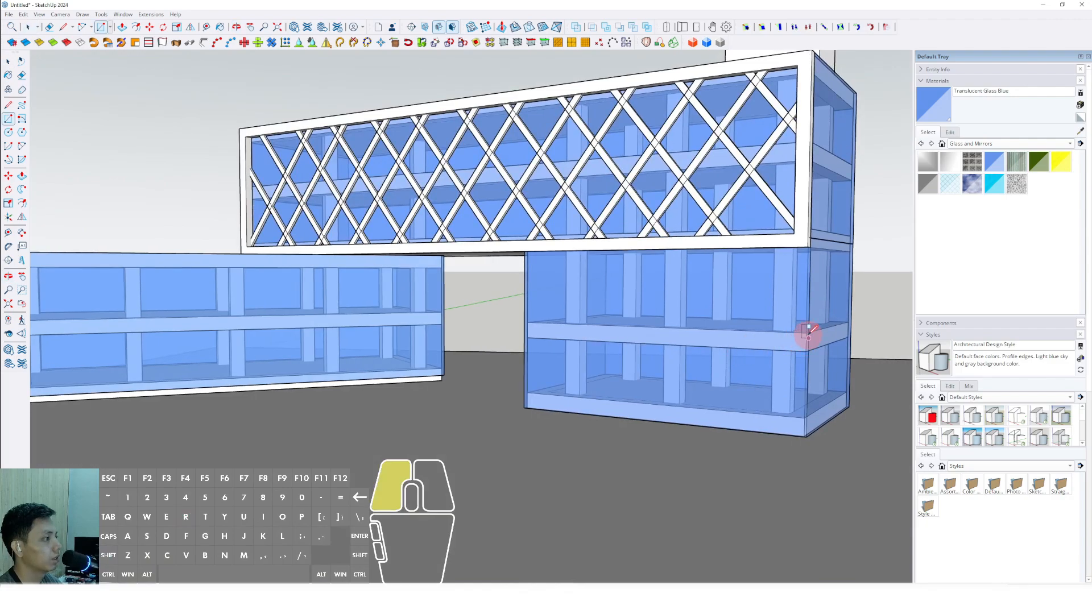
scroll(520, 336, up, 3)
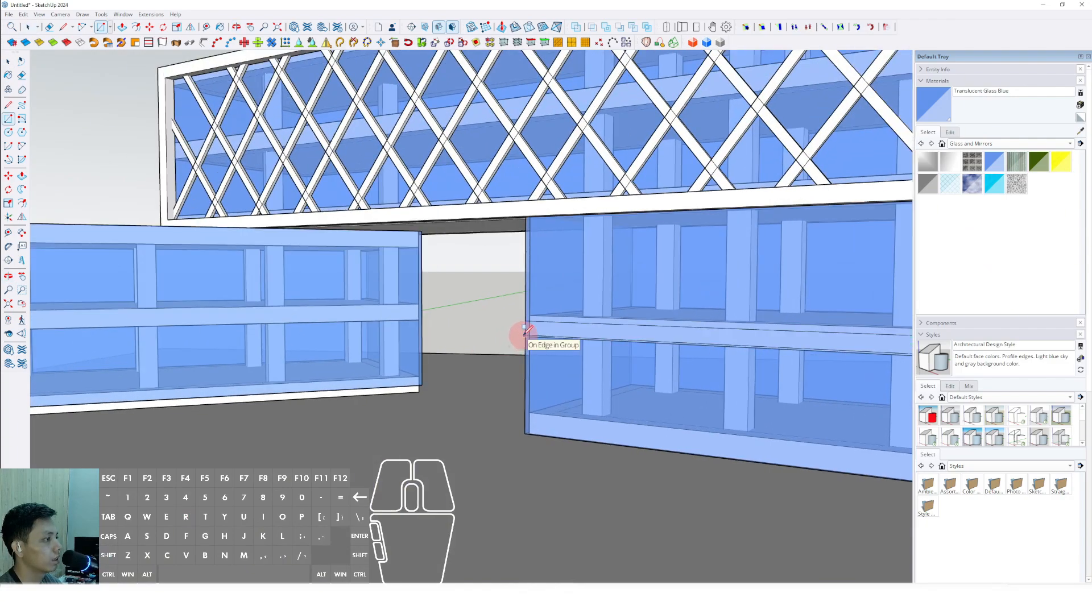
click(521, 333)
key(space)
Push/Pull the slab-edge rectangle far outward from the lower volume to form a projecting canopy slab.
click(548, 331)
key(p)
scroll(543, 327, down, 4)
scroll(543, 330, down, 2)
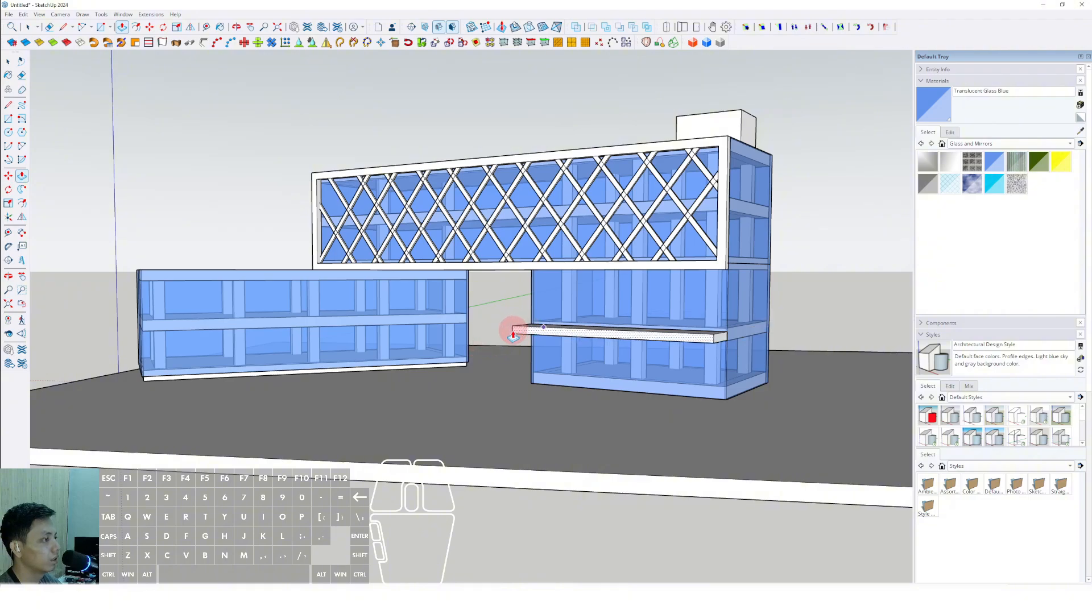
scroll(577, 316, down, 1)
middle_drag(578, 317, 571, 390)
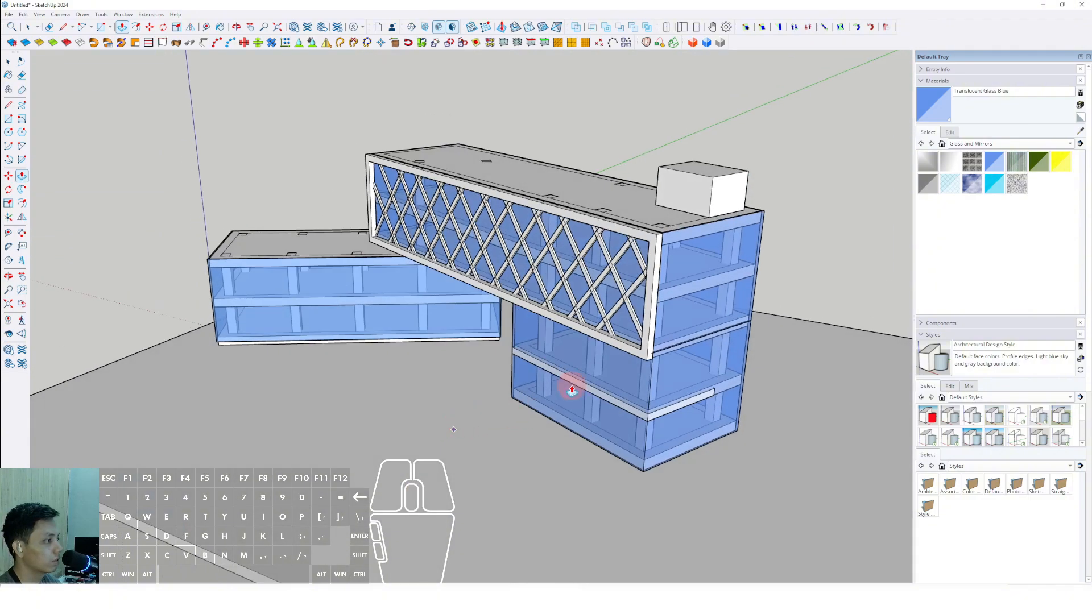
click(560, 381)
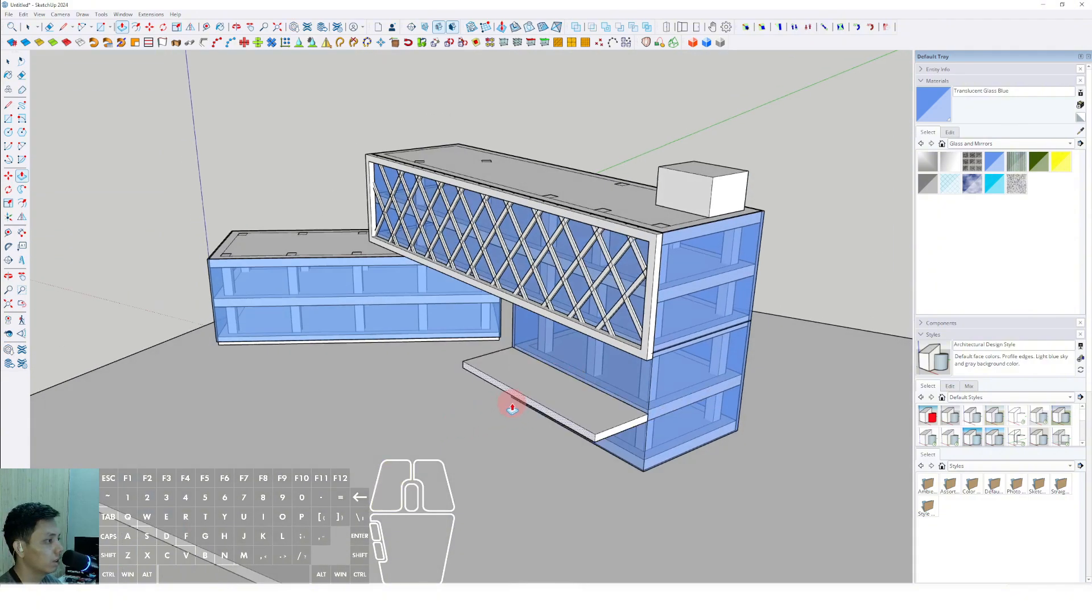
click(509, 516)
scroll(532, 380, down, 1)
Cut the canopy slab's outer edge diagonally so its depth tapers toward the lower volume's outer corner.
middle_drag(531, 380, 558, 450)
scroll(665, 482, up, 3)
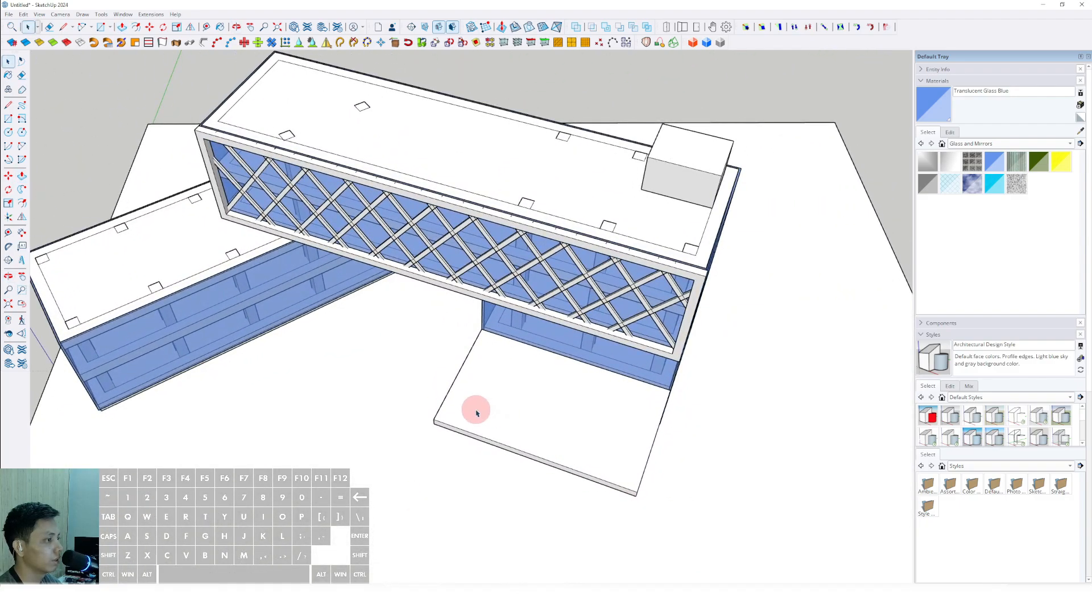
click(663, 417)
middle_drag(662, 417, 553, 426)
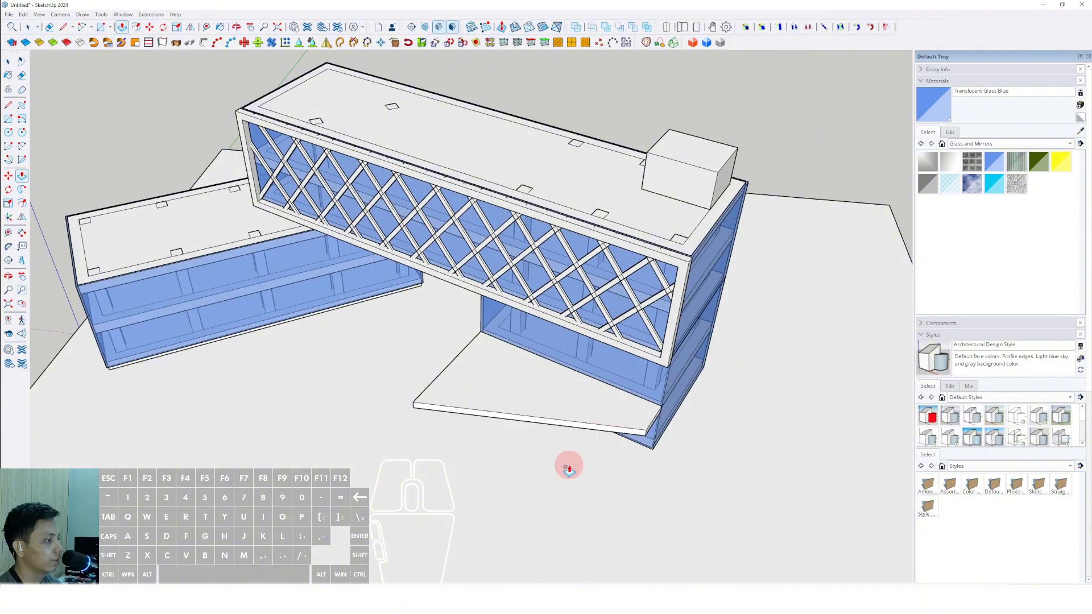
Select all of the tapered canopy slab and make it a group.
middle_drag(568, 462, 546, 317)
scroll(546, 317, up, 5)
right_click(501, 310)
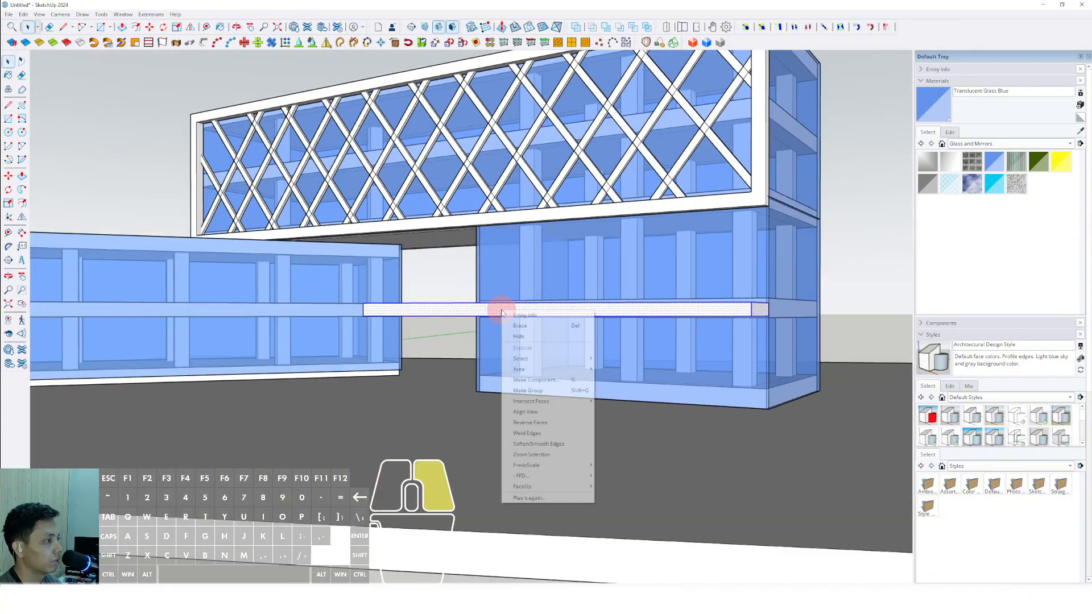
click(540, 390)
Model a round column from the ground up to the canopy's outermost corner and make it a component.
middle_drag(540, 394, 539, 452)
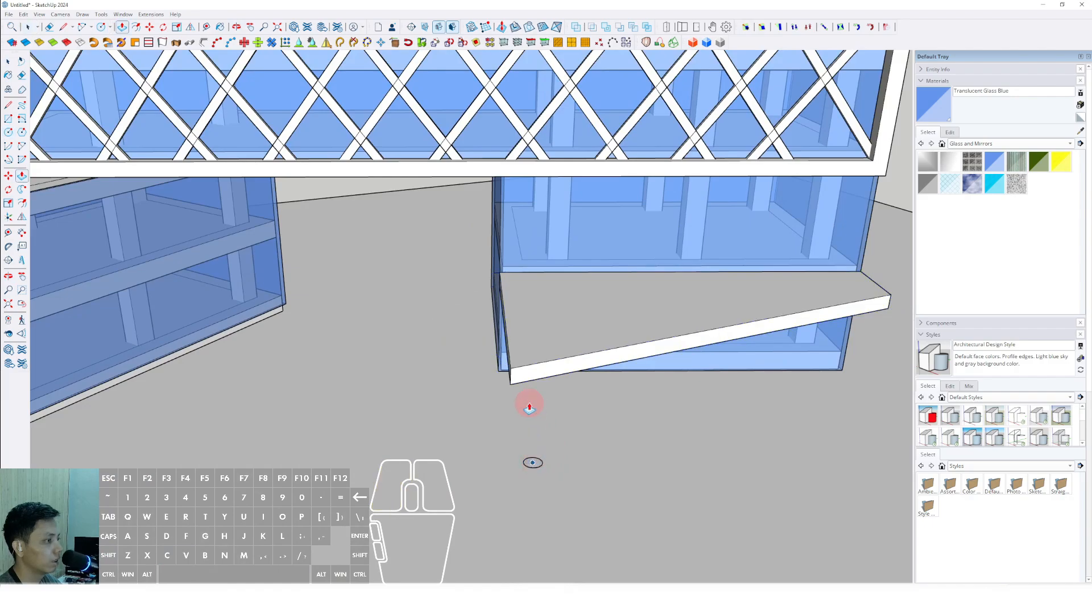
key(space)
middle_drag(511, 388, 535, 408)
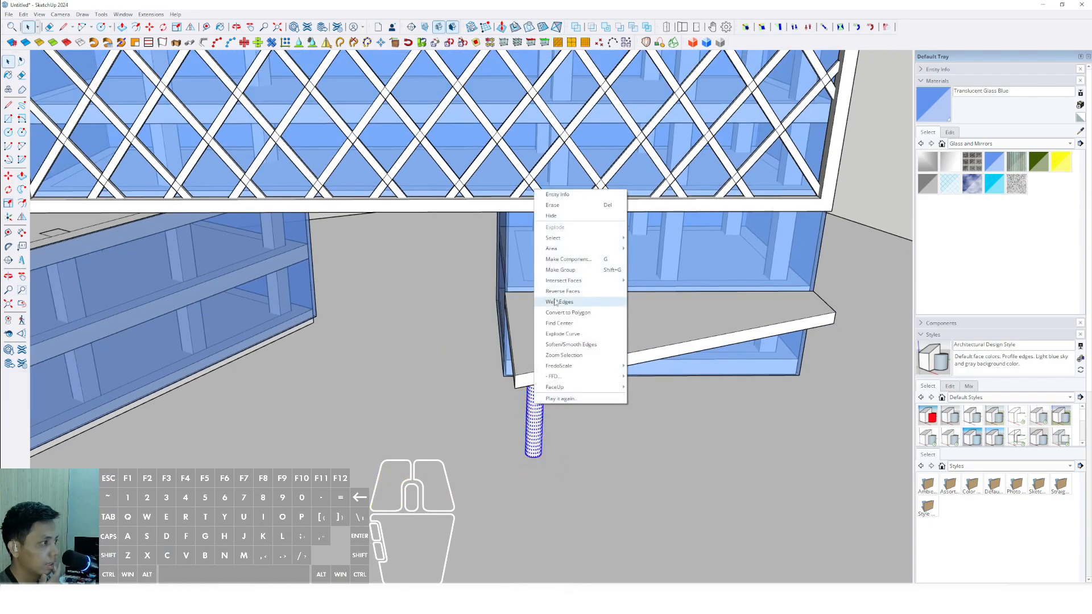
right_click(534, 404)
click(568, 474)
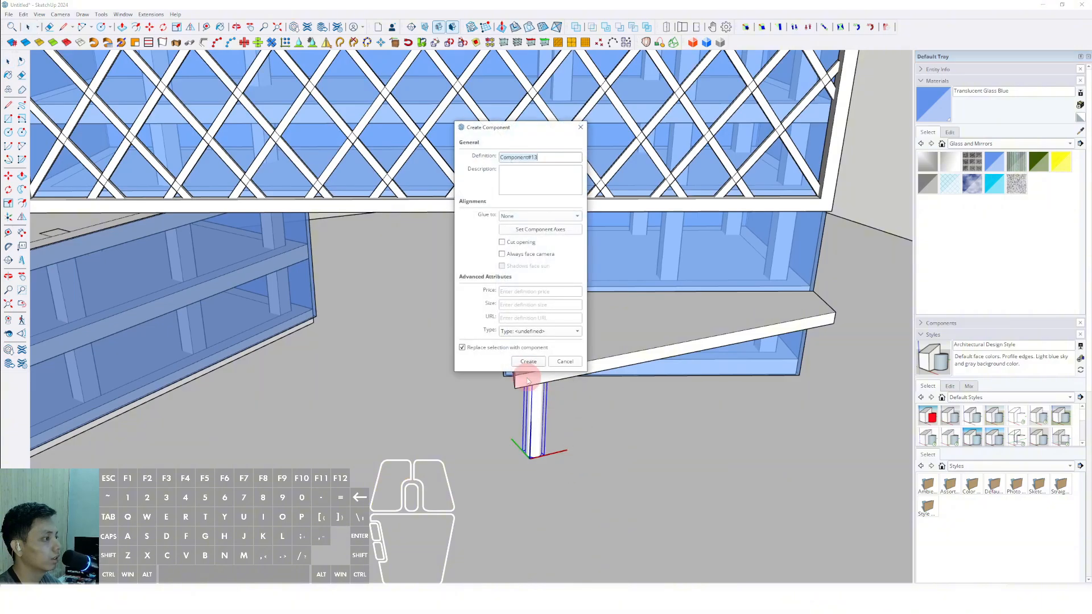
click(524, 369)
Copy the round column along the canopy's outer edge to support the opposite, narrower end.
scroll(524, 369, down, 2)
middle_drag(524, 370, 487, 408)
scroll(546, 409, down, 1)
middle_drag(487, 407, 536, 416)
shift+middle_drag(458, 397, 513, 454)
scroll(638, 392, down, 2)
scroll(513, 453, up, 2)
scroll(514, 454, up, 6)
key(space)
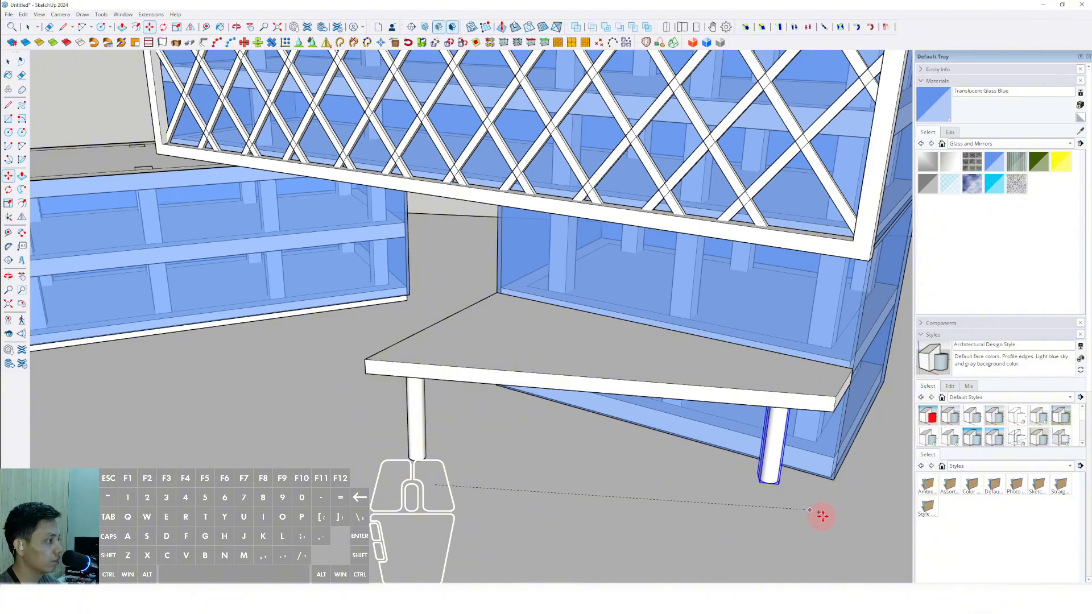
scroll(637, 502, down, 3)
key(space)
Copy the tapered canopy slab straight down to ground level to form an entrance base under the columns.
middle_drag(592, 494, 603, 401)
scroll(601, 407, down, 2)
shift+middle_drag(602, 406, 591, 455)
scroll(592, 456, up, 2)
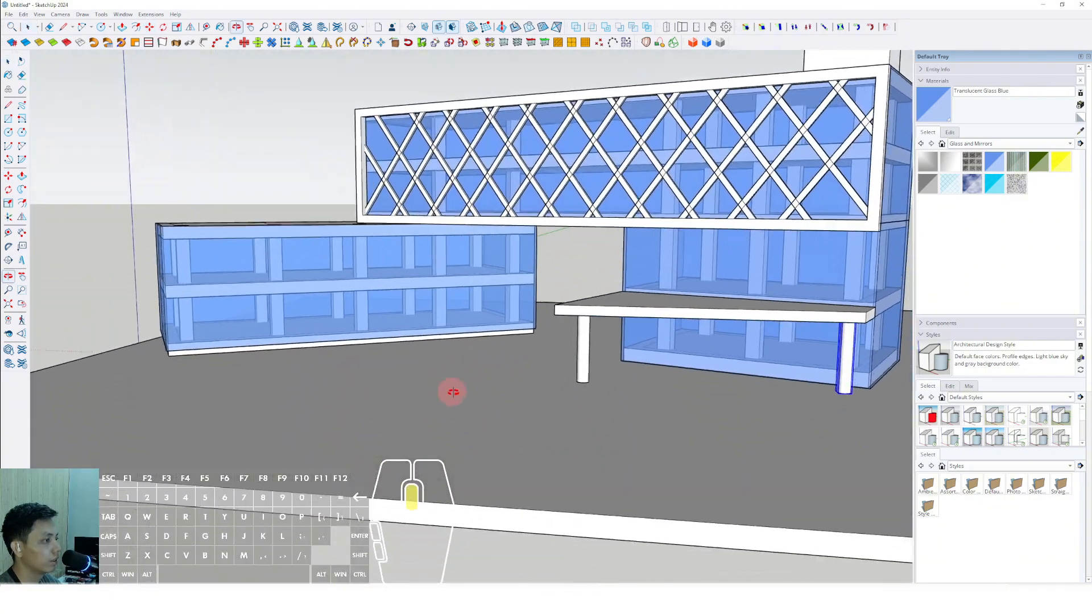
middle_drag(451, 390, 532, 452)
scroll(532, 452, down, 3)
shift+middle_drag(532, 452, 482, 351)
scroll(597, 327, up, 4)
middle_drag(597, 326, 455, 302)
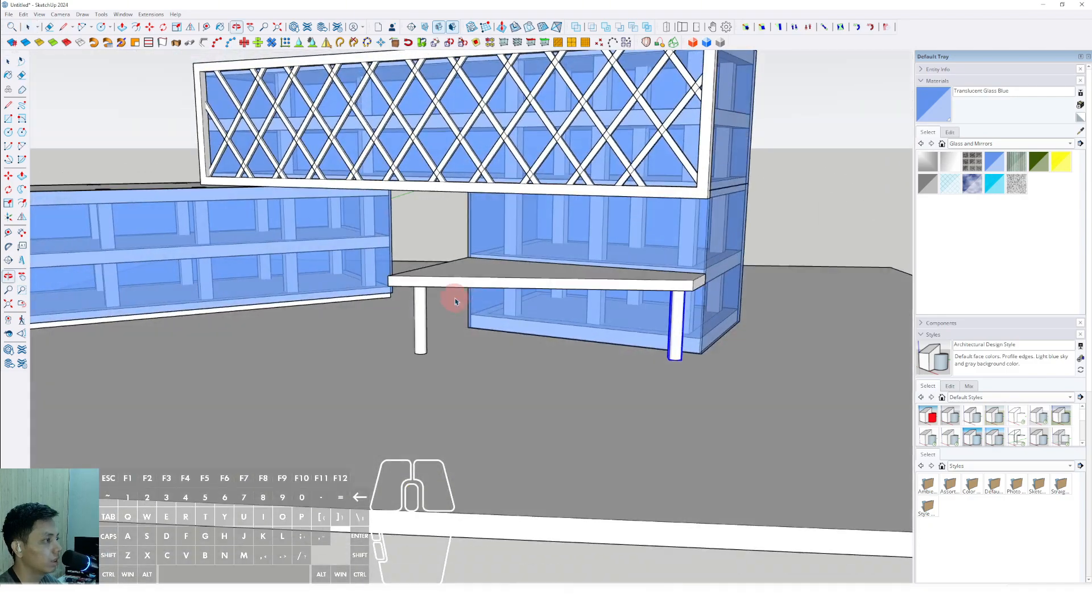
scroll(582, 280, up, 2)
click(583, 281)
middle_drag(582, 280, 497, 277)
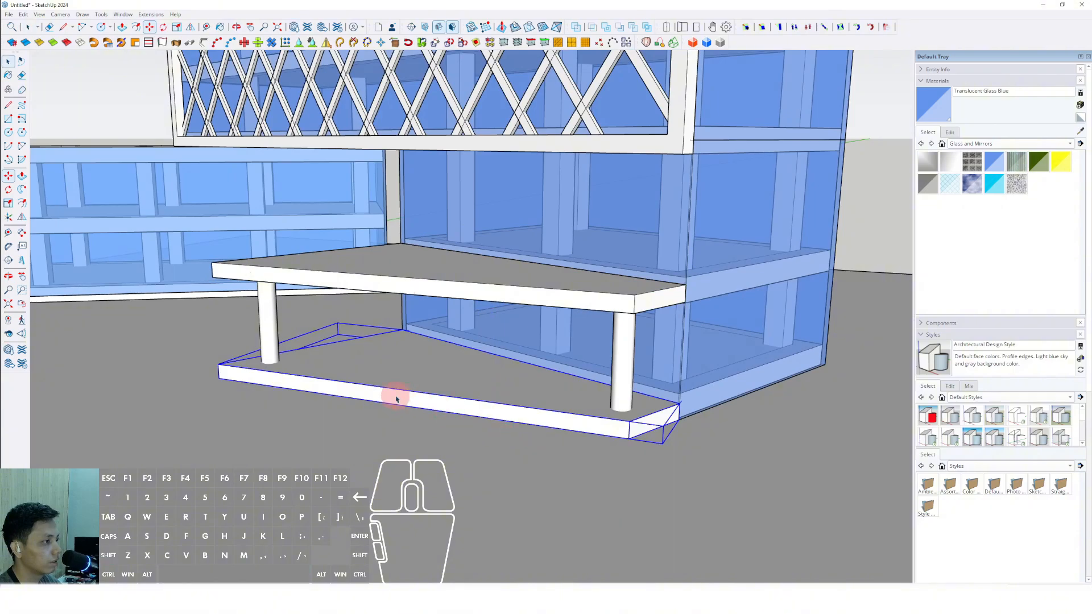
Edit the copied base slab, adjust its thickness by push/pulling its top face, and close the group.
middle_drag(396, 400, 565, 366)
double_click(557, 366)
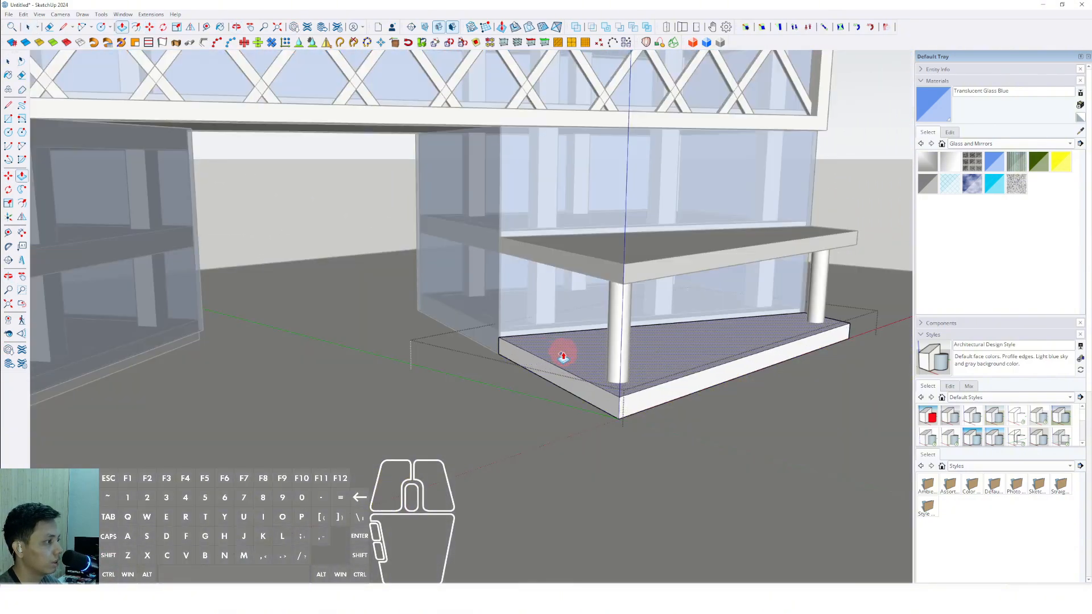
scroll(563, 357, up, 2)
shift+middle_drag(563, 357, 468, 403)
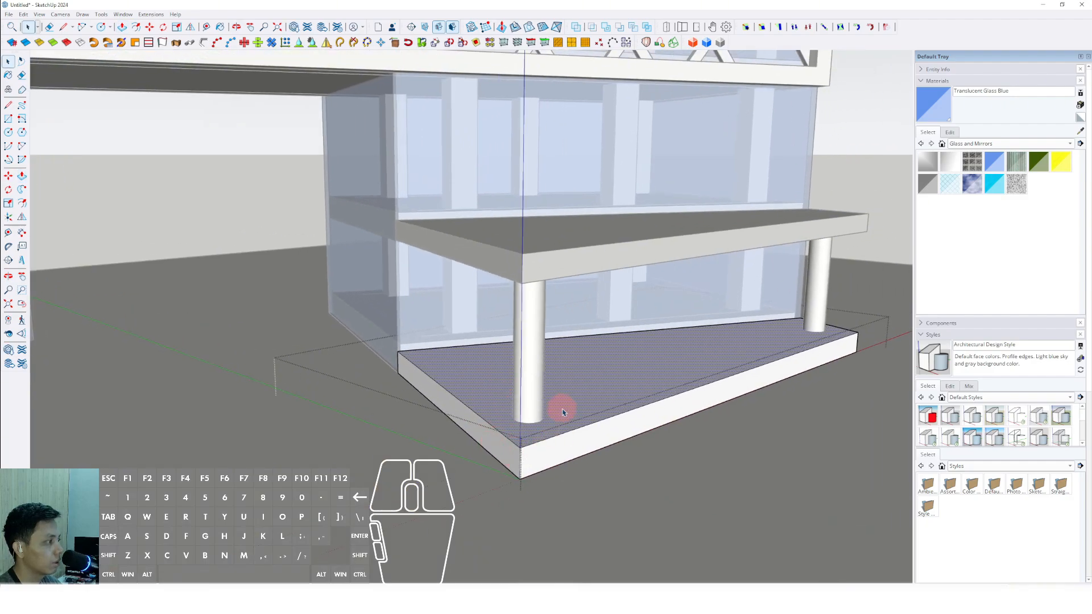
scroll(561, 410, down, 3)
middle_drag(665, 407, 602, 407)
key(space)
scroll(401, 385, up, 4)
middle_drag(426, 421, 318, 405)
scroll(441, 407, down, 3)
middle_drag(682, 407, 546, 420)
scroll(657, 373, down, 2)
scroll(656, 373, down, 3)
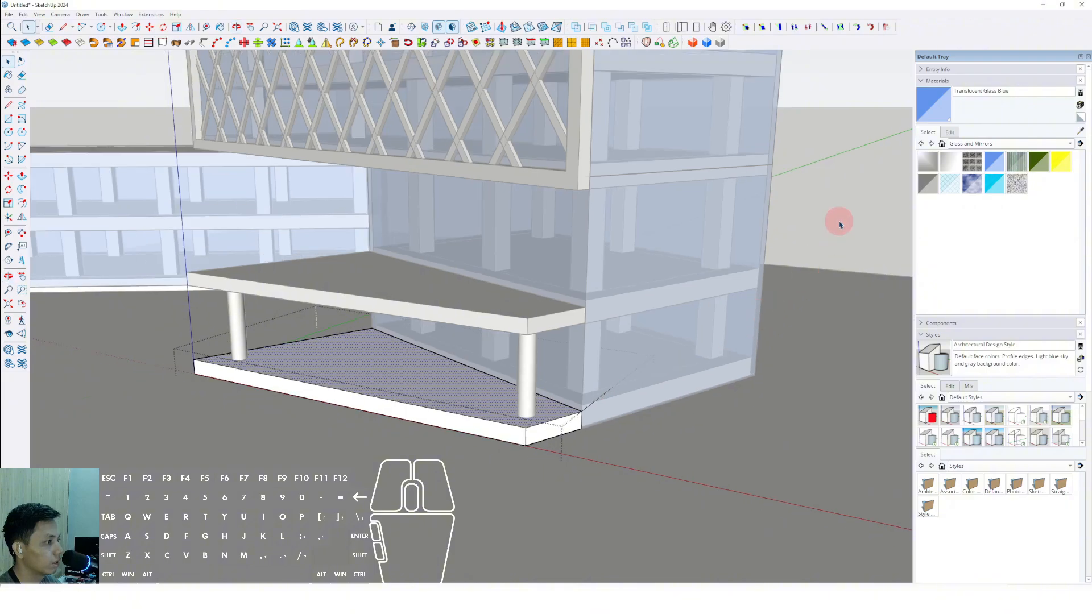
click(836, 222)
Draw a thin rectangle on the separate two-storey wing's base edge, starting at the front bottom corner.
middle_drag(836, 222, 694, 438)
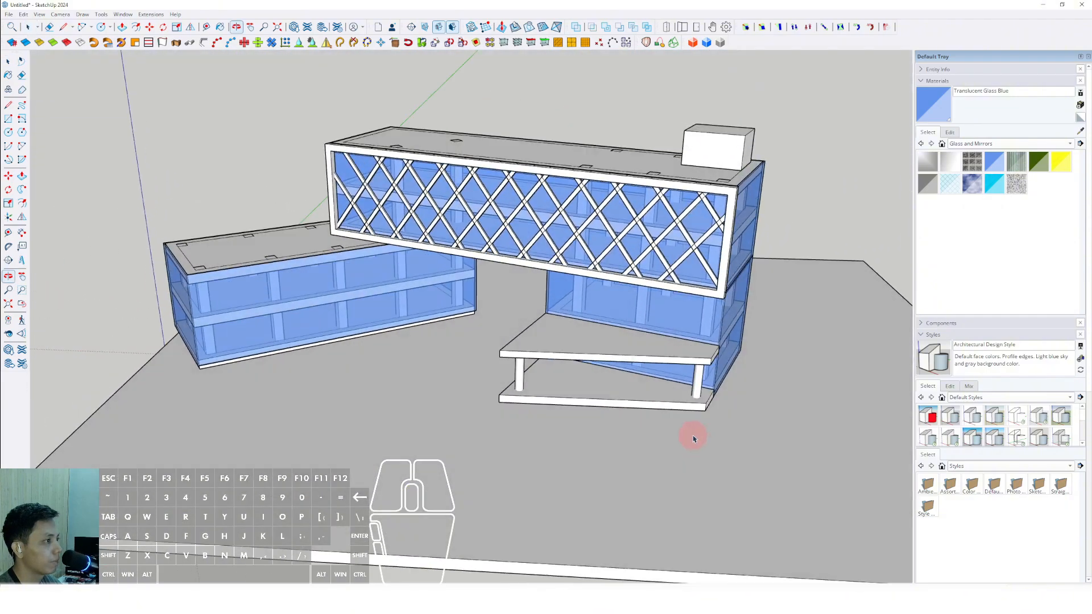
scroll(594, 415, up, 4)
shift+middle_drag(597, 417, 780, 414)
scroll(445, 396, down, 3)
shift+middle_drag(444, 393, 460, 407)
scroll(331, 395, up, 5)
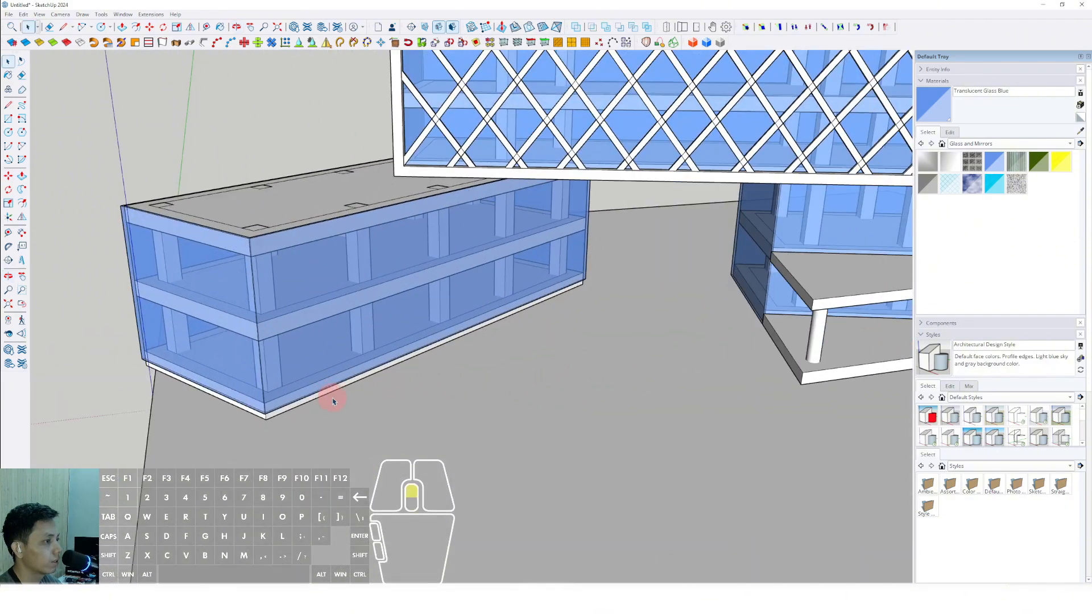
click(262, 418)
scroll(279, 418, up, 3)
middle_drag(354, 395, 373, 302)
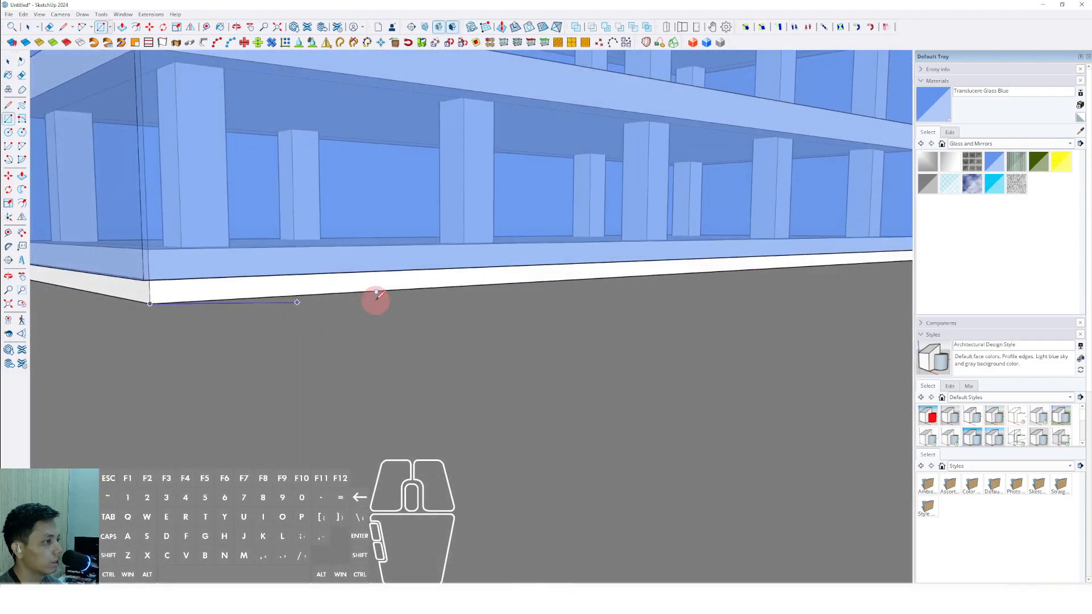
scroll(382, 298, up, 1)
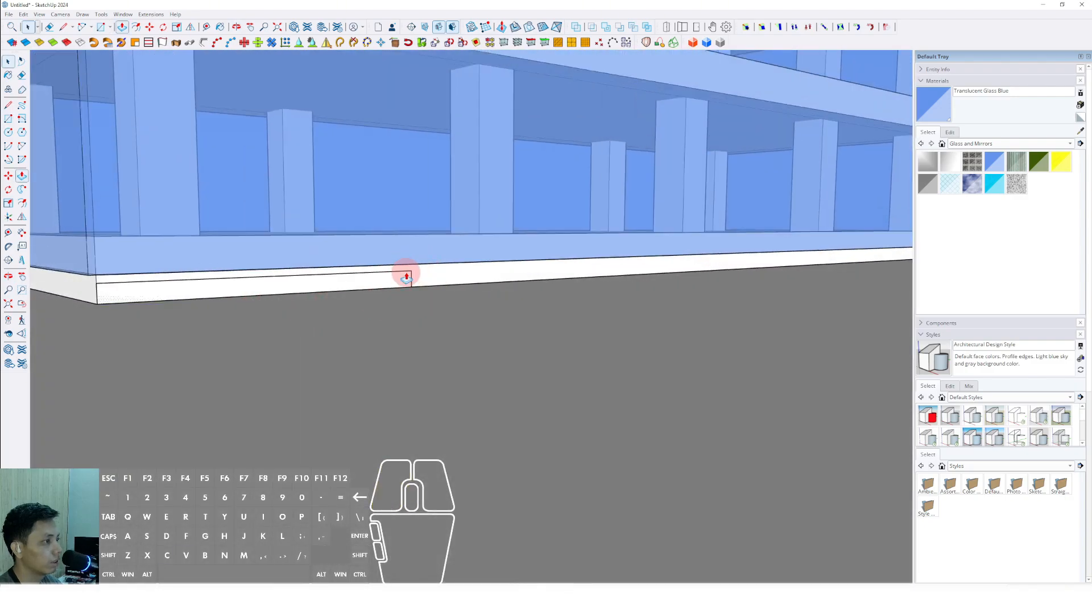
Push/Pull the base-edge rectangle outward from the two-storey wing to form a projecting entrance slab.
click(406, 275)
scroll(435, 294, down, 5)
middle_drag(466, 312, 480, 392)
scroll(481, 393, down, 1)
click(545, 420)
scroll(545, 420, down, 2)
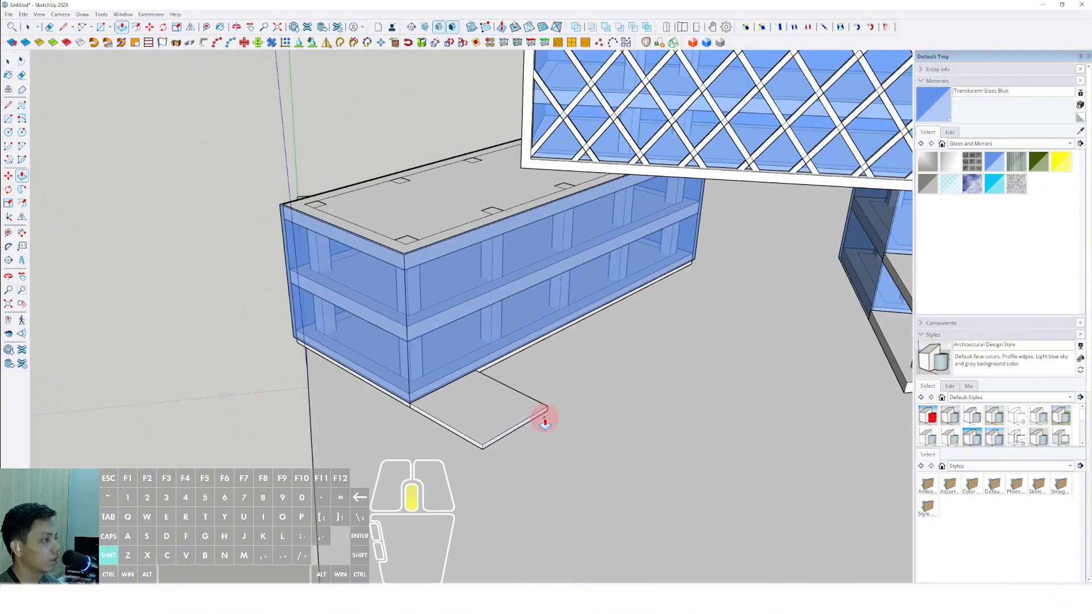
key(space)
Push/Pull the entrance slab's side face to lengthen it along the front of the two-storey wing.
middle_drag(545, 421, 353, 385)
scroll(341, 341, up, 5)
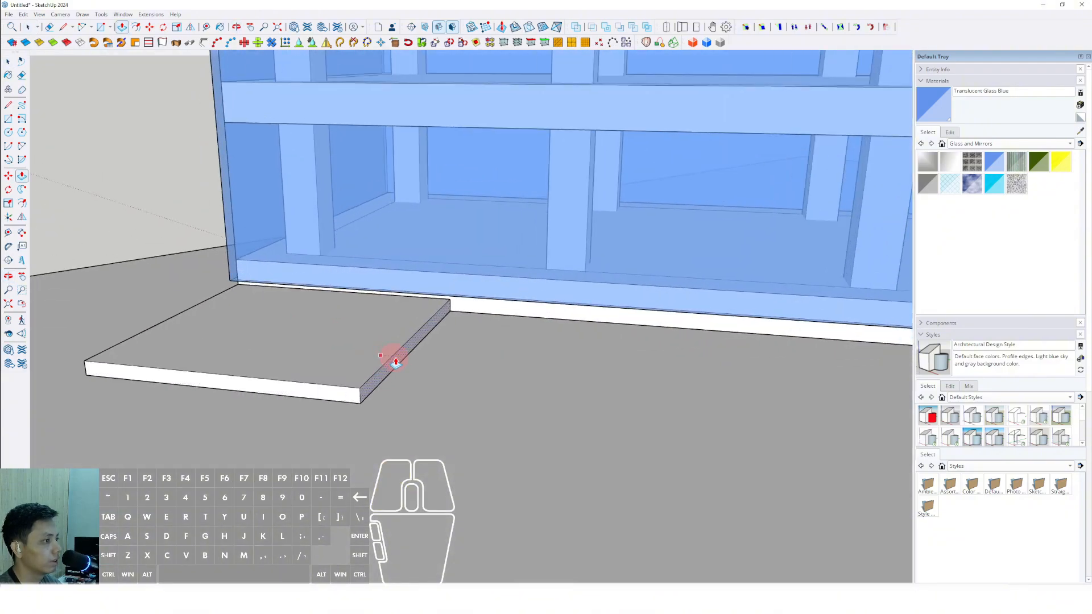
scroll(396, 362, down, 5)
middle_drag(487, 383, 590, 465)
click(894, 453)
scroll(590, 465, down, 5)
Draw a diagonal line across the wing's entrance slab and push away the outer triangle to taper its depth.
middle_drag(475, 366, 513, 434)
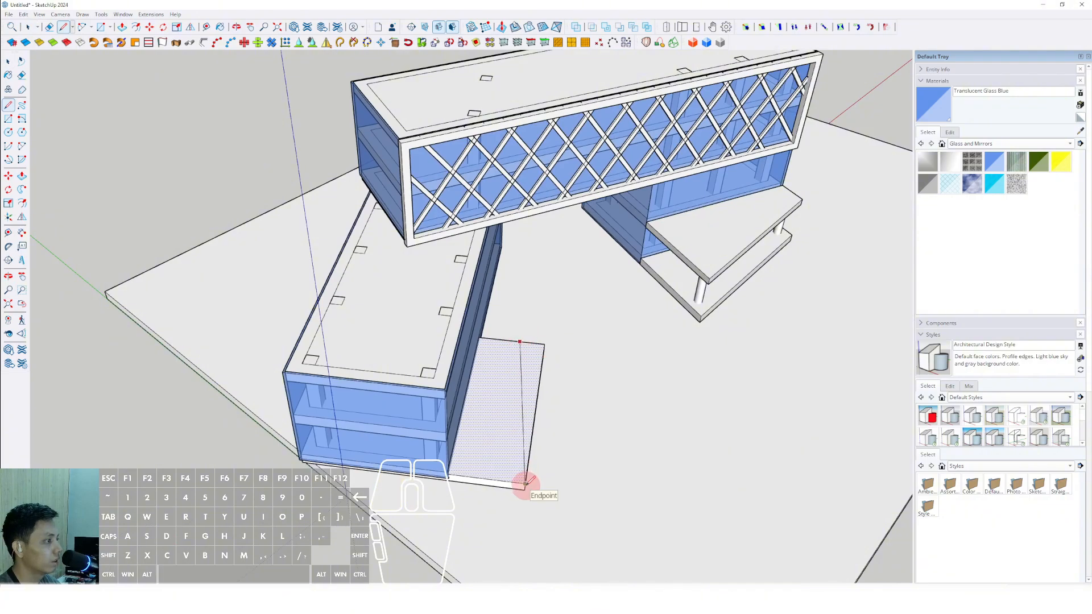
middle_drag(522, 478, 394, 384)
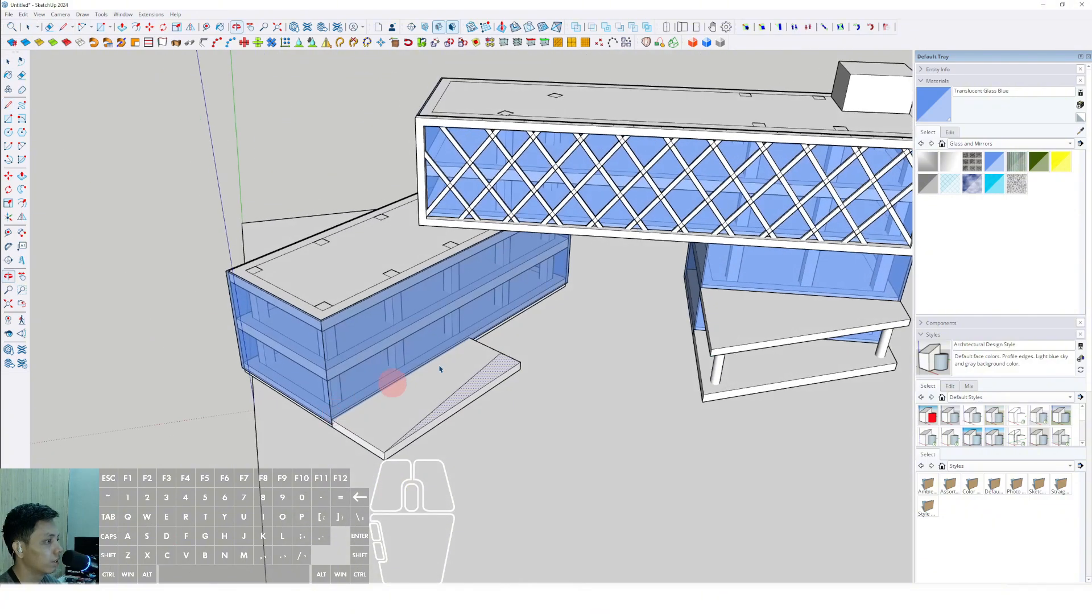
key(space)
scroll(495, 364, up, 2)
key(p)
click(510, 371)
click(522, 397)
key(space)
Select all of the wing's tapered entrance slab and make it a group.
middle_drag(518, 400, 418, 371)
click(418, 370)
right_click(416, 370)
click(454, 449)
Copy the grouped slab straight up as a canopy, aligning its height with the first entrance canopy.
middle_drag(455, 448, 409, 405)
key(m)
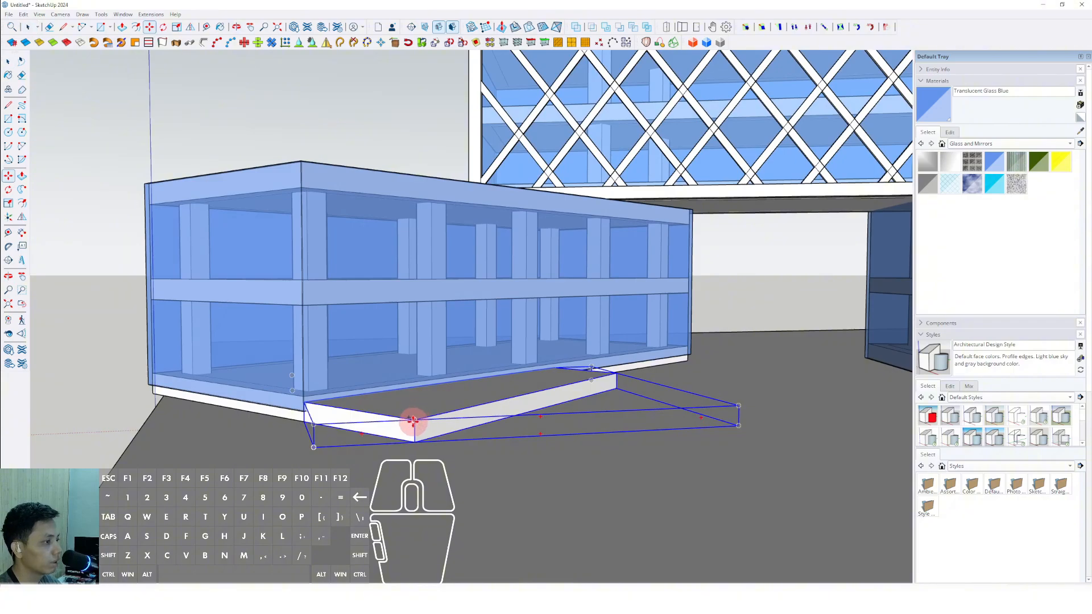
click(413, 421)
key(shift)
shift+scroll(415, 403, down, 1)
shift+middle_drag(708, 380, 639, 382)
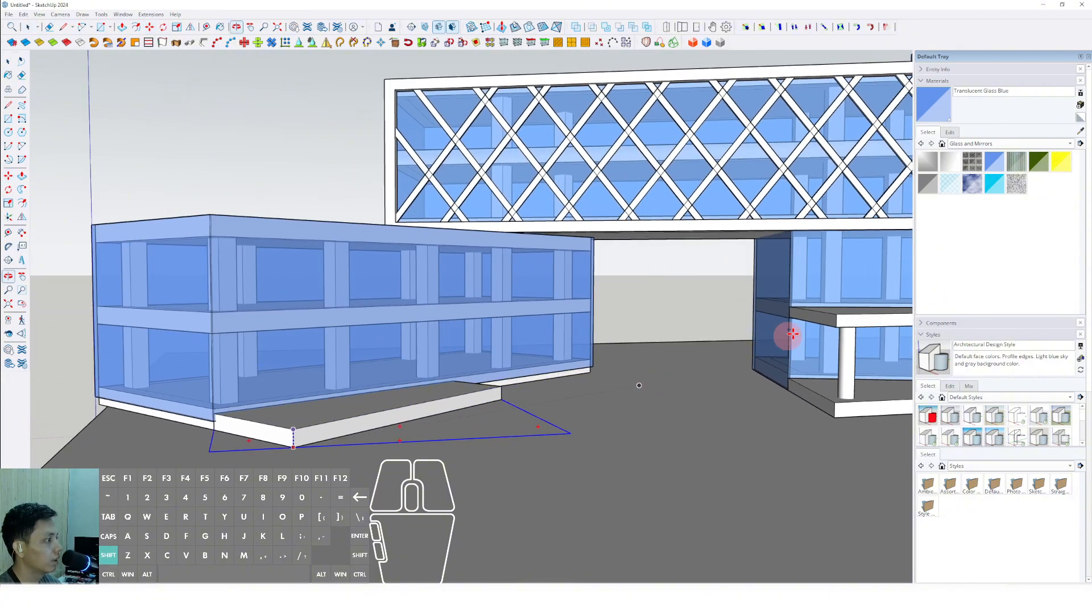
click(818, 317)
Model a round column between the wing's entrance slab and canopy near their outer corner and group it.
middle_drag(818, 317, 359, 526)
key(c)
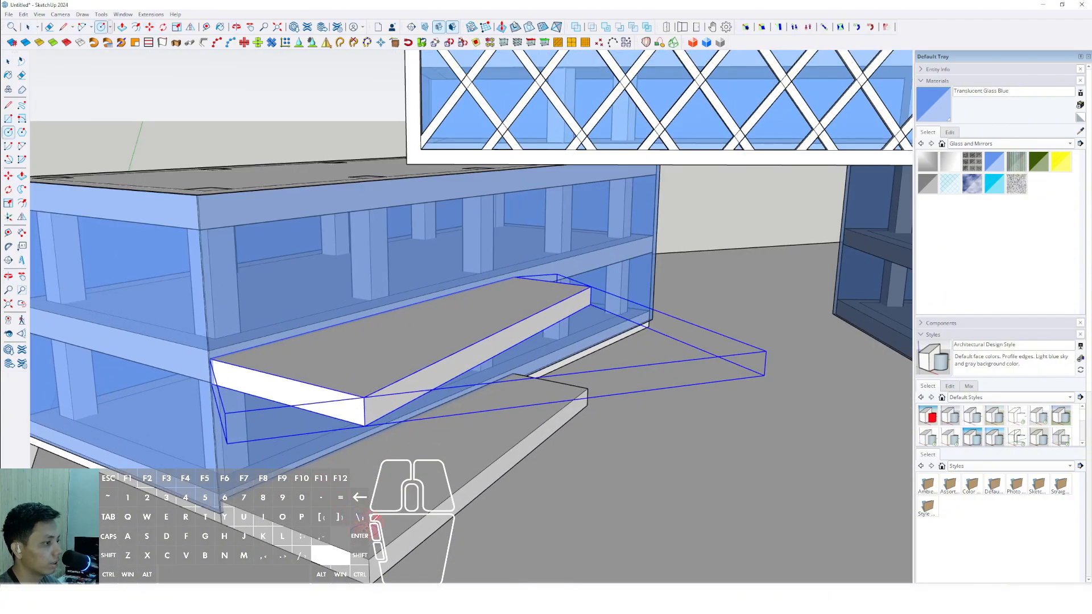
key(p)
key(space)
click(364, 455)
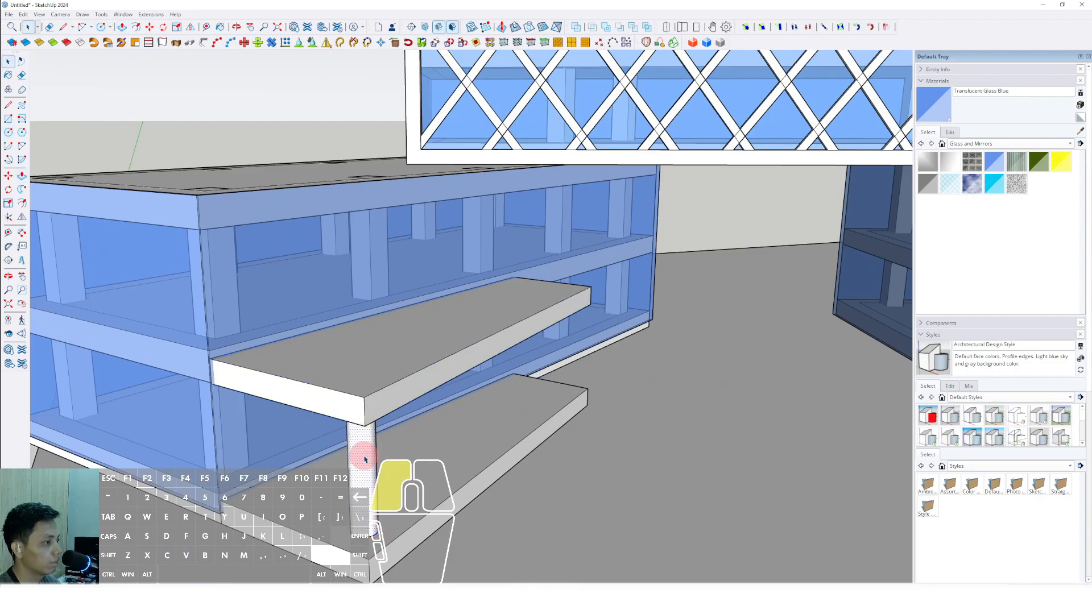
right_click(364, 455)
click(398, 321)
Copy the wing's round column along the slab's outer edge to the other end of the canopy.
middle_drag(398, 322, 136, 457)
key(m)
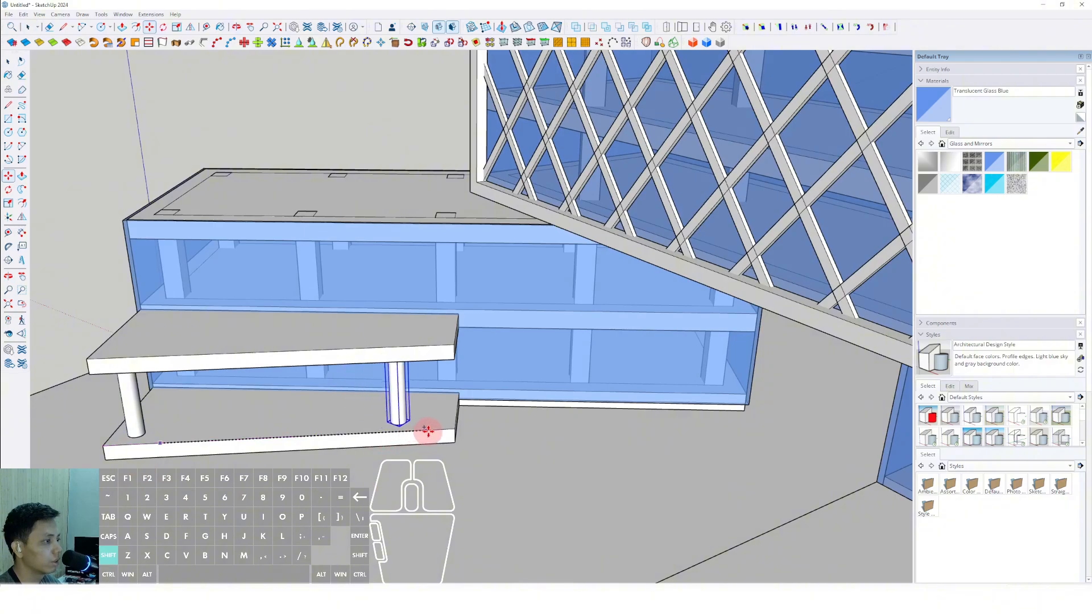
key(space)
scroll(444, 429, down, 3)
middle_drag(428, 425, 514, 395)
scroll(527, 428, up, 2)
scroll(510, 419, down, 2)
Paint the upper facade's cross braces and surrounding frame with the orange Color C04 from the Colors collection.
click(1070, 144)
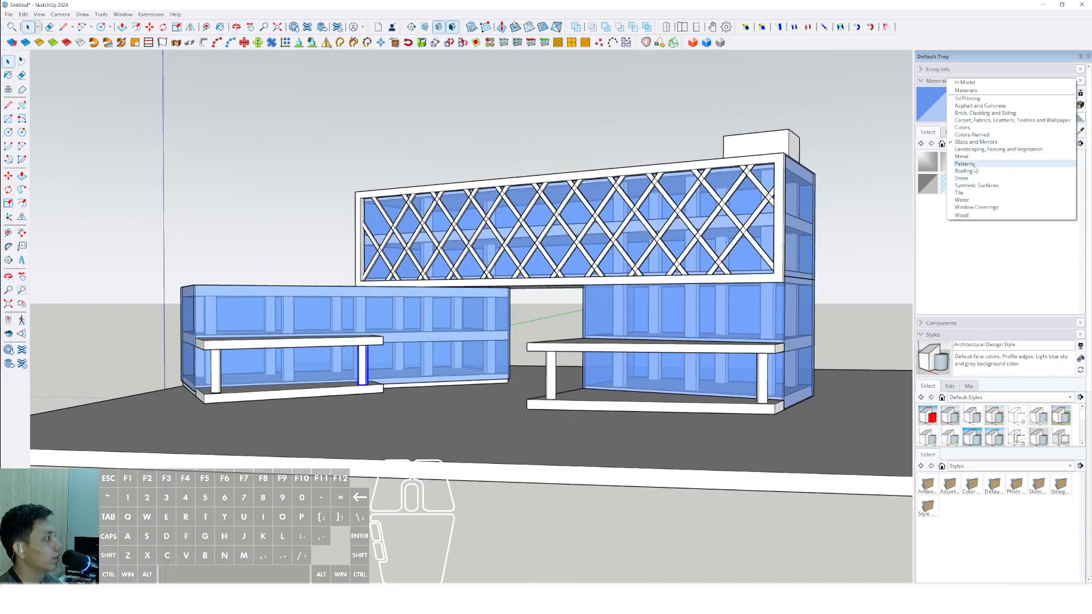
click(963, 128)
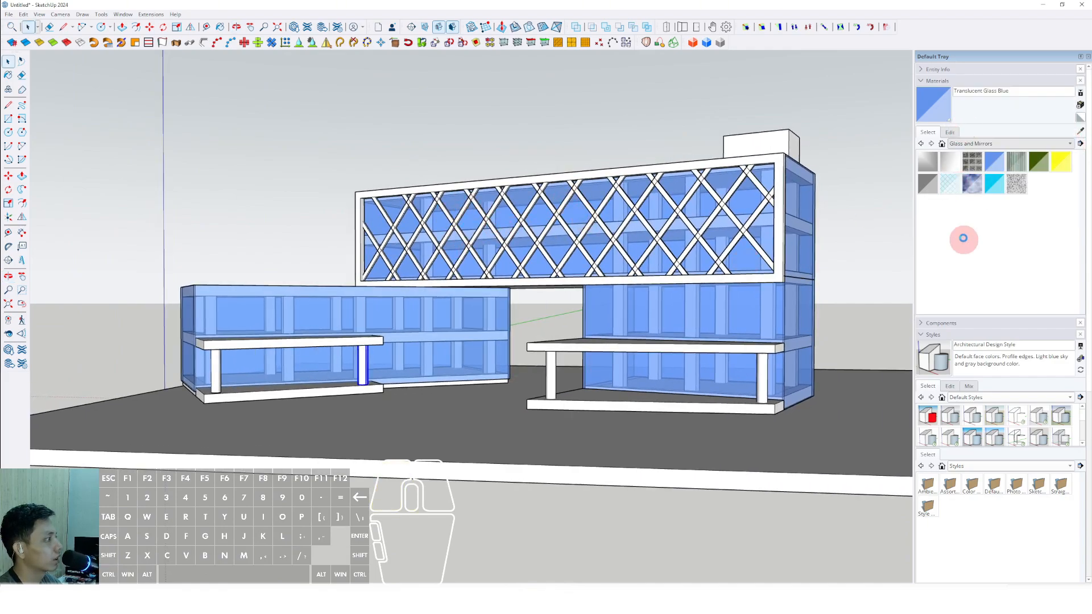
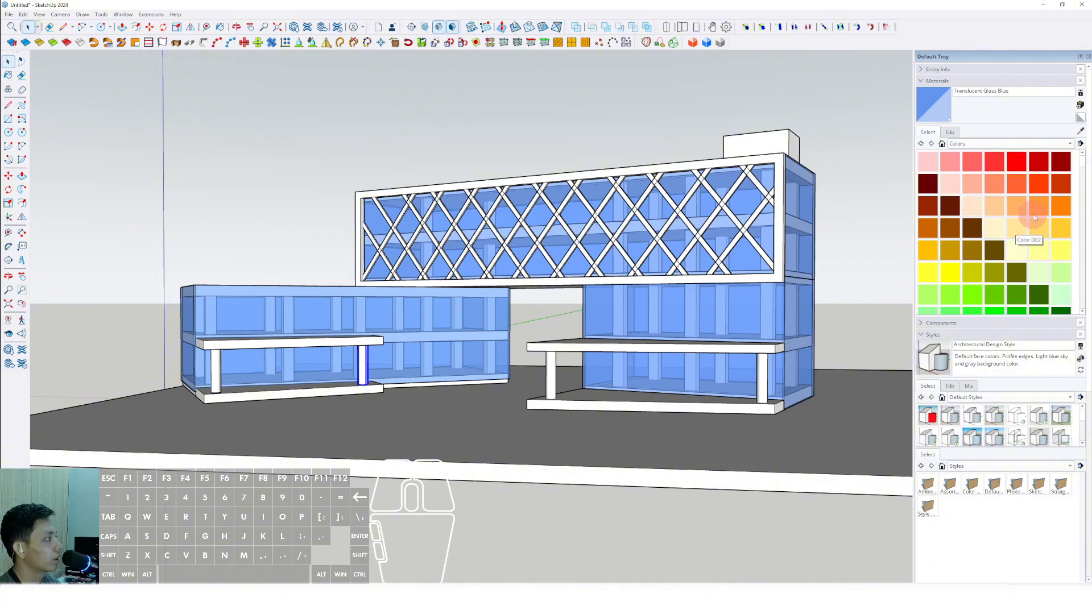
key(b)
scroll(759, 196, up, 2)
click(749, 199)
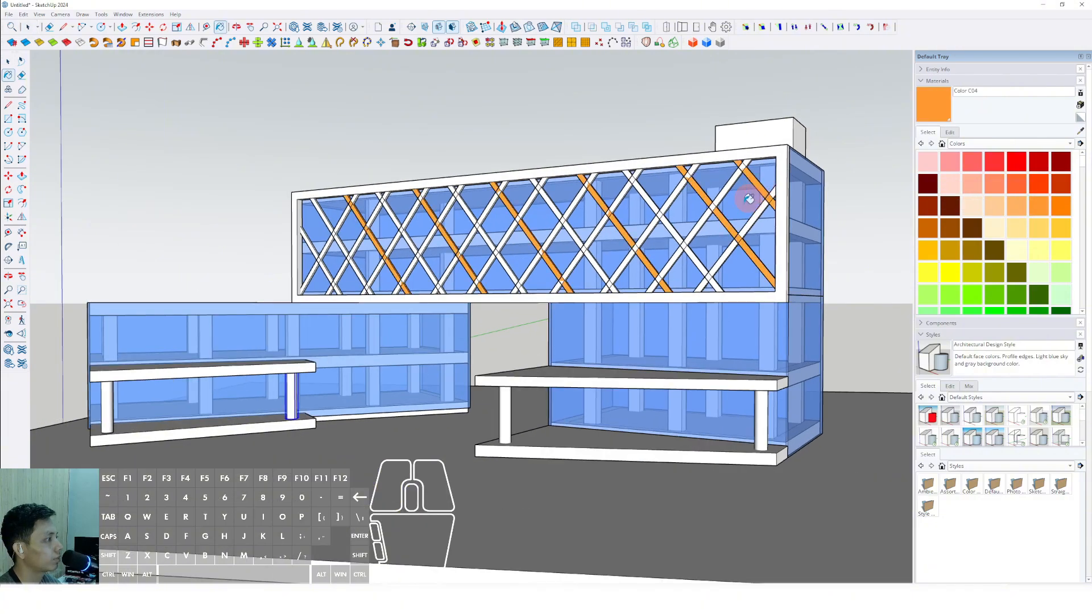
click(705, 214)
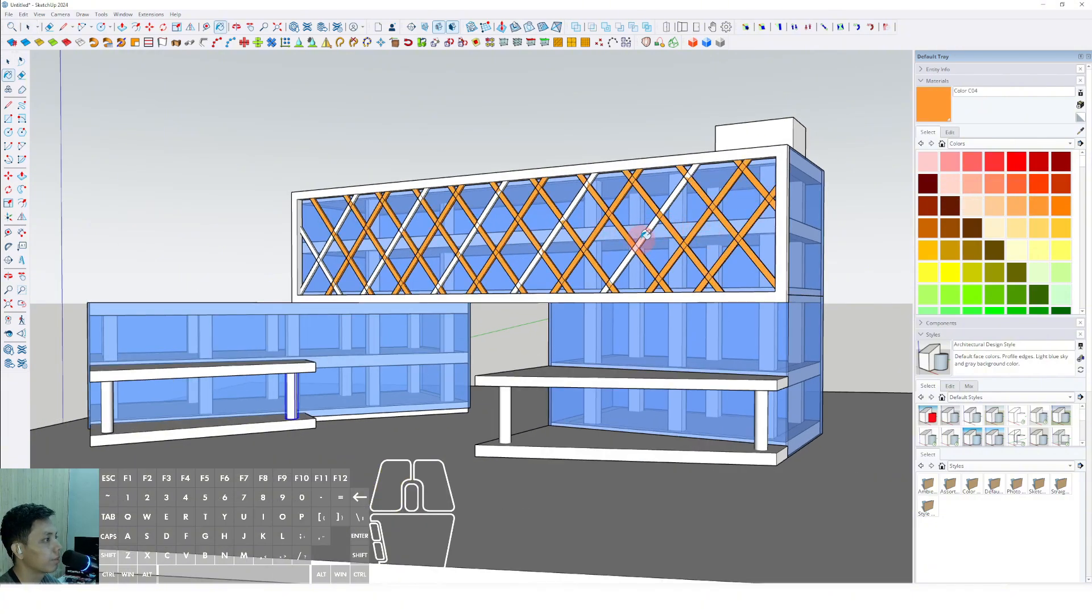
click(775, 211)
Edit the Color C04 material and darken it to a deep brown.
mouse_move(779, 207)
middle_down()
mouse_move(748, 249)
mouse_move(707, 239)
mouse_move(574, 259)
mouse_move(575, 248)
middle_up()
key(space)
click(949, 133)
drag(964, 191, 965, 195)
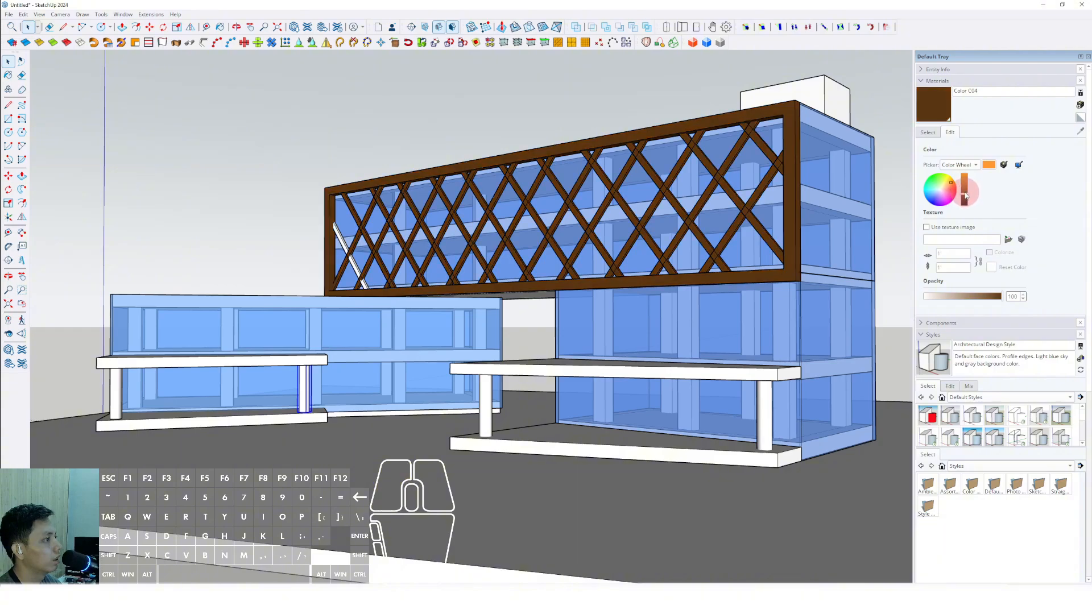
Paint the remaining white brace at the far end of the facade with the brown Color C04.
middle_drag(654, 268, 415, 307)
click(923, 107)
scroll(416, 284, up, 5)
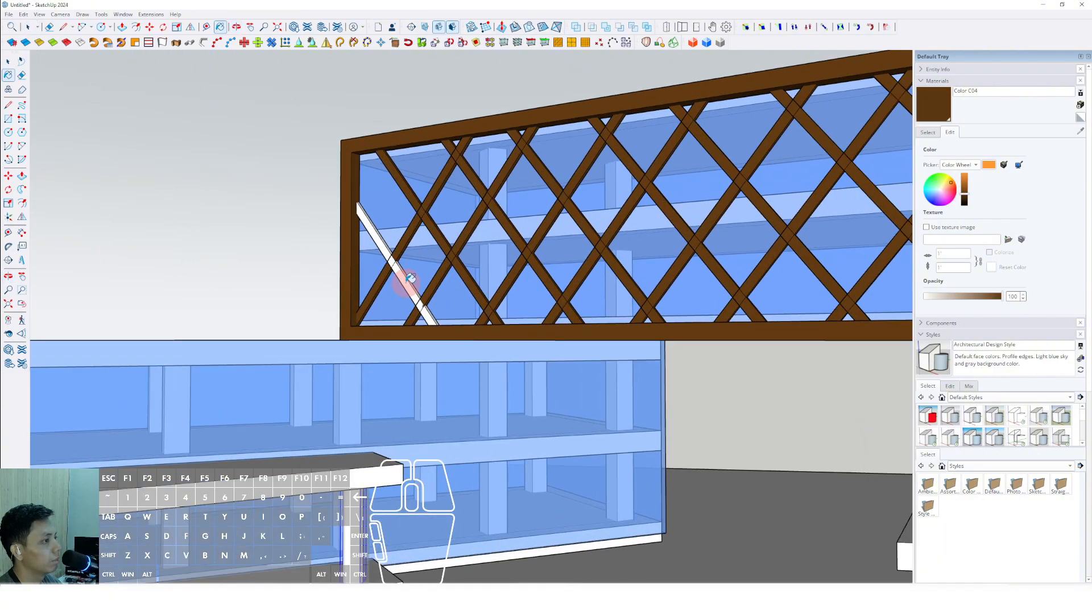
click(410, 284)
key(space)
Paint both entrance canopy slabs with the brown Color C04.
scroll(412, 288, down, 7)
middle_drag(566, 304, 555, 326)
scroll(681, 294, up, 3)
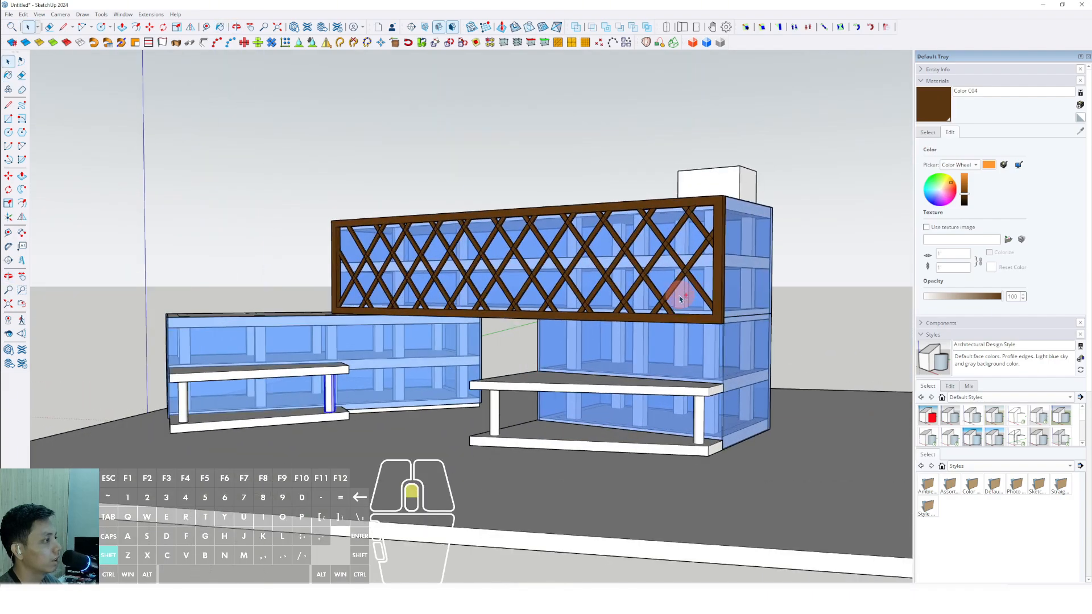
mouse_move(681, 295)
shift+middle_down()
mouse_move(689, 310)
mouse_move(553, 395)
shift+middle_up()
click(553, 395)
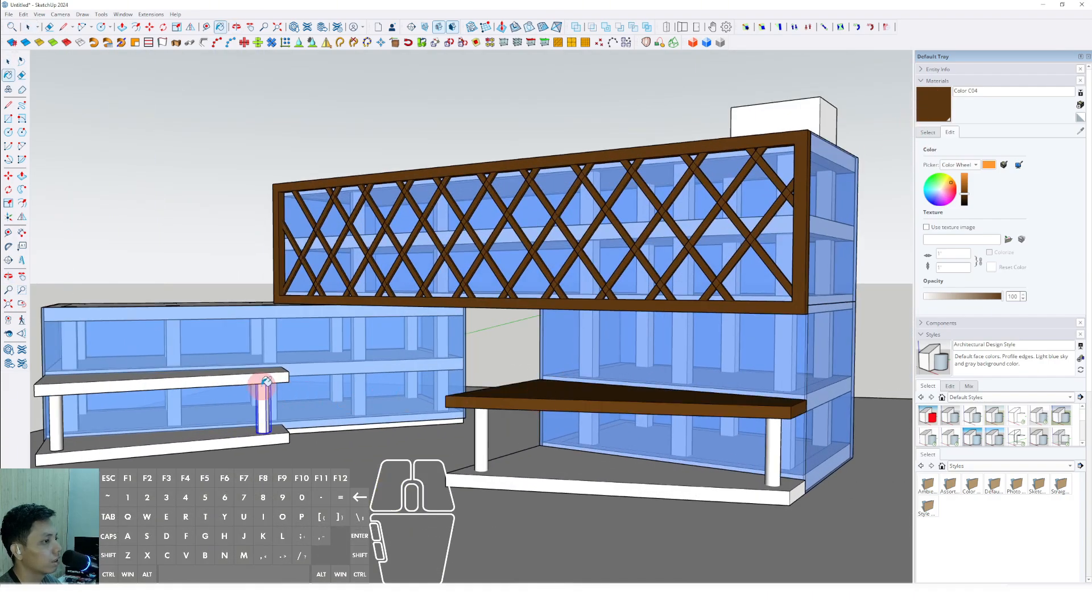
click(265, 383)
Paint the columns of both entrance canopies with Steel Brushed Stainless from the Metal collection.
middle_drag(356, 383, 531, 340)
scroll(603, 393, up, 1)
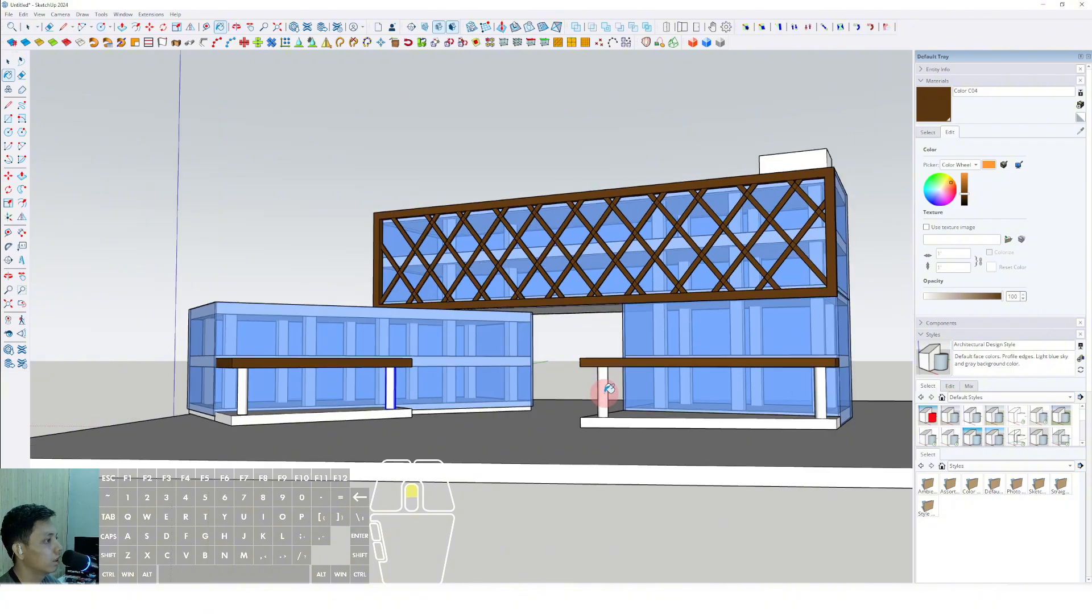
shift+middle_drag(604, 393, 579, 407)
click(927, 133)
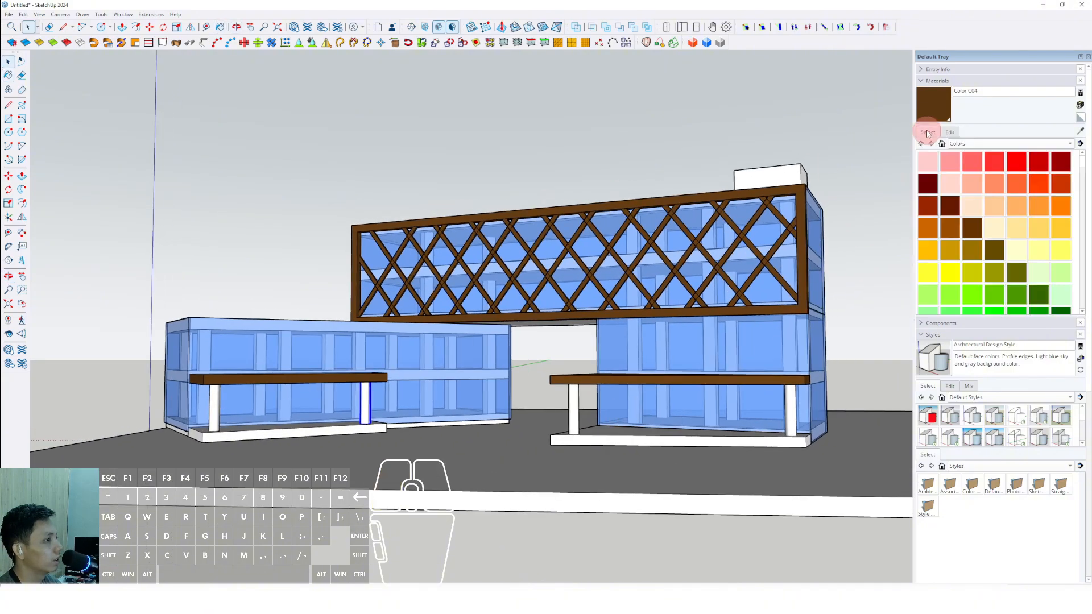
click(1071, 145)
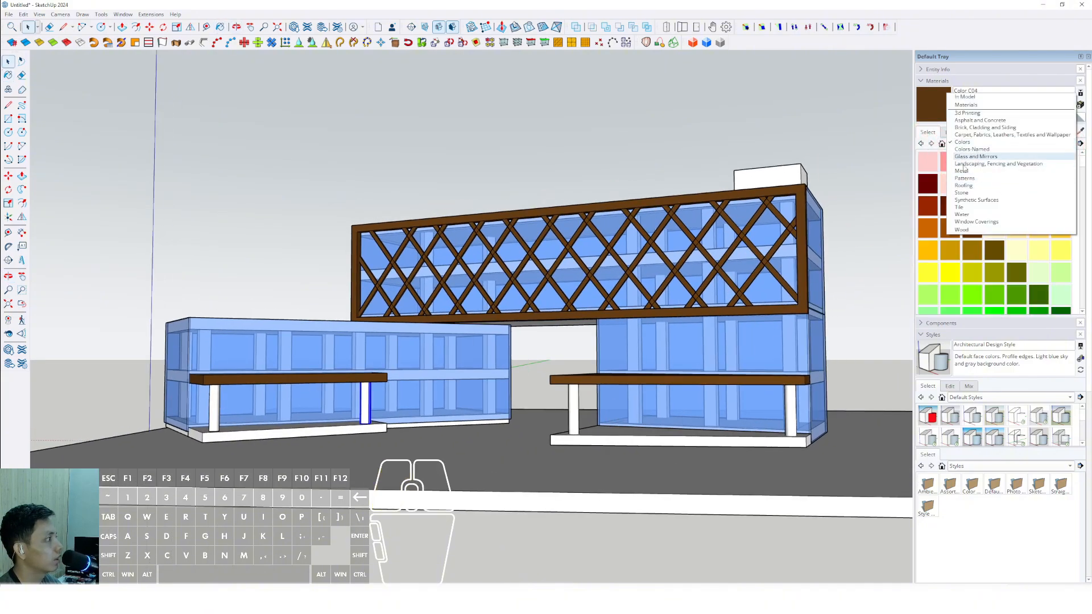
click(961, 172)
click(994, 183)
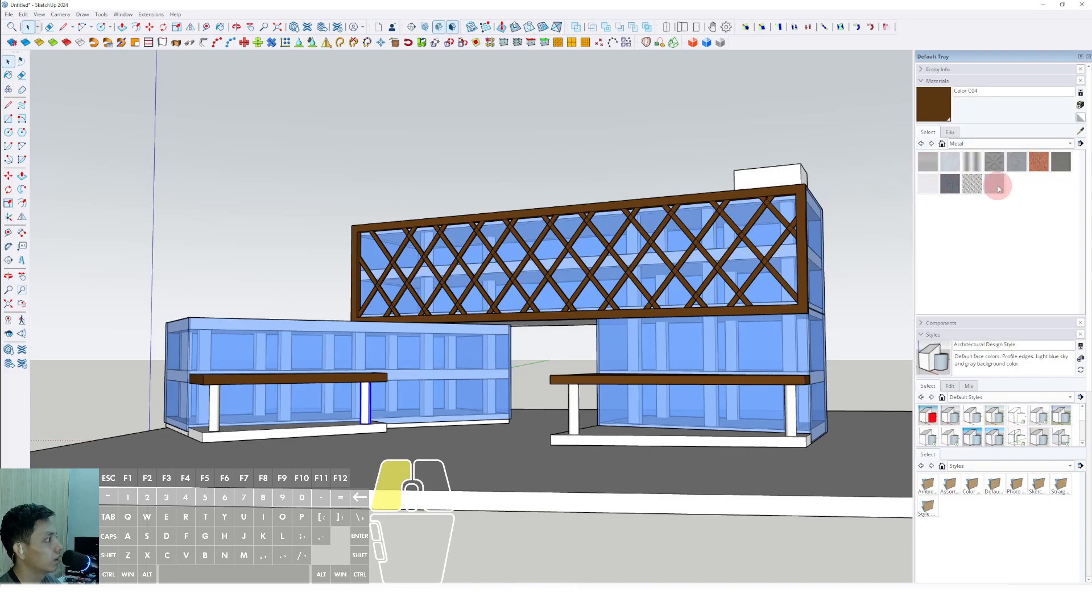
scroll(580, 411, up, 1)
click(580, 412)
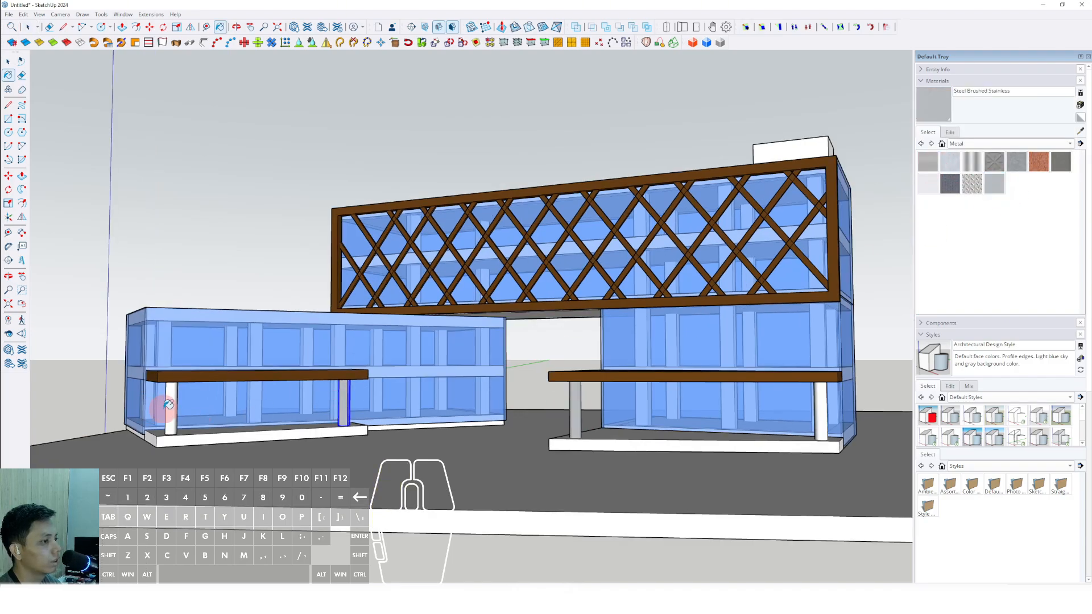
click(826, 405)
middle_drag(826, 405, 710, 461)
Paint the platforms beneath both entrance canopies with Blacktop Old 01 from the Asphalt and Concrete collection.
key(space)
click(1070, 144)
click(979, 91)
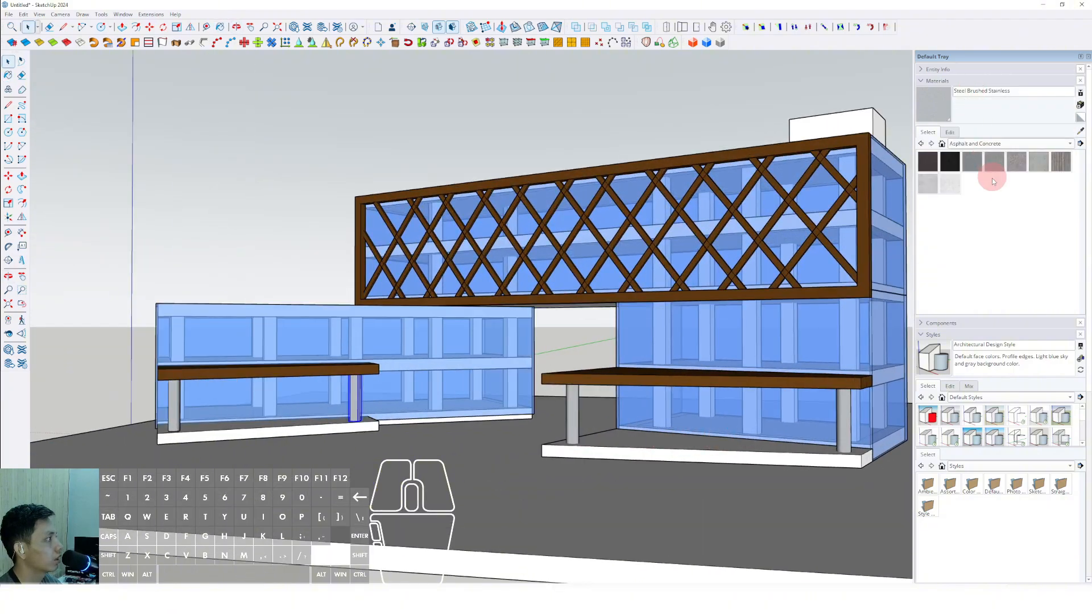
click(971, 162)
click(685, 447)
click(294, 431)
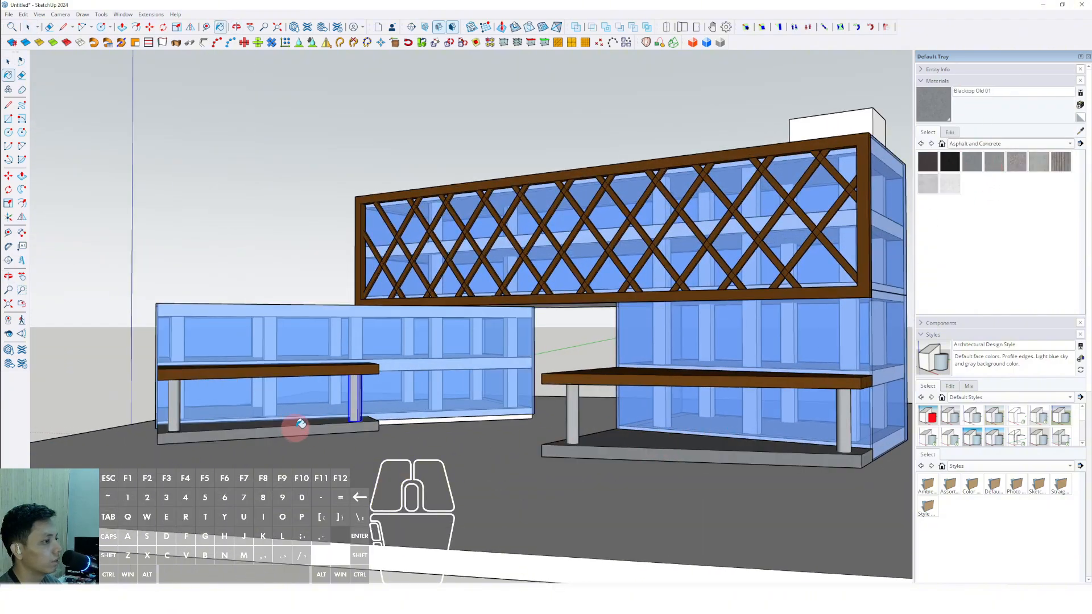
middle_drag(293, 431, 353, 449)
Paint the white rooftop box with Polished Concrete New from the Asphalt and Concrete collection.
click(927, 162)
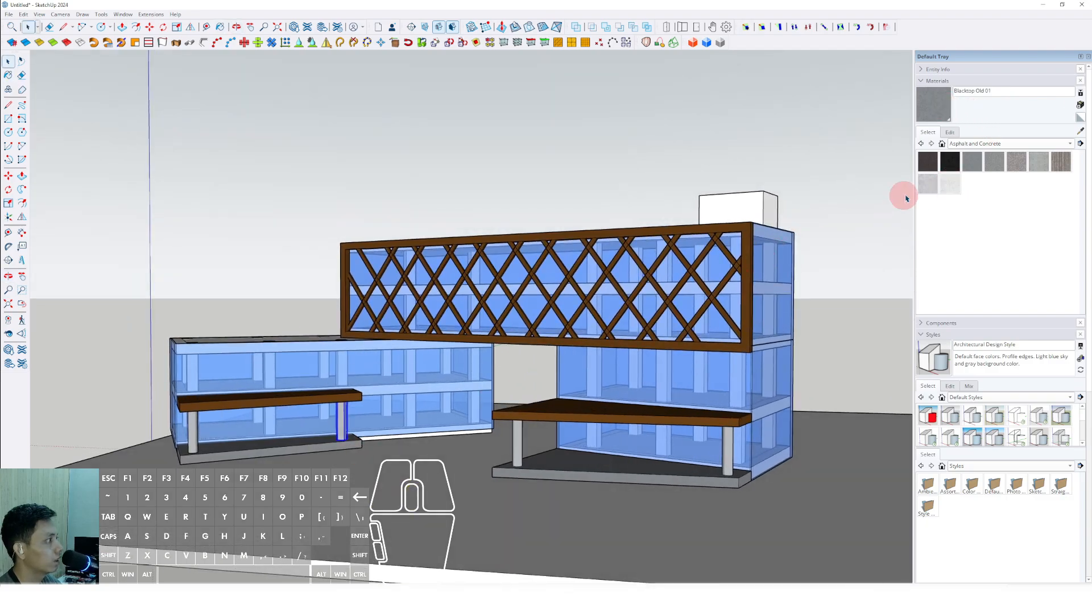
click(728, 210)
mouse_move(727, 210)
middle_down()
mouse_move(751, 225)
mouse_move(793, 183)
middle_up()
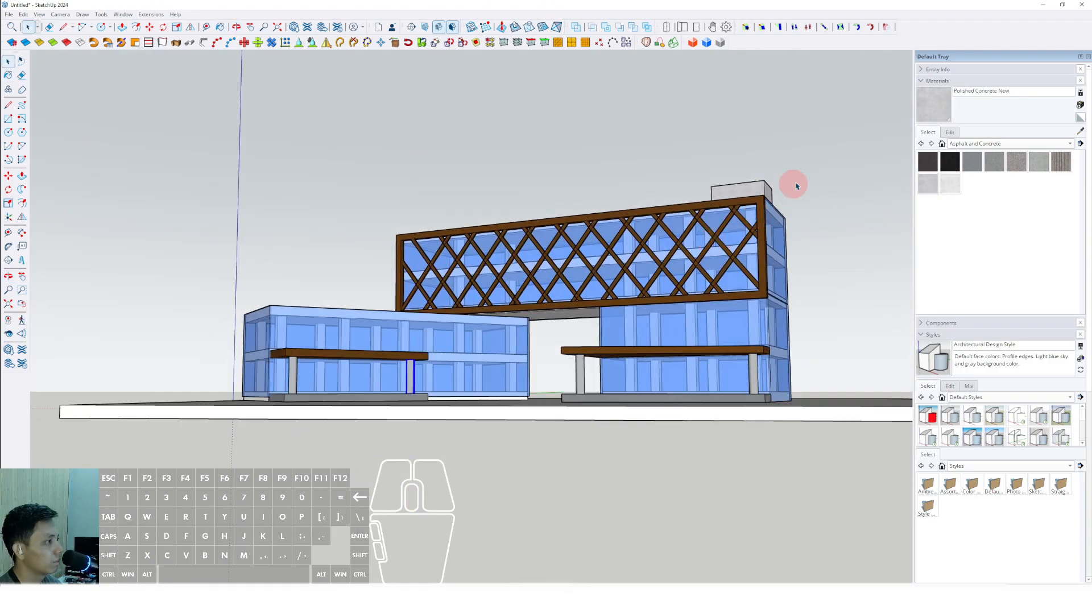
Open the ground slab group and draw a closed freehand planting outline on its top face, in front of the lower wing.
middle_drag(552, 329, 536, 453)
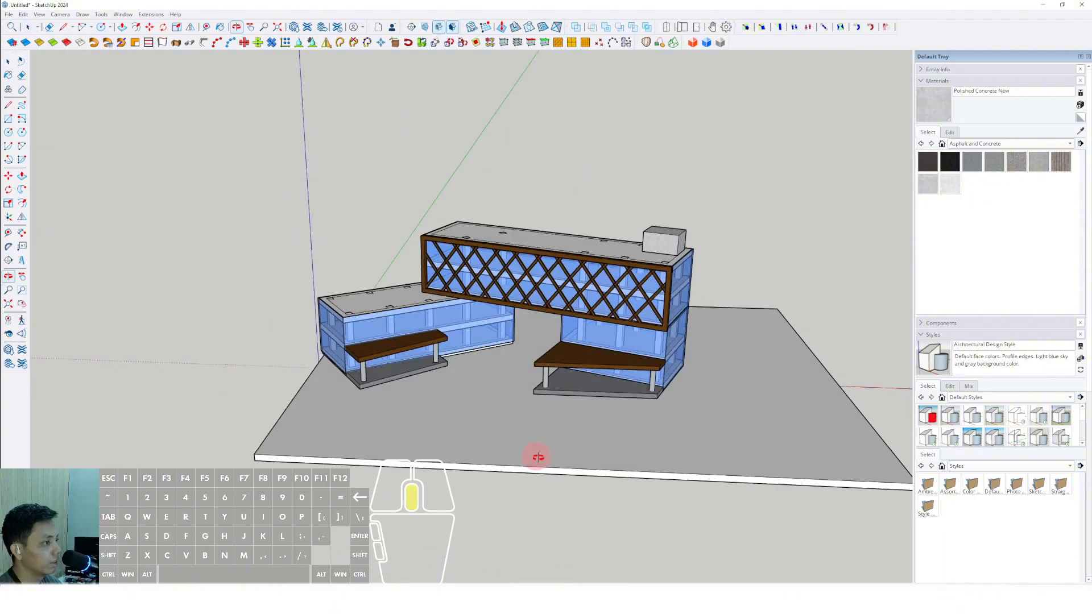
double_click(505, 421)
click(505, 421)
scroll(480, 463, up, 4)
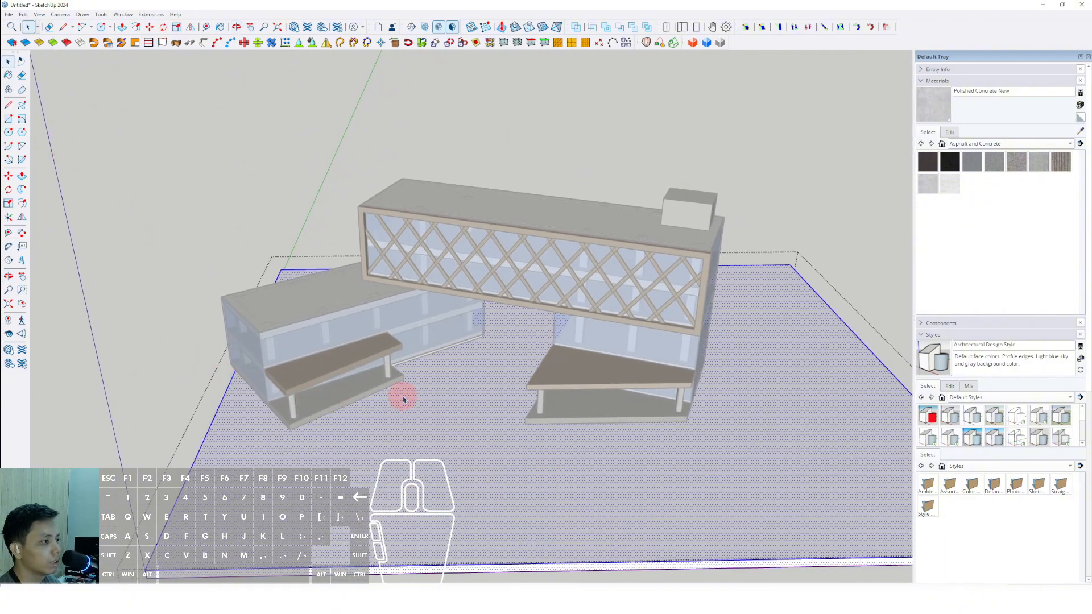
click(437, 446)
click(22, 105)
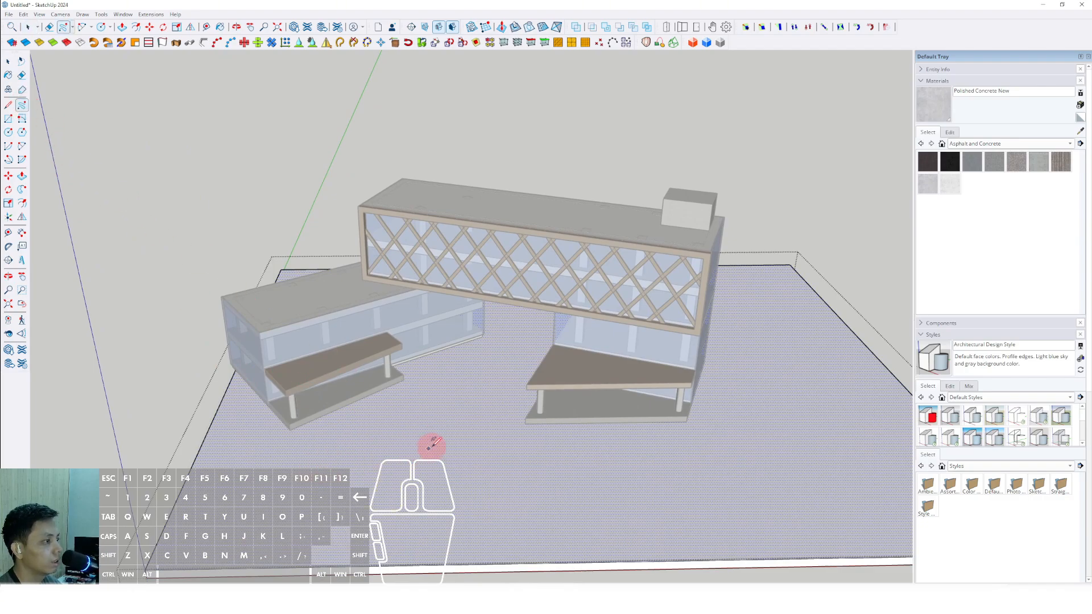
middle_drag(451, 449, 486, 421)
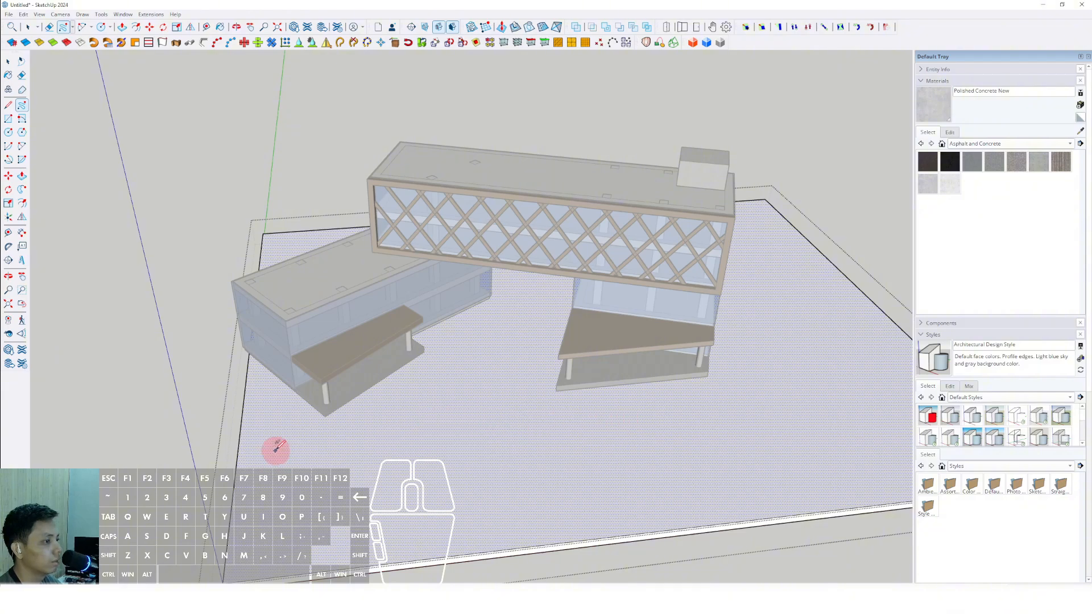
mouse_move(279, 443)
mouse_down()
mouse_move(265, 453)
mouse_move(280, 442)
mouse_up()
Draw a large closed freehand planting outline on the ground beside the tall block.
middle_drag(663, 439, 659, 368)
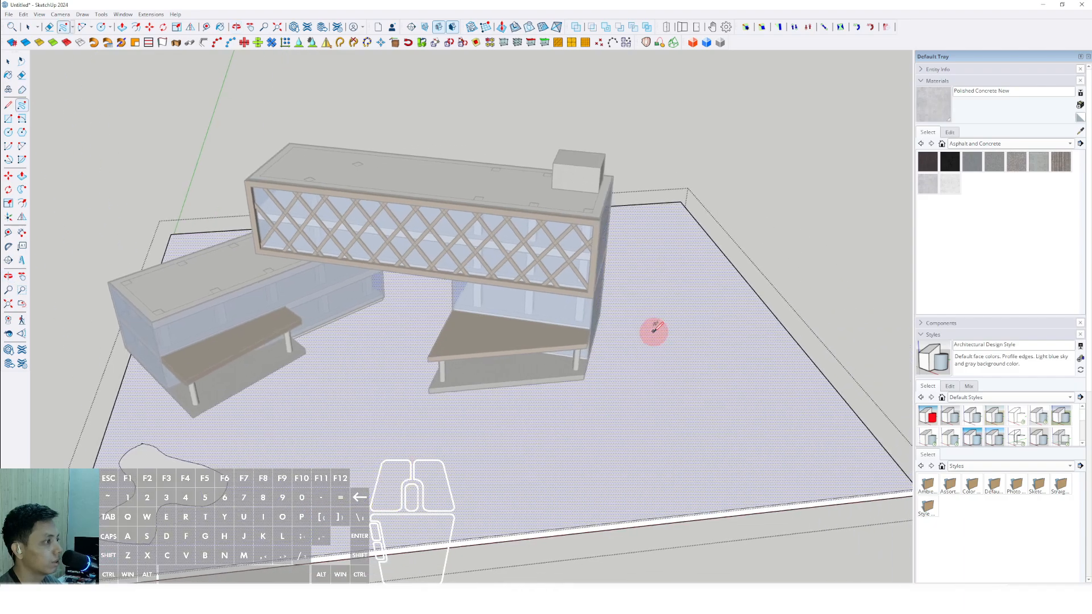
drag(659, 323, 634, 343)
mouse_move(614, 405)
mouse_down()
mouse_move(658, 449)
mouse_move(772, 467)
mouse_move(773, 388)
mouse_up()
drag(665, 323, 660, 323)
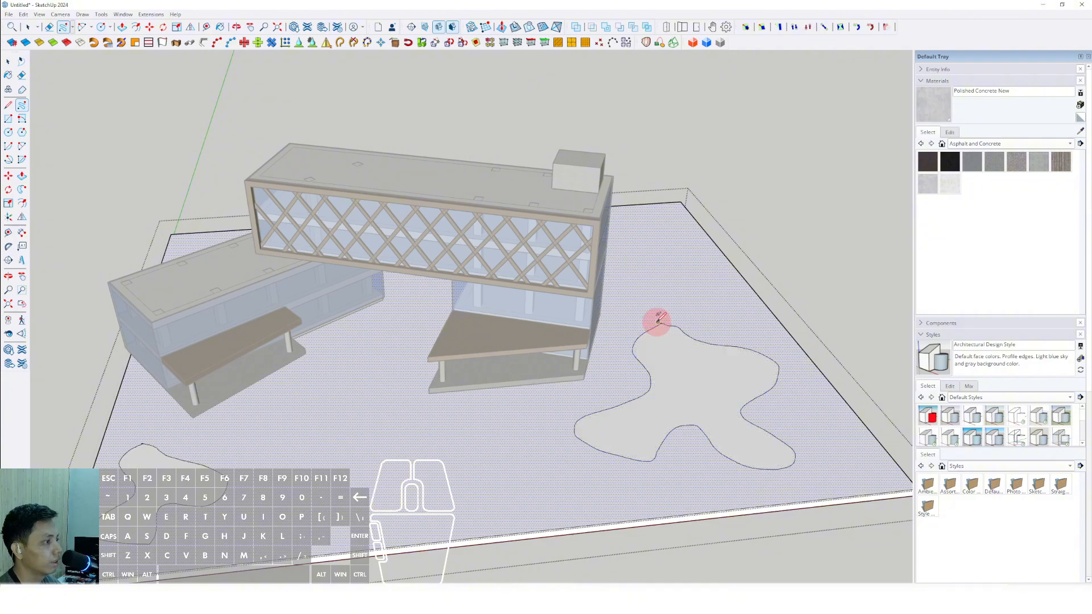
Draw a small closed freehand planting outline on the ground between the two entrance canopies.
mouse_move(586, 404)
middle_down()
mouse_move(605, 429)
mouse_move(380, 427)
mouse_move(388, 414)
middle_up()
scroll(453, 375, up, 2)
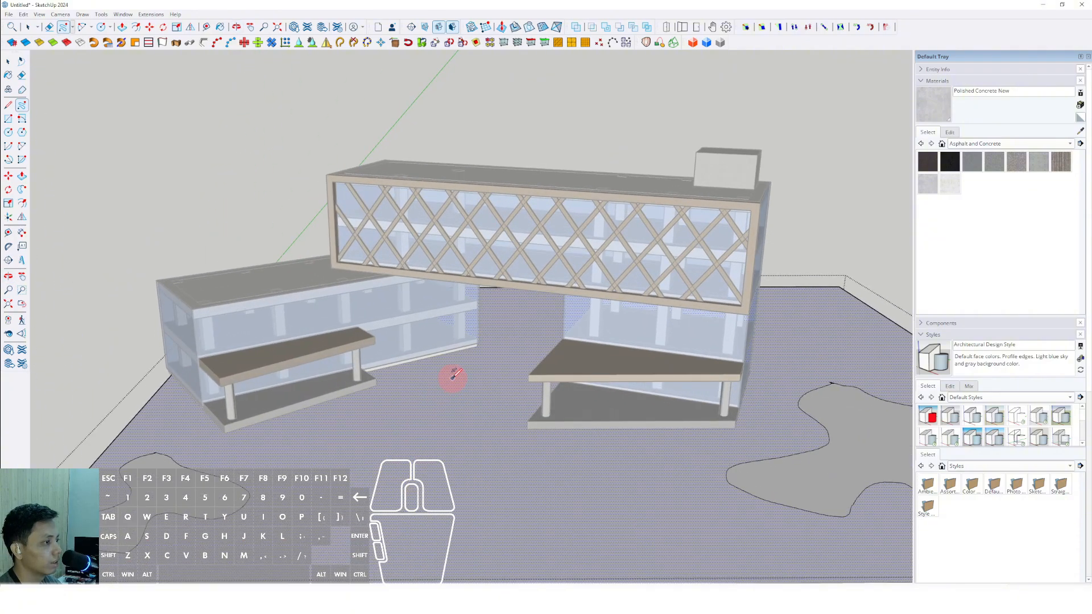
scroll(430, 377, up, 2)
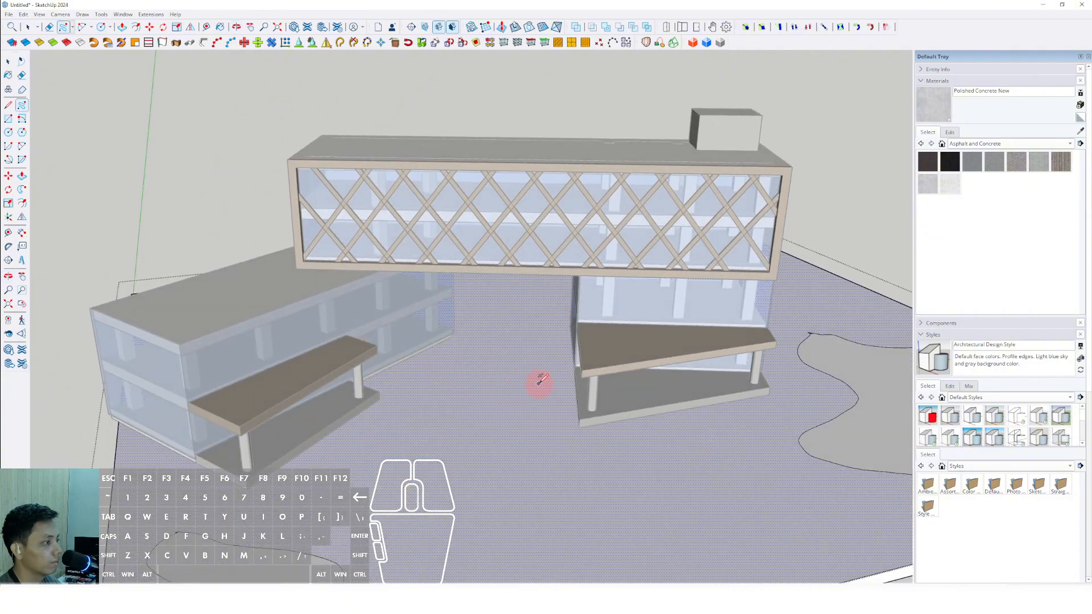
mouse_move(479, 376)
mouse_down()
mouse_move(463, 381)
mouse_move(479, 377)
mouse_up()
key(space)
Paint the three freehand ground areas with Vegetation Grass from the Landscaping, Fencing and Vegetation collection.
mouse_move(479, 377)
middle_down()
mouse_move(485, 439)
mouse_move(659, 371)
middle_up()
click(1069, 143)
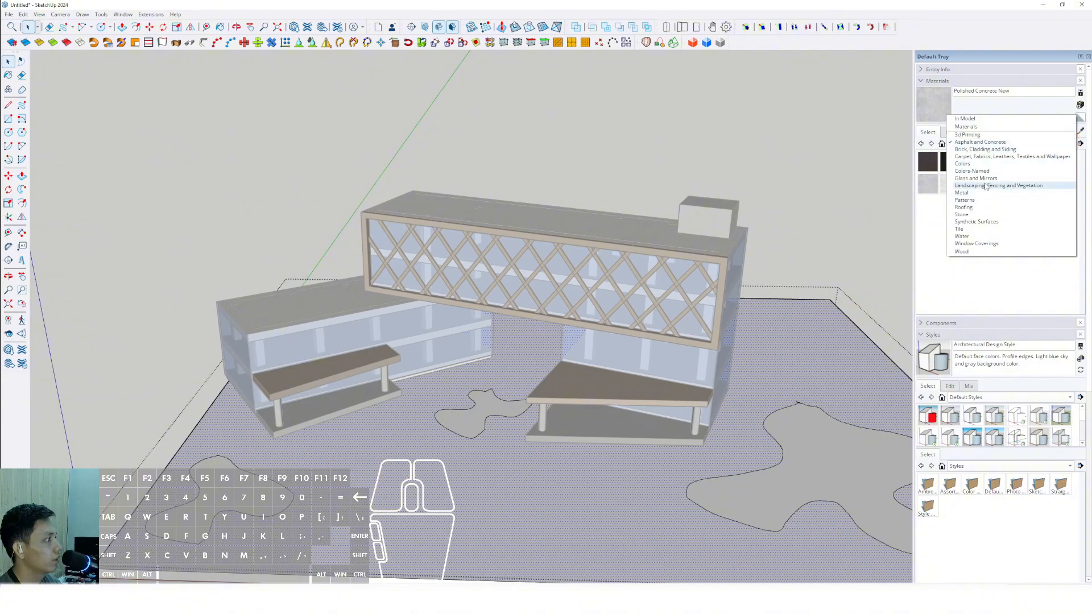
click(974, 213)
click(994, 271)
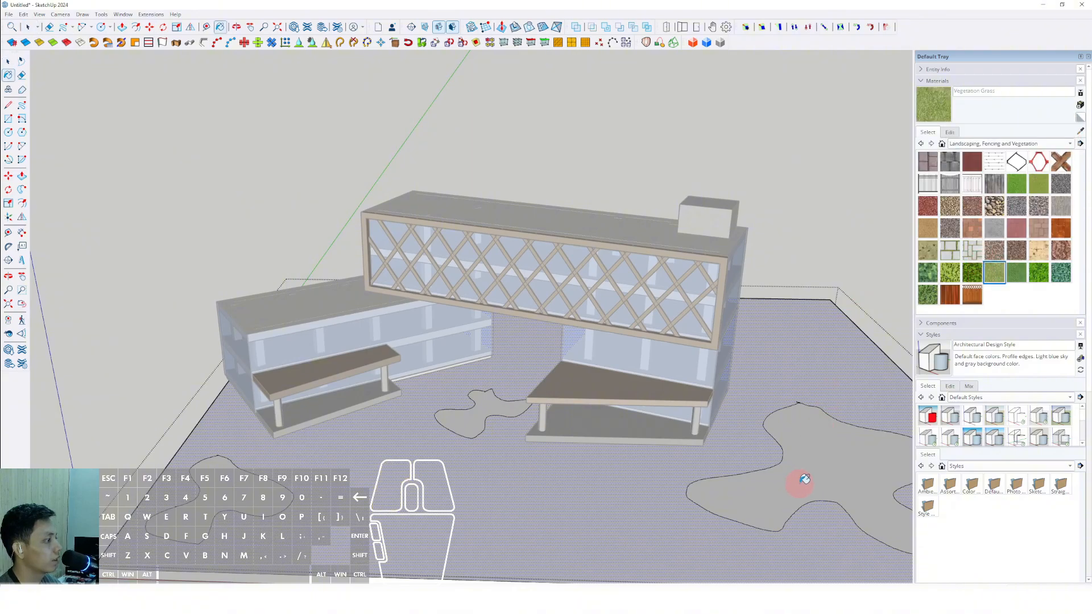
click(799, 477)
click(477, 419)
click(232, 488)
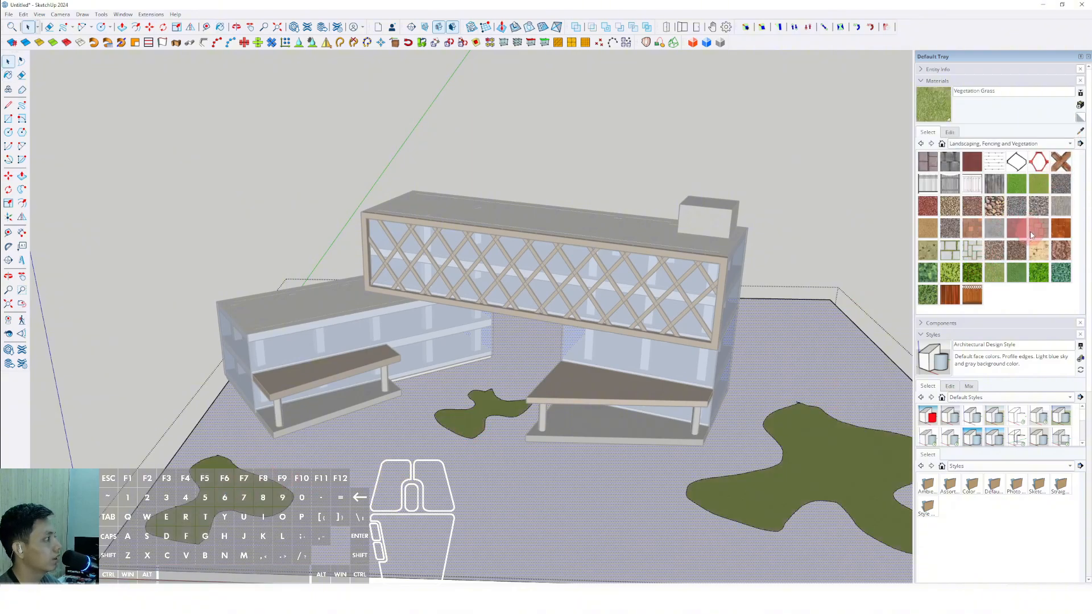
Paint the rest of the ground's top face with Pavers Modular Brick.
click(1036, 223)
click(774, 407)
middle_drag(779, 410, 664, 384)
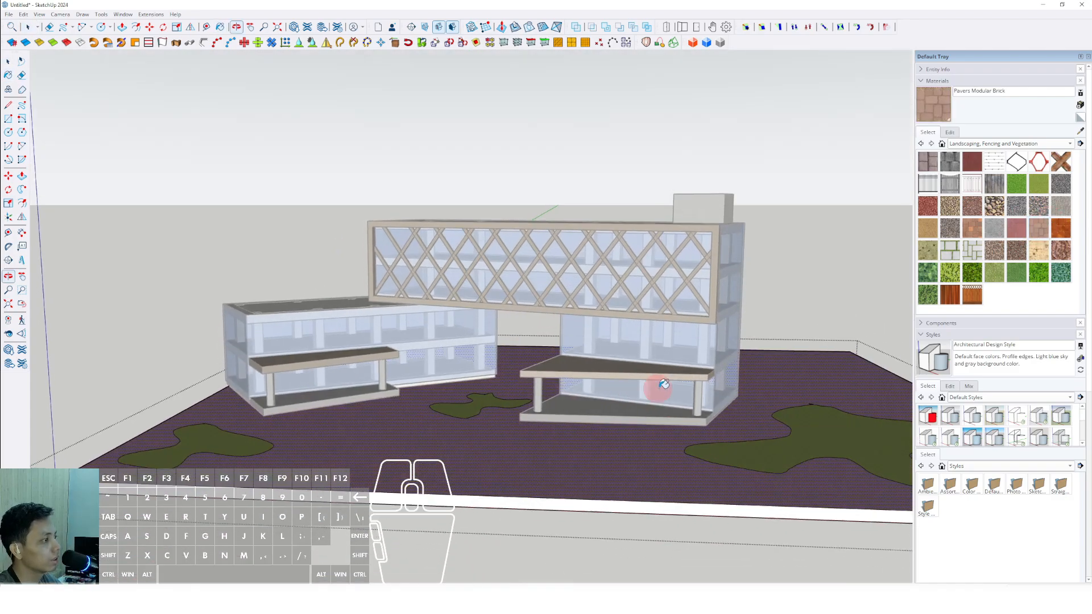
scroll(665, 385, up, 1)
key(space)
Edit the Pavers Modular Brick material, removing its tint and darkening it to a neutral dark grey.
click(950, 132)
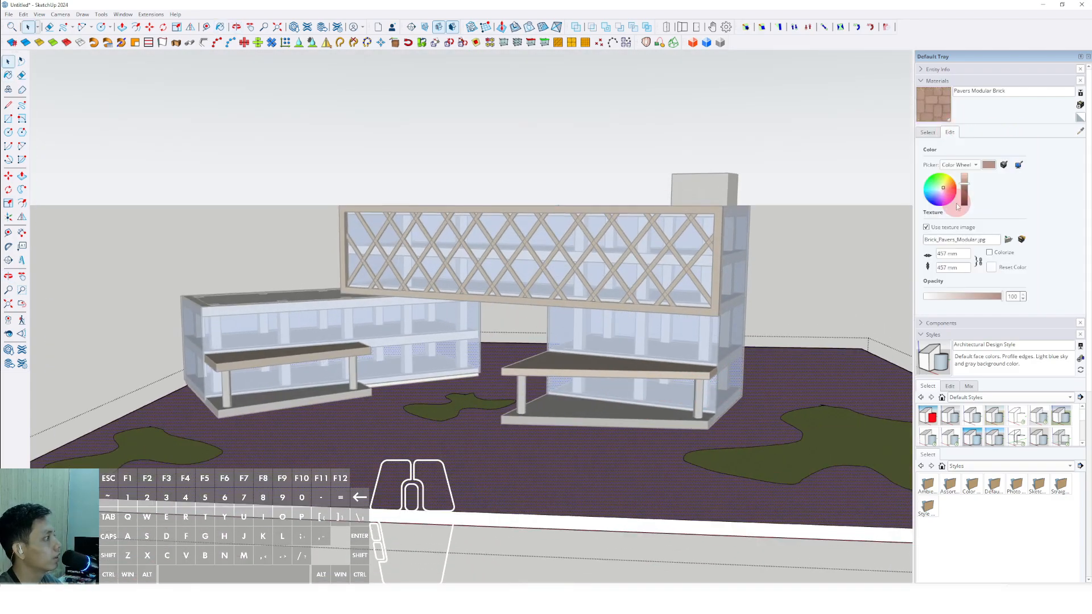
click(960, 169)
click(959, 196)
click(1000, 196)
click(1000, 210)
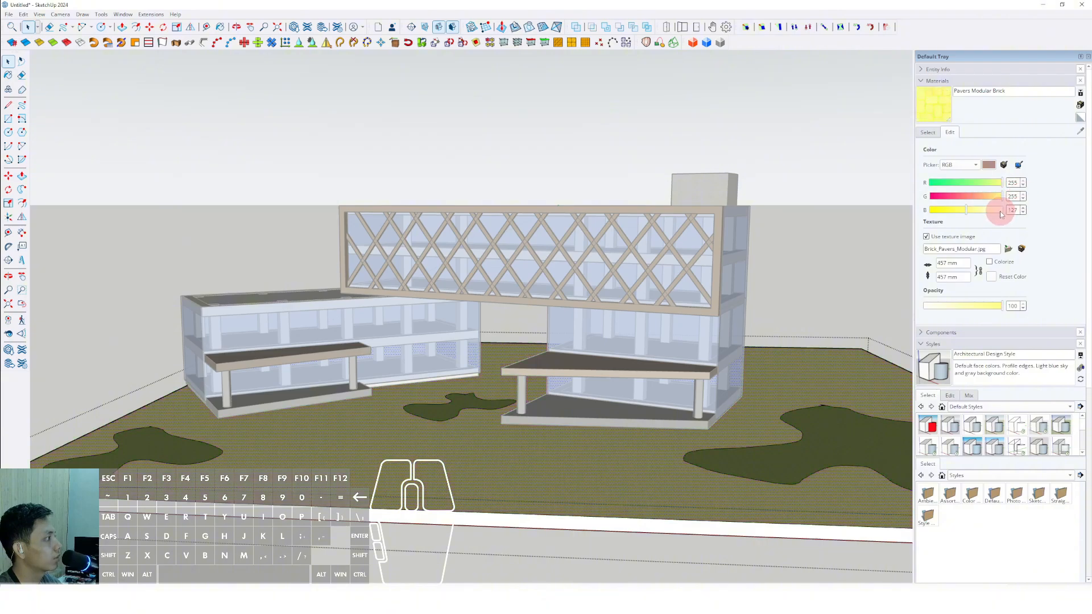
click(960, 165)
click(956, 130)
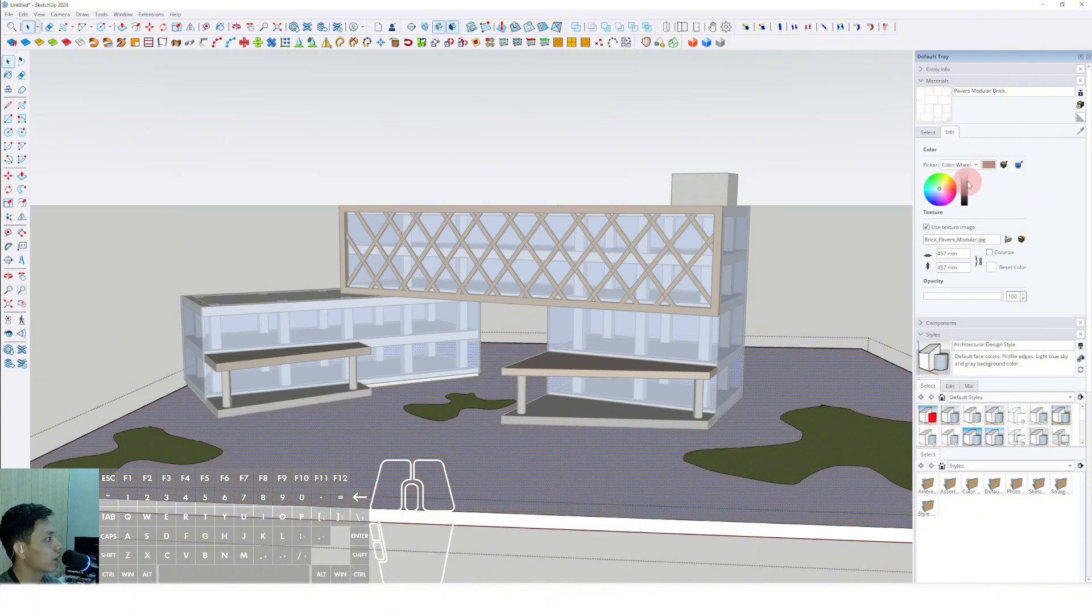
drag(969, 185, 965, 200)
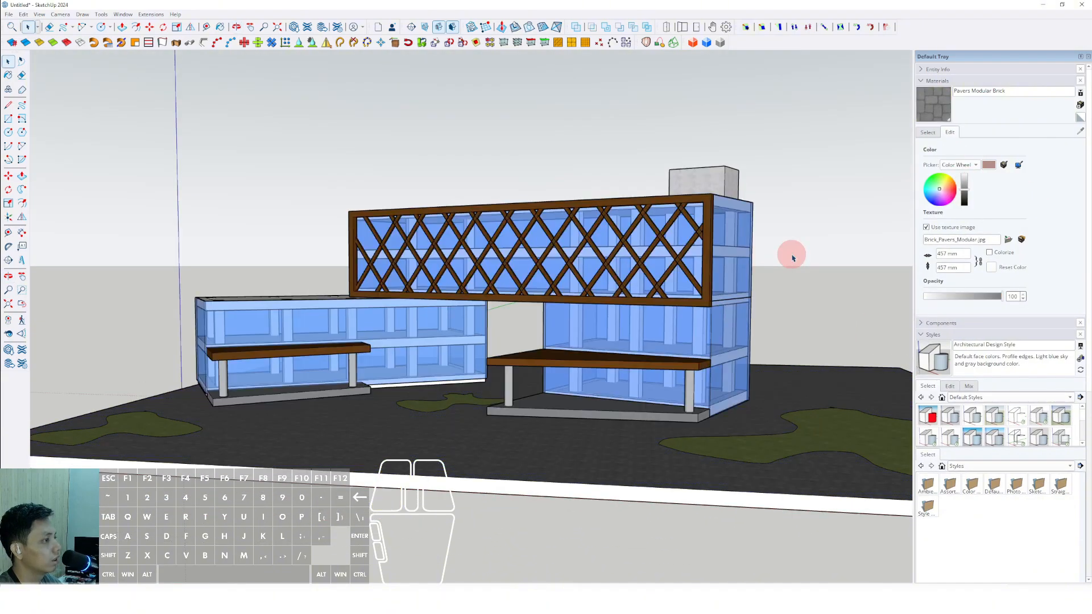
Open the Components Sampler collection in the component library.
middle_drag(794, 257, 925, 146)
click(927, 132)
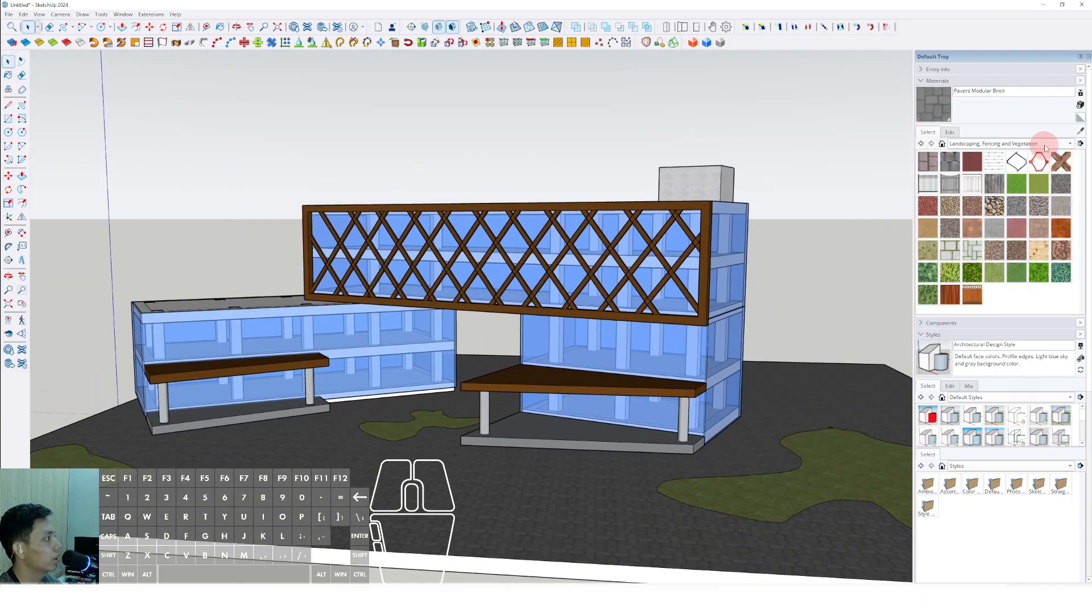
click(929, 81)
click(924, 93)
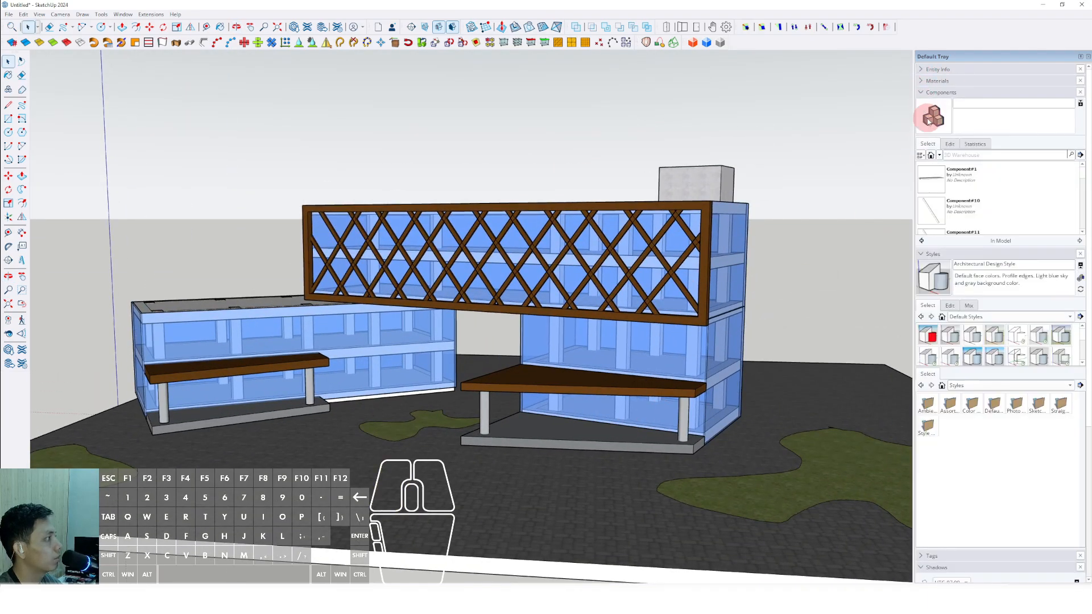
click(939, 154)
click(958, 177)
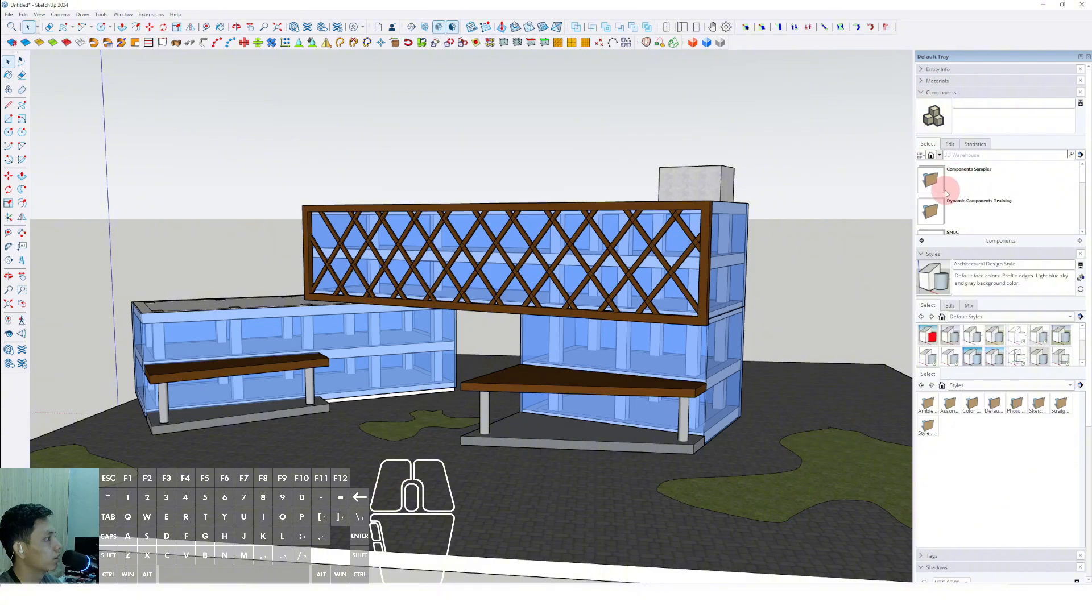
click(936, 182)
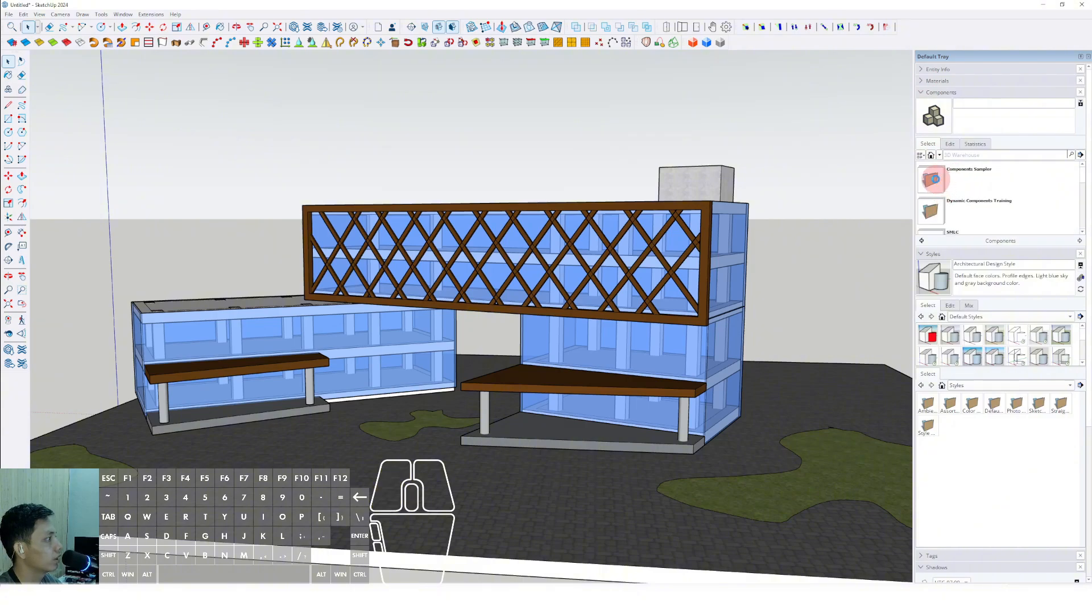
Insert a Tree 2D Deciduous component on the large grass area beside the tall block.
scroll(955, 199, down, 5)
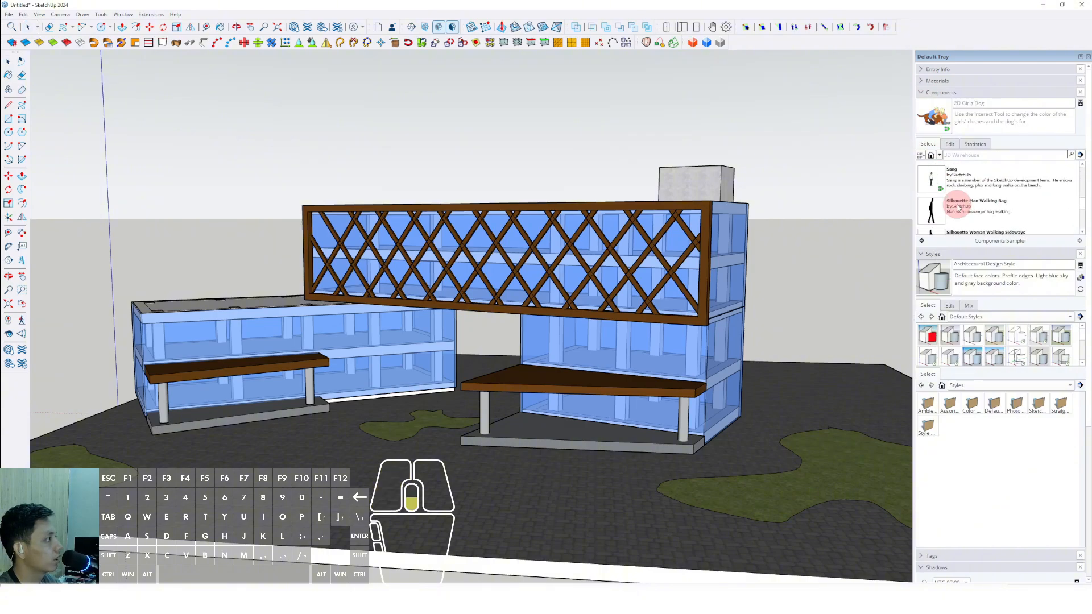
scroll(957, 208, down, 2)
click(961, 208)
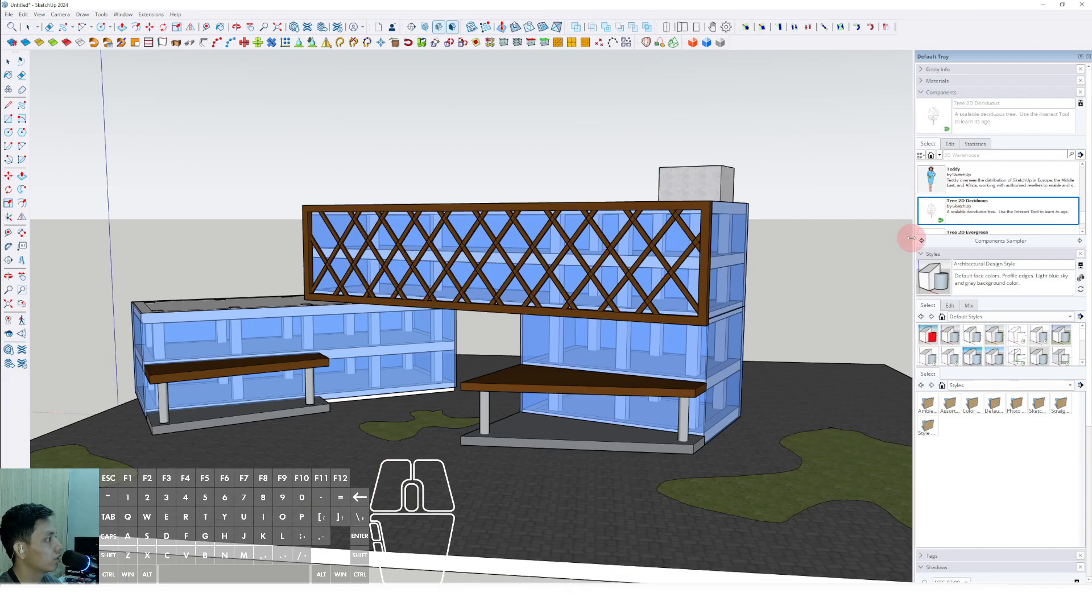
click(859, 461)
scroll(859, 462, down, 2)
shift+middle_drag(859, 460, 748, 418)
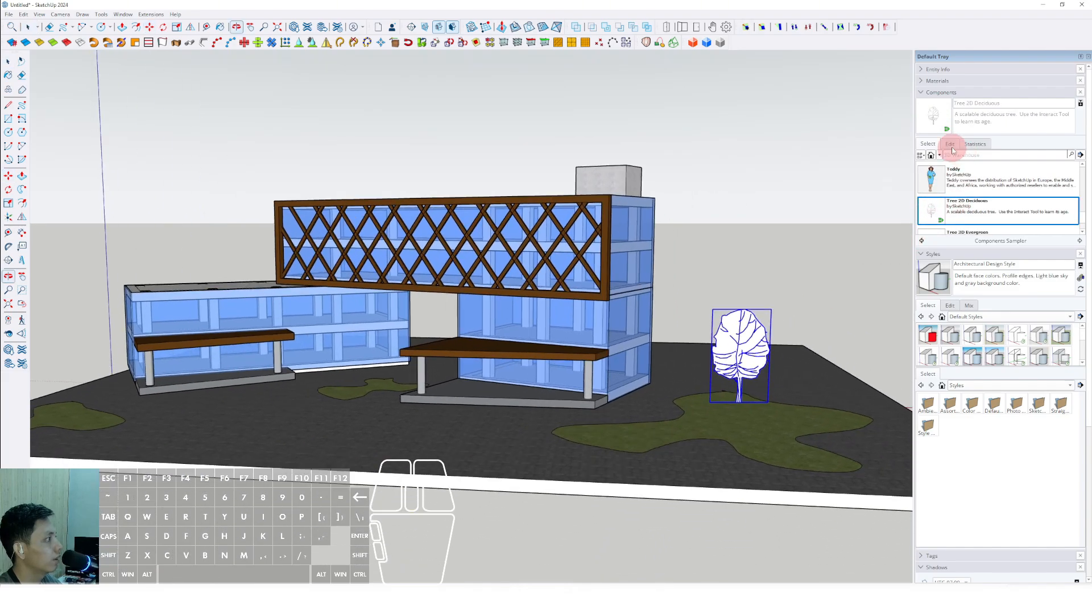
Paint the tree with Translucent Glass Dark Green from the Glass and Mirrors collection.
click(924, 92)
click(944, 81)
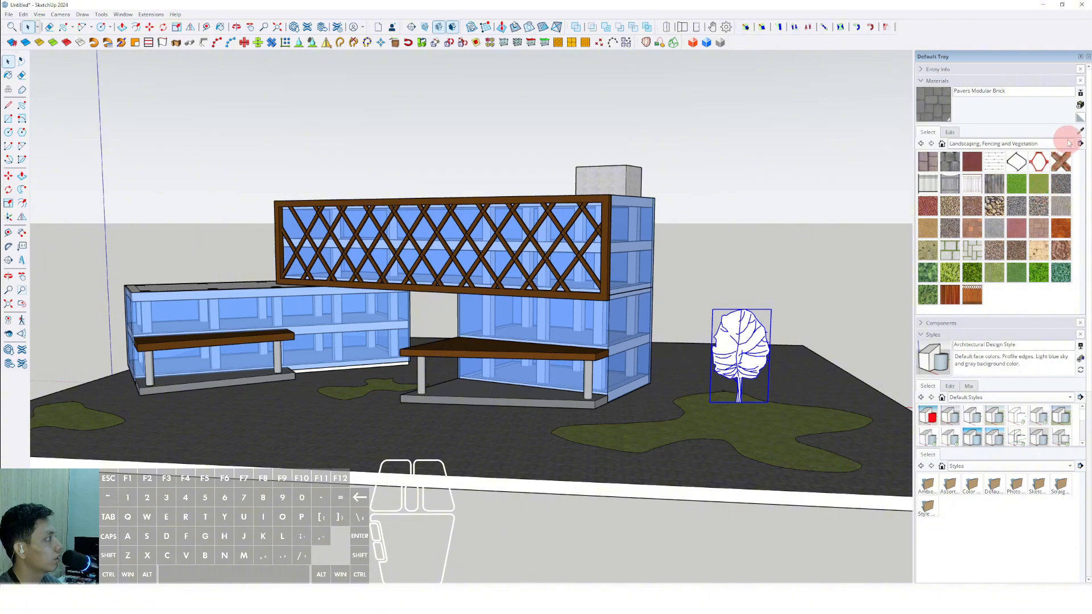
click(1069, 144)
click(1020, 192)
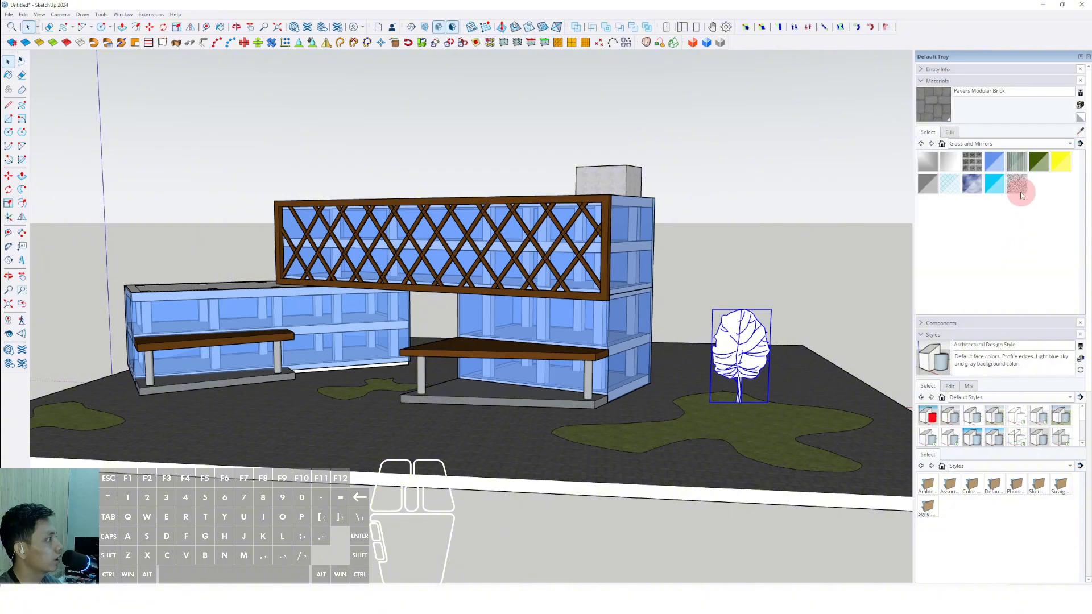
click(1037, 163)
click(743, 357)
Scale the tree down in height with the Scale tool.
shift+middle_drag(743, 358, 741, 337)
middle_drag(741, 338, 739, 313)
key(s)
drag(738, 290, 739, 315)
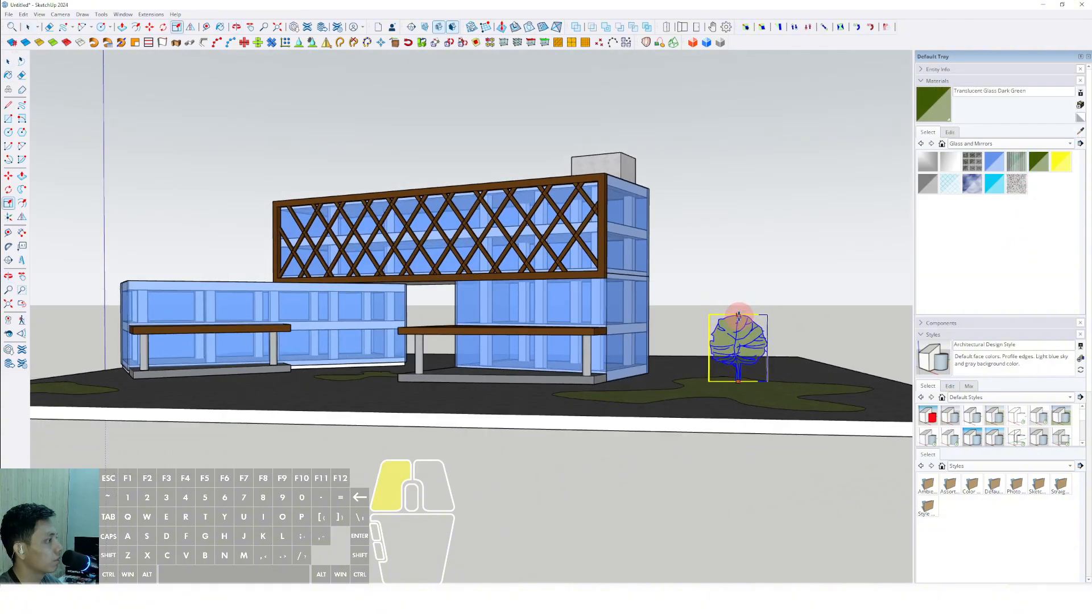
key(space)
Place five copies of the tree around the large grass area beside the tall block.
middle_drag(739, 353, 690, 440)
shift+middle_drag(691, 441, 660, 378)
key(m)
click(660, 375)
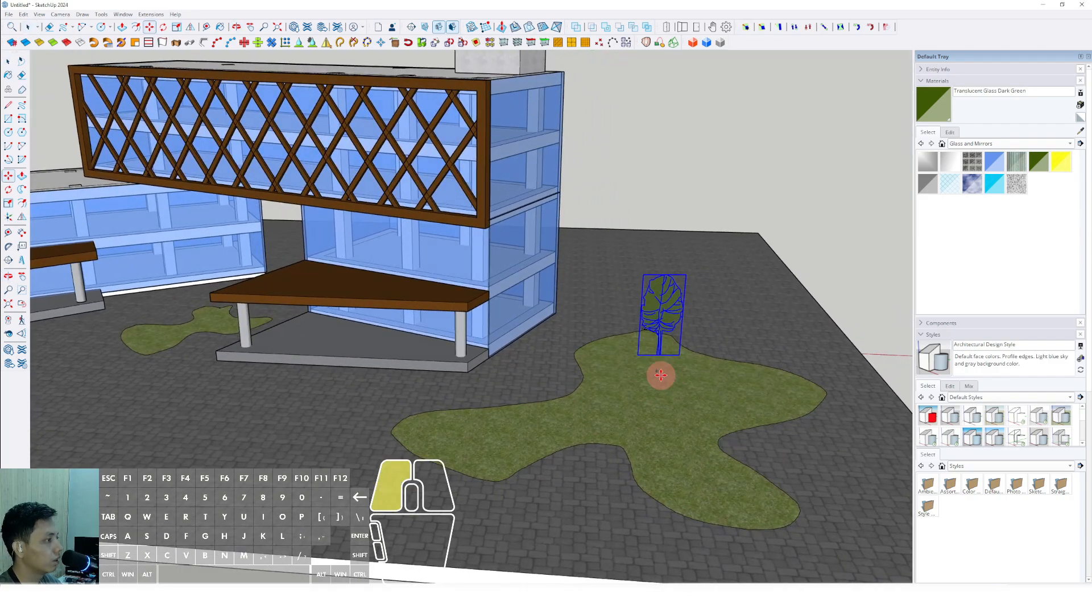
click(611, 409)
click(738, 426)
click(462, 463)
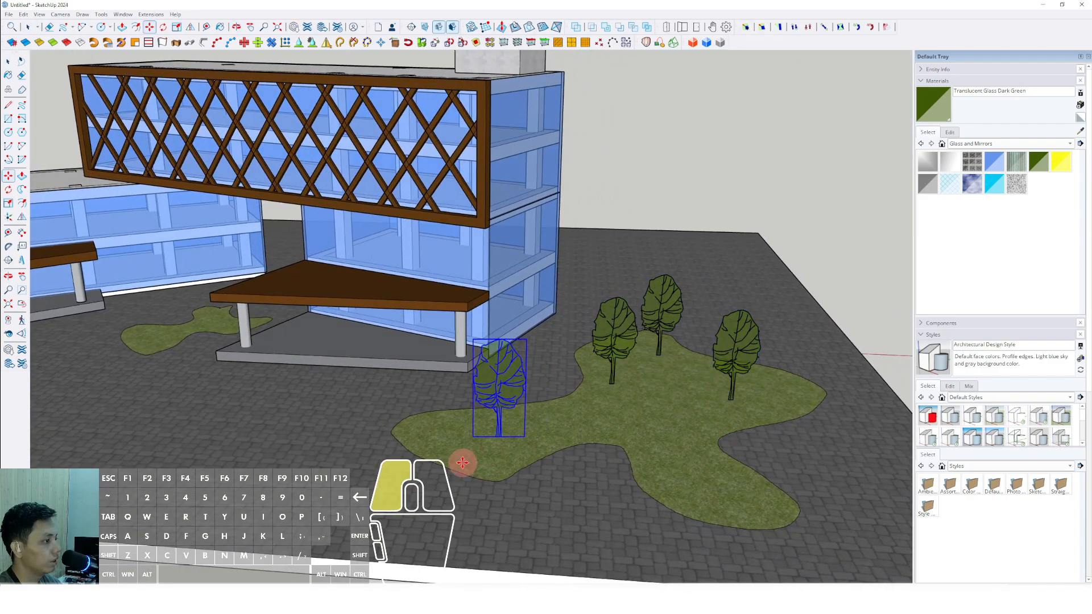
click(656, 421)
click(734, 507)
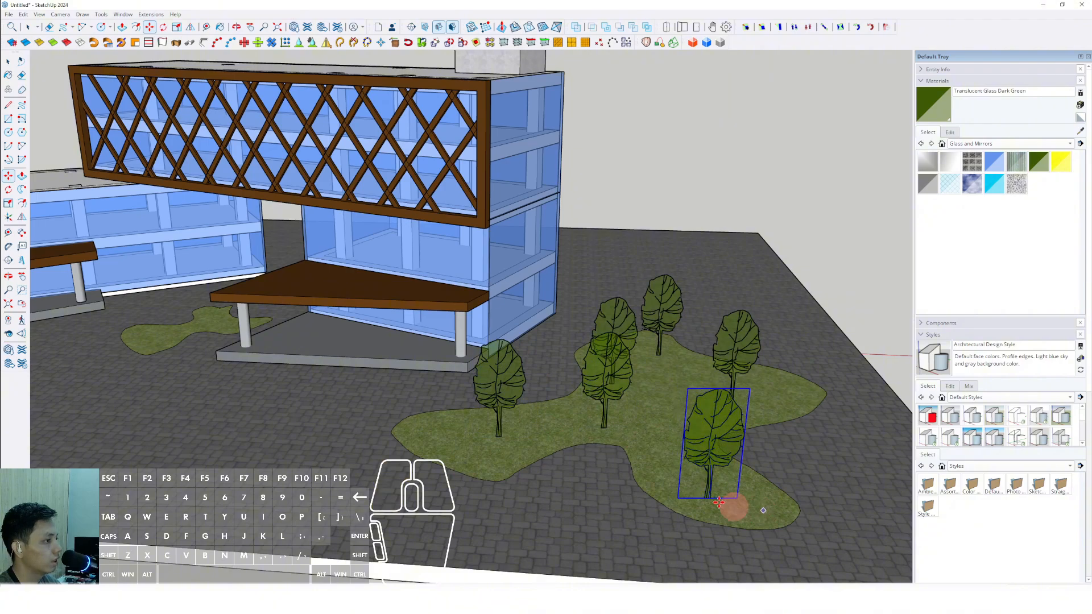
Copy two trees onto the small grass patch between the canopies and two onto the grass beside the low block's outer corner.
middle_drag(719, 502, 497, 380)
click(494, 382)
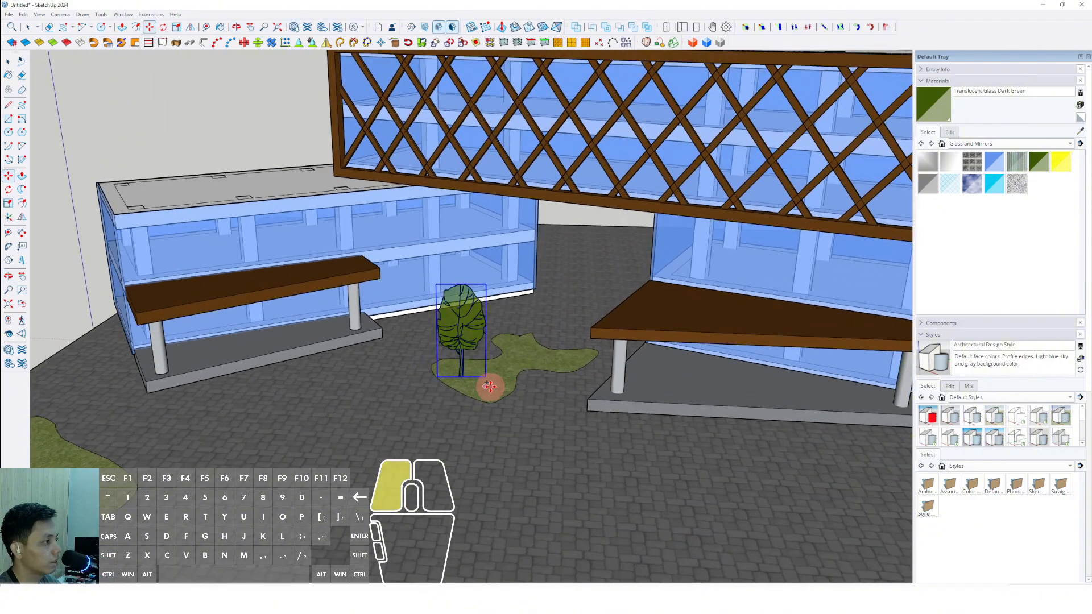
click(572, 369)
scroll(341, 409, down, 3)
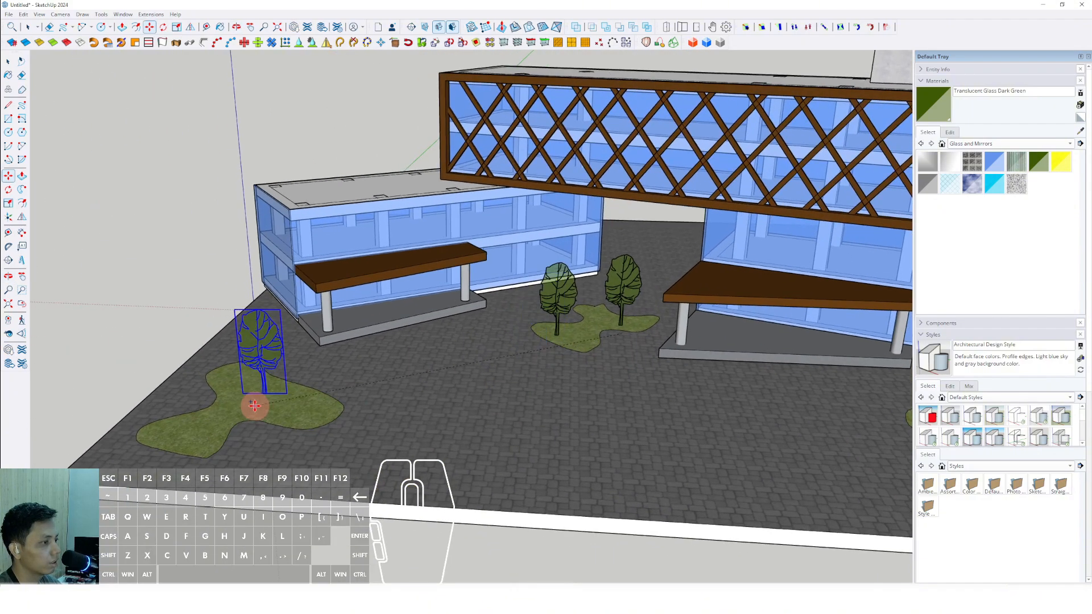
click(192, 451)
click(320, 427)
scroll(526, 419, down, 3)
key(space)
middle_drag(526, 419, 364, 363)
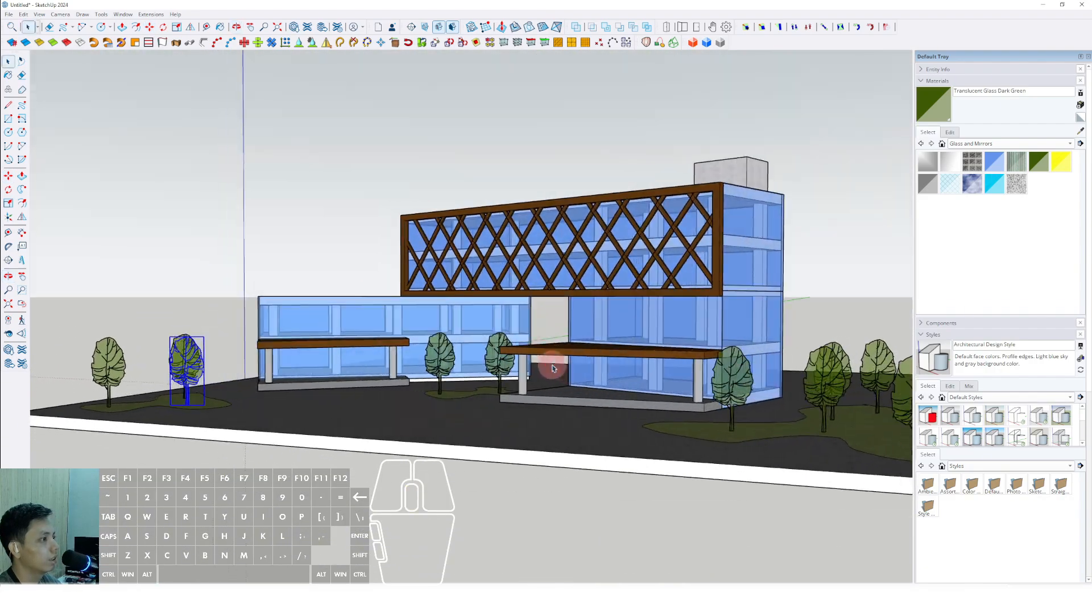
Turn on shadows and set the shadow time to 10:42.
click(290, 254)
shift+middle_drag(290, 254, 341, 257)
click(39, 14)
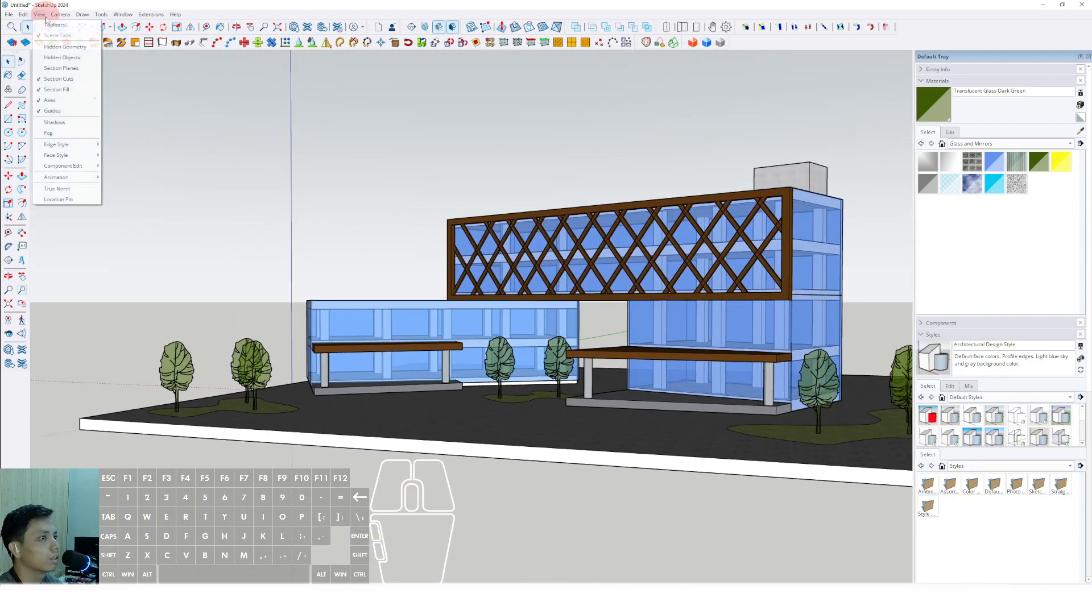
click(55, 123)
middle_drag(704, 348, 556, 343)
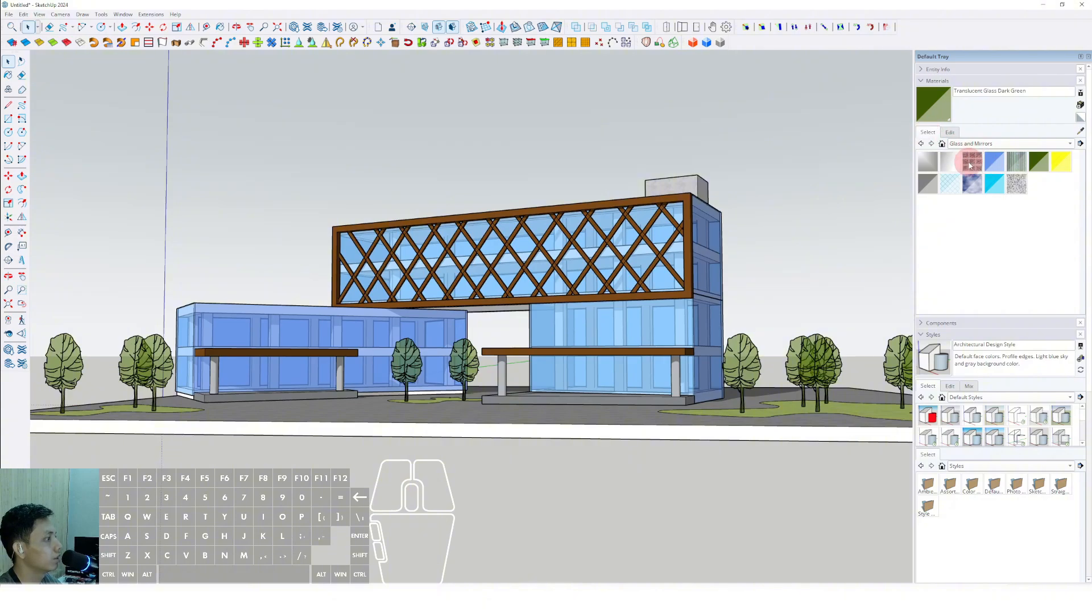
click(928, 83)
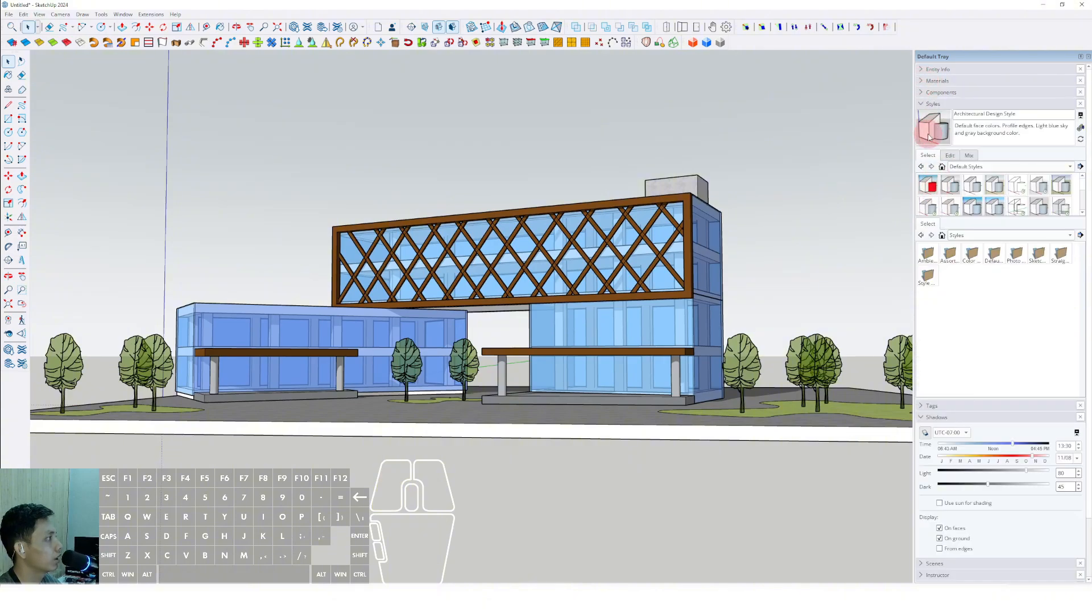
click(929, 103)
drag(1007, 159, 986, 170)
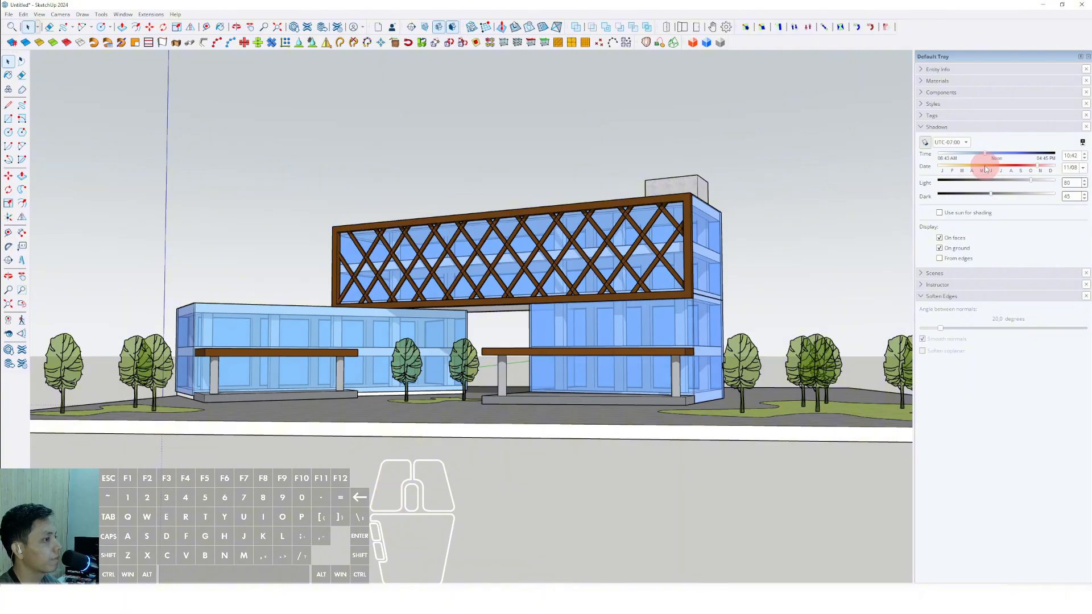
Draw a full-height rectangle on the low block's front, between its canopy and the end facing the passage.
middle_drag(441, 329, 442, 280)
scroll(439, 300, up, 5)
scroll(443, 302, down, 3)
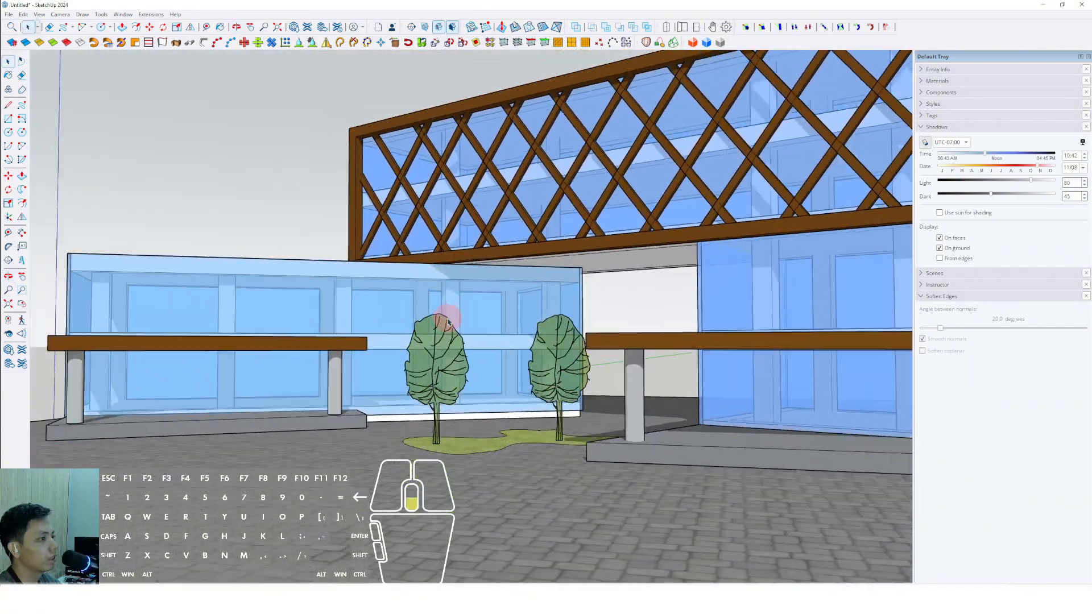
mouse_move(446, 319)
shift+middle_down()
mouse_move(473, 360)
mouse_move(506, 349)
mouse_move(549, 446)
shift+middle_up()
scroll(460, 369, up, 5)
scroll(460, 368, down, 1)
scroll(548, 445, down, 3)
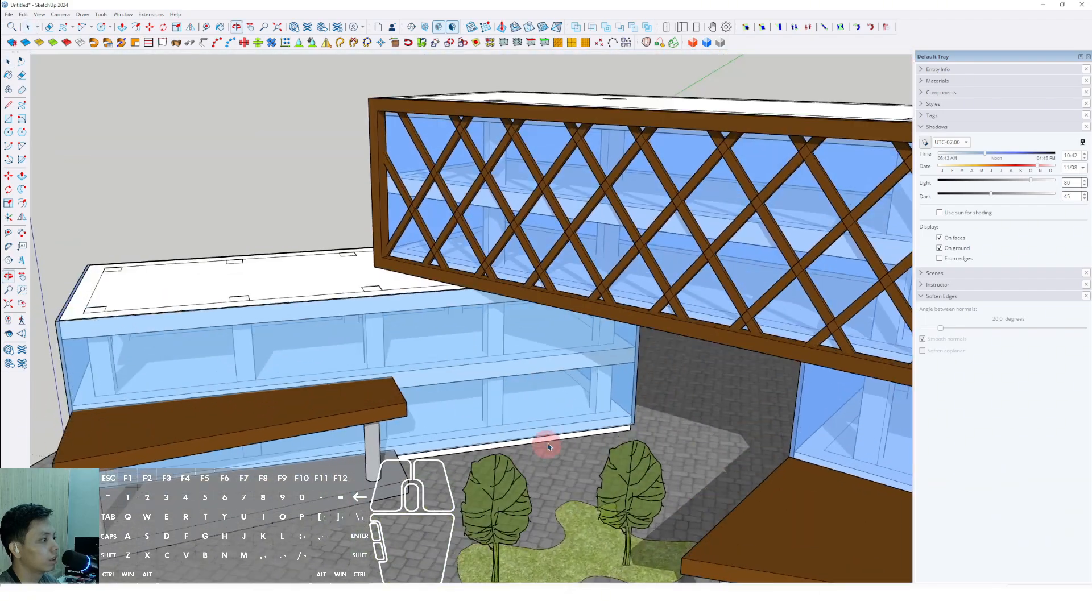
scroll(574, 441, up, 4)
key(r)
click(655, 427)
scroll(509, 367, down, 1)
middle_drag(500, 367, 510, 286)
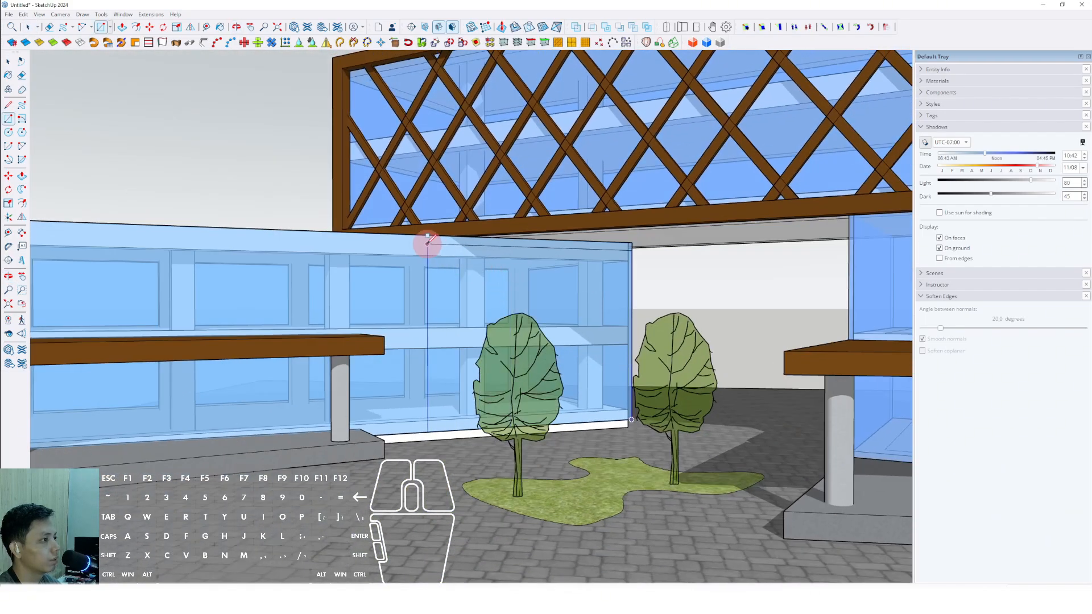
scroll(418, 236, up, 1)
click(408, 231)
key(space)
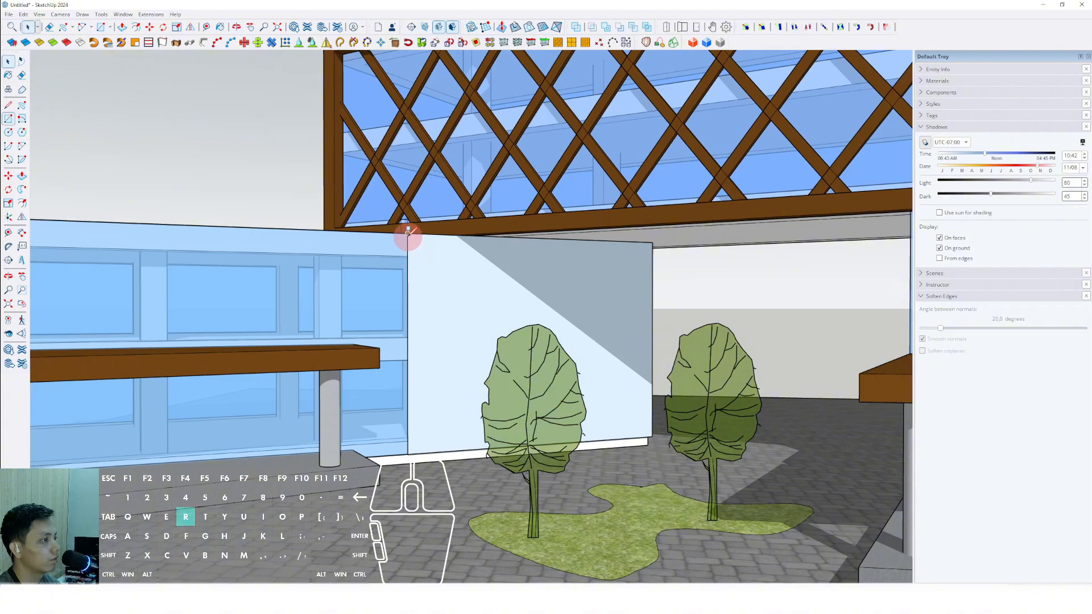
Draw an upper band across the rest of the low block's front, slope its lower edge down towards the end panel and erase the dividing edges.
scroll(408, 231, down, 3)
middle_drag(324, 256, 307, 263)
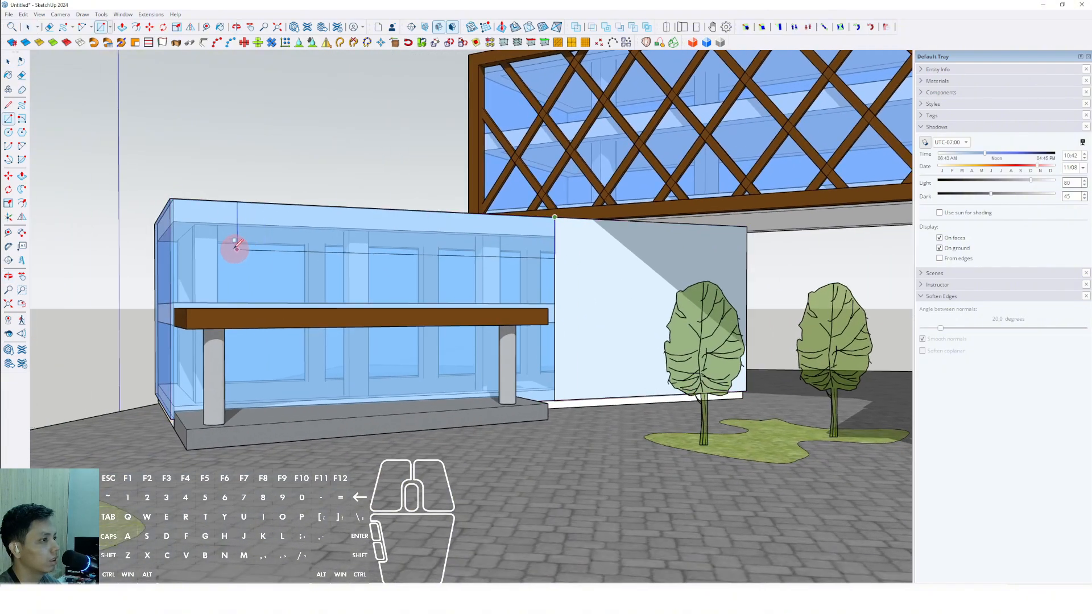
click(173, 243)
key(d)
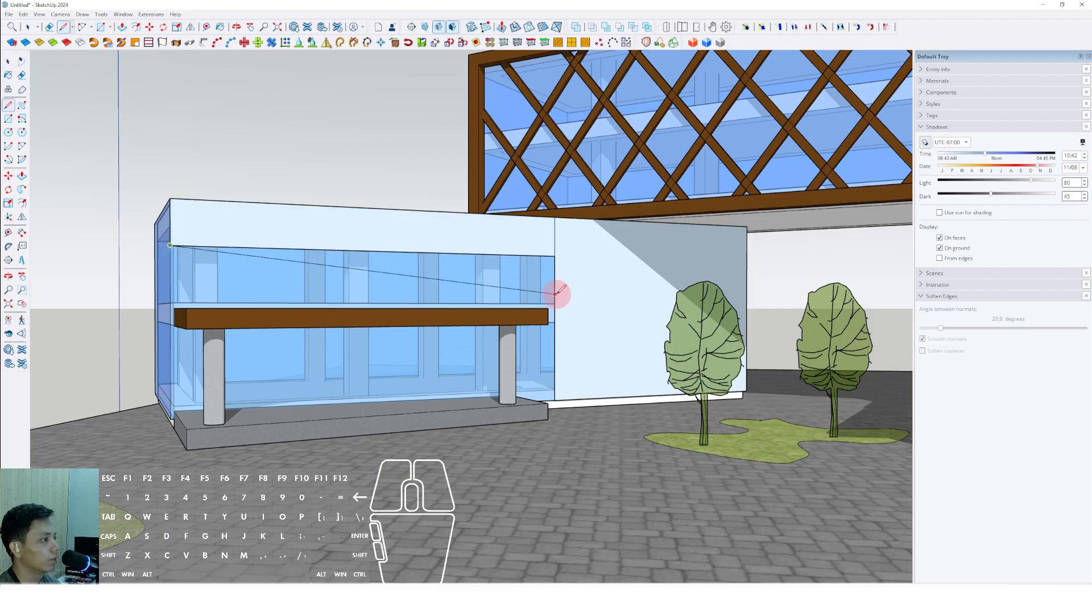
click(554, 296)
key(e)
drag(560, 263, 561, 246)
middle_drag(561, 245, 630, 277)
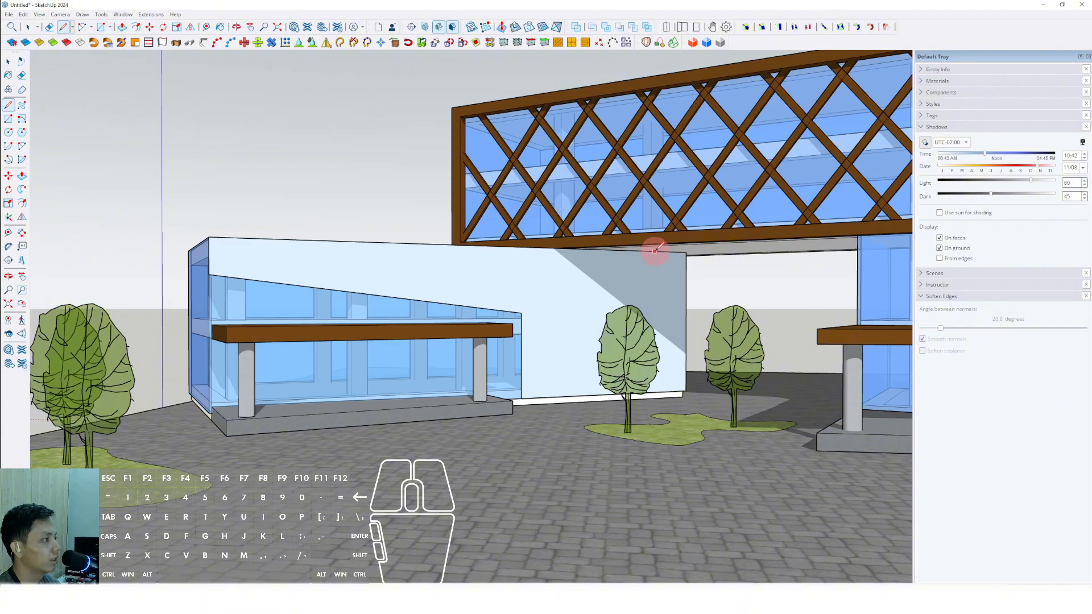
Taper the low block's end panel towards its base with two slanted lines and delete the leftover outer faces.
click(561, 397)
middle_drag(589, 400, 402, 396)
key(space)
key(d)
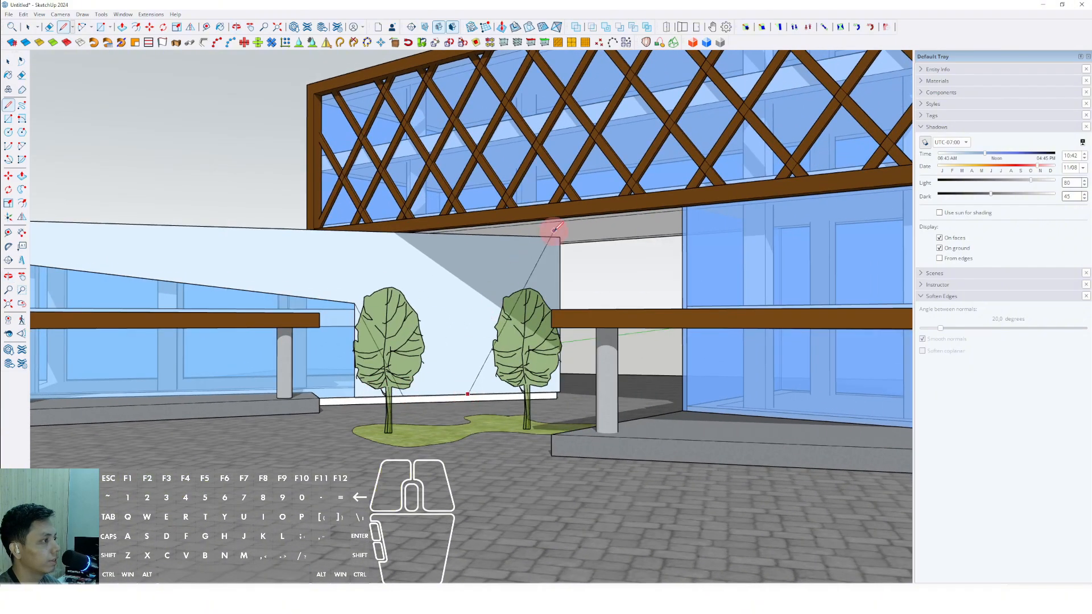
click(535, 235)
key(space)
middle_drag(541, 248, 382, 374)
click(382, 374)
key(Delete)
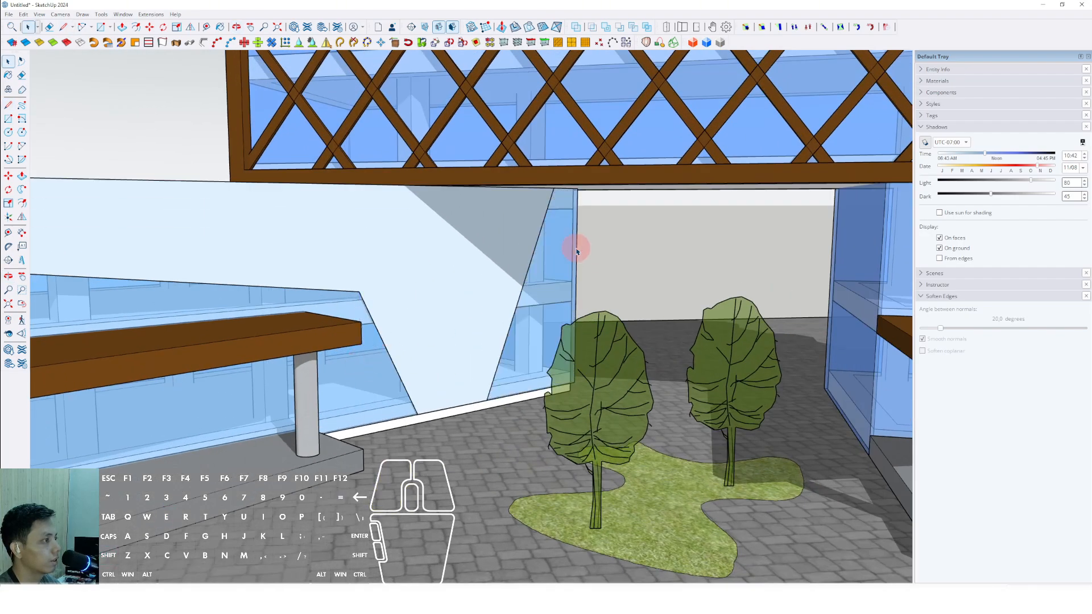
Clean up the leftover edges around the tapered panel and extrude the panel outward with Push/Pull.
middle_drag(565, 260, 567, 196)
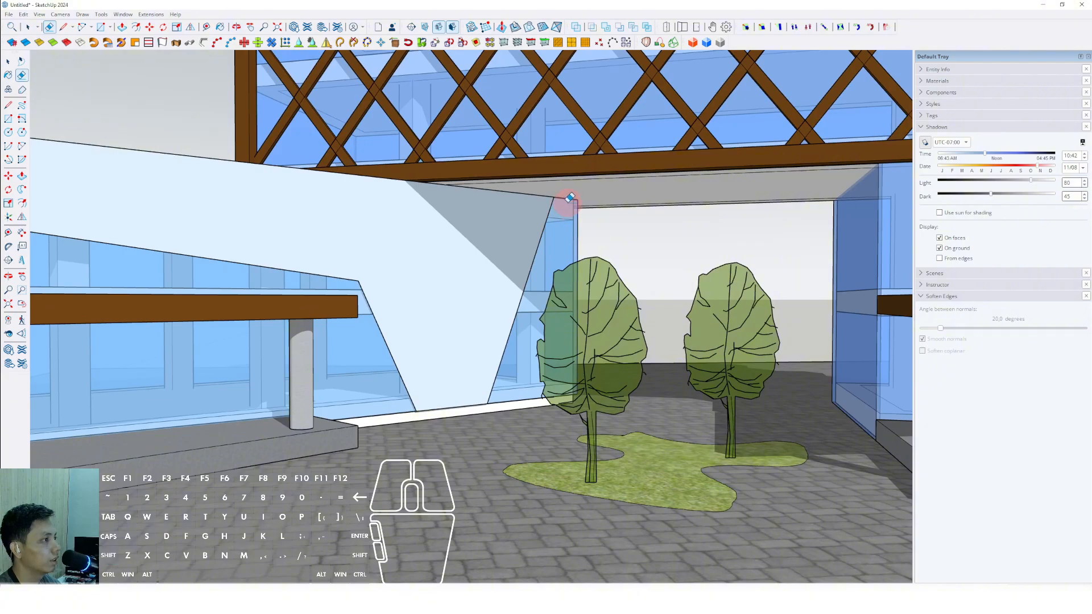
click(521, 220)
click(488, 411)
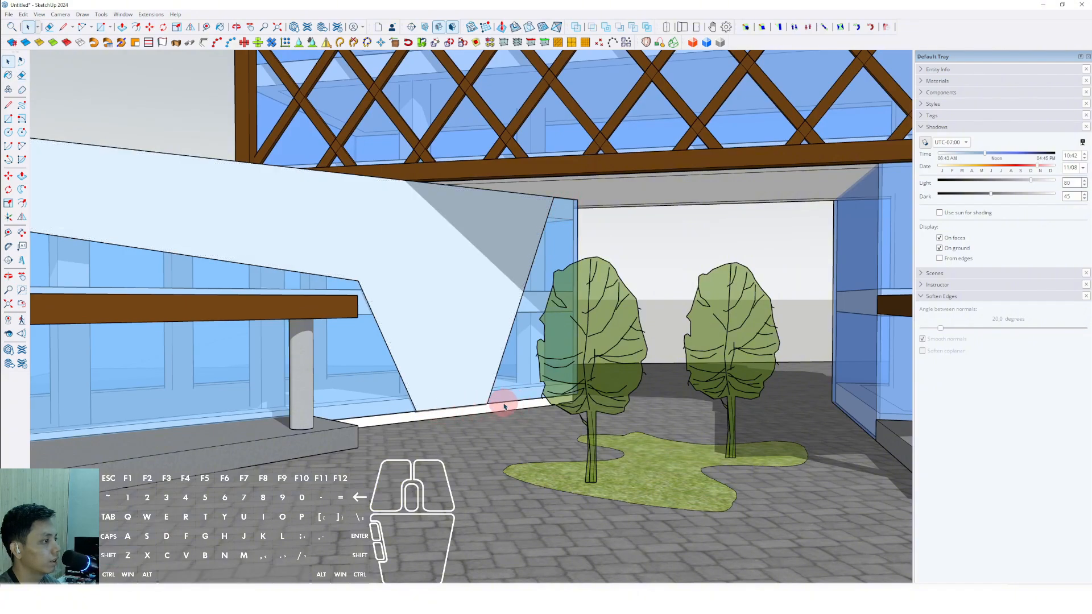
scroll(505, 406, up, 2)
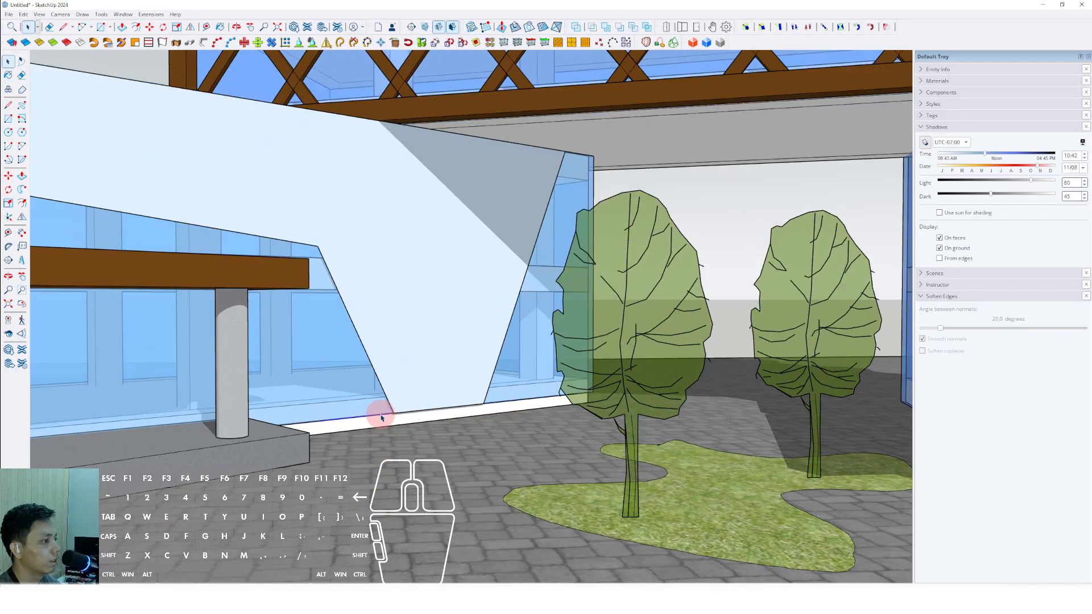
scroll(436, 356, down, 3)
key(p)
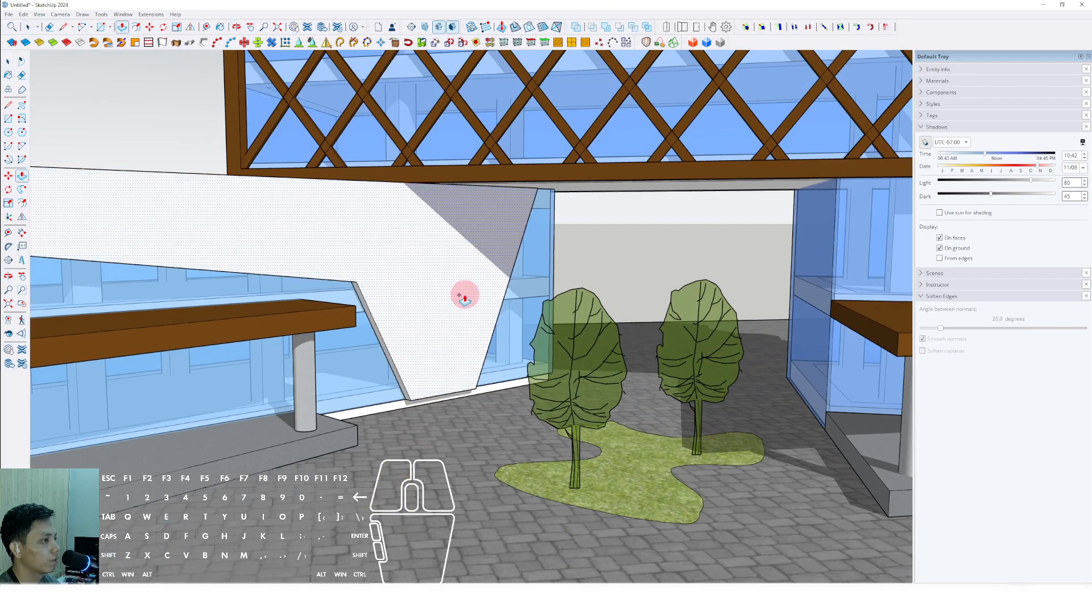
click(461, 296)
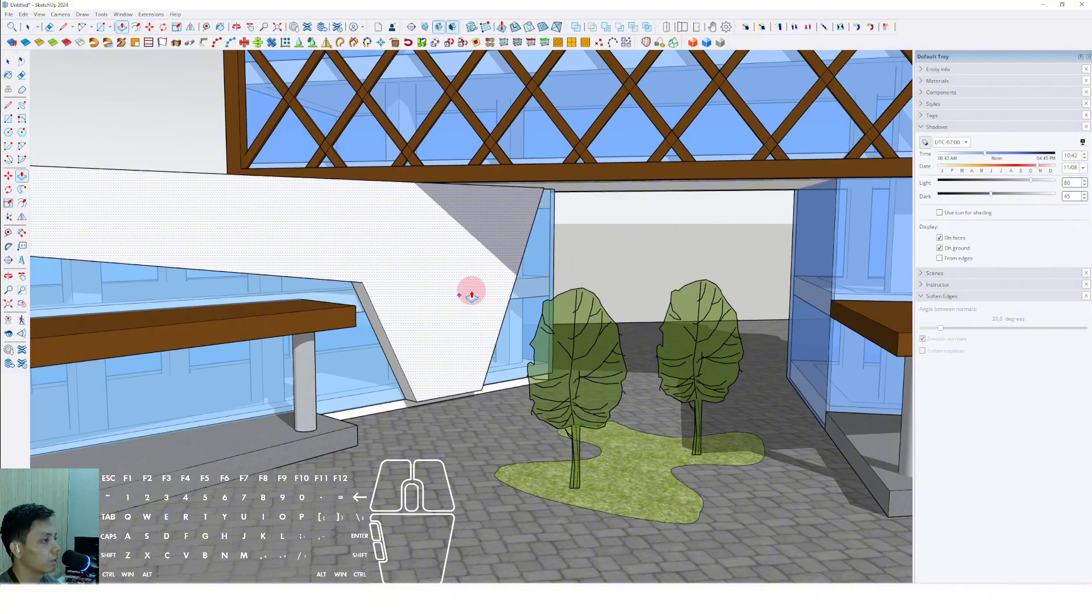
key(space)
Select the whole extruded facade panel on the low block and make it a group.
scroll(444, 280, down, 2)
triple_click(438, 264)
right_click(439, 263)
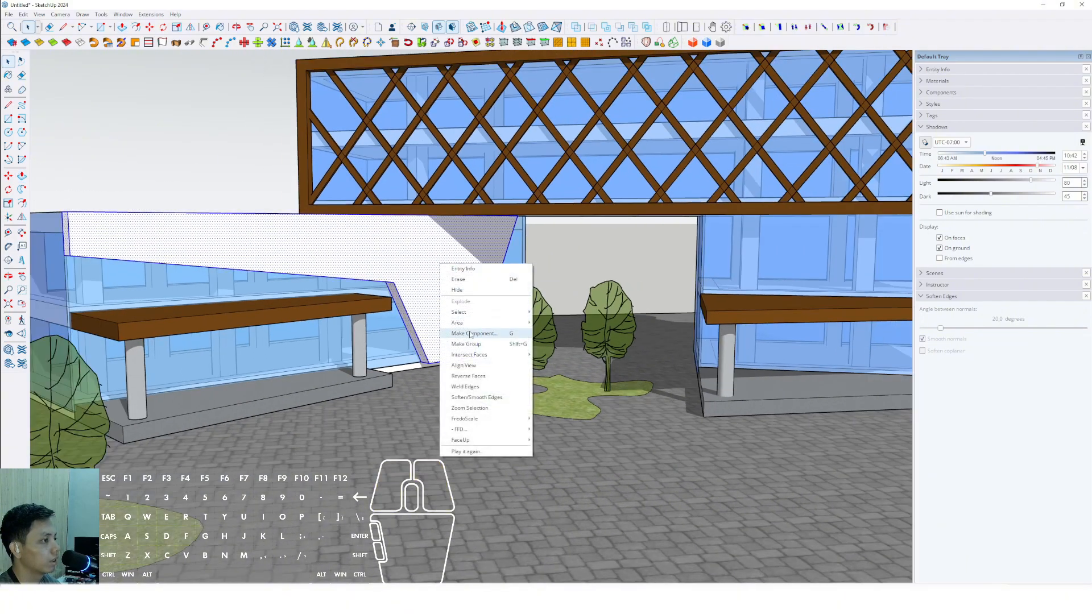
click(464, 343)
scroll(464, 342, down, 2)
mouse_move(464, 343)
middle_down()
mouse_move(424, 317)
mouse_move(461, 327)
mouse_move(403, 346)
mouse_move(447, 325)
middle_up()
Paint the low block's facade panel with Steel Brushed Stainless from the Metal collection.
click(933, 127)
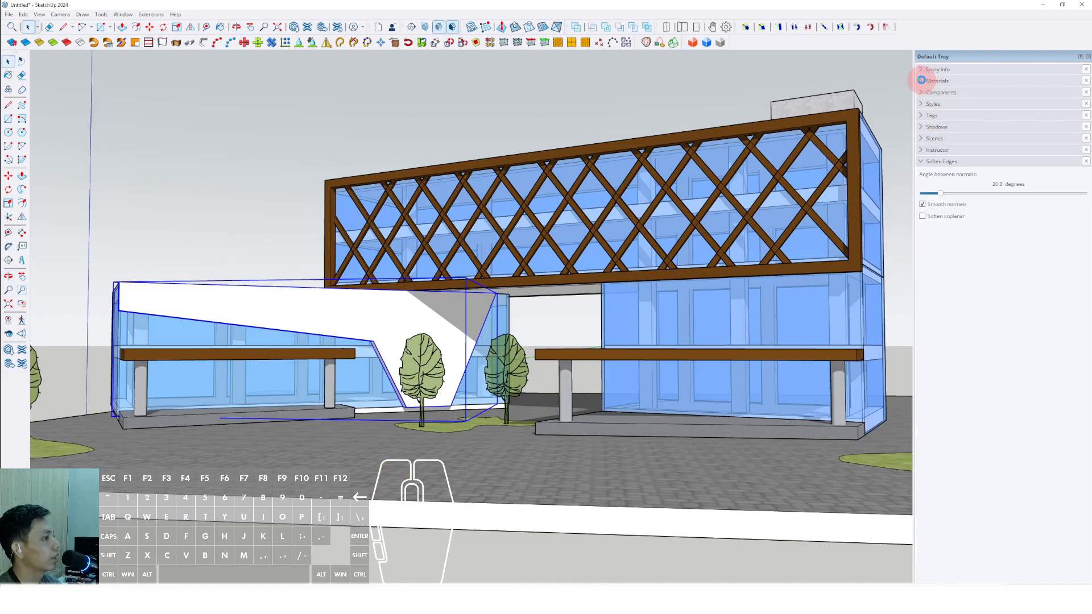
click(921, 81)
click(1061, 144)
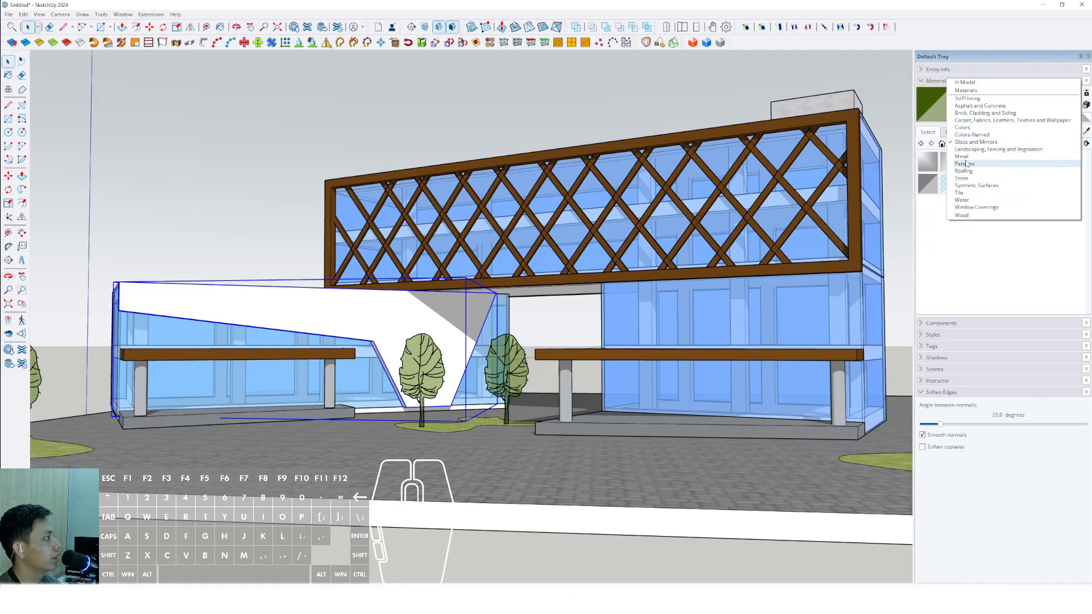
click(966, 159)
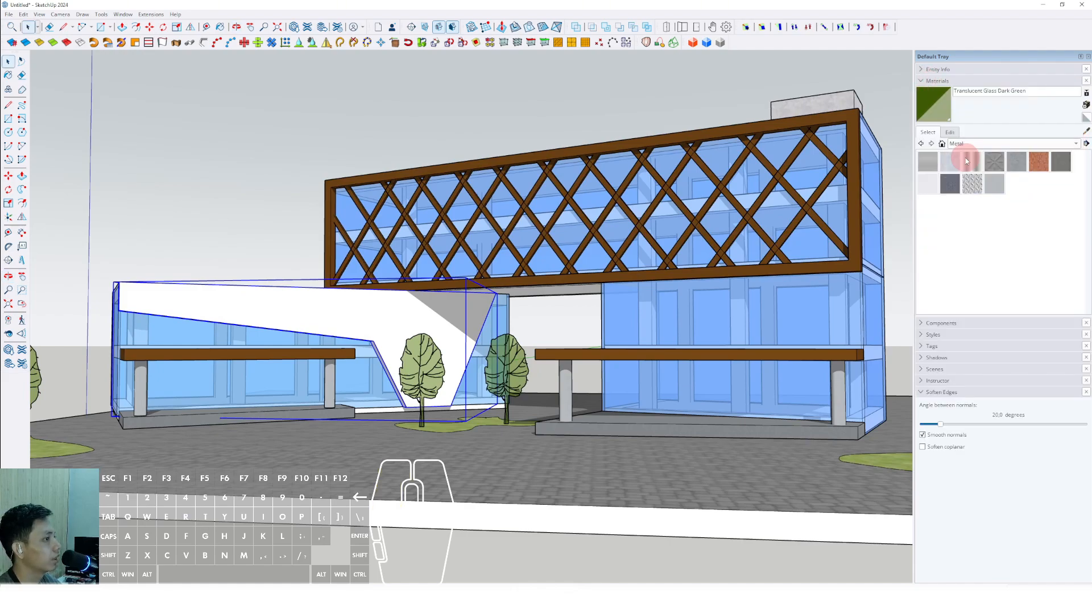
click(987, 189)
click(392, 320)
Draw a full-height rectangle on the tall block's front beside the passage and an upper band rectangle from it to the opposite corner.
mouse_move(392, 320)
middle_down()
mouse_move(382, 332)
mouse_move(424, 317)
mouse_move(462, 322)
mouse_move(433, 329)
mouse_move(548, 317)
mouse_move(540, 312)
middle_up()
mouse_move(586, 371)
middle_down()
mouse_move(624, 358)
mouse_move(585, 410)
mouse_move(638, 393)
mouse_move(595, 368)
middle_up()
scroll(630, 331, up, 3)
scroll(646, 351, down, 1)
scroll(540, 324, up, 4)
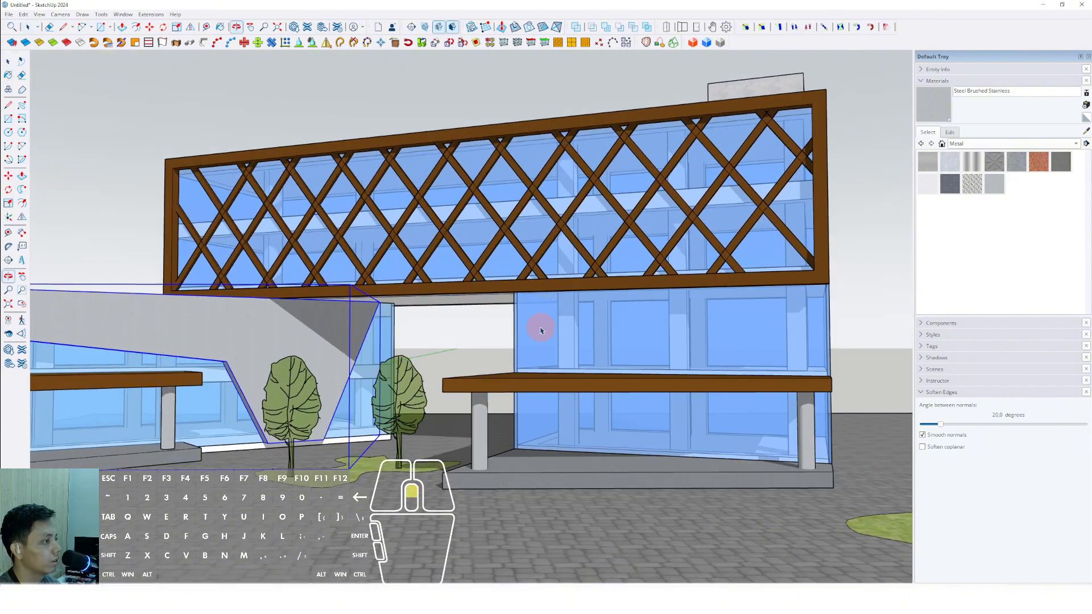
key(r)
scroll(631, 373, down, 2)
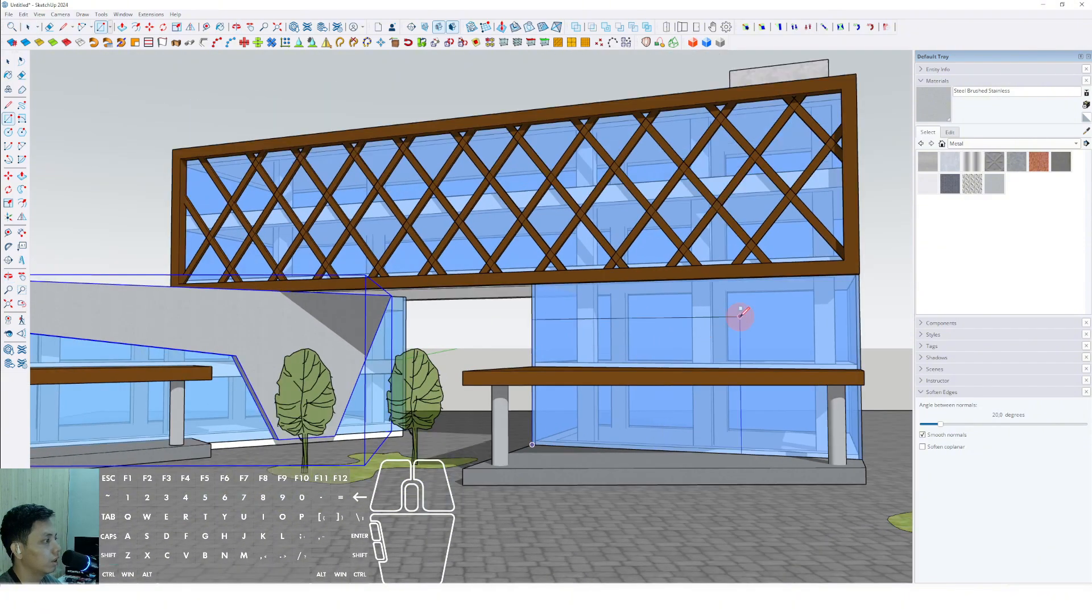
scroll(627, 290, up, 3)
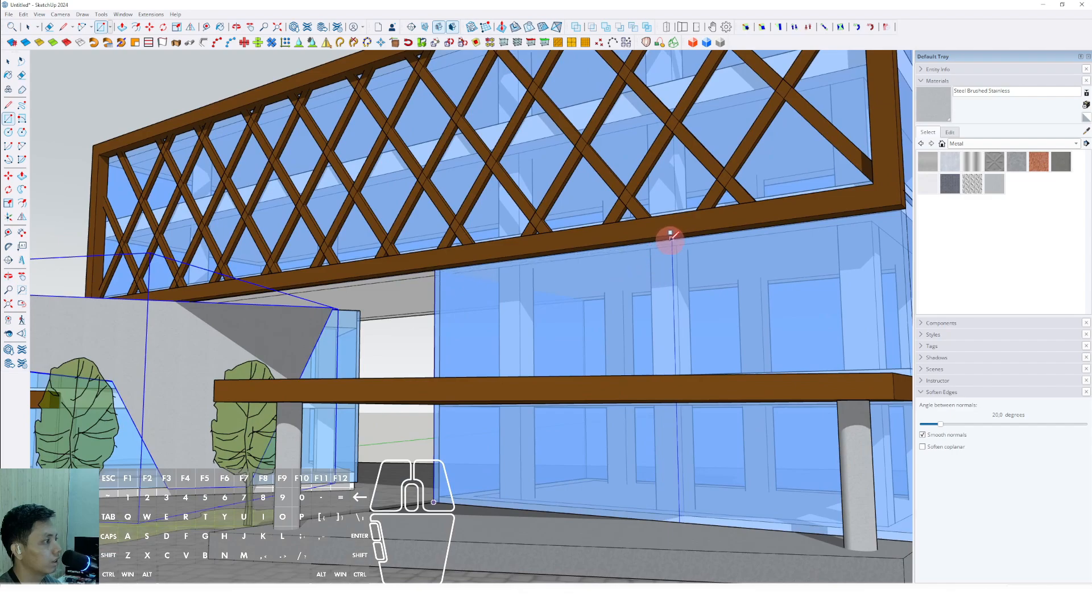
click(603, 248)
click(905, 207)
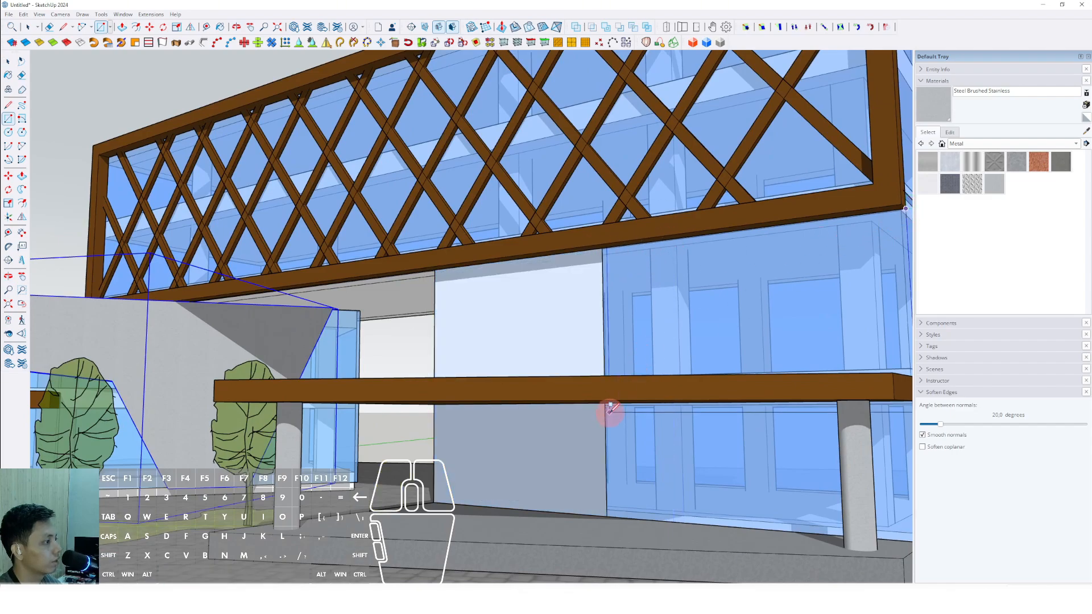
click(606, 421)
Draw a slanted line across the tall block's front panel, from the wall base through the rectangle corner to the far vertical edge.
scroll(606, 421, down, 2)
key(d)
click(605, 423)
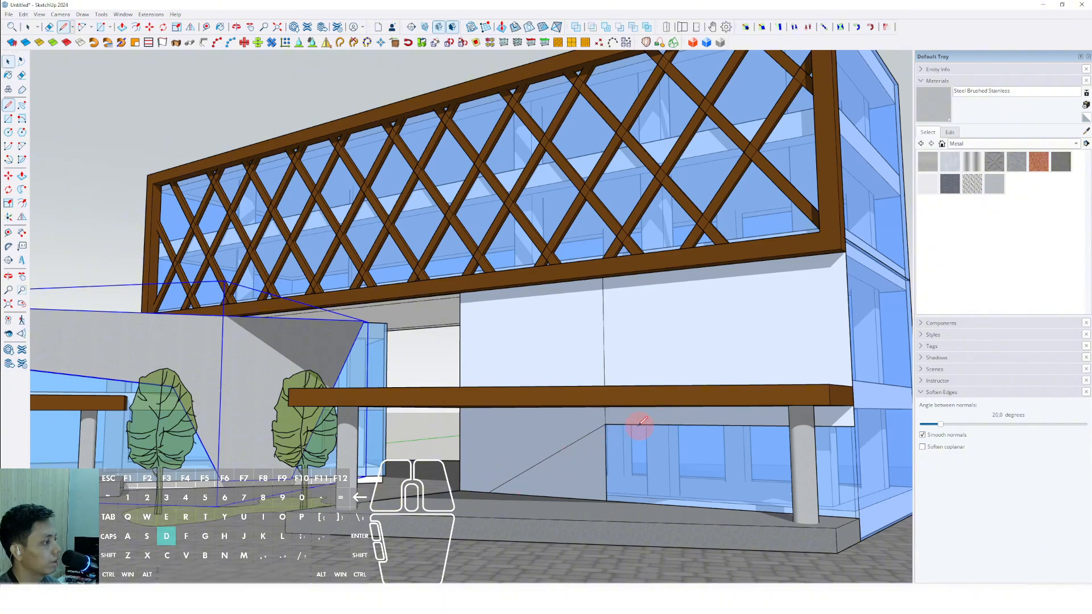
click(605, 424)
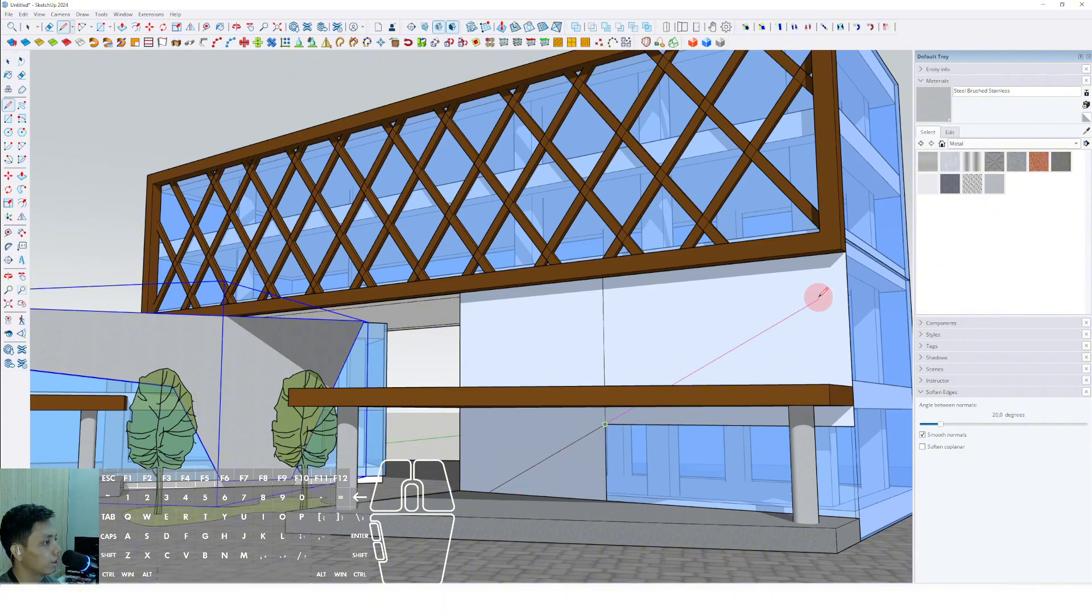
click(847, 273)
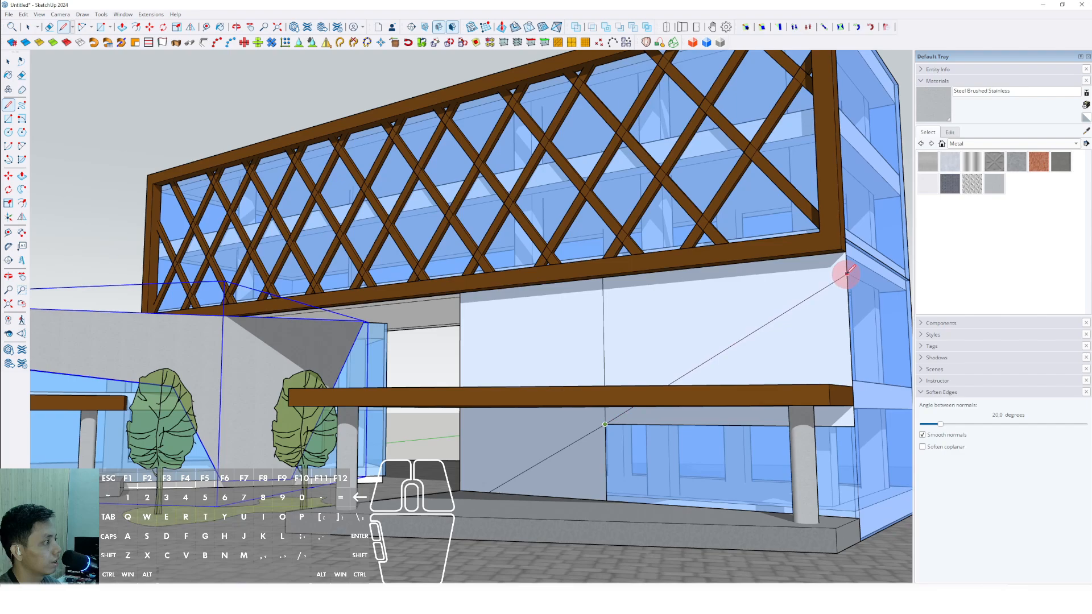
Delete the faces below the slanted line and clean up the leftover edges around the tapered panel.
click(829, 332)
key(e)
key(e)
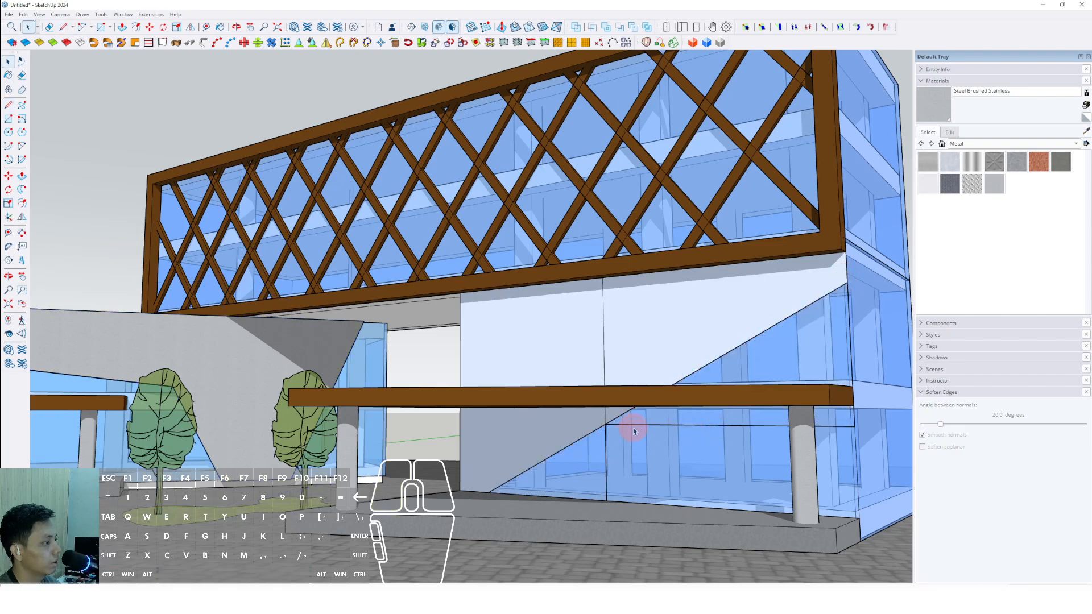
shift+click(606, 441)
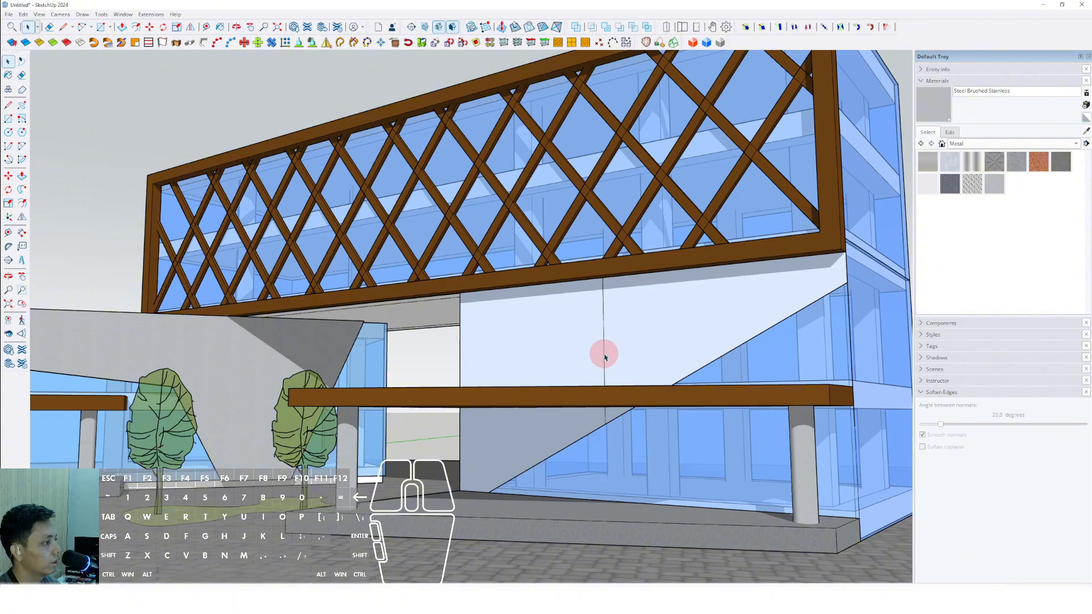
shift+click(619, 349)
click(851, 301)
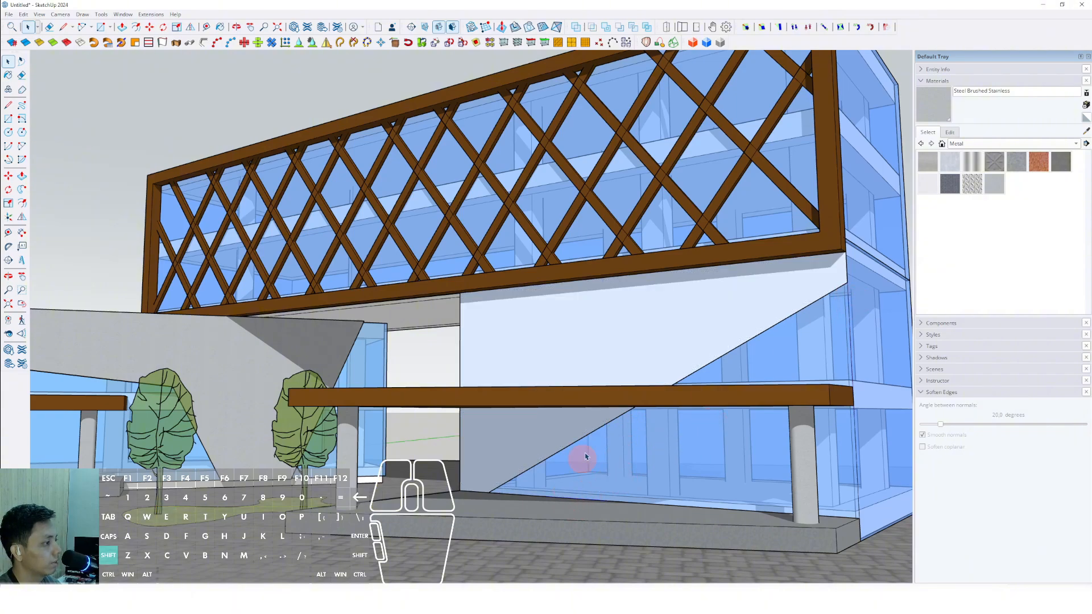
Extrude the tall block's tapered panel outward with Push/Pull and make the whole panel a group.
middle_drag(662, 334, 624, 319)
key(p)
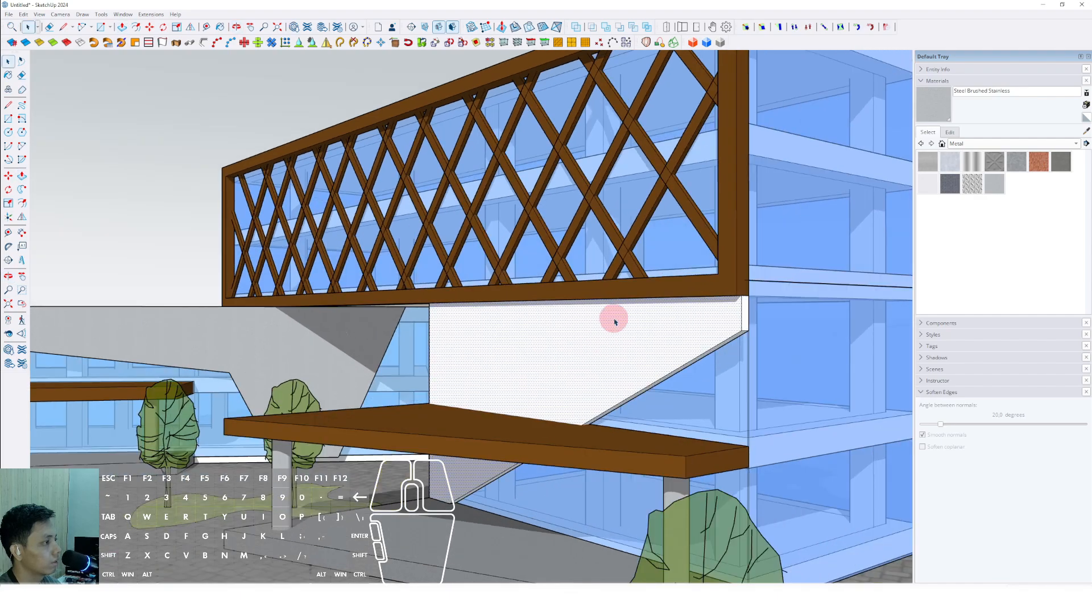
right_click(615, 322)
click(604, 402)
scroll(783, 343, down, 6)
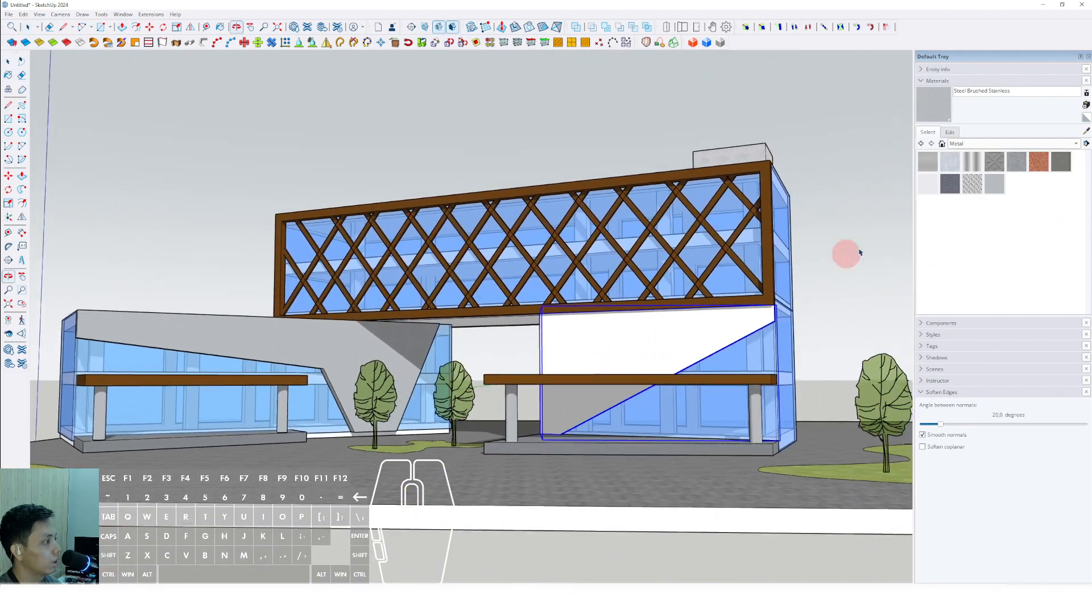
Paint the tall block's slanted facade panel with Metal Steel Textured from the Metal collection.
key(space)
click(679, 336)
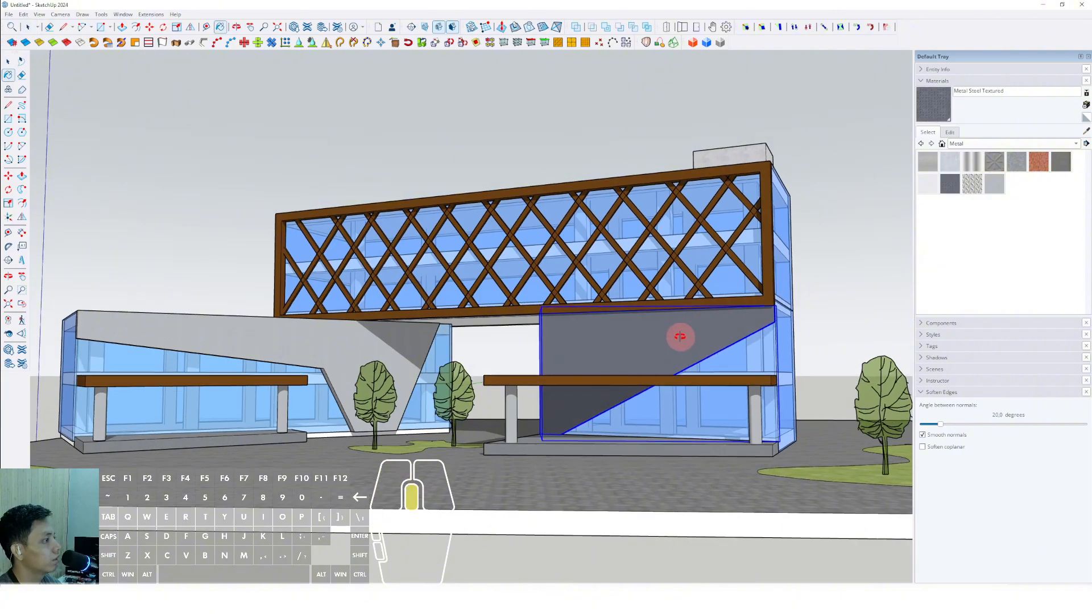
key(space)
mouse_move(680, 336)
middle_down()
mouse_move(632, 358)
mouse_move(653, 338)
mouse_move(778, 296)
middle_up()
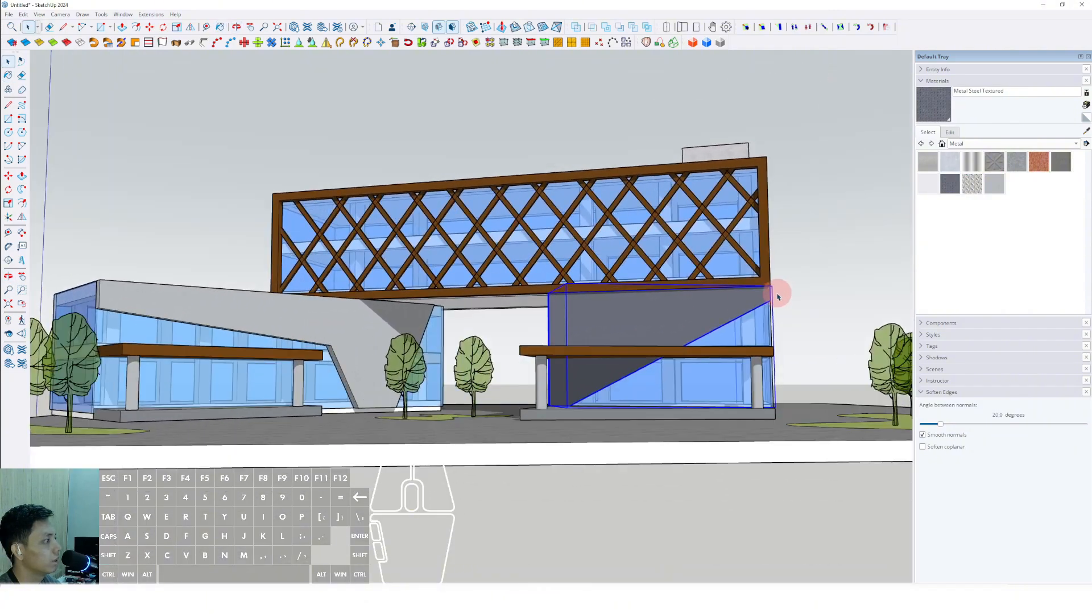
mouse_move(705, 336)
middle_down()
mouse_move(648, 339)
mouse_move(680, 347)
middle_up()
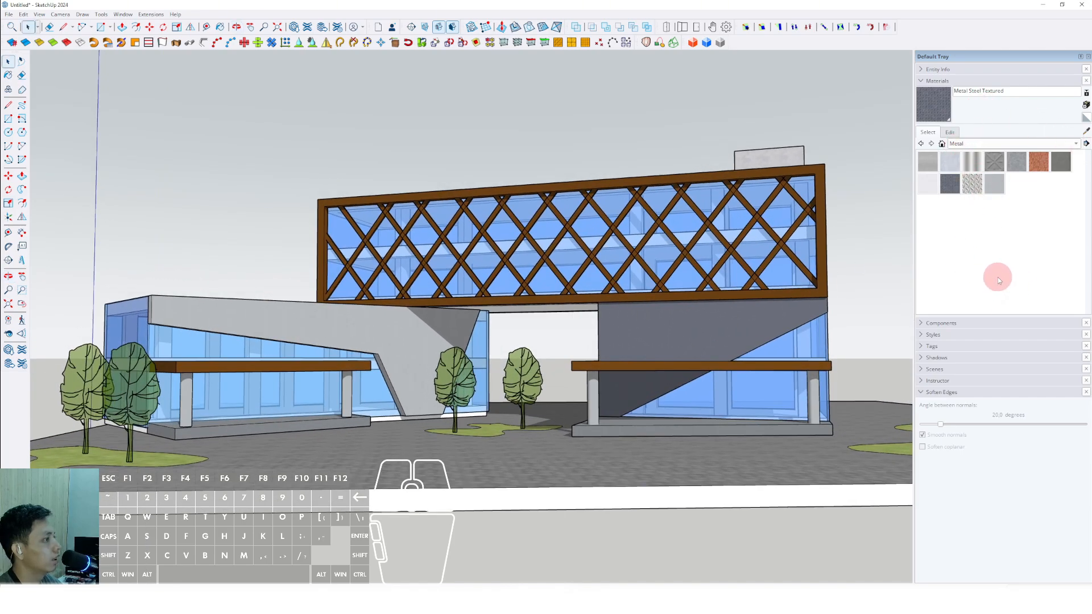
Try the Urban Planning Style from the Default Styles, and apply the Construction Documentation Style to the model.
click(932, 334)
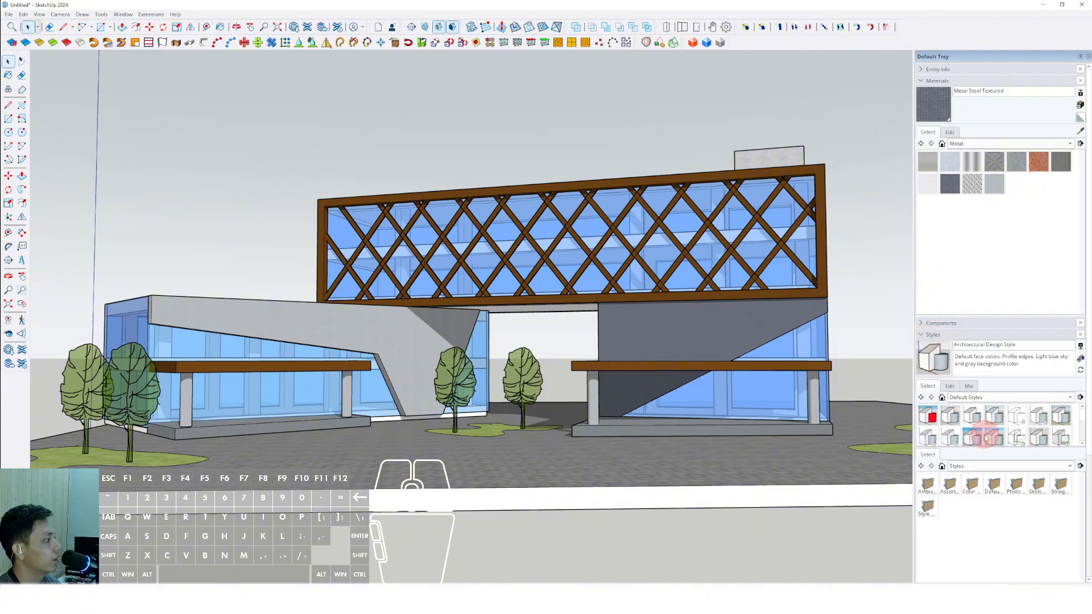
click(973, 415)
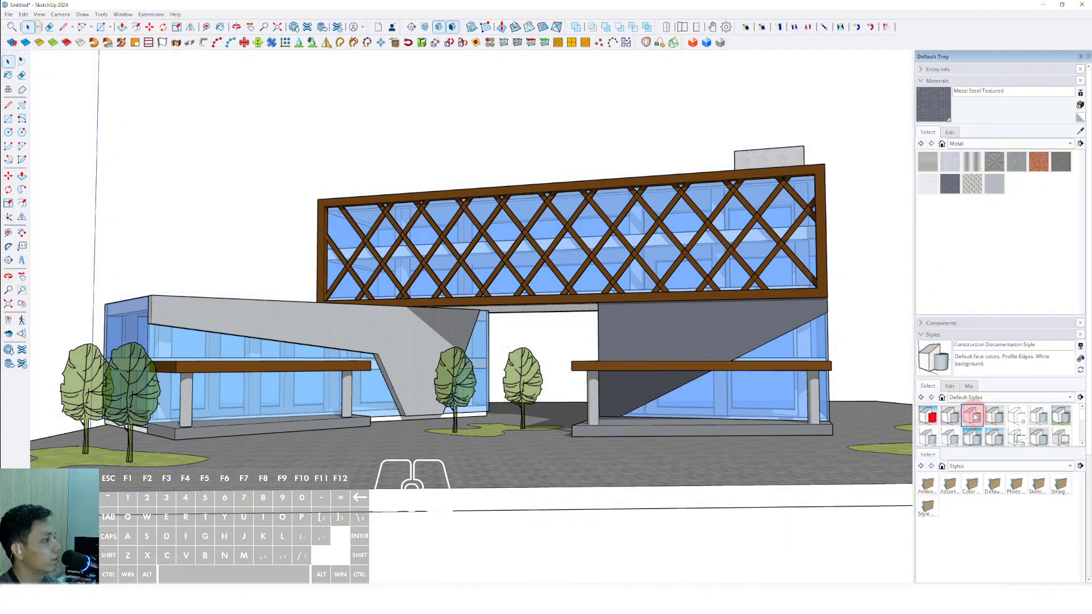
click(994, 436)
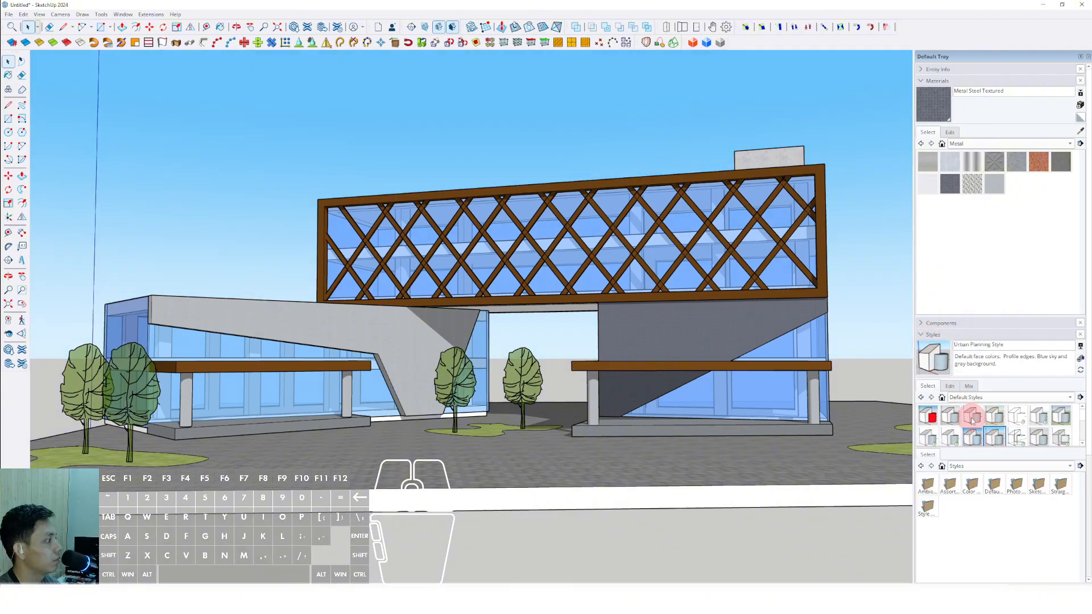
click(972, 415)
Hide the Default Tray and show the finished building from an elevated angle.
middle_drag(695, 312, 761, 354)
scroll(629, 322, up, 5)
click(1088, 57)
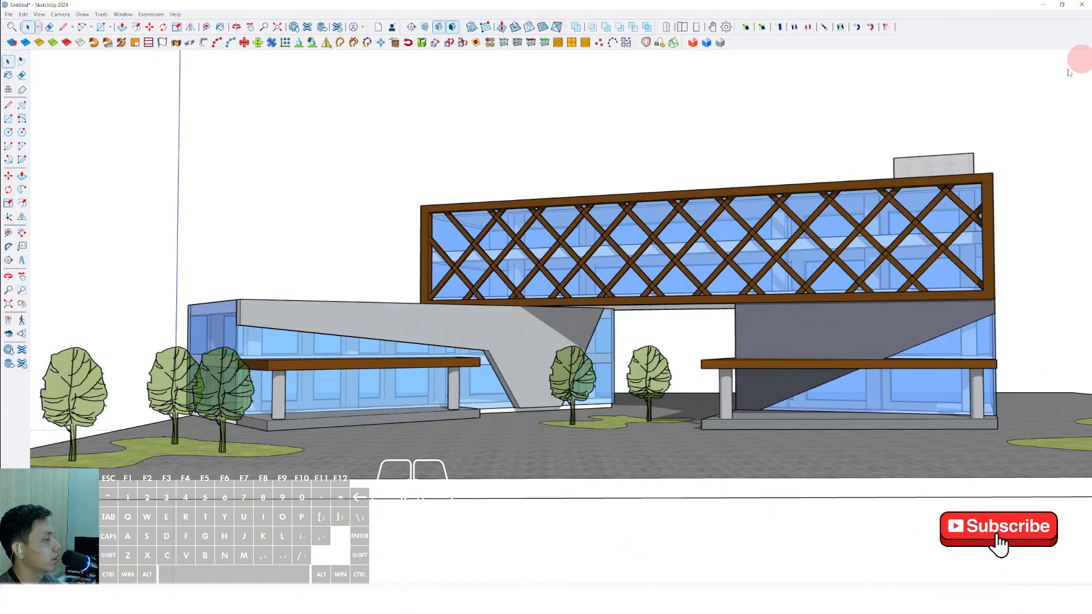
scroll(643, 346, down, 1)
middle_drag(601, 342, 715, 203)
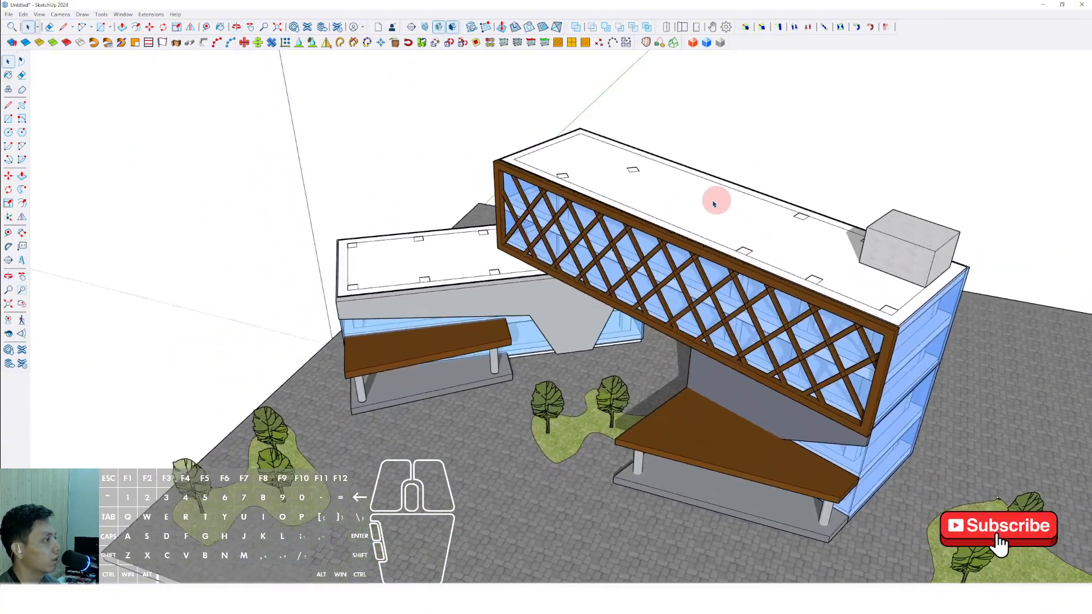